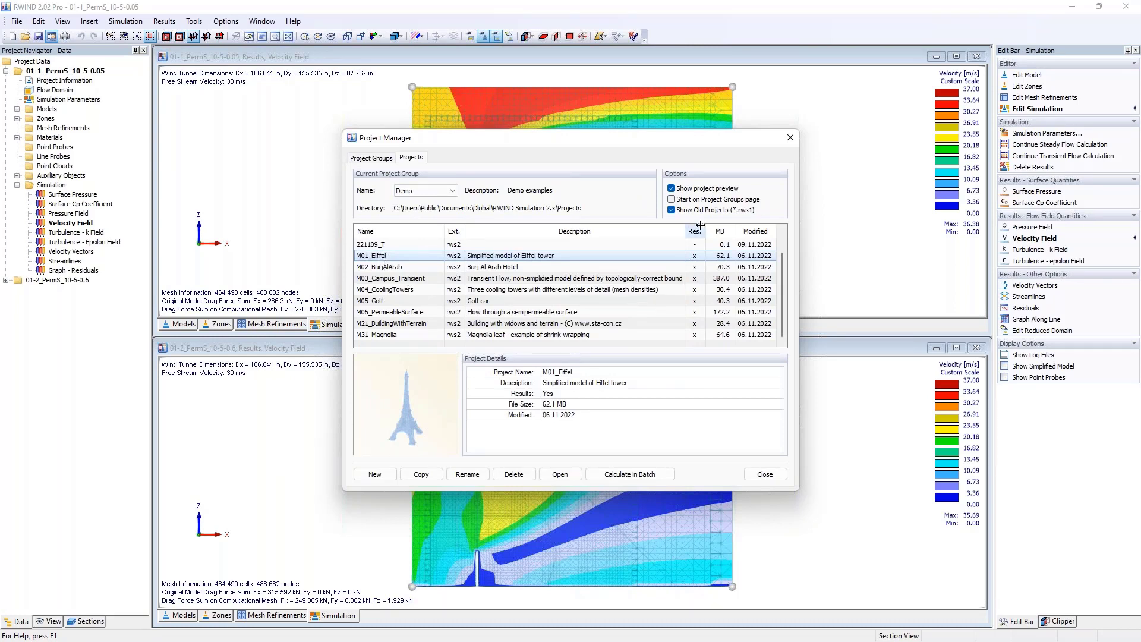
# Step: Preview the M06_PermeableSurface demo project in the project manager, and close the manager without opening it
pyautogui.click(508, 312)
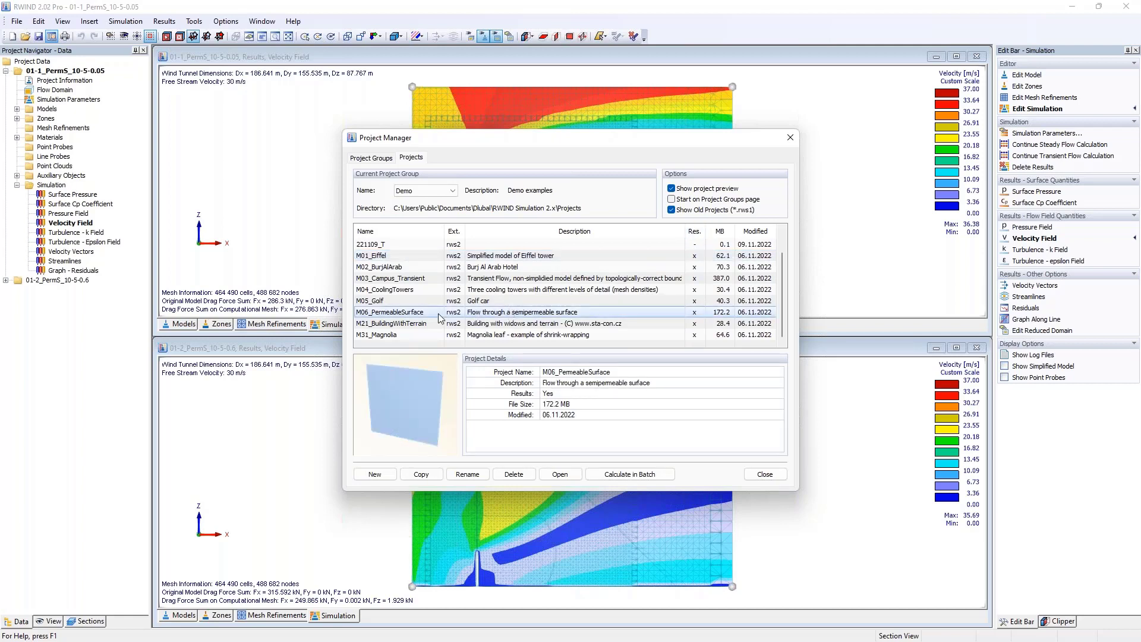
pyautogui.click(790, 137)
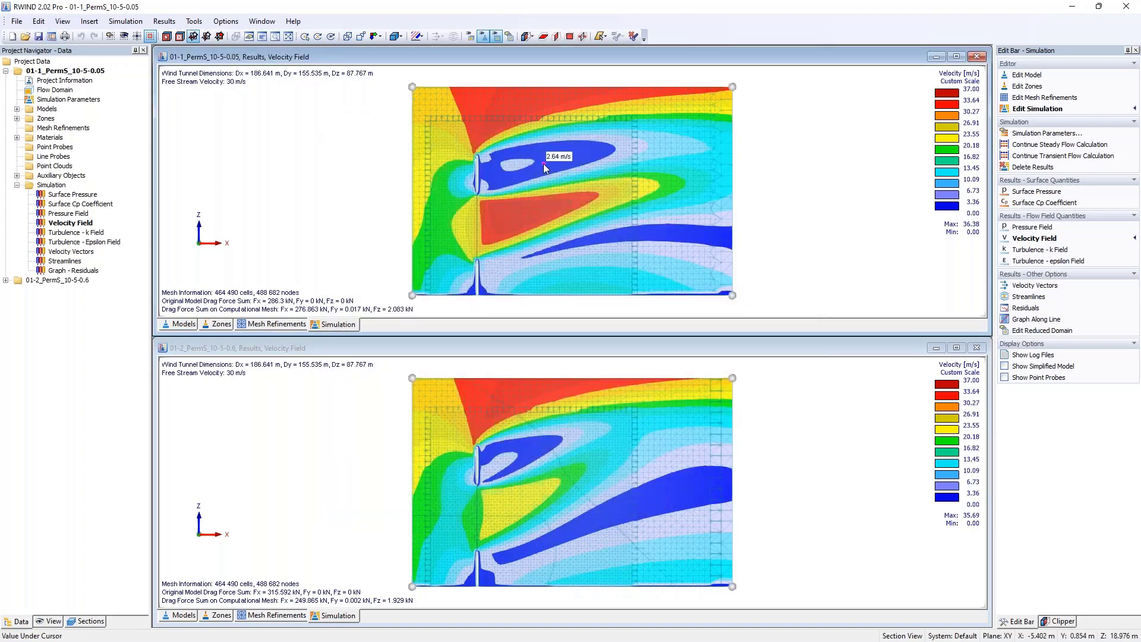
# Step: Compare the velocity fields in 3D with the plain wall models in projects 01-1_PermS_10-5-0.05 and 01-2_PermS_10-5-0.6
pyautogui.keyDown('ctrl'); pyautogui.moveTo(728, 161); pyautogui.dragTo(822, 178, button='middle'); pyautogui.keyUp('ctrl')
pyautogui.click(182, 616)
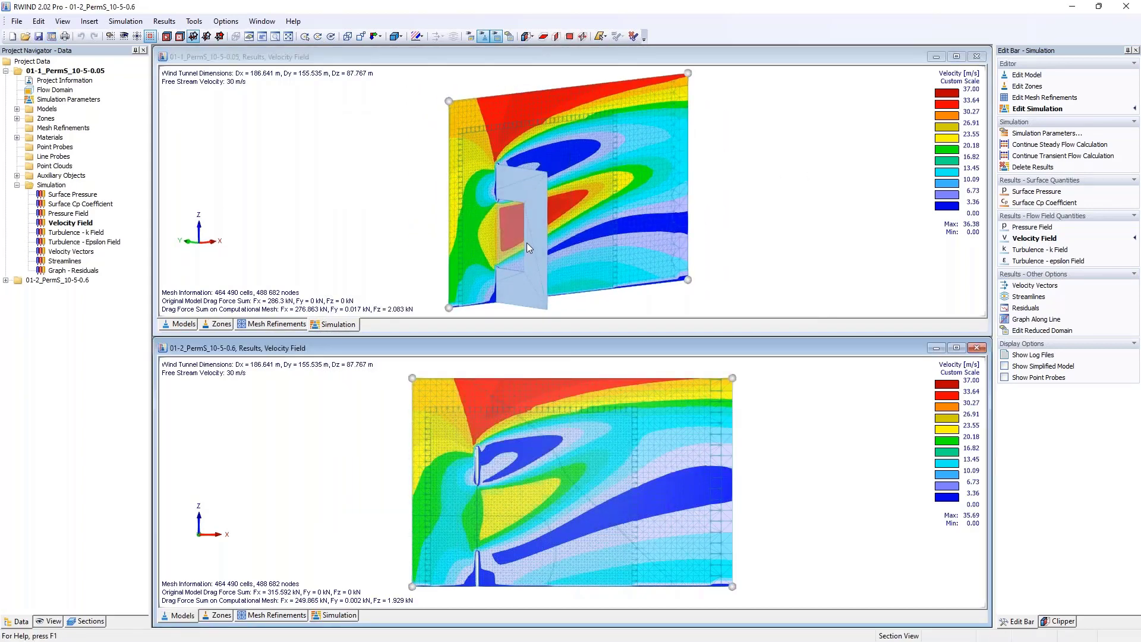
pyautogui.keyDown('ctrl'); pyautogui.moveTo(535, 463); pyautogui.dragTo(675, 438, button='middle'); pyautogui.keyUp('ctrl')
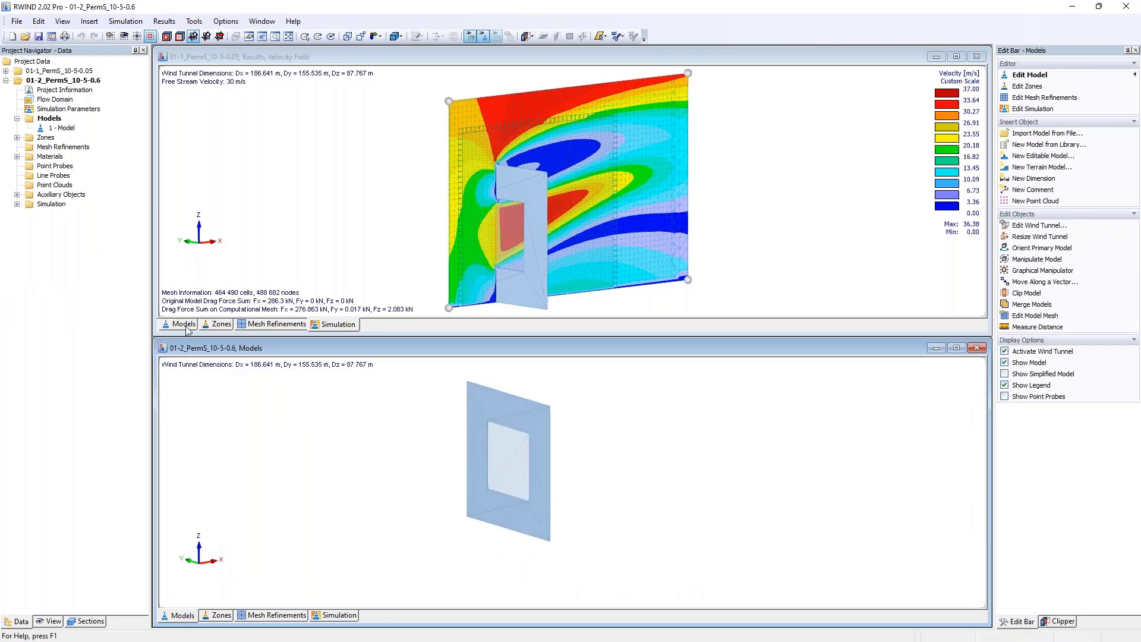
pyautogui.click(516, 187)
pyautogui.click(516, 184)
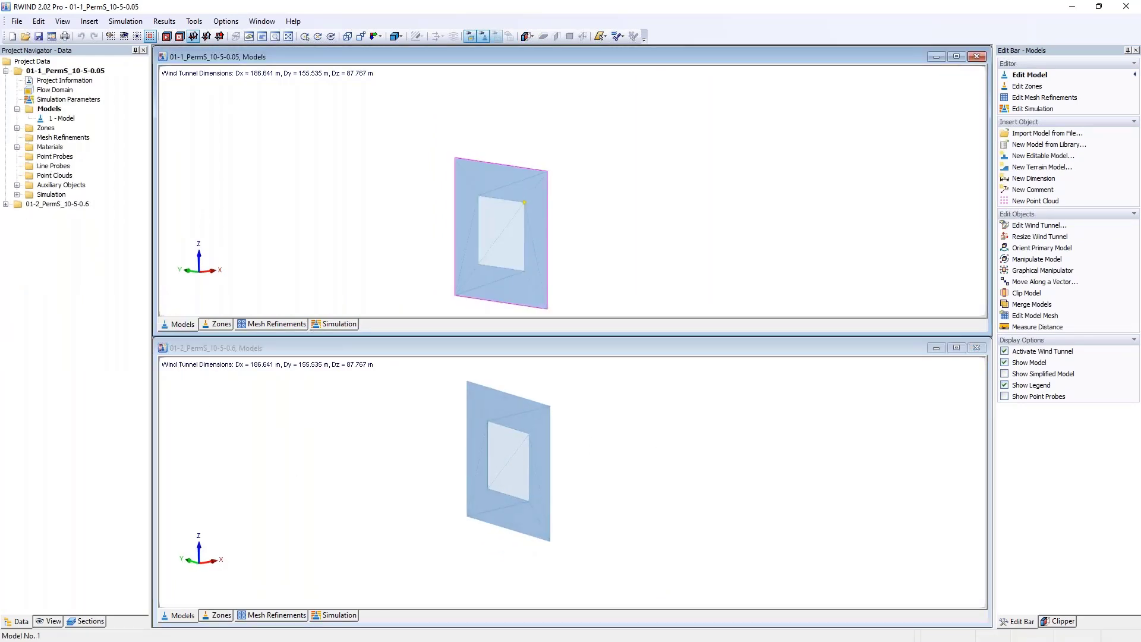
pyautogui.click(334, 615)
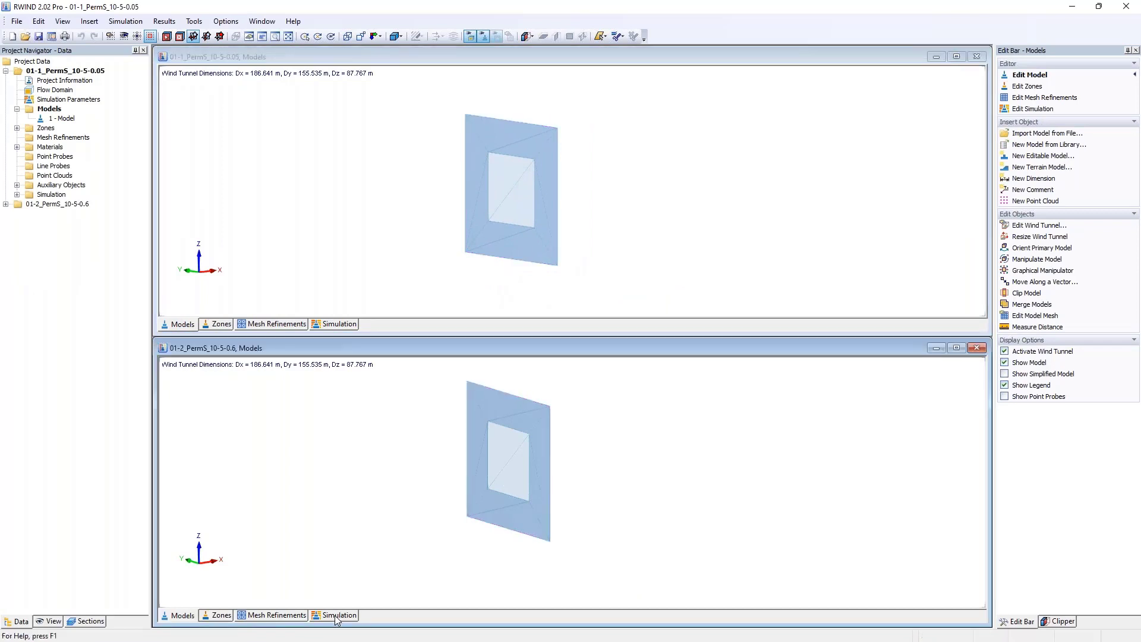
pyautogui.click(462, 158)
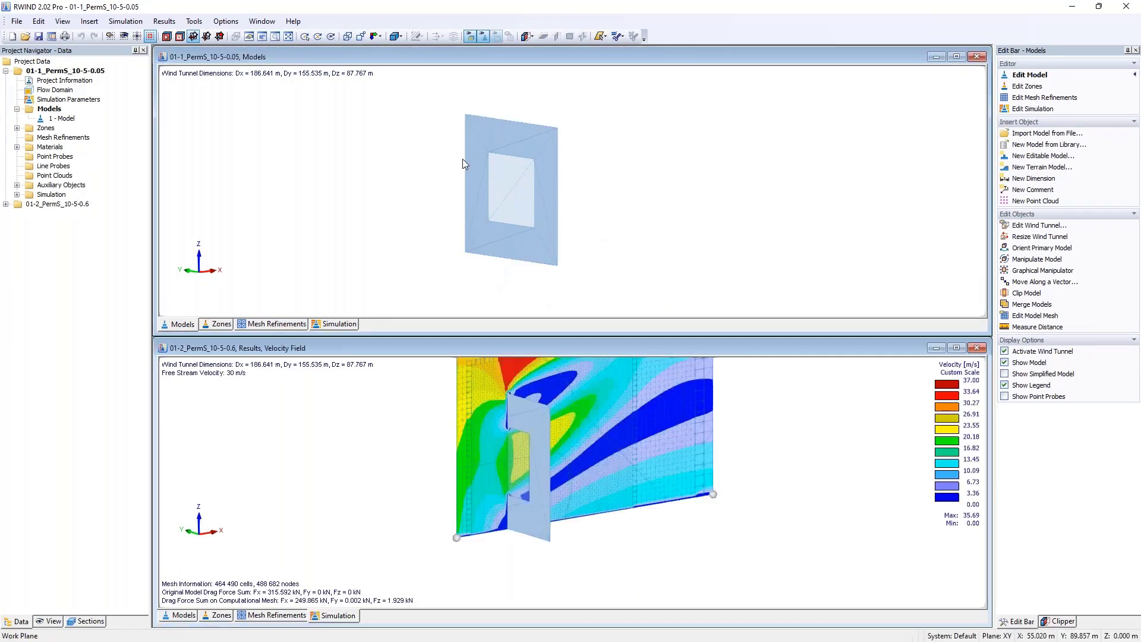
# Step: Show the zones of project 01-2_PermS_10-5-0.6 and open the material definition of its Permeable zone
pyautogui.click(218, 615)
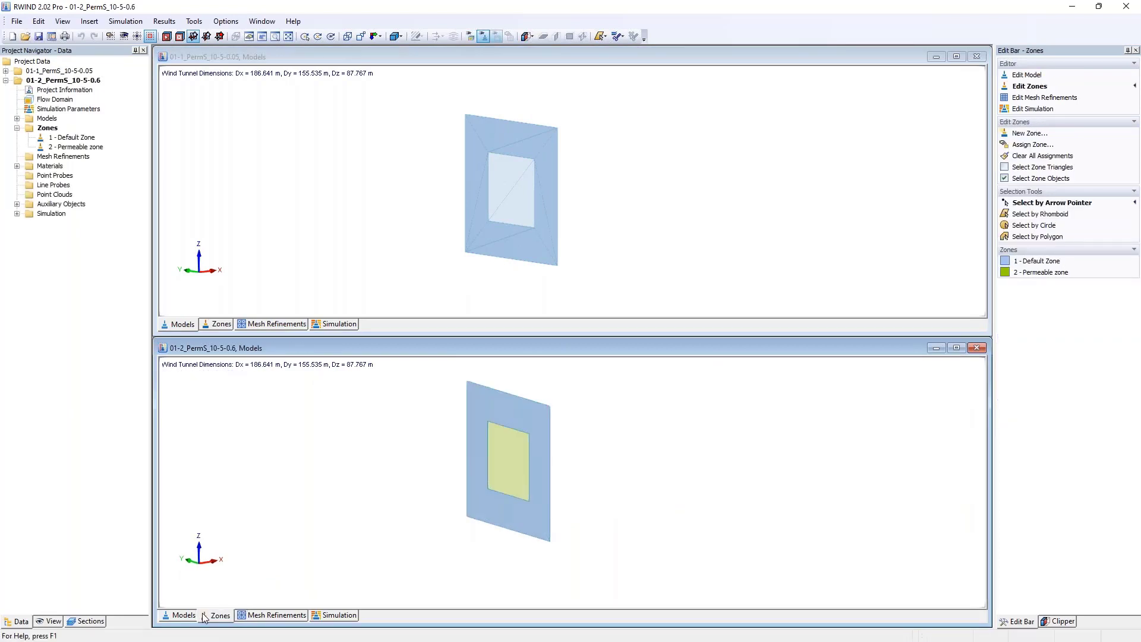
pyautogui.moveTo(549, 467); pyautogui.dragTo(530, 480, button='middle')
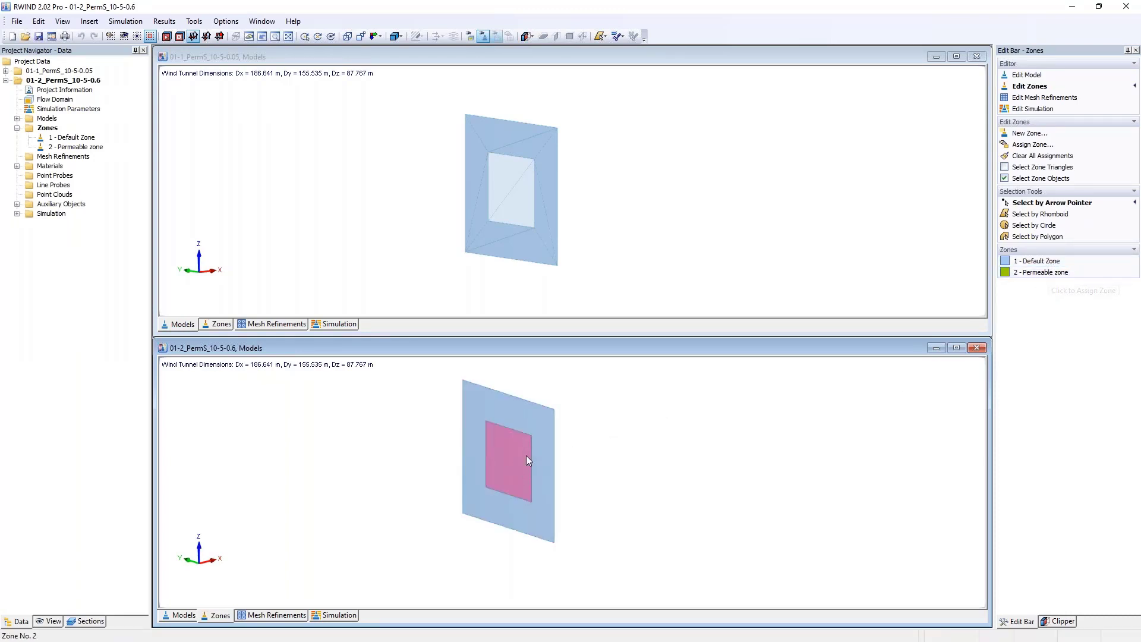
pyautogui.doubleClick(83, 148)
pyautogui.moveTo(466, 175); pyautogui.dragTo(297, 141)
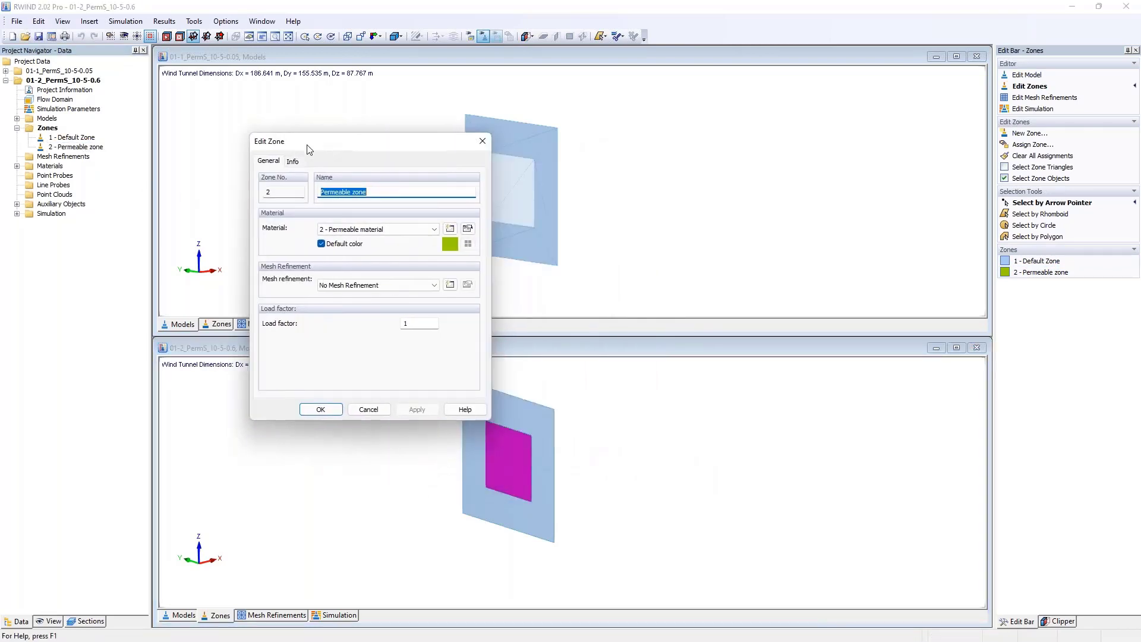
pyautogui.click(468, 229)
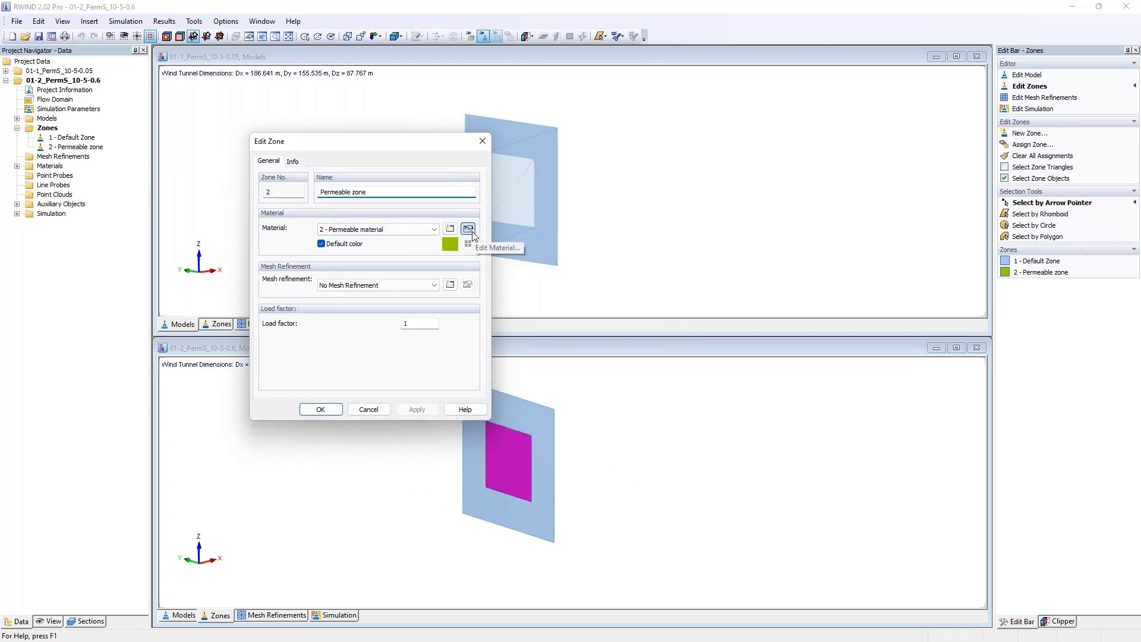
pyautogui.moveTo(414, 159); pyautogui.dragTo(663, 165)
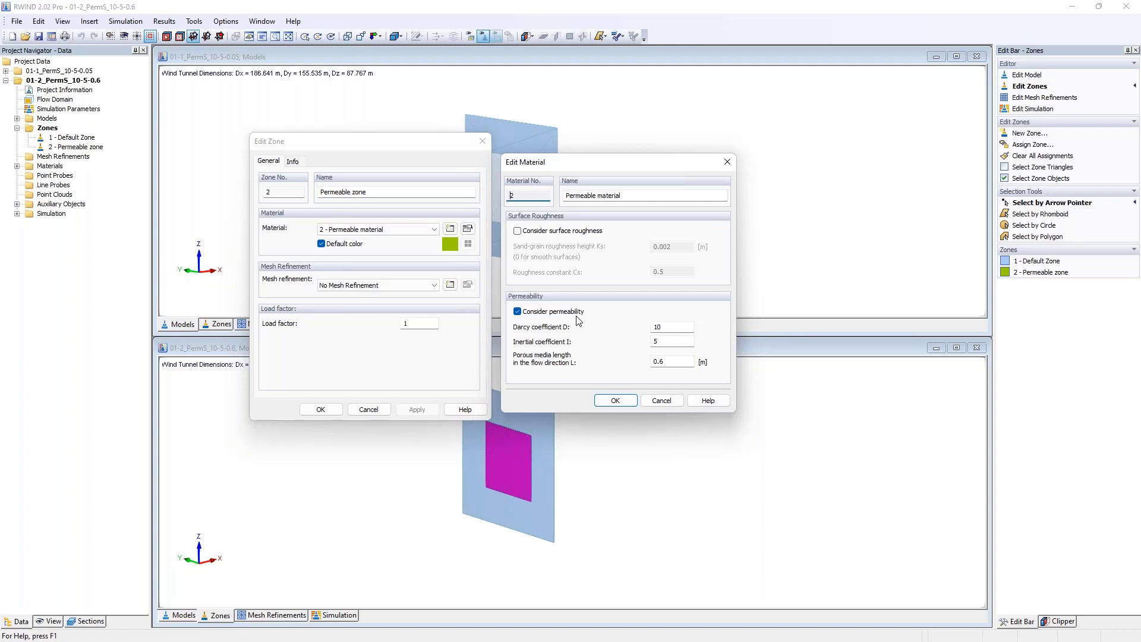
# Step: Review the material's Darcy coefficient, inertial coefficient and porous media length, and leave the material and zone settings unchanged
pyautogui.click(676, 326)
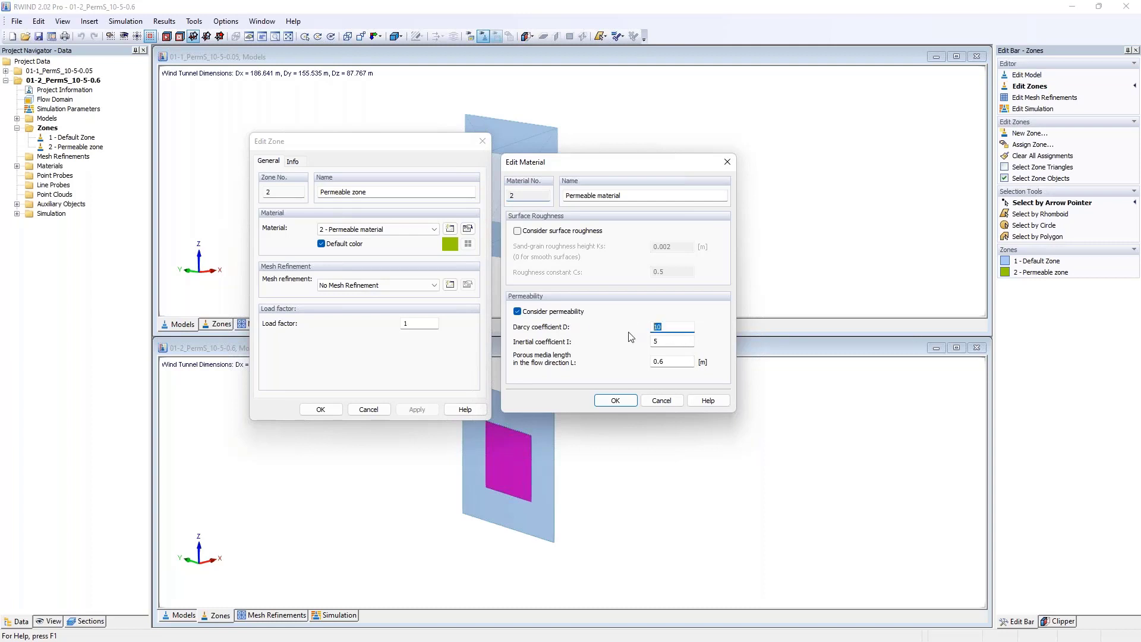
pyautogui.press('Tab')
pyautogui.click(664, 342)
pyautogui.press('Tab')
pyautogui.press('Escape')
pyautogui.press('Escape')
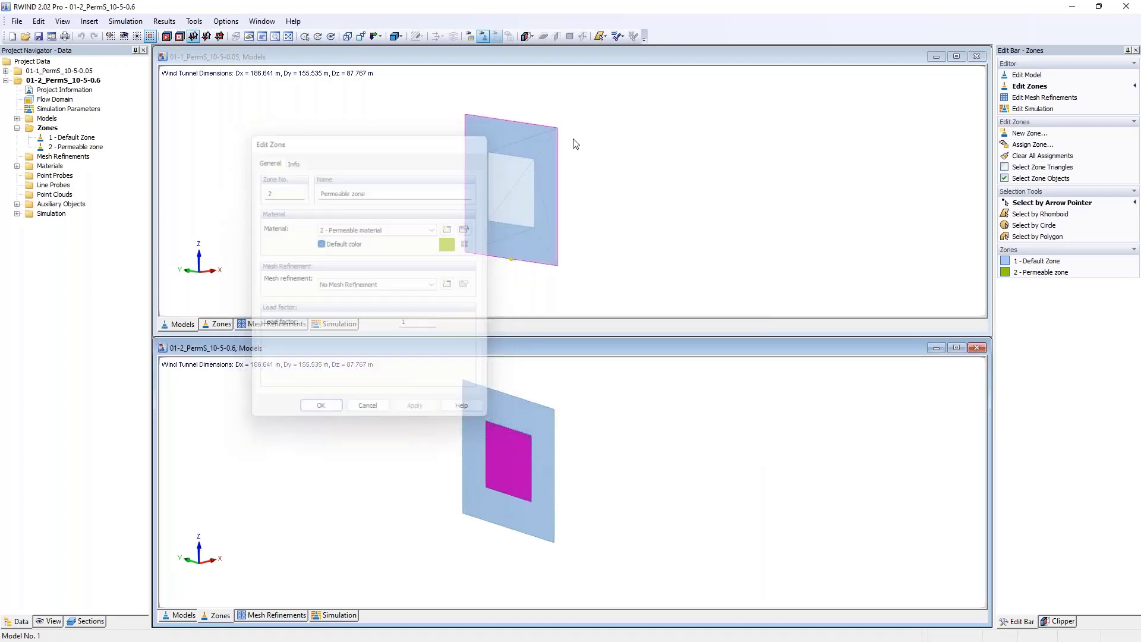
# Step: Review the permeability parameters of the Permeable zone's material in project 01-1_PermS_10-5-0.05, and close its settings
pyautogui.click(524, 141)
pyautogui.click(17, 129)
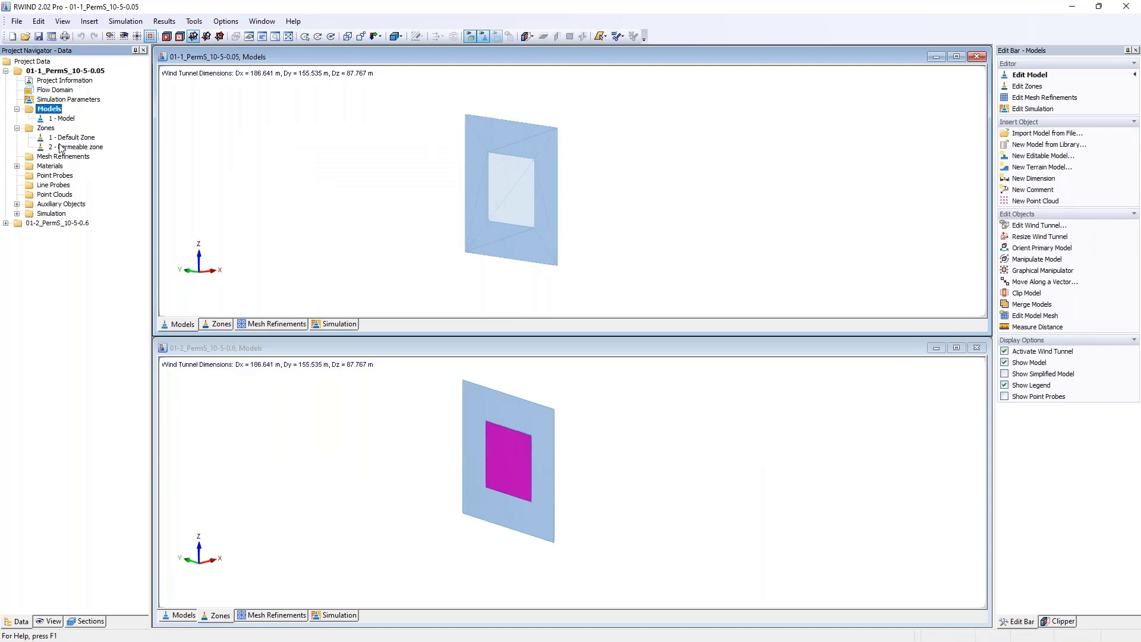
pyautogui.doubleClick(66, 147)
pyautogui.click(671, 272)
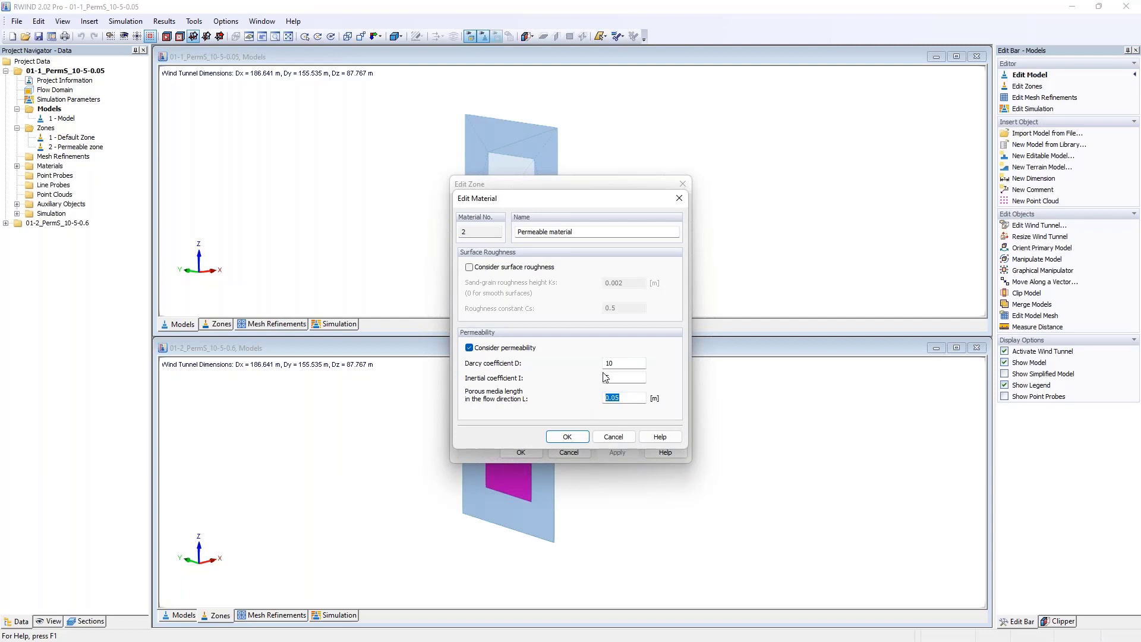
pyautogui.click(679, 198)
pyautogui.click(682, 183)
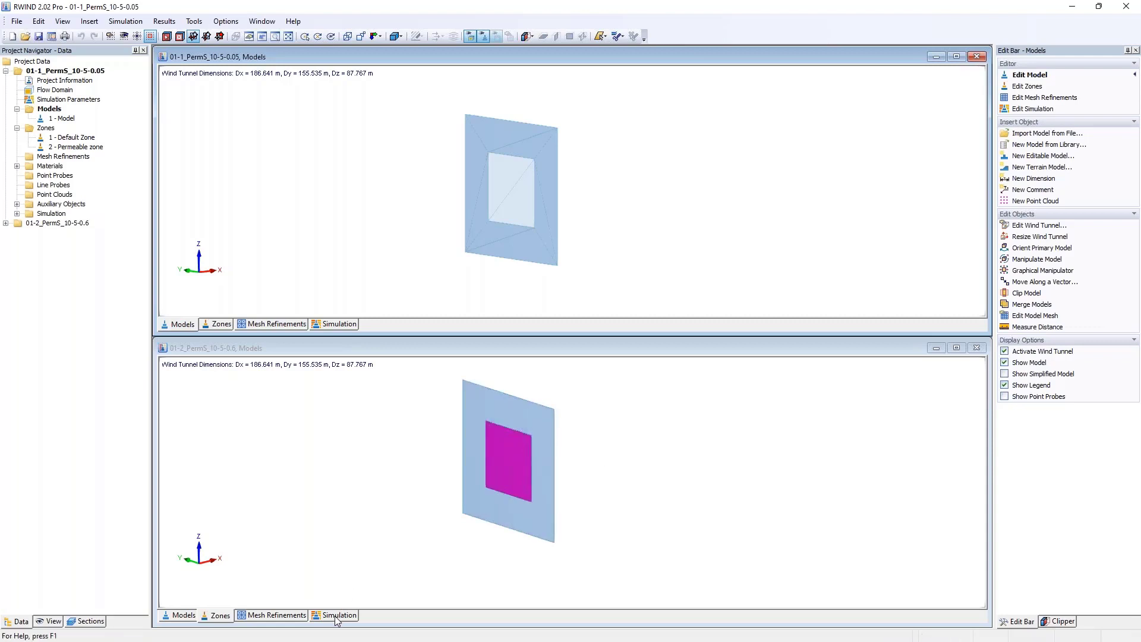
# Step: Display the velocity field of project 01-2_PermS_10-5-0.6 as a side view in the Y-direction
pyautogui.click(640, 441)
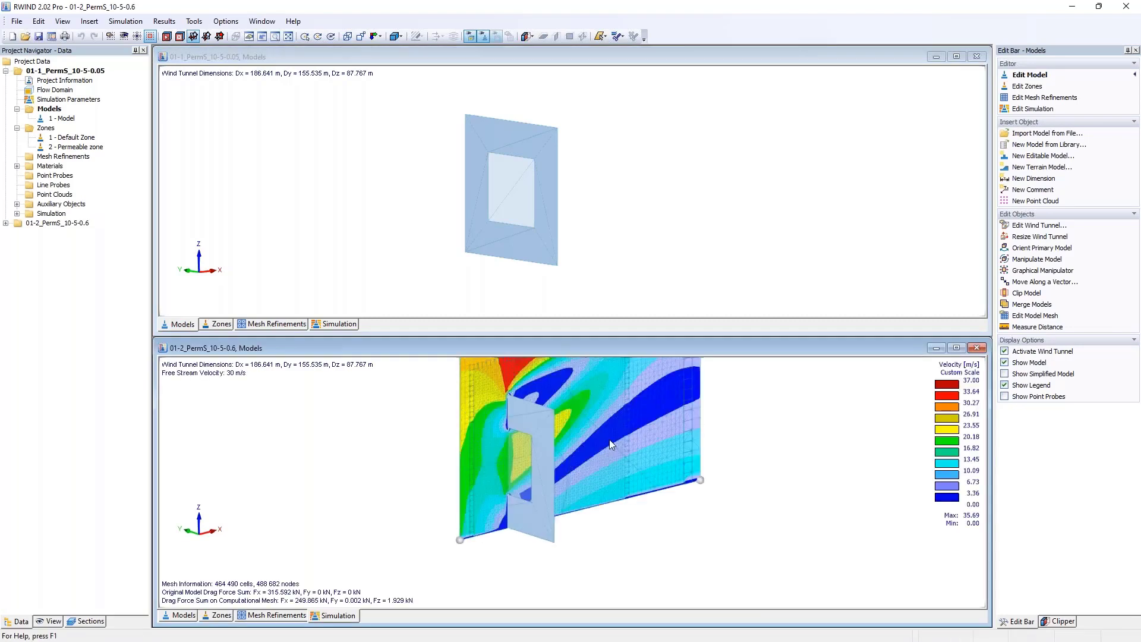
pyautogui.keyDown('ctrl'); pyautogui.moveTo(644, 424); pyautogui.dragTo(584, 431, button='middle'); pyautogui.keyUp('ctrl')
pyautogui.click(379, 36)
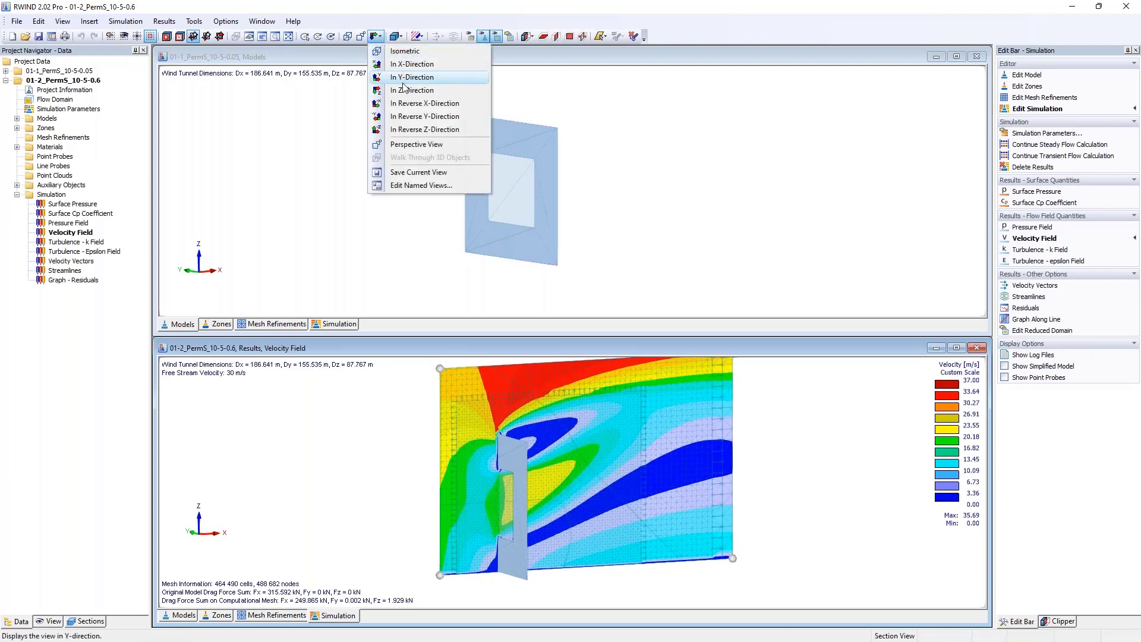
pyautogui.click(423, 117)
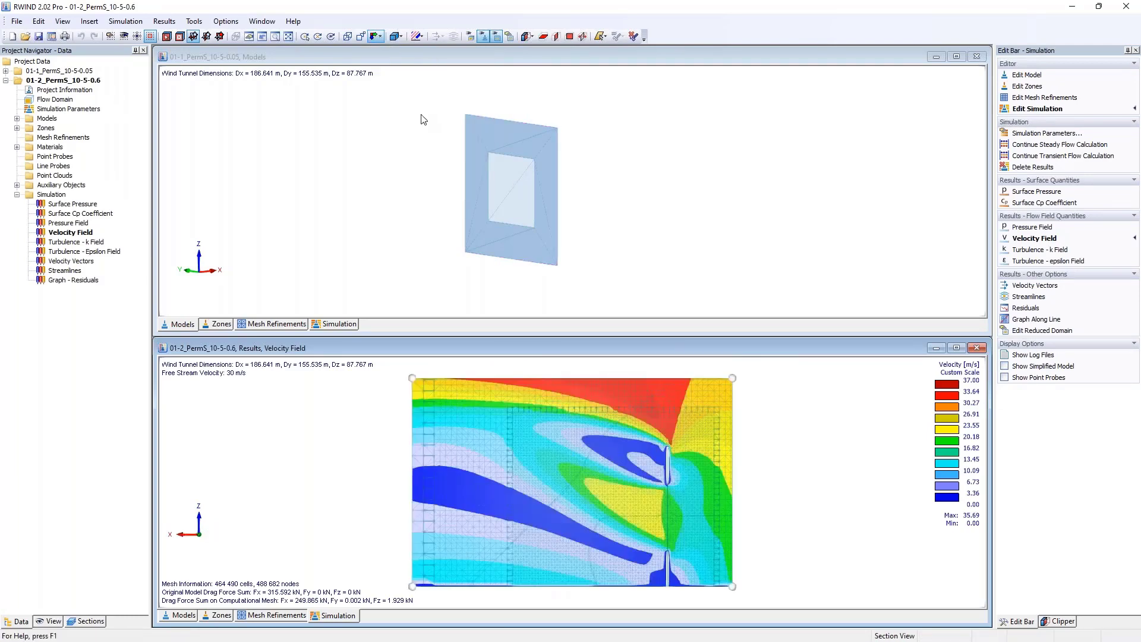
pyautogui.click(363, 35)
pyautogui.click(377, 37)
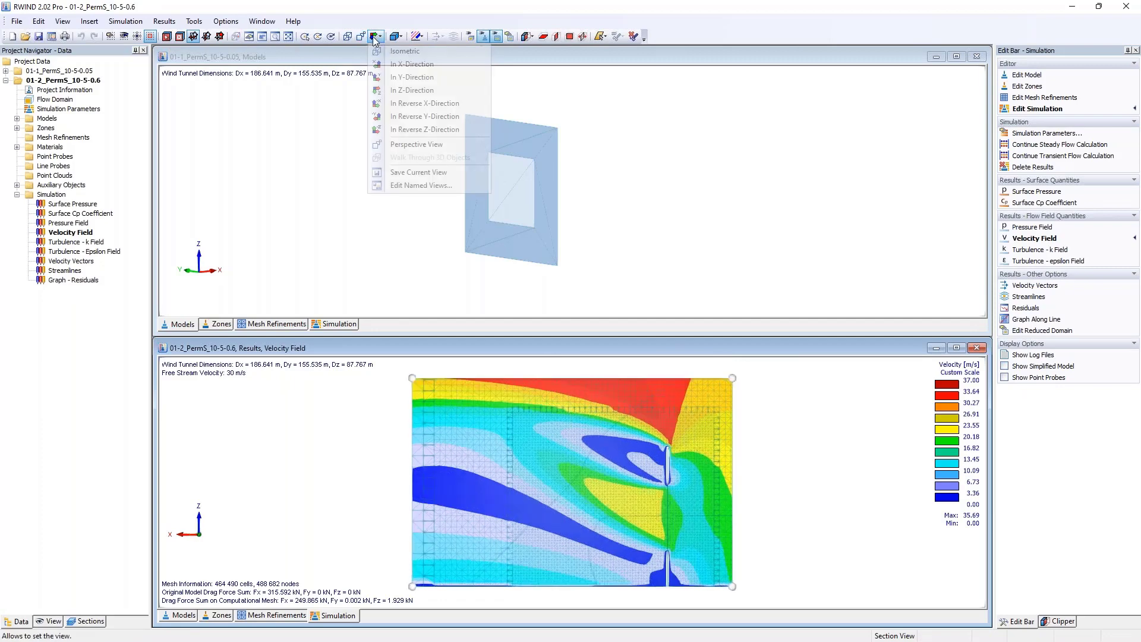
pyautogui.click(423, 71)
# Step: Display the velocity field of project 01-1_PermS_10-5-0.05 in the Y-direction for comparison with the other project
pyautogui.click(423, 70)
pyautogui.click(378, 37)
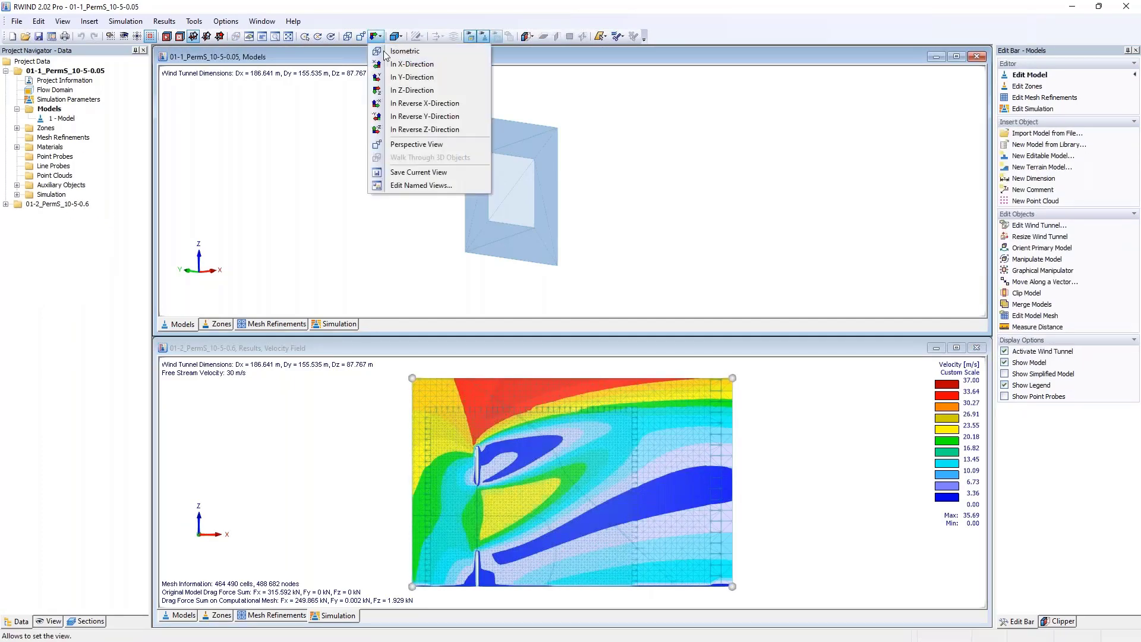
pyautogui.click(410, 79)
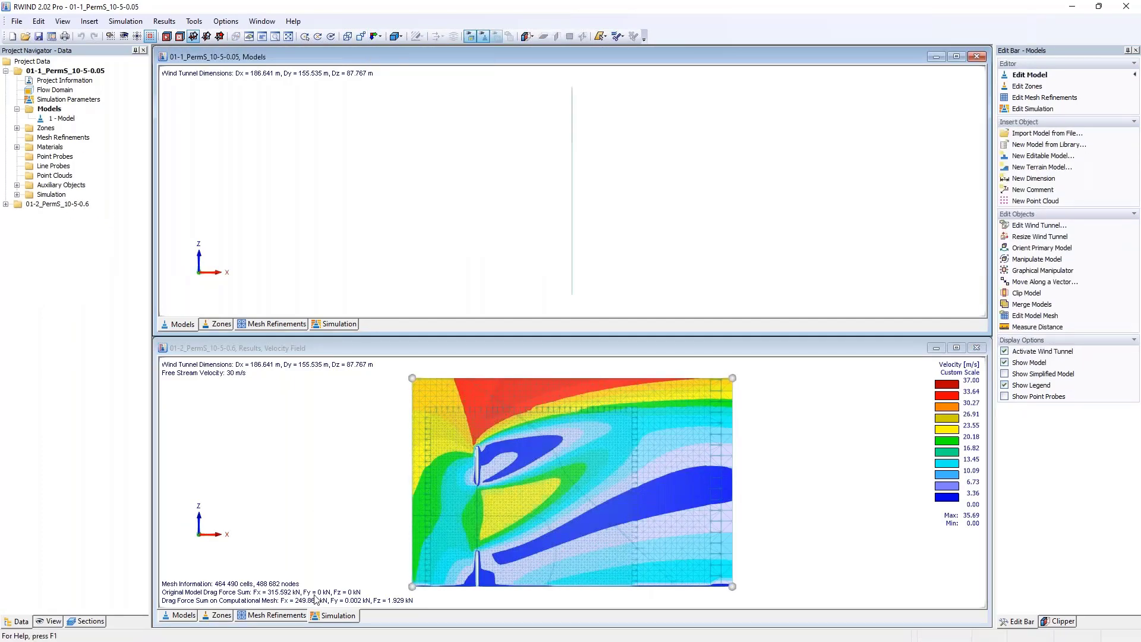
pyautogui.click(317, 326)
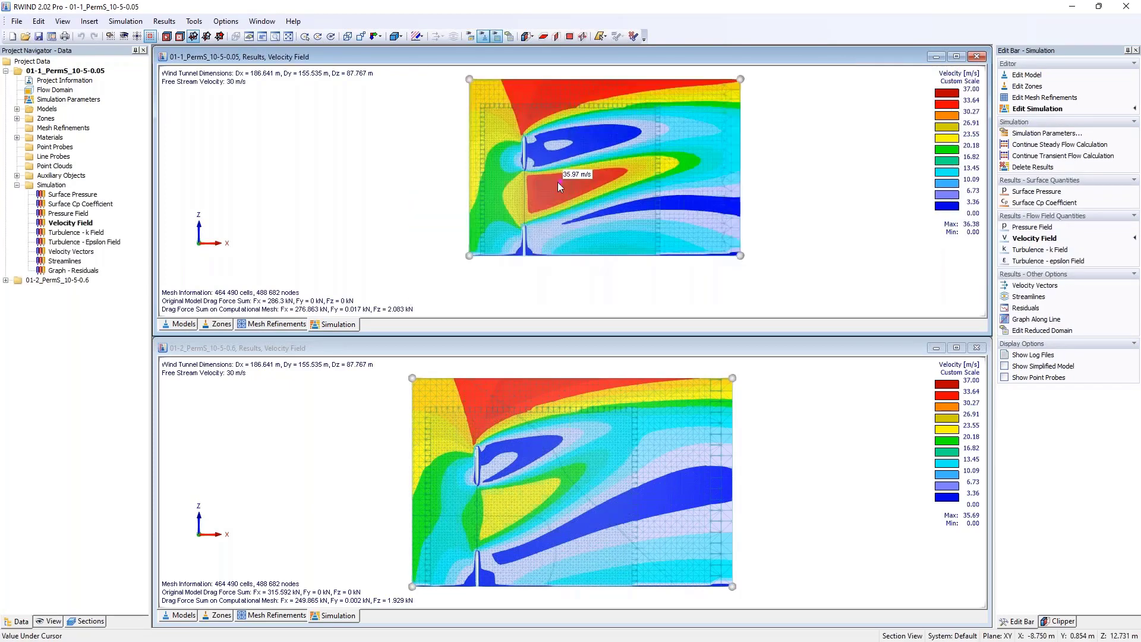
pyautogui.moveTo(557, 182); pyautogui.dragTo(512, 213, button='middle')
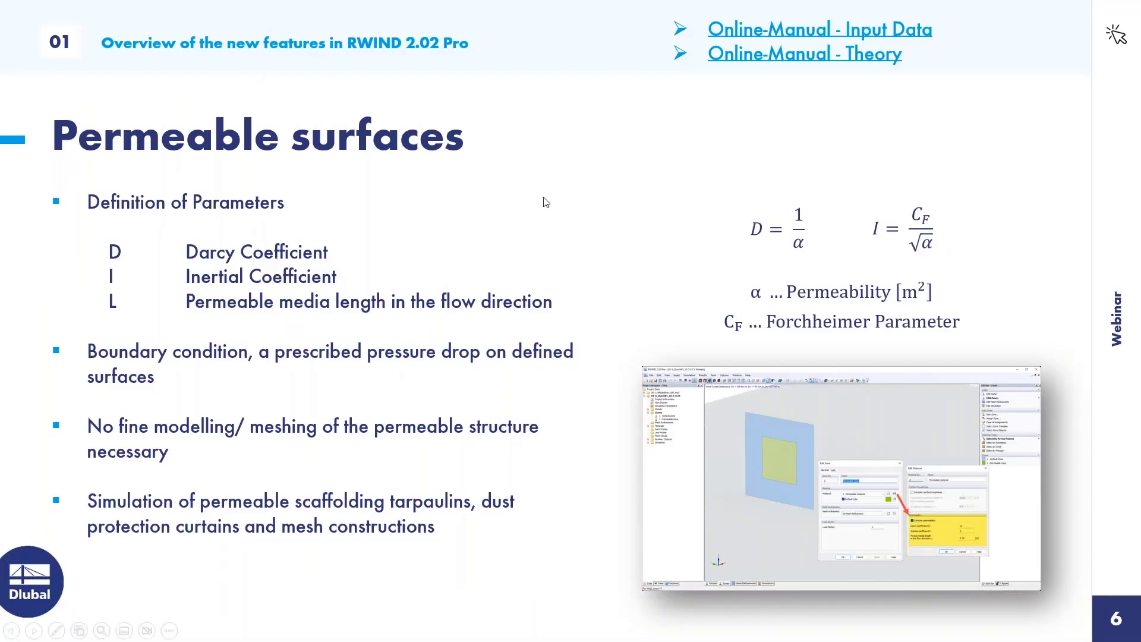
pyautogui.press('Right')
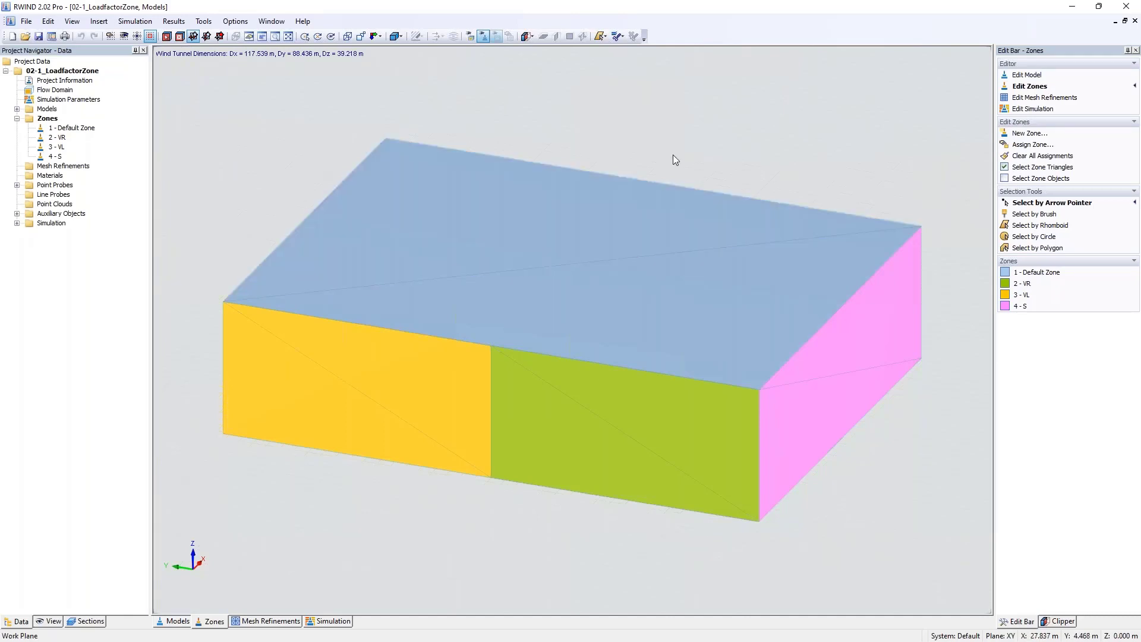
# Step: Inspect the zones on the building in 02-1_LoadfactorZone and check the load factor of zone 2 - VR
pyautogui.scroll(-5, 676, 159)
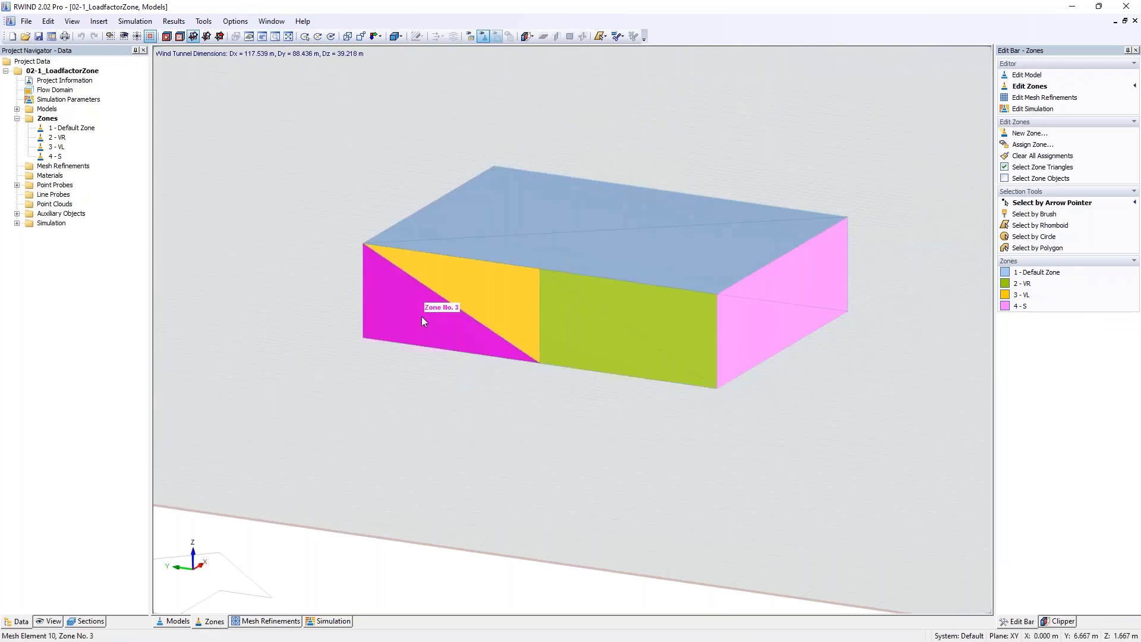
pyautogui.keyDown('ctrl'); pyautogui.moveTo(777, 307); pyautogui.dragTo(658, 321, button='middle'); pyautogui.keyUp('ctrl')
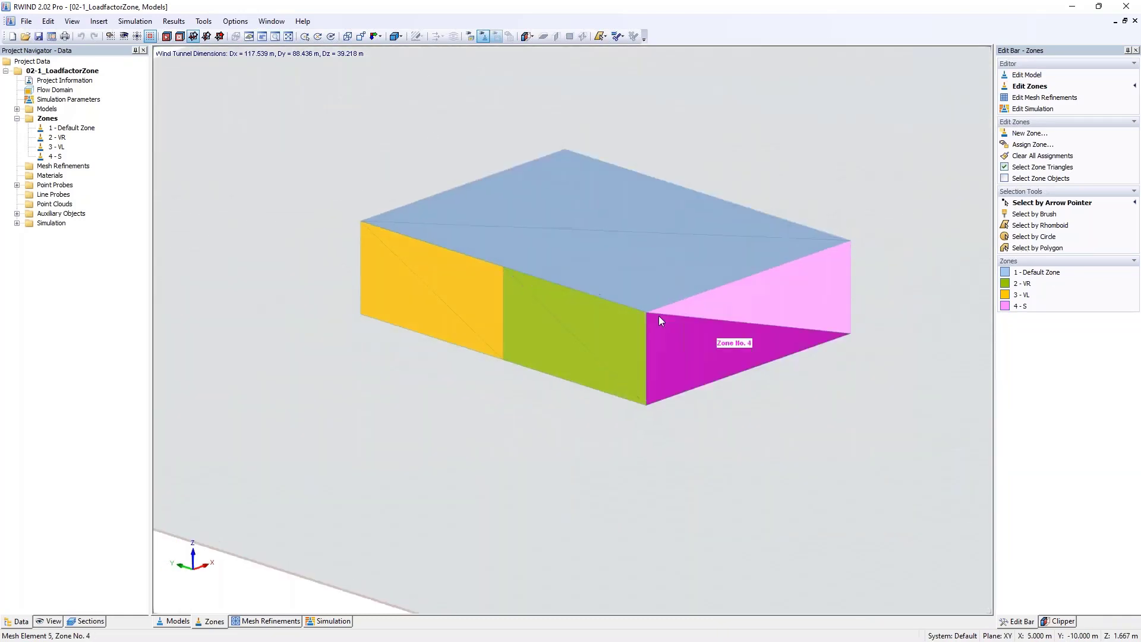
pyautogui.doubleClick(59, 139)
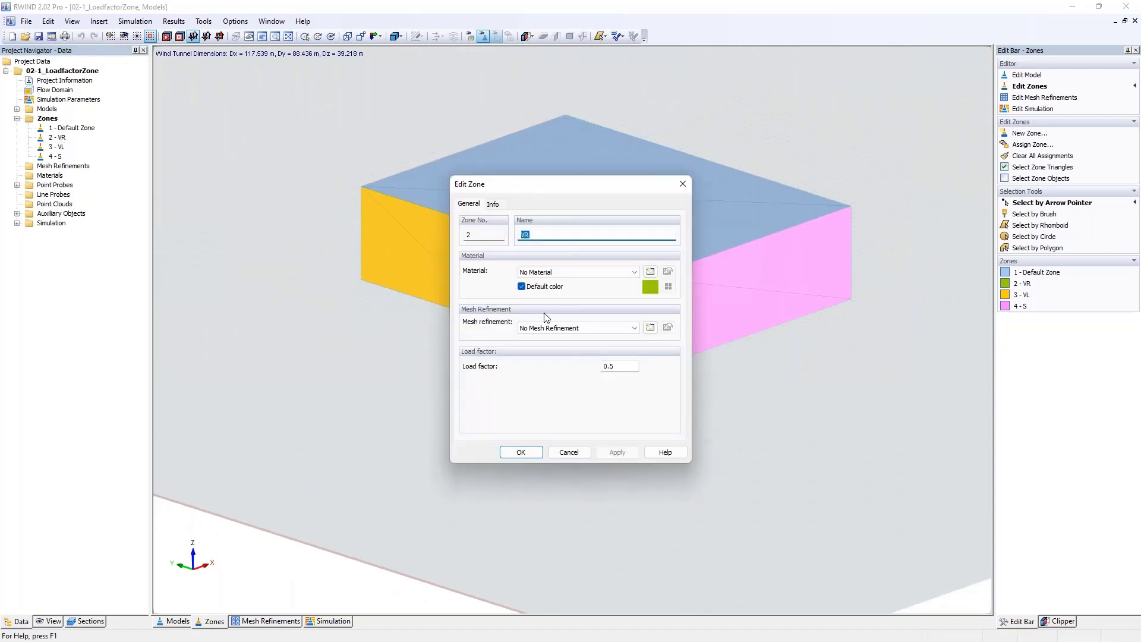
pyautogui.moveTo(522, 187); pyautogui.dragTo(737, 199)
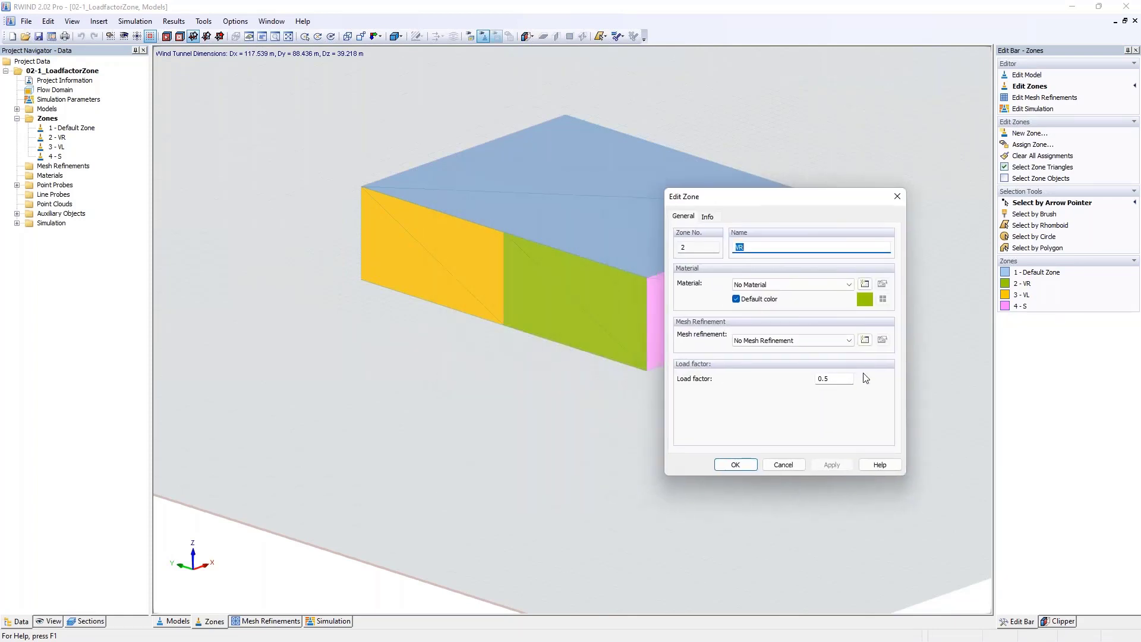
pyautogui.doubleClick(823, 378)
pyautogui.click(829, 380)
pyautogui.moveTo(847, 381); pyautogui.dragTo(793, 375)
pyautogui.press('Return')
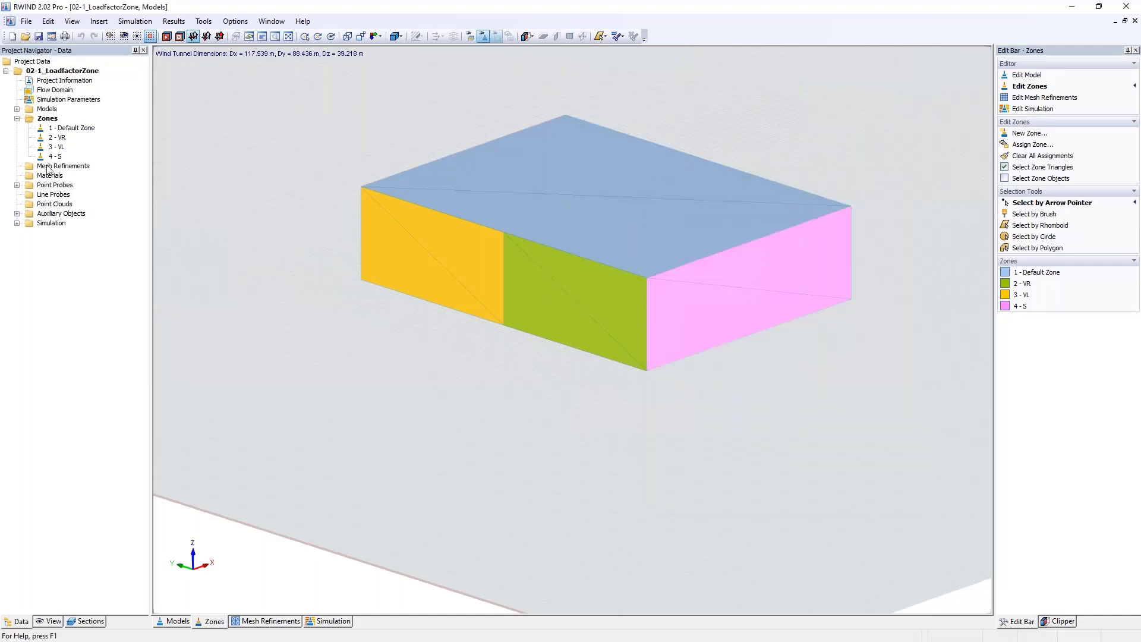
# Step: Check the load factor of zone 3 - VL and close its settings without changes
pyautogui.doubleClick(364, 273)
pyautogui.moveTo(621, 366); pyautogui.dragTo(524, 367)
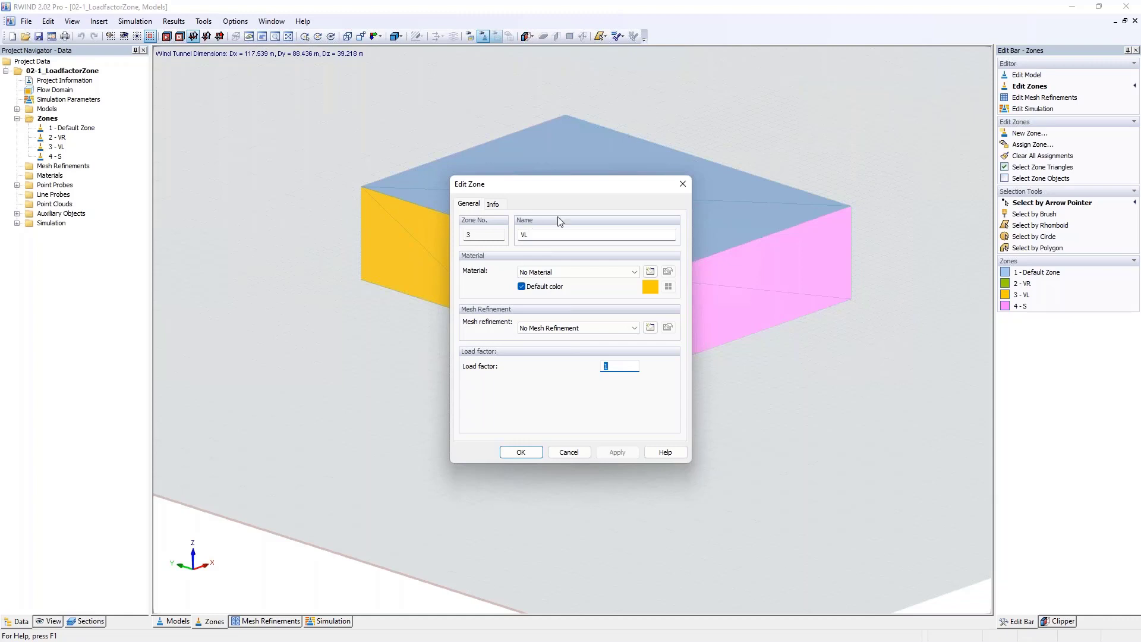
pyautogui.click(681, 183)
# Step: Check the load factor of zone 4 - S and close its settings
pyautogui.doubleClick(56, 156)
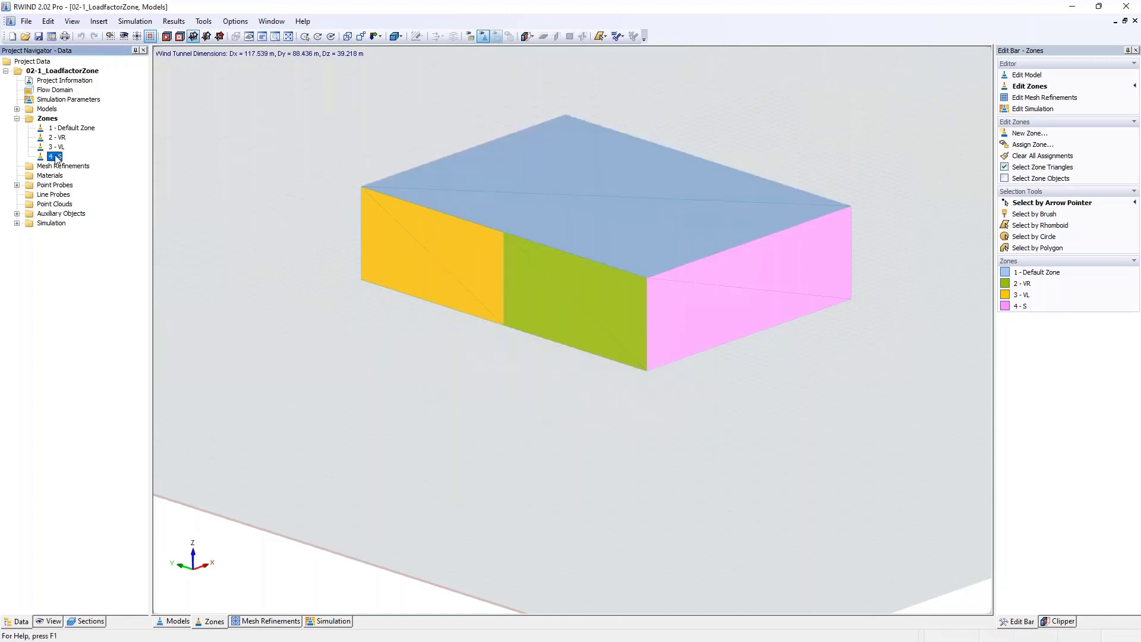
pyautogui.moveTo(609, 366); pyautogui.dragTo(574, 371)
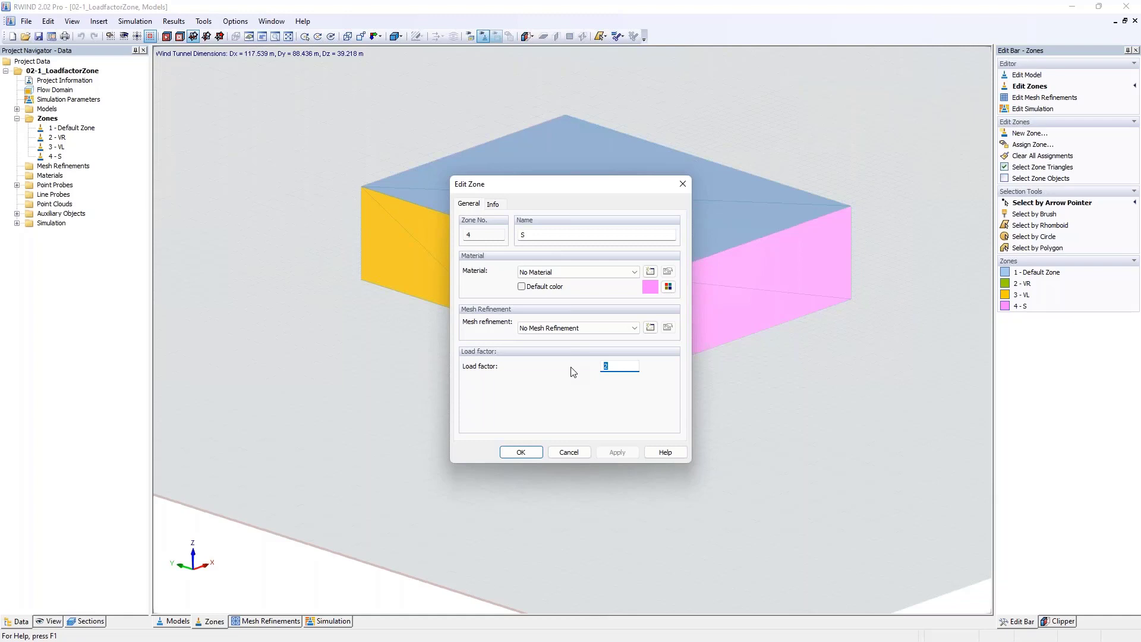
pyautogui.press('Return')
# Step: Display the surface pressure simulation results on the building in 02-1_LoadfactorZone
pyautogui.click(327, 621)
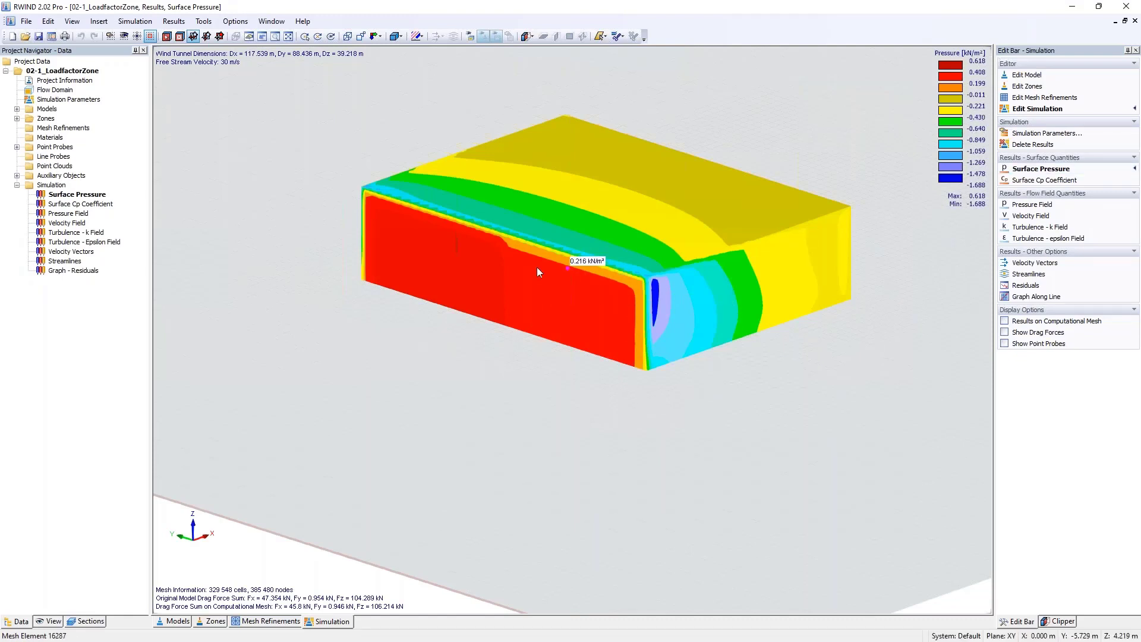
# Step: Display only the zone 2 - VR mesh section and show its drag forces
pyautogui.click(86, 621)
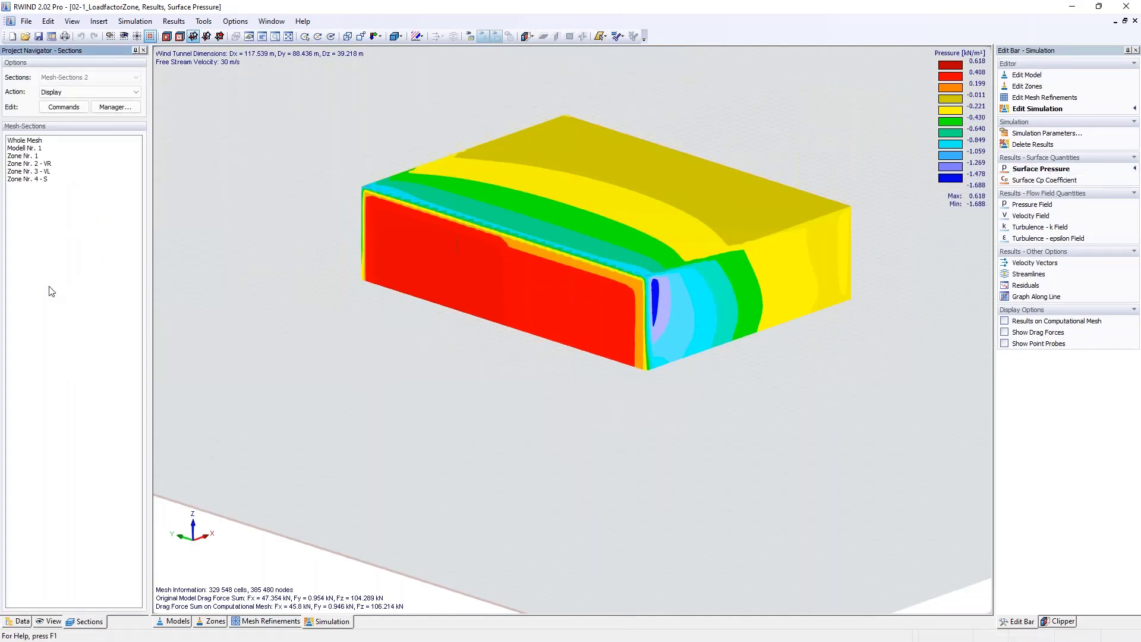
pyautogui.click(50, 164)
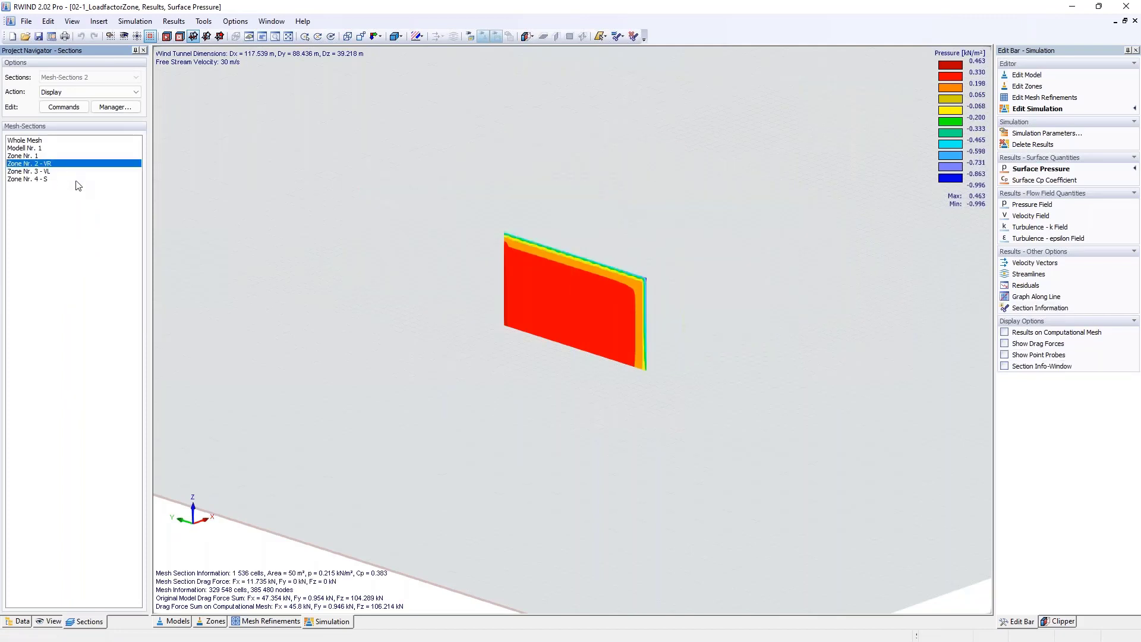
pyautogui.click(1004, 343)
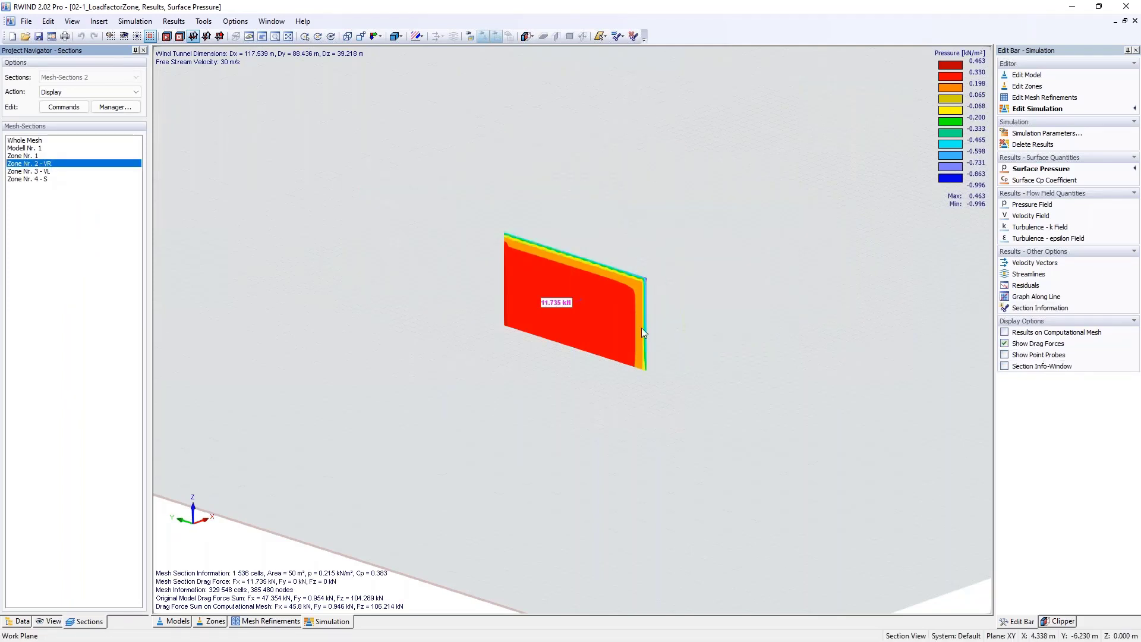
pyautogui.scroll(4, 554, 322)
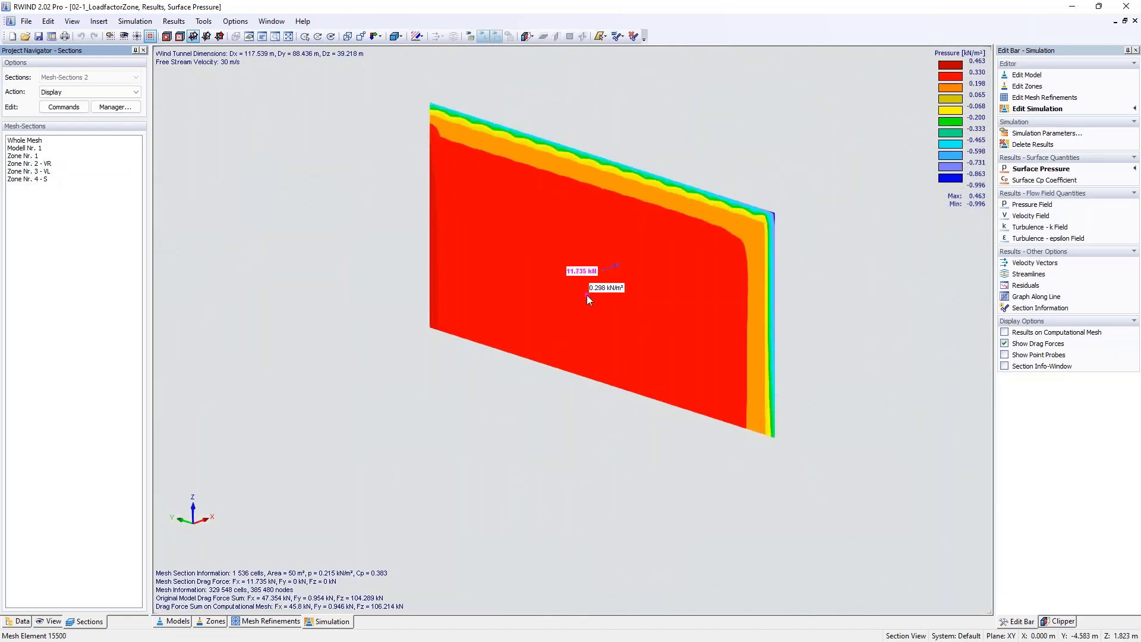
# Step: Inspect the surface pressure and drag forces on the zone 3 - VL and zone 4 - S mesh sections
pyautogui.click(47, 171)
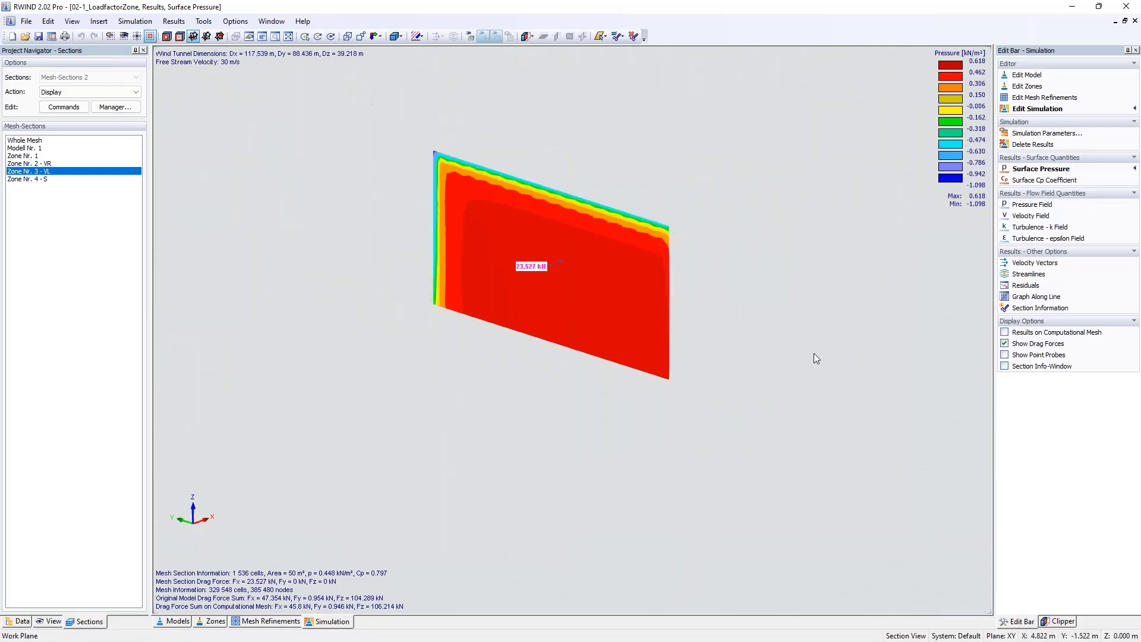
pyautogui.click(35, 180)
pyautogui.keyDown('ctrl'); pyautogui.moveTo(546, 224); pyautogui.dragTo(762, 298, button='middle'); pyautogui.keyUp('ctrl')
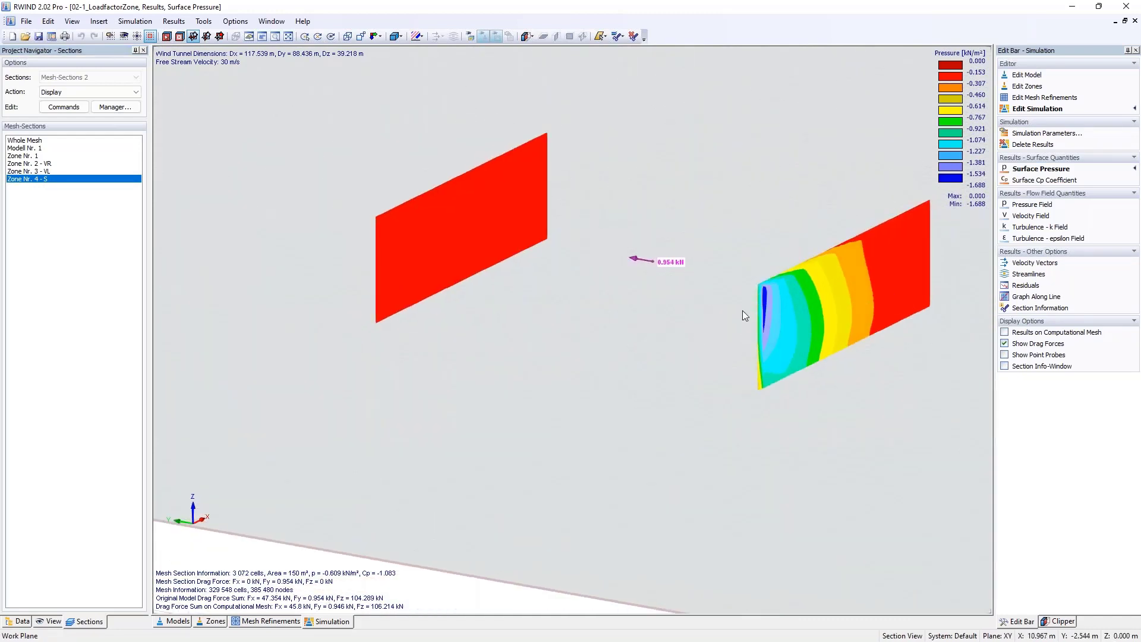
pyautogui.scroll(-1, 668, 249)
pyautogui.scroll(-1, 668, 251)
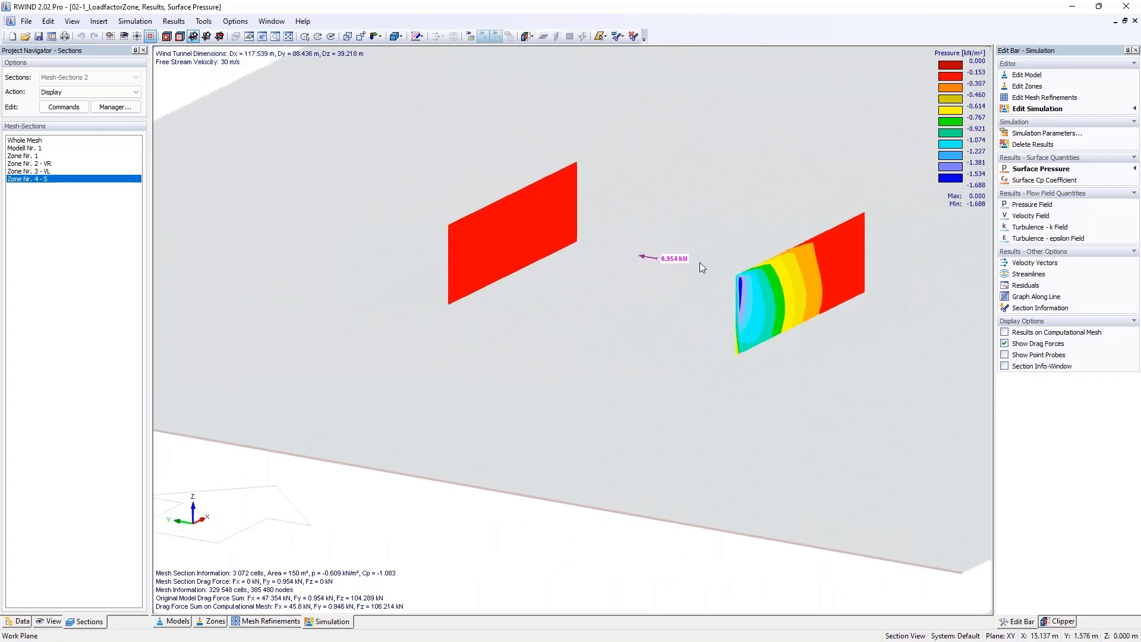
# Step: Display the whole mesh and examine the surface pressure and total drag force on the building from several sides
pyautogui.click(39, 141)
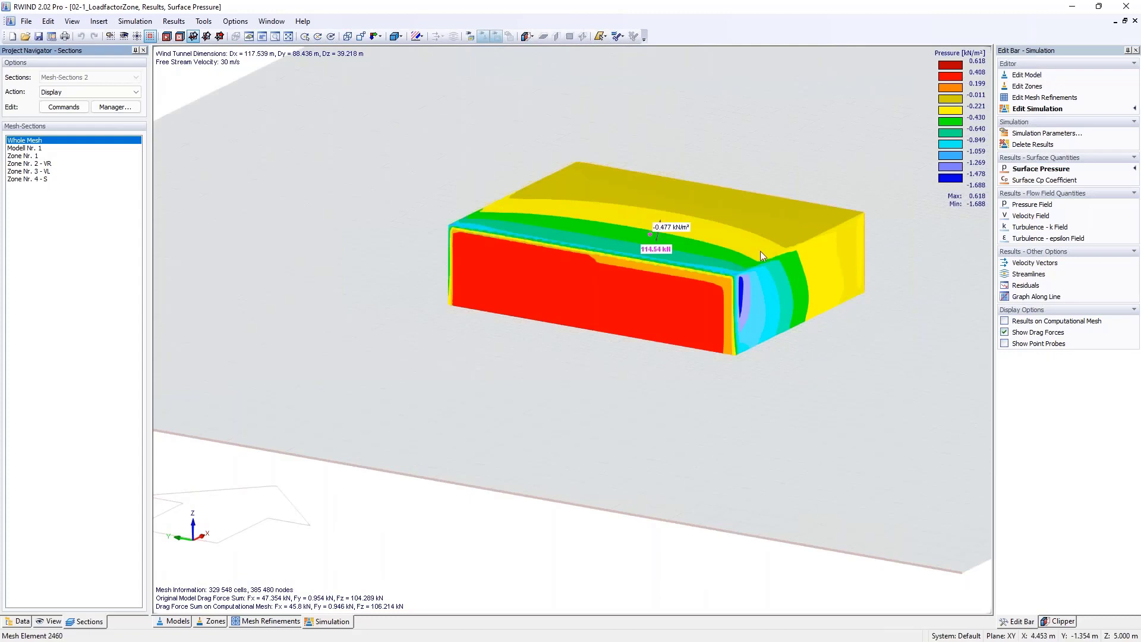
pyautogui.keyDown('ctrl'); pyautogui.moveTo(760, 251); pyautogui.dragTo(654, 293, button='middle'); pyautogui.keyUp('ctrl')
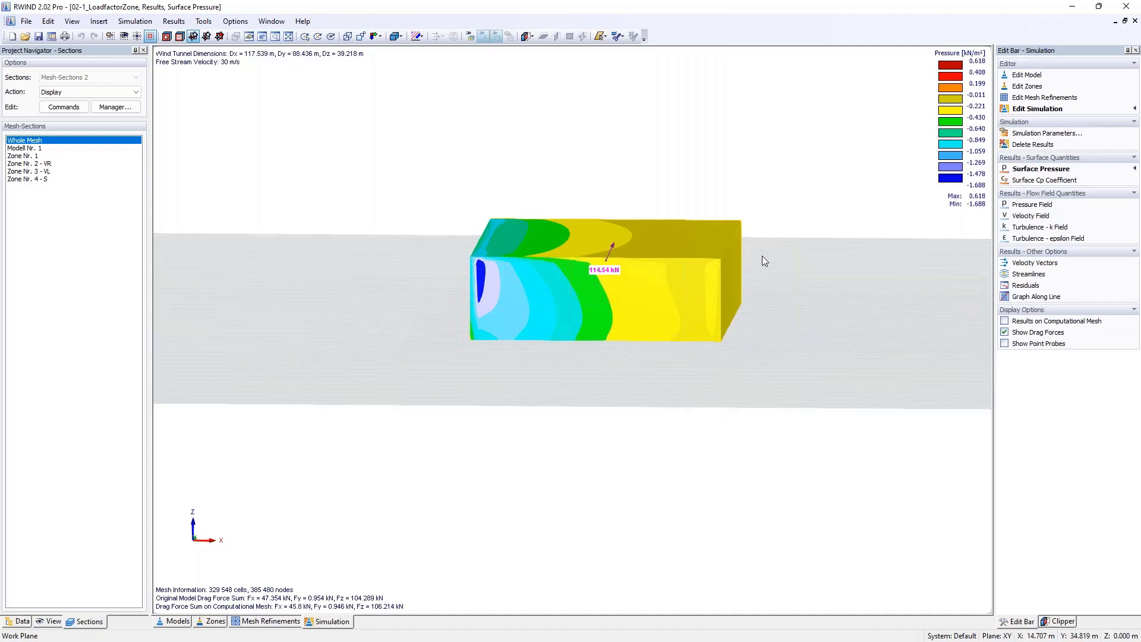
pyautogui.keyDown('ctrl'); pyautogui.moveTo(773, 259); pyautogui.dragTo(742, 312, button='middle'); pyautogui.keyUp('ctrl')
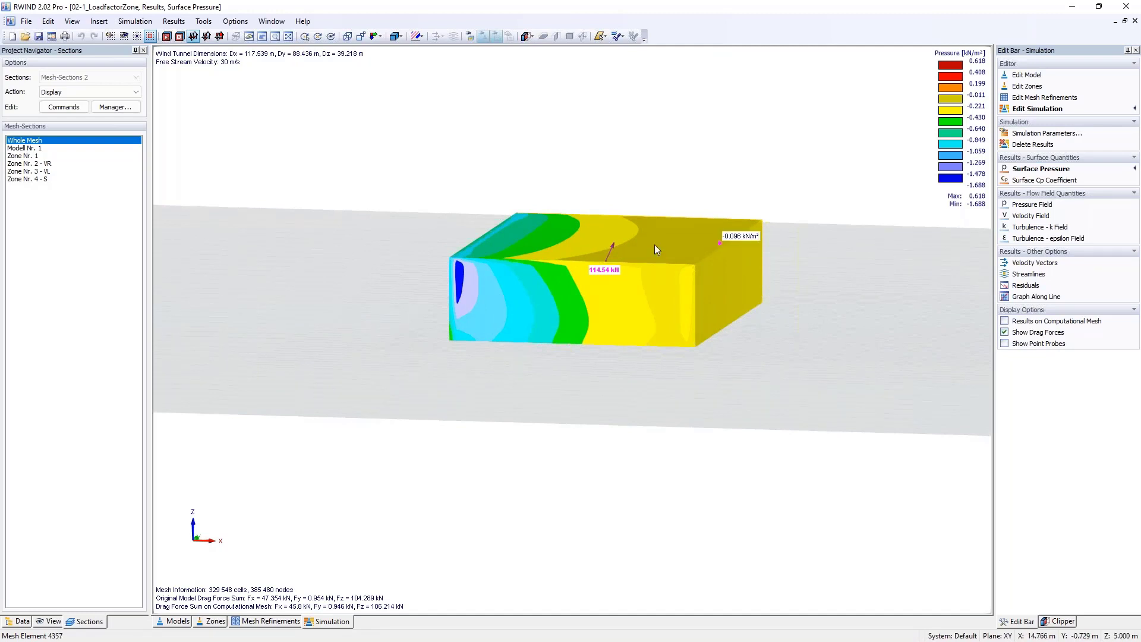
pyautogui.keyDown('ctrl'); pyautogui.moveTo(664, 284); pyautogui.dragTo(811, 328, button='middle'); pyautogui.keyUp('ctrl')
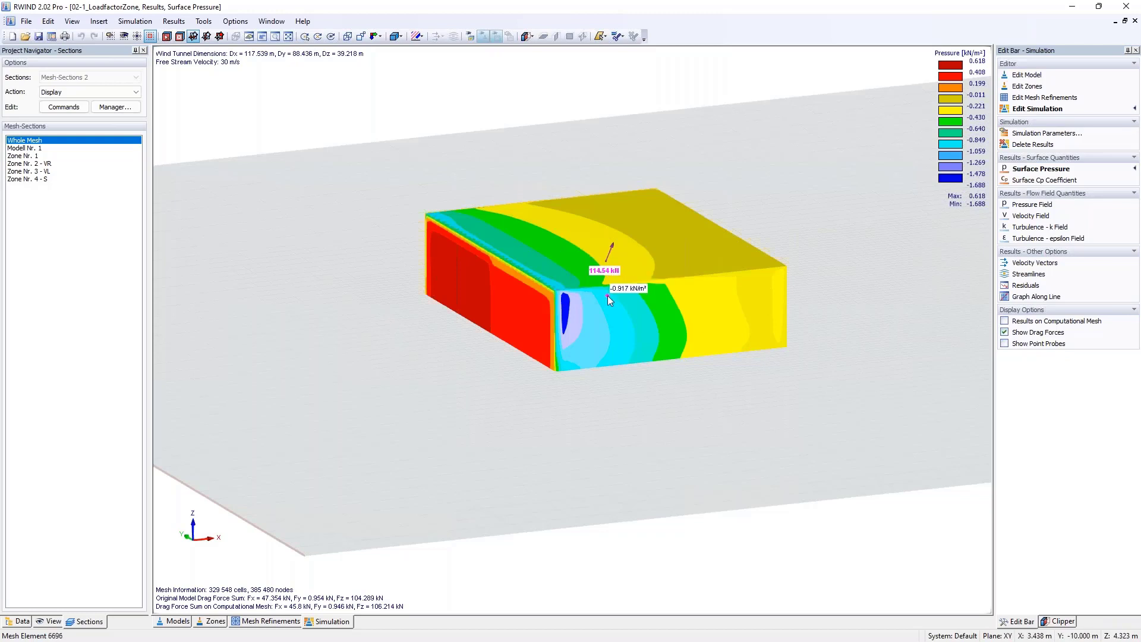
pyautogui.keyDown('ctrl'); pyautogui.moveTo(608, 294); pyautogui.dragTo(687, 294, button='middle'); pyautogui.keyUp('ctrl')
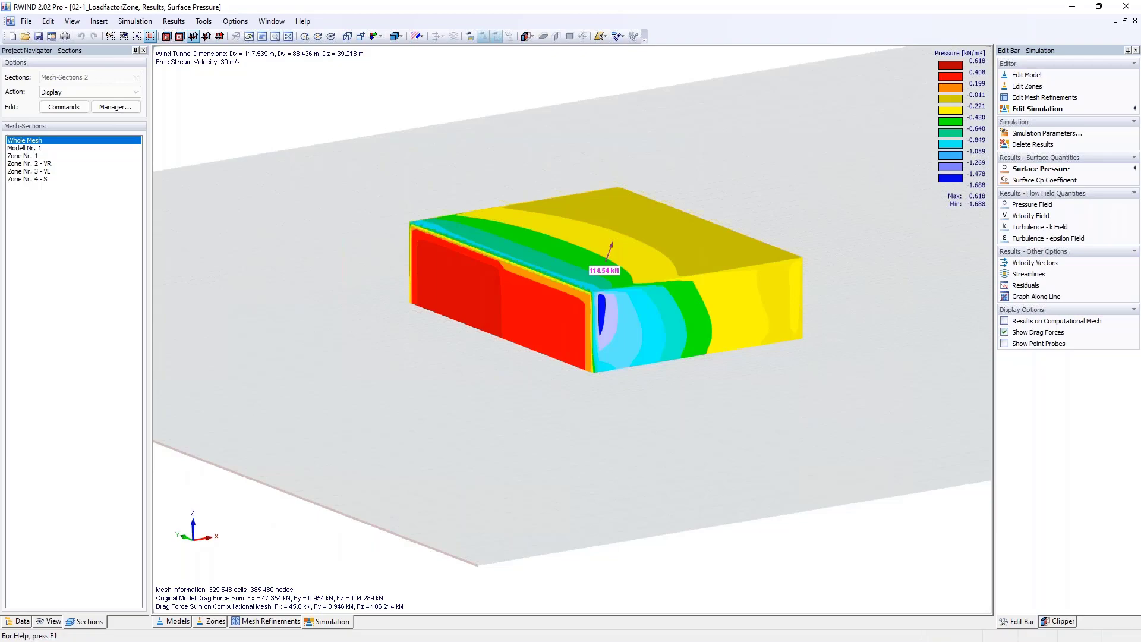
# Step: Switch to the 03-1_Particles_sm_mod project and inspect the model and its three point clouds from several angles
pyautogui.hotkey('alt', 'Tab')
pyautogui.press('Right')
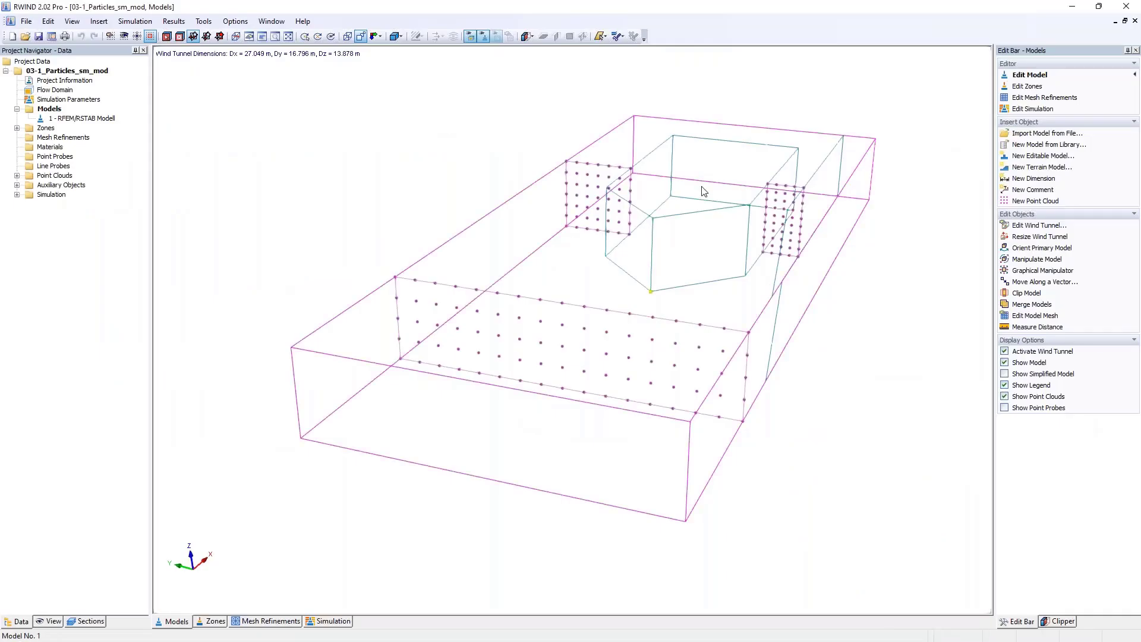
pyautogui.keyDown('ctrl'); pyautogui.moveTo(703, 186); pyautogui.dragTo(876, 262, button='middle'); pyautogui.keyUp('ctrl')
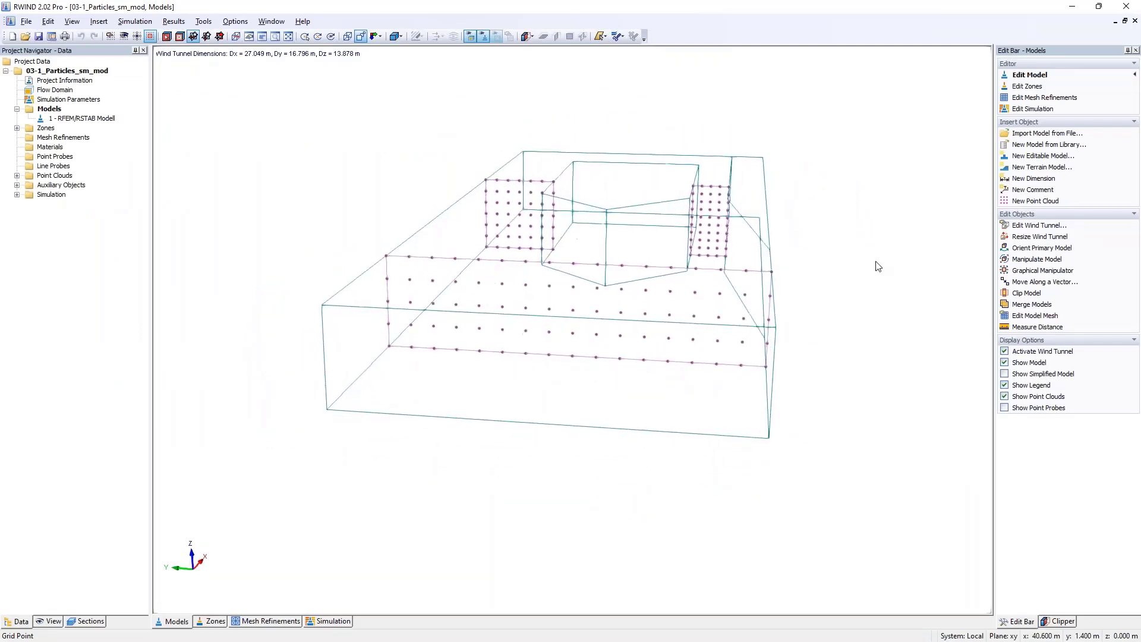
pyautogui.keyDown('ctrl'); pyautogui.moveTo(690, 365); pyautogui.dragTo(739, 309, button='middle'); pyautogui.keyUp('ctrl')
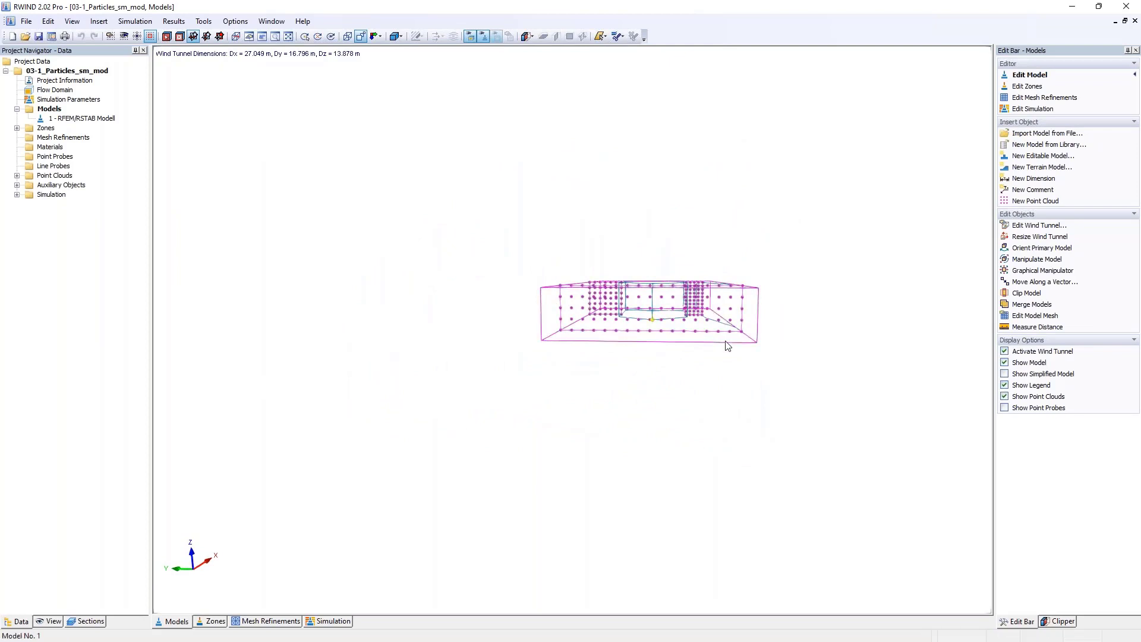
pyautogui.keyDown('ctrl'); pyautogui.moveTo(730, 349); pyautogui.dragTo(529, 428, button='middle'); pyautogui.keyUp('ctrl')
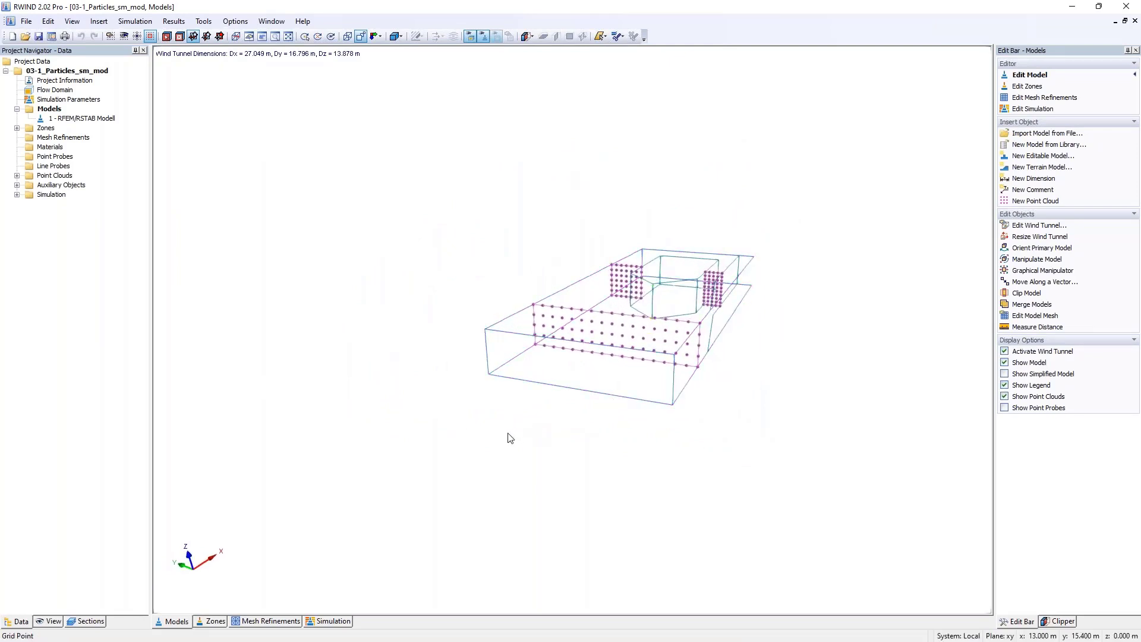
pyautogui.keyDown('ctrl'); pyautogui.moveTo(650, 327); pyautogui.dragTo(725, 438, button='middle'); pyautogui.keyUp('ctrl')
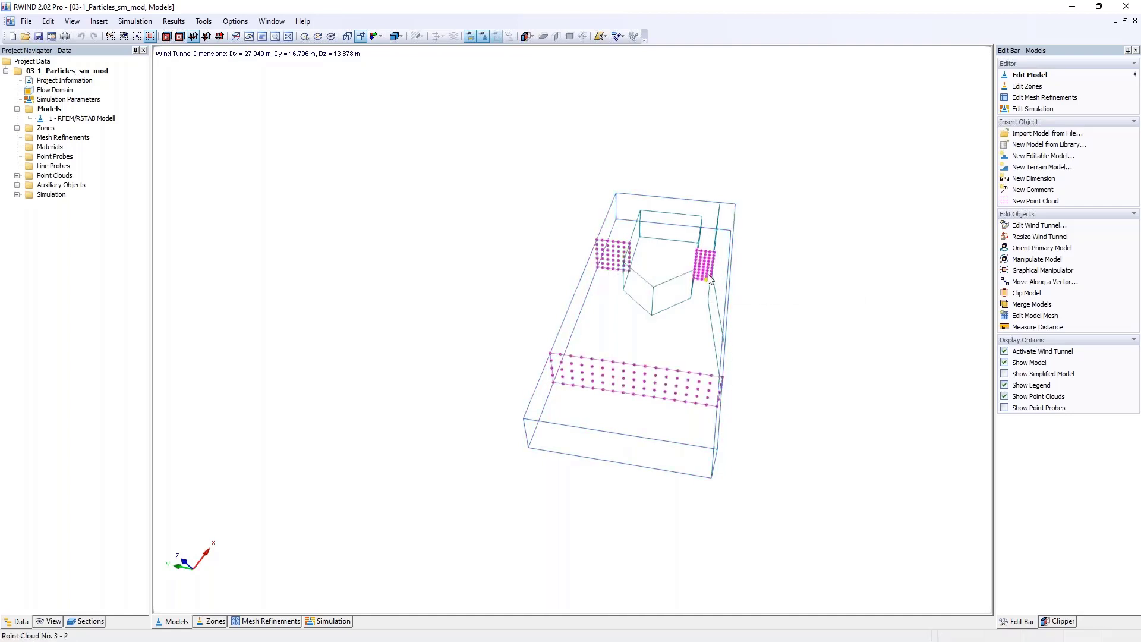
pyautogui.keyDown('ctrl'); pyautogui.moveTo(722, 282); pyautogui.dragTo(710, 238, button='middle'); pyautogui.keyUp('ctrl')
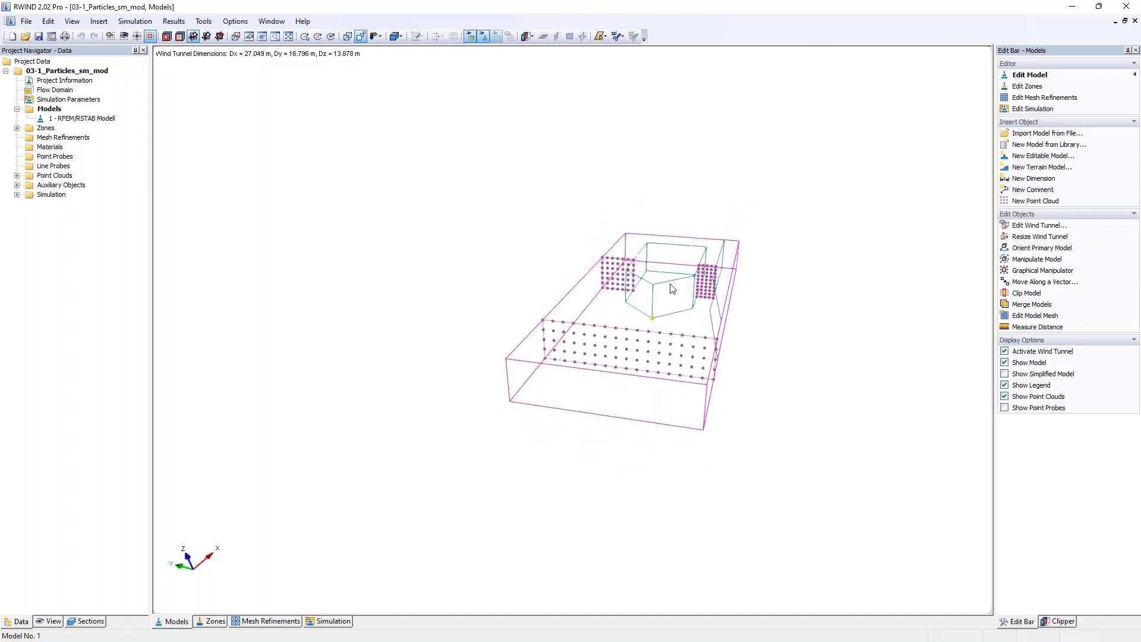
pyautogui.keyDown('ctrl'); pyautogui.moveTo(687, 290); pyautogui.dragTo(713, 382, button='middle'); pyautogui.keyUp('ctrl')
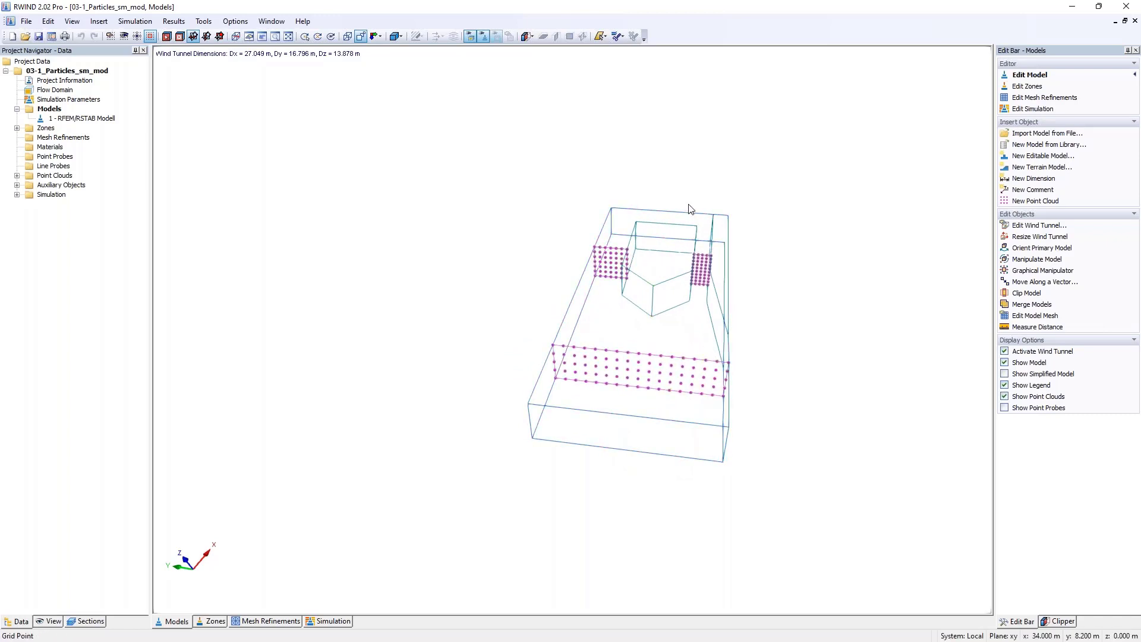
pyautogui.keyDown('ctrl'); pyautogui.moveTo(689, 208); pyautogui.dragTo(505, 212, button='middle'); pyautogui.keyUp('ctrl')
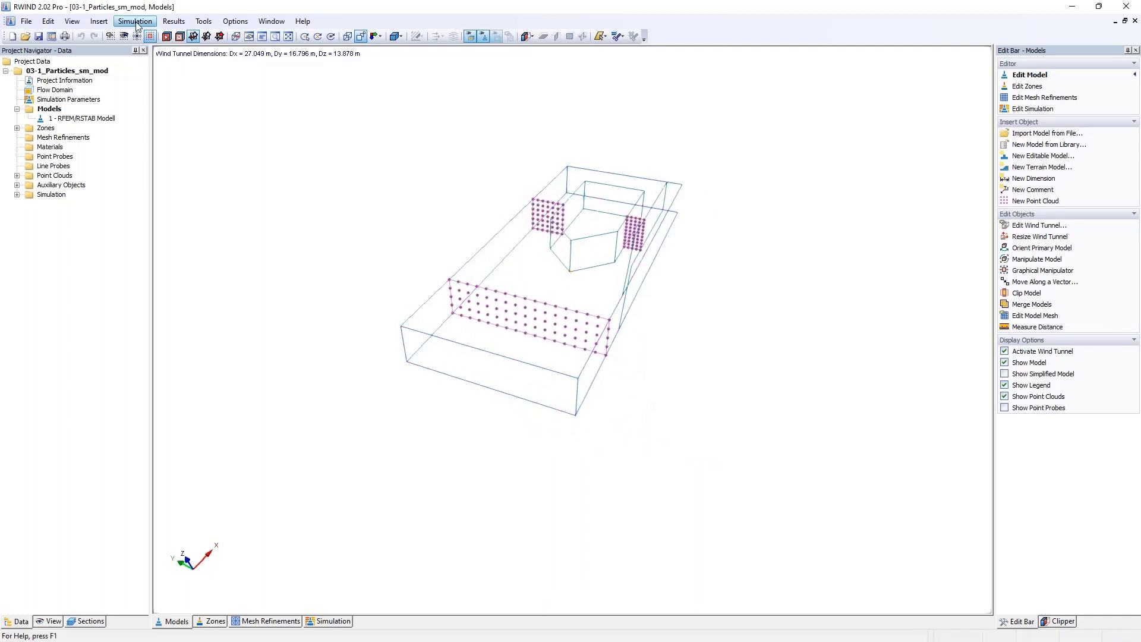
# Step: Review the particle tracking and transient flow settings in the simulation parameters, and close them without changes
pyautogui.click(136, 22)
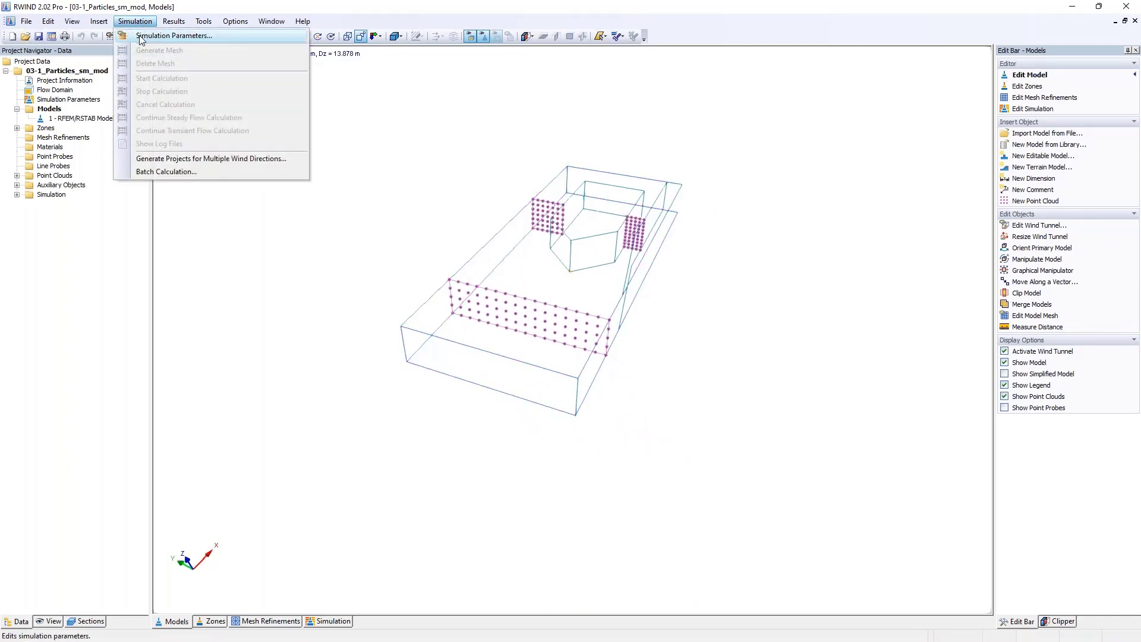
pyautogui.click(141, 36)
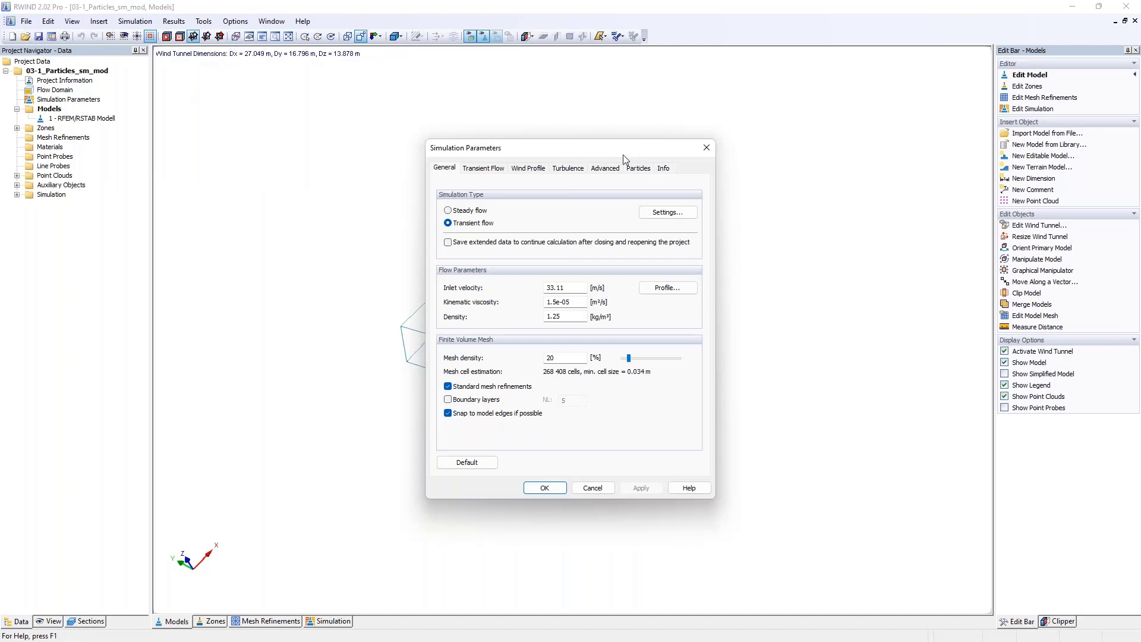
pyautogui.click(639, 169)
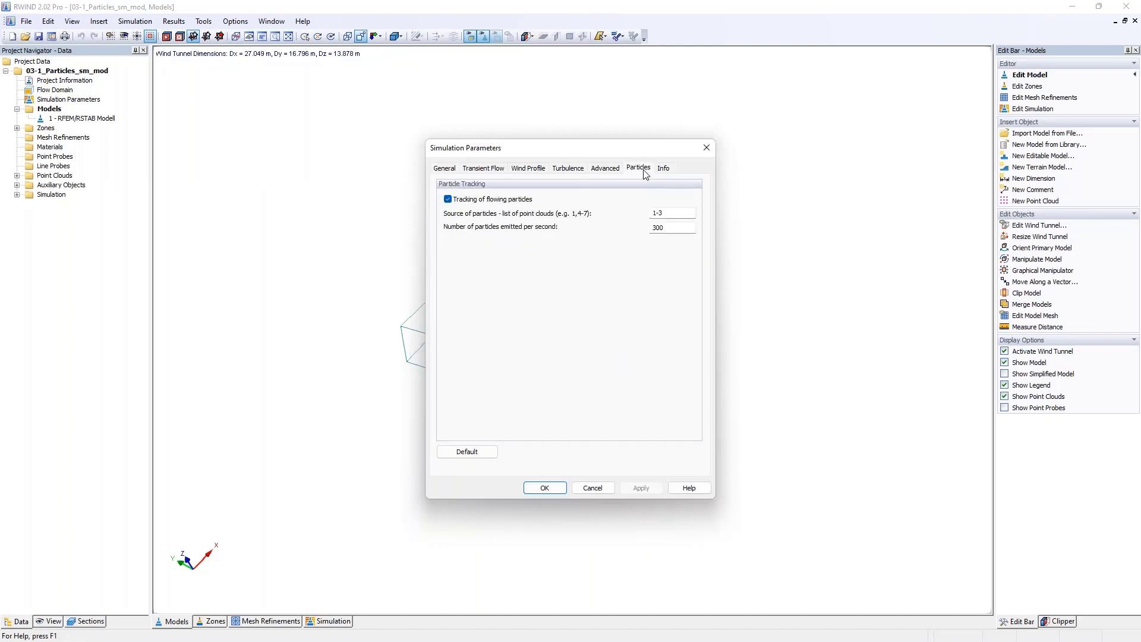
pyautogui.click(680, 212)
pyautogui.click(662, 227)
pyautogui.moveTo(829, 165); pyautogui.dragTo(889, 168)
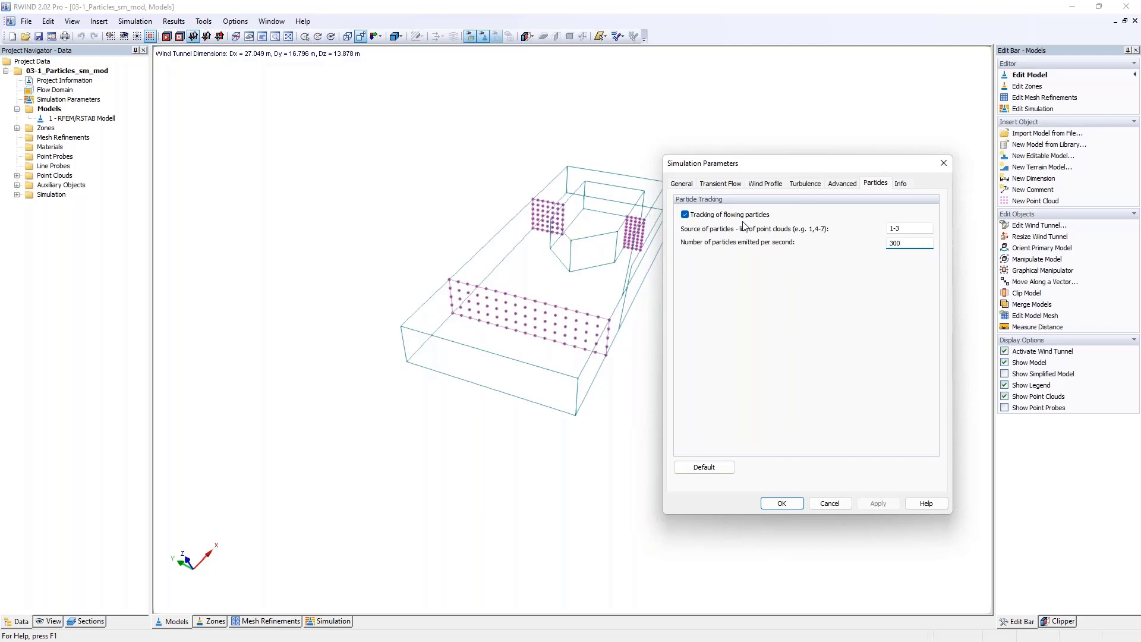
pyautogui.click(726, 184)
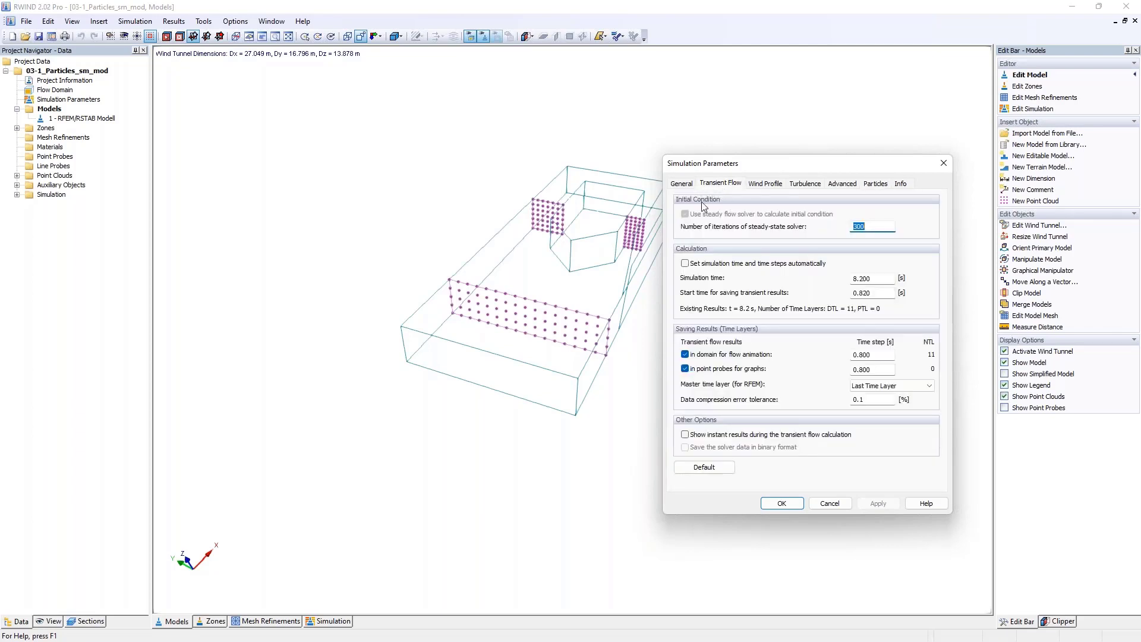
pyautogui.click(943, 163)
# Step: Display the streamlines from the simulation results of 03-1_Particles_sm_mod
pyautogui.click(327, 620)
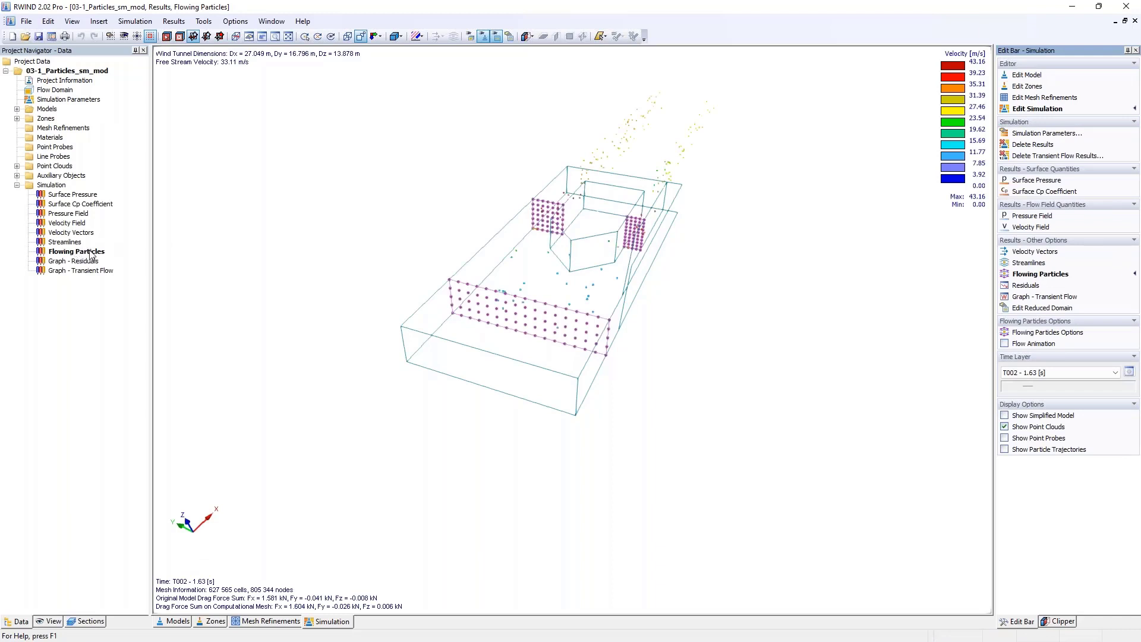
pyautogui.click(64, 243)
pyautogui.doubleClick(66, 243)
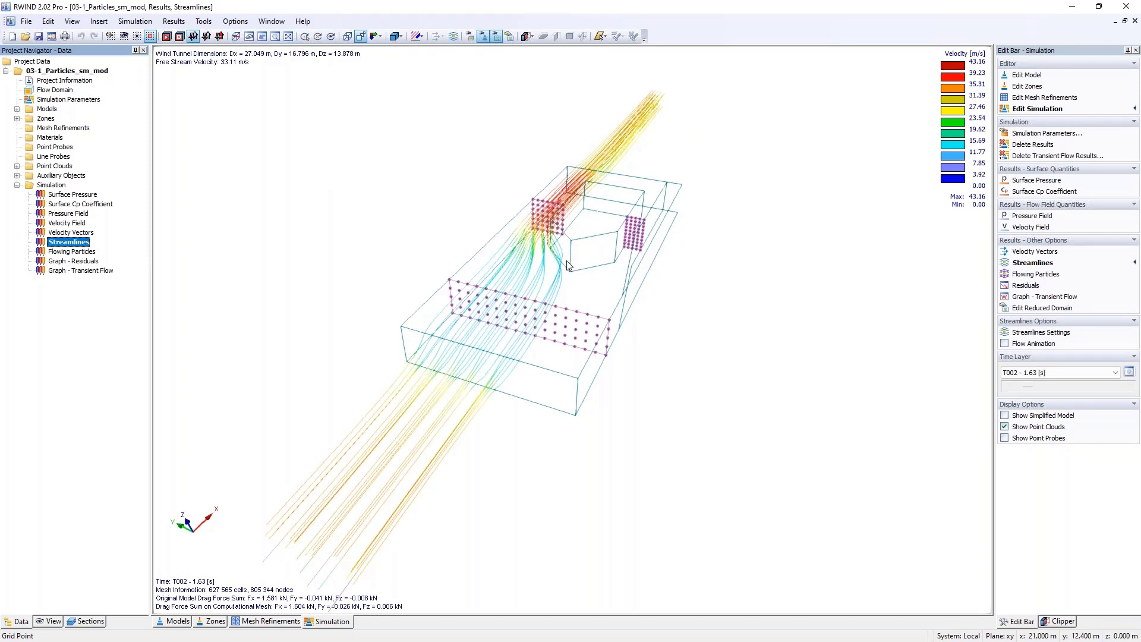
# Step: Examine the streamlines through the point clouds and around the model from several angles
pyautogui.scroll(-5, 569, 268)
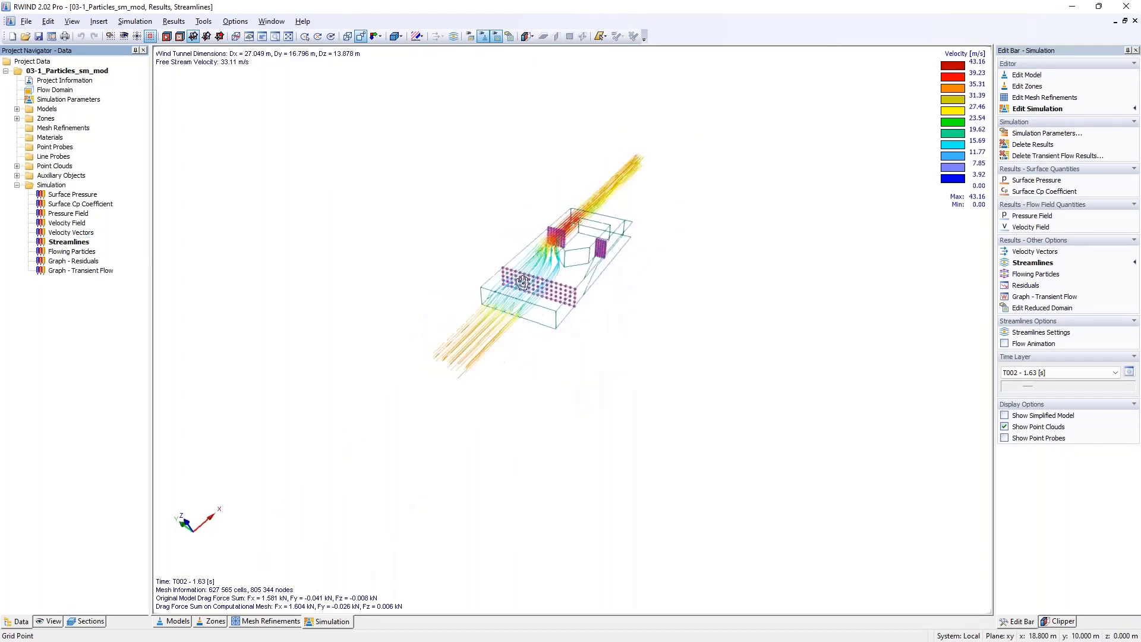
pyautogui.keyDown('ctrl'); pyautogui.moveTo(570, 269); pyautogui.dragTo(410, 352, button='middle'); pyautogui.keyUp('ctrl')
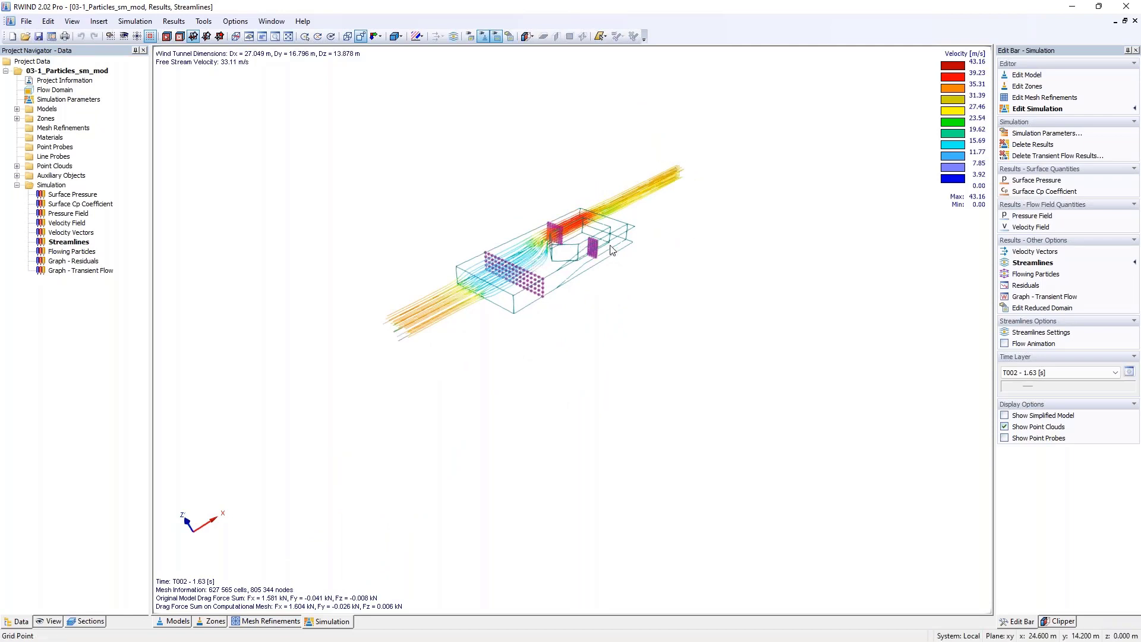
pyautogui.keyDown('ctrl'); pyautogui.moveTo(567, 241); pyautogui.dragTo(599, 251, button='middle'); pyautogui.keyUp('ctrl')
pyautogui.scroll(3, 555, 266)
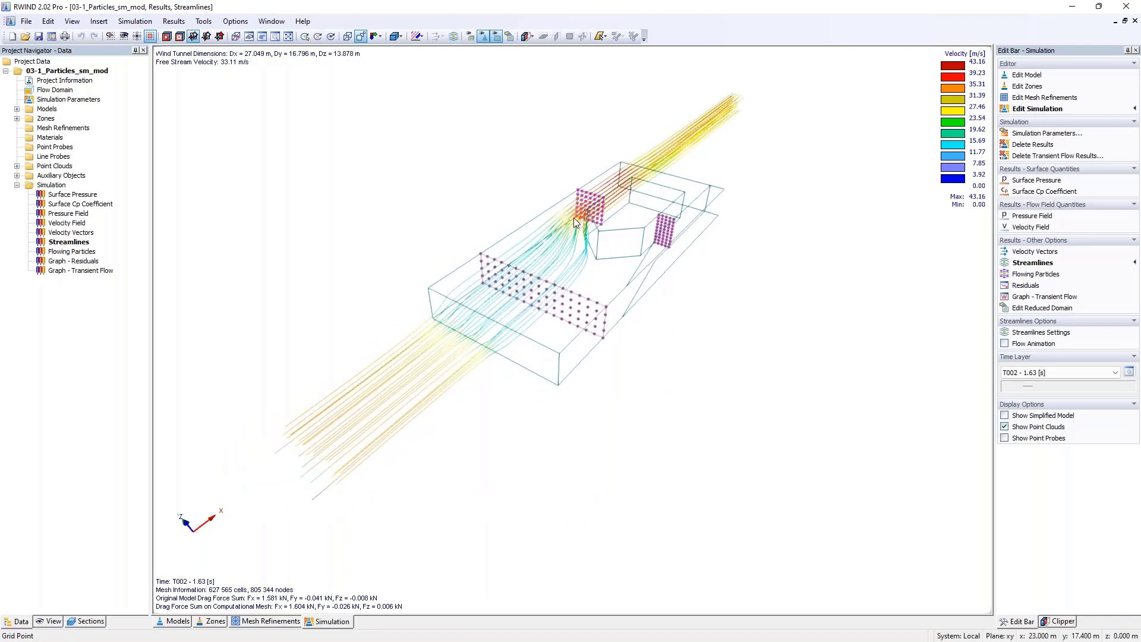
pyautogui.keyDown('ctrl'); pyautogui.moveTo(576, 221); pyautogui.dragTo(631, 307, button='middle'); pyautogui.keyUp('ctrl')
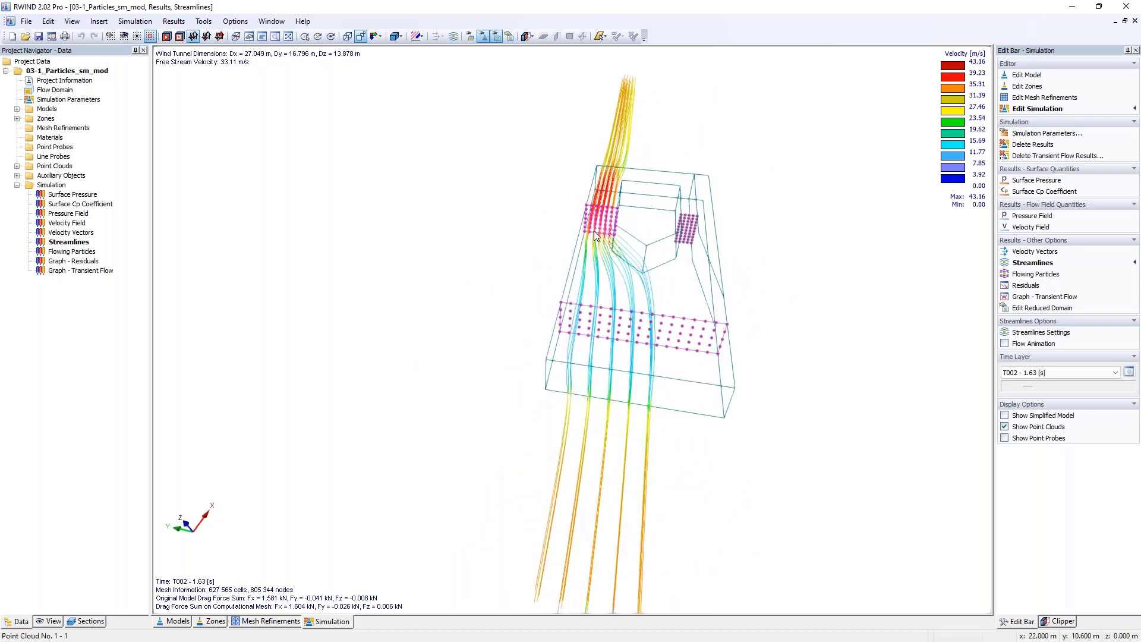
pyautogui.keyDown('ctrl'); pyautogui.moveTo(653, 287); pyautogui.dragTo(637, 315, button='middle'); pyautogui.keyUp('ctrl')
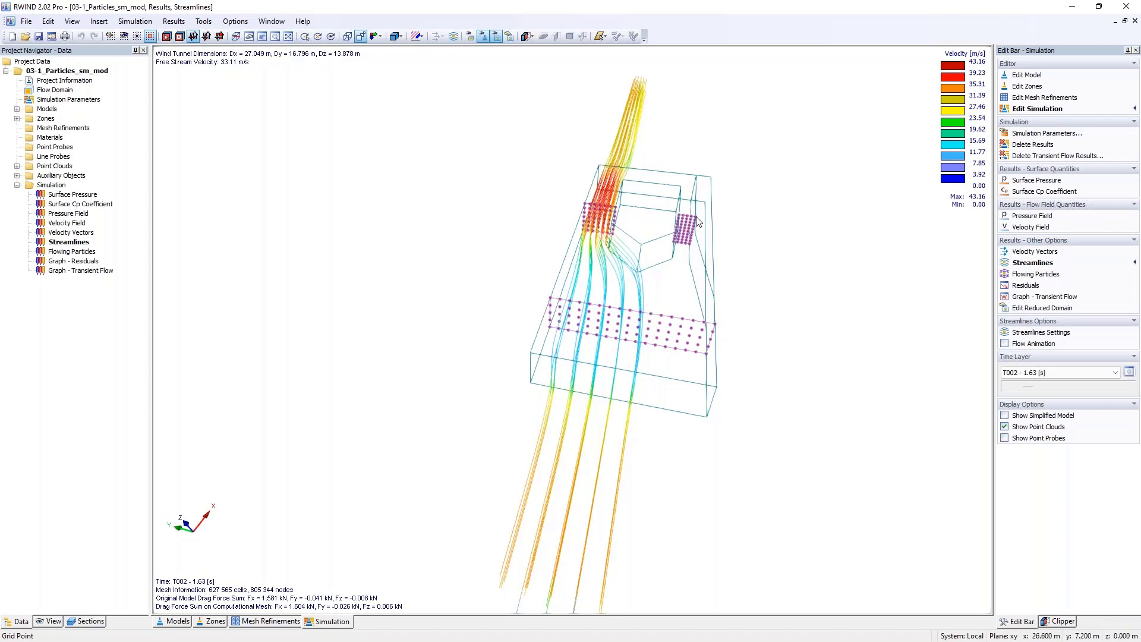
pyautogui.keyDown('ctrl'); pyautogui.moveTo(706, 223); pyautogui.dragTo(659, 207, button='middle'); pyautogui.keyUp('ctrl')
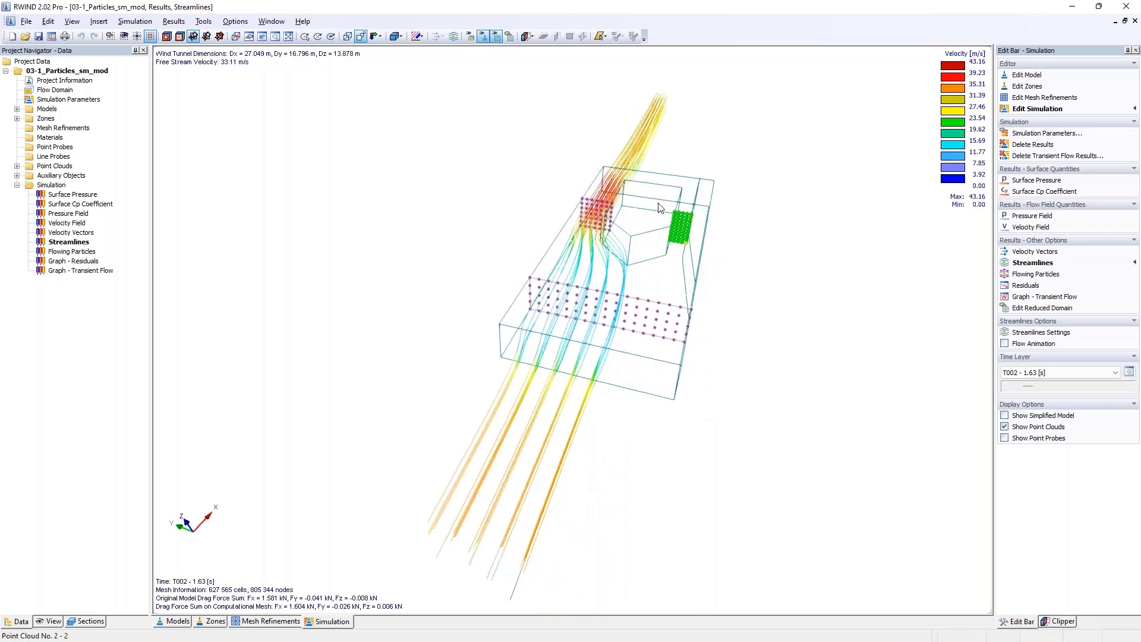
# Step: Set the streamline seed points to point clouds 1 and 2 and apply the change to the flow results
pyautogui.click(1032, 336)
pyautogui.click(1050, 117)
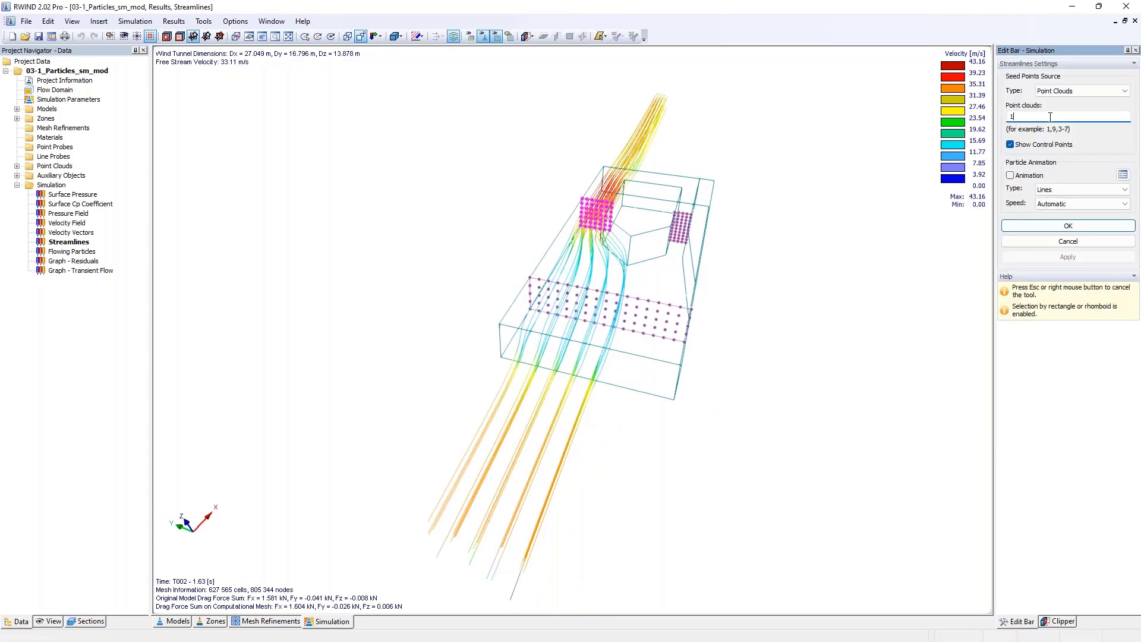
pyautogui.write('-2')
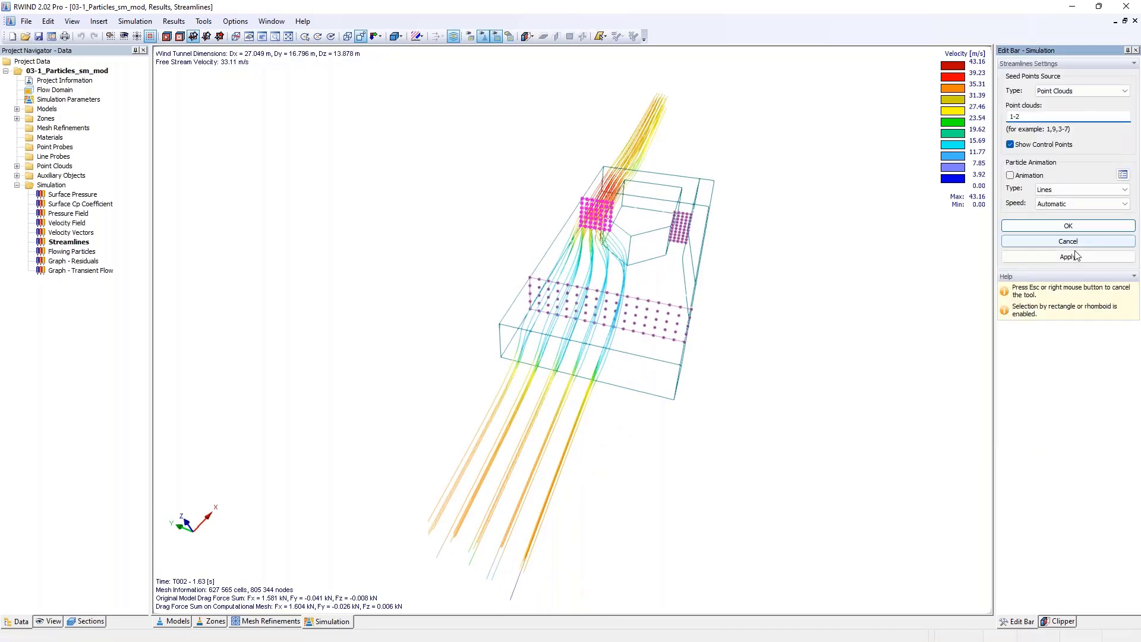
pyautogui.click(1057, 259)
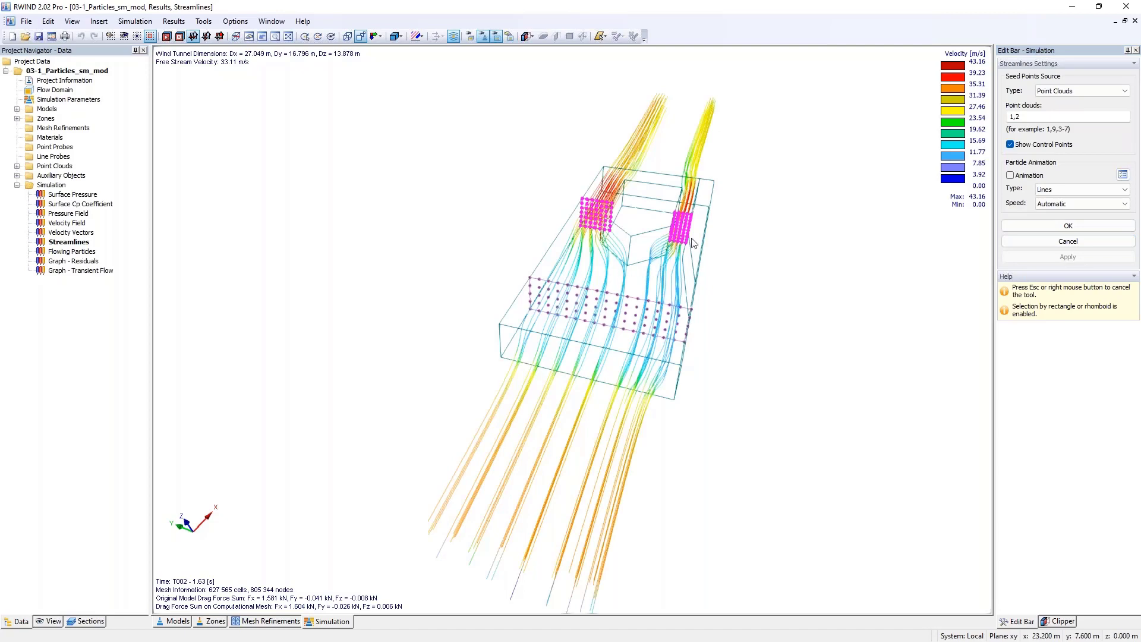
pyautogui.moveTo(723, 232)
pyautogui.keyDown('ctrl'); pyautogui.mouseDown(button='middle')
pyautogui.moveTo(543, 237)
pyautogui.moveTo(759, 251)
pyautogui.moveTo(742, 243)
pyautogui.mouseUp(button='middle'); pyautogui.keyUp('ctrl')
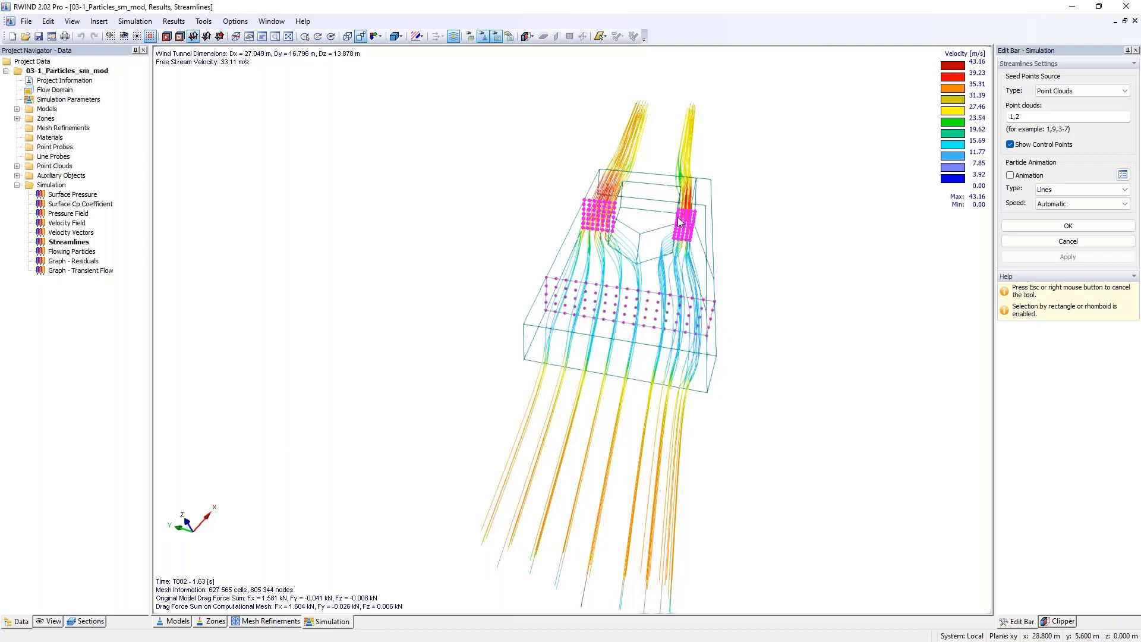
# Step: Use point cloud 3 as the streamline seed source and inspect the resulting streamlines around the model from another angle
pyautogui.doubleClick(1015, 116)
pyautogui.write('3')
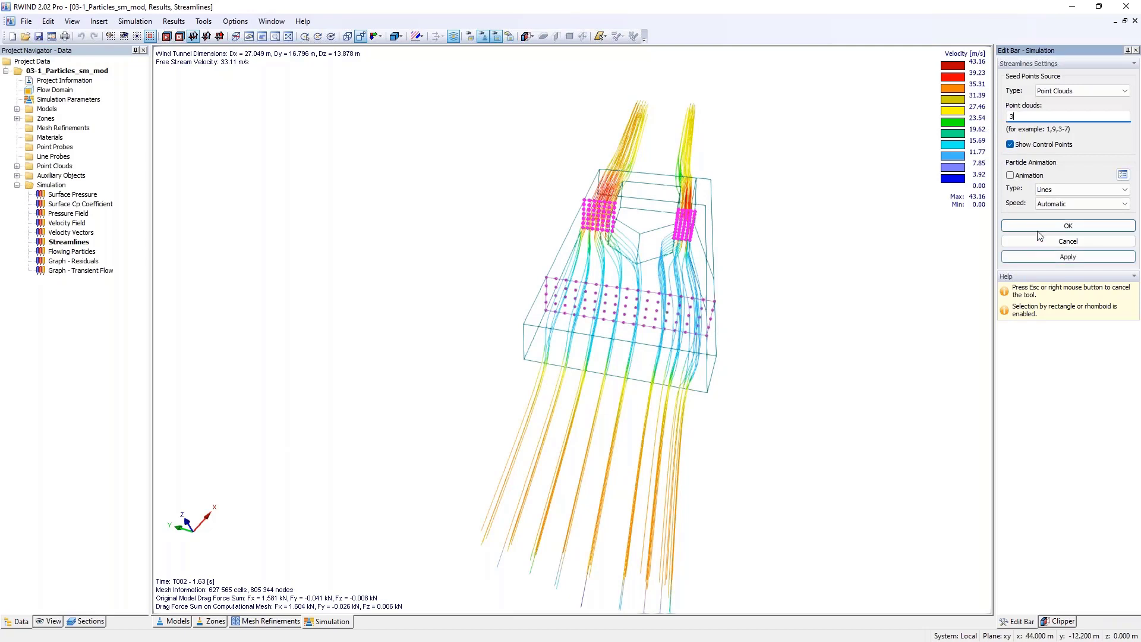
pyautogui.click(1068, 257)
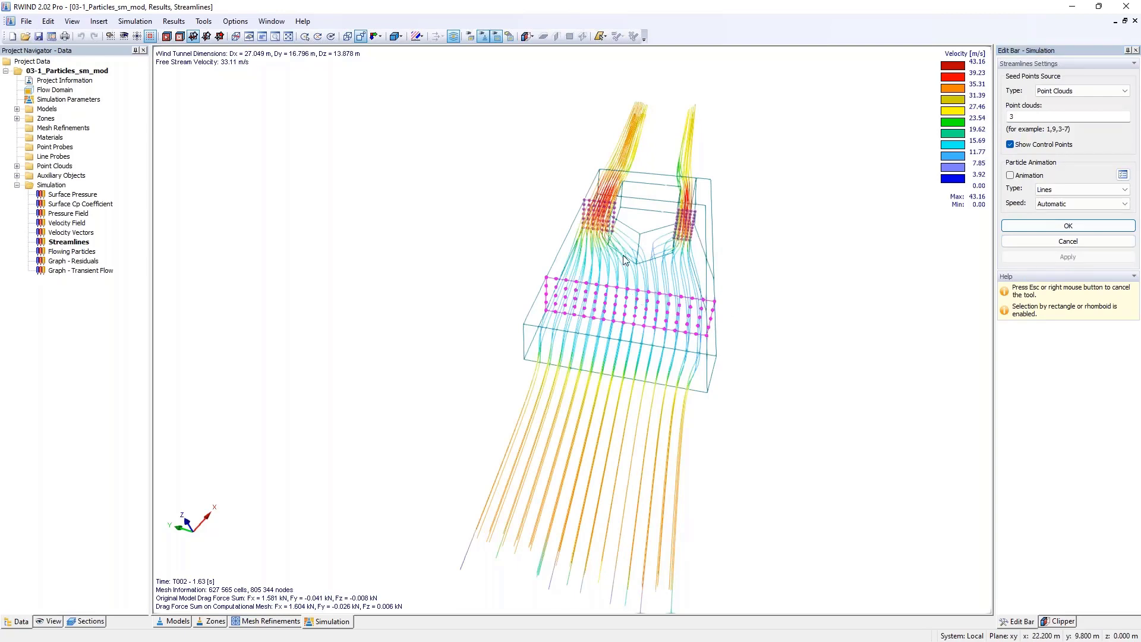
pyautogui.keyDown('ctrl'); pyautogui.moveTo(790, 260); pyautogui.dragTo(607, 269, button='middle'); pyautogui.keyUp('ctrl')
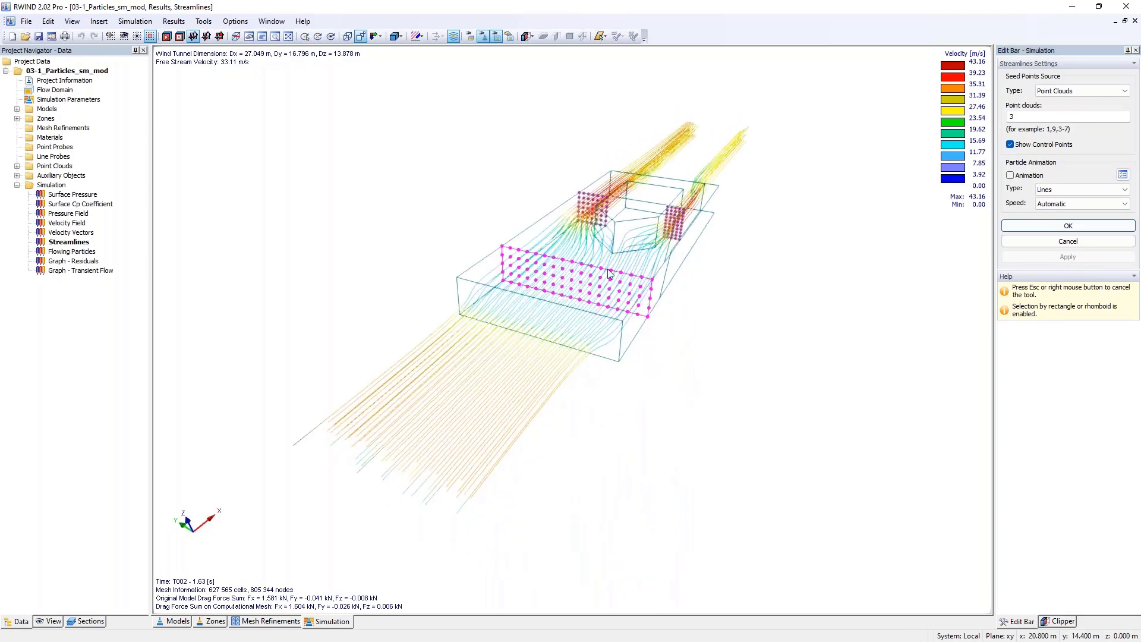
pyautogui.scroll(2, 620, 248)
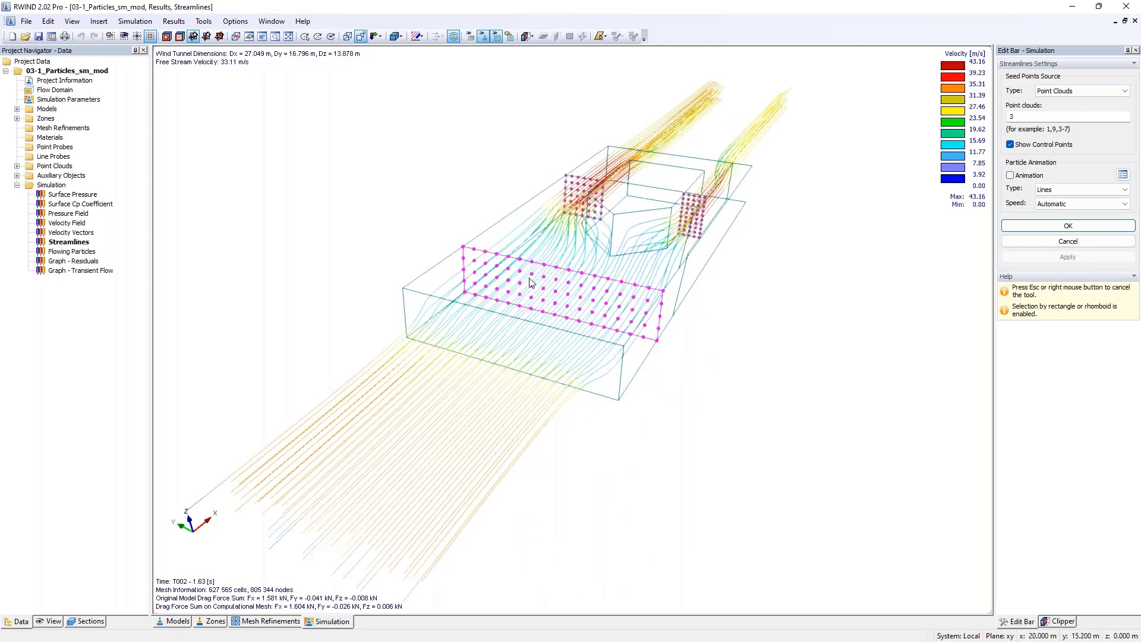
# Step: Set the streamline seed source back to point cloud 1 and apply it
pyautogui.doubleClick(1046, 117)
pyautogui.write('1')
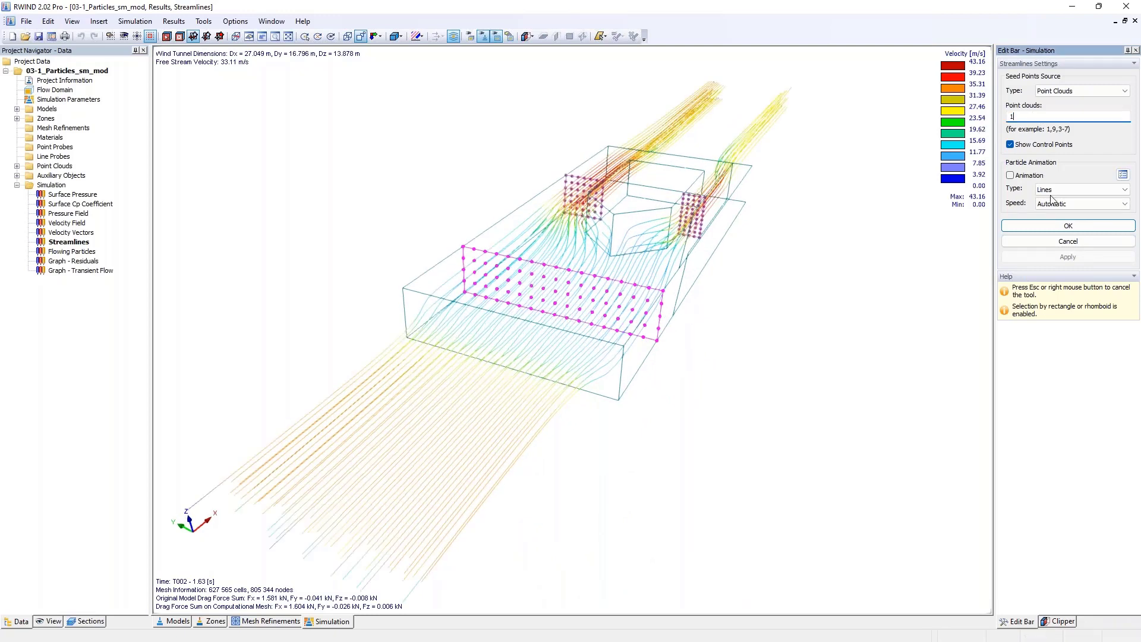
pyautogui.click(1060, 257)
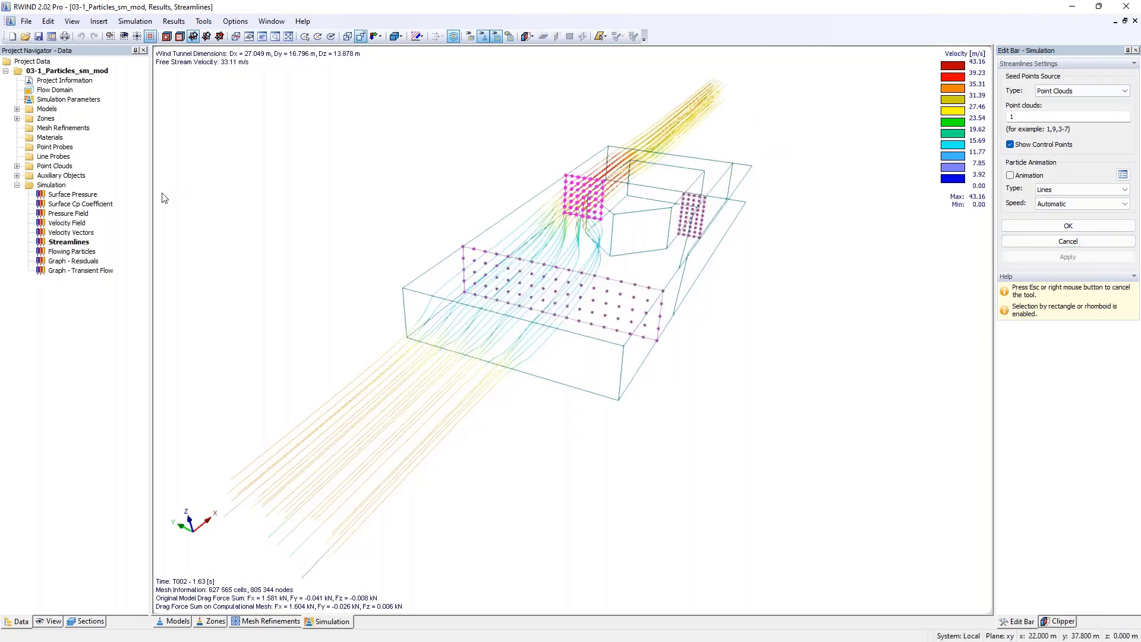
# Step: Display the flowing particles results around the model and close the streamlines settings
pyautogui.click(70, 253)
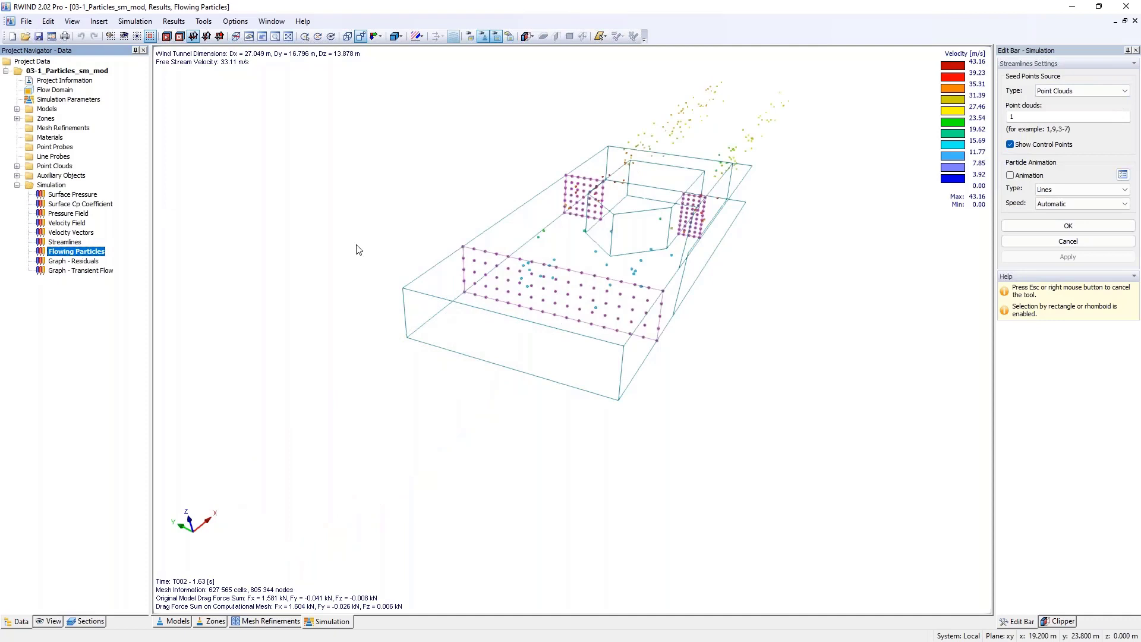
pyautogui.keyDown('ctrl'); pyautogui.moveTo(631, 229); pyautogui.dragTo(692, 176, button='middle'); pyautogui.keyUp('ctrl')
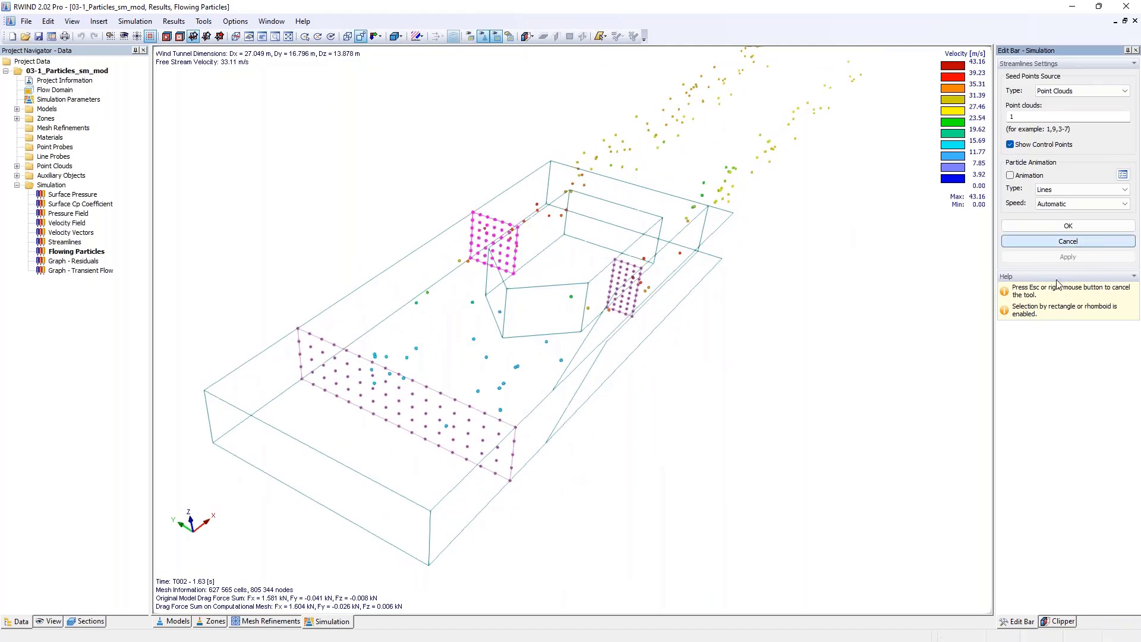
pyautogui.press('Escape')
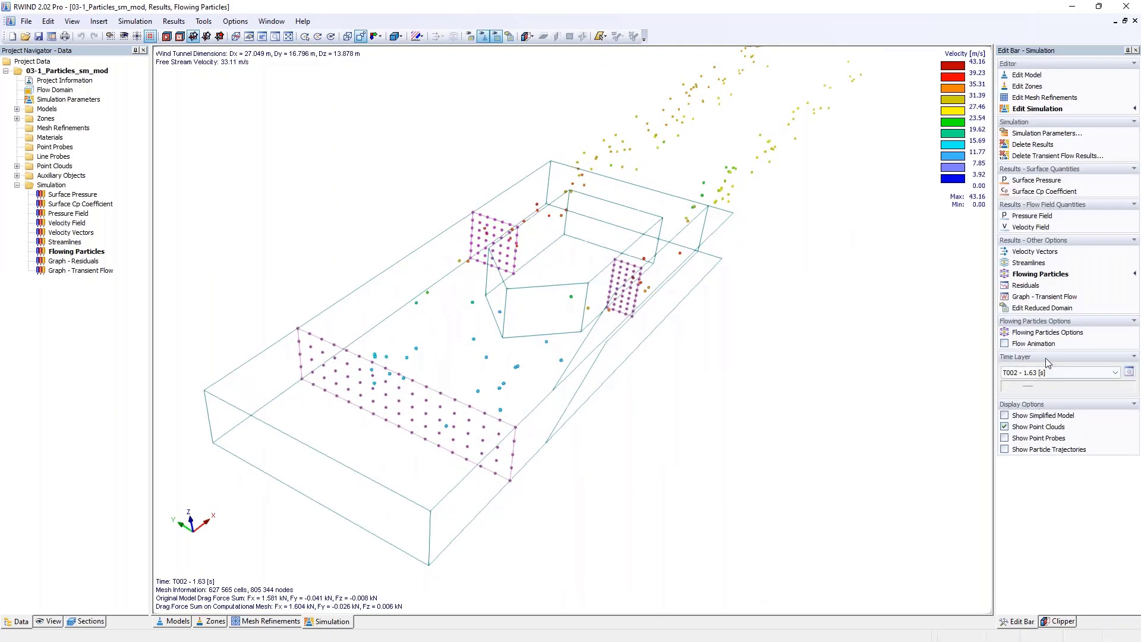
# Step: Enlarge the displayed size of the flowing particles in the Flowing Particles Options
pyautogui.click(1046, 332)
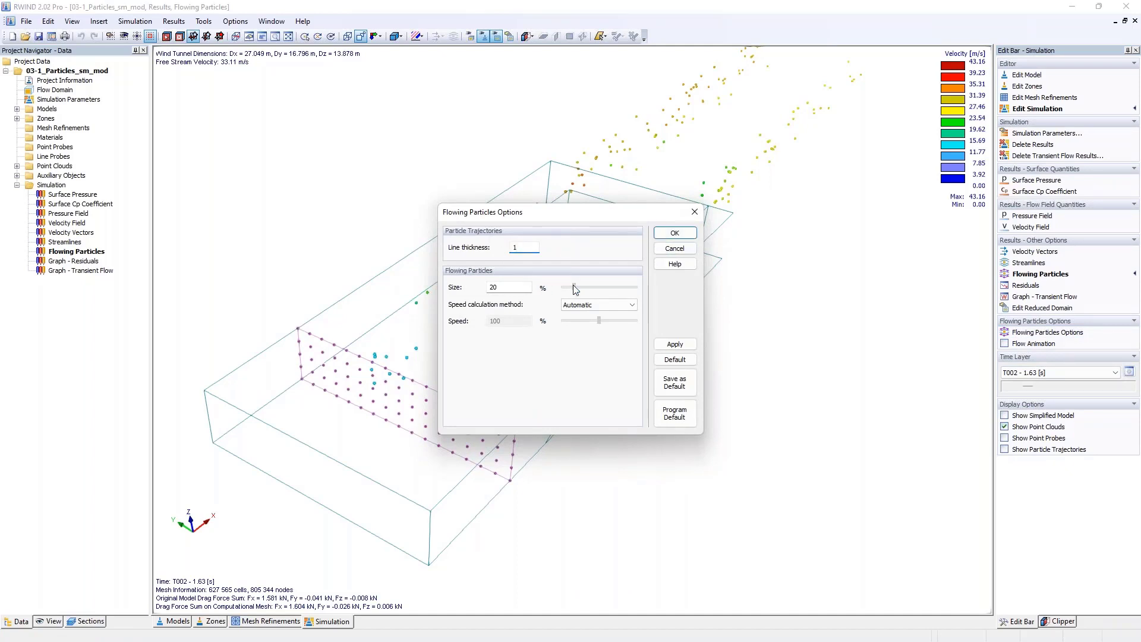
pyautogui.moveTo(582, 289); pyautogui.dragTo(611, 290)
pyautogui.hotkey('shift', 'Tab')
pyautogui.click(668, 233)
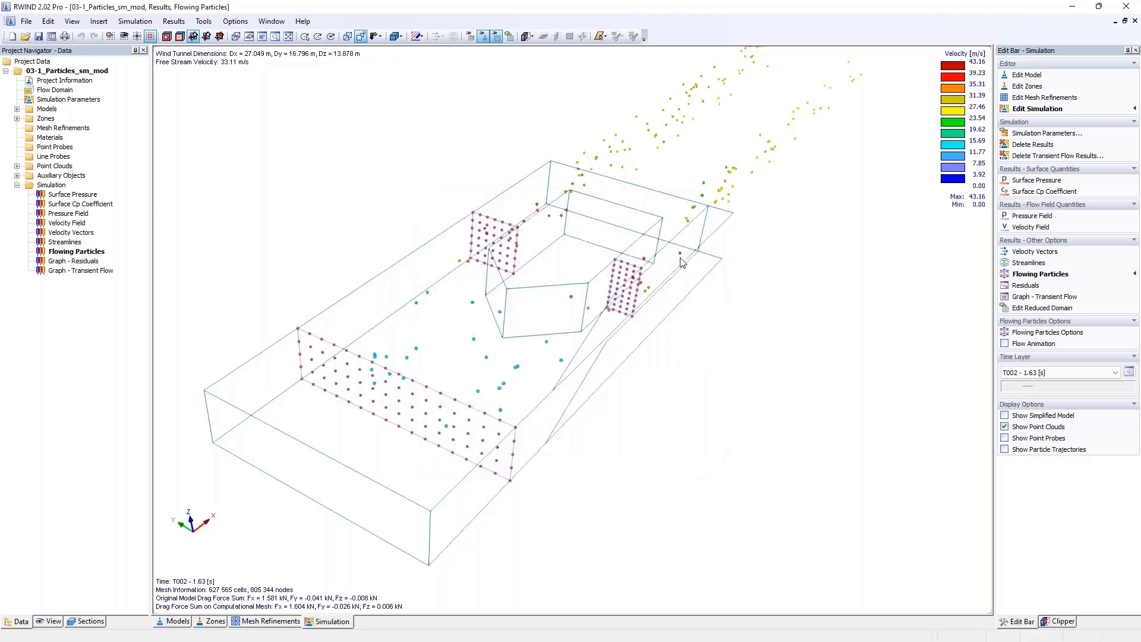
pyautogui.moveTo(602, 320); pyautogui.dragTo(694, 260, button='middle')
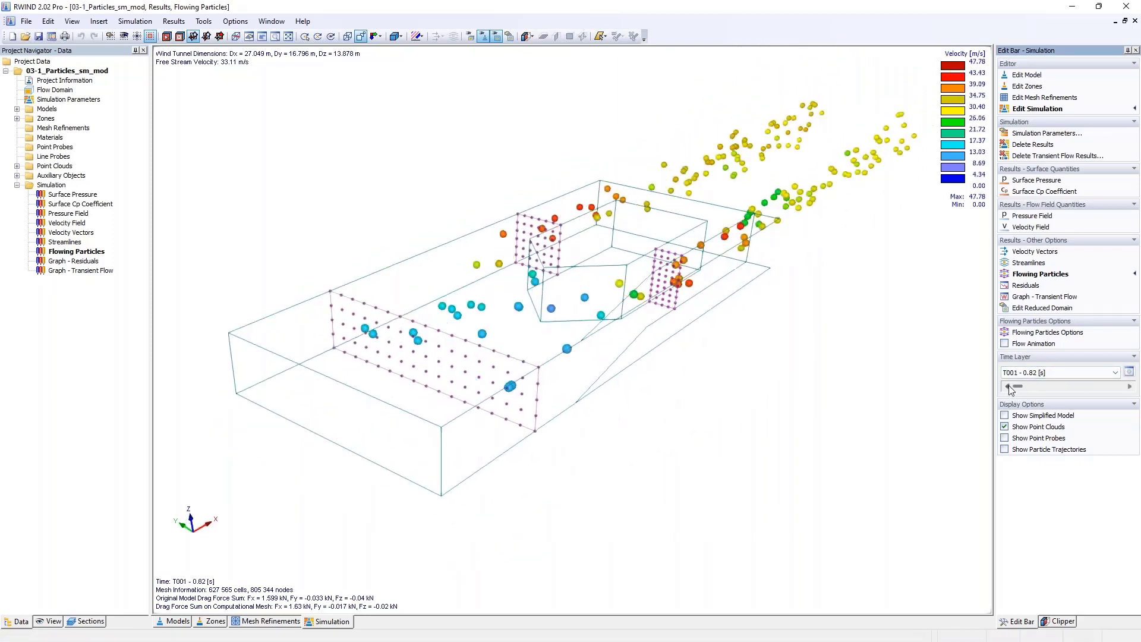
# Step: Step the particles through the time layers from T001 to T011, and play the flow animation before stopping it
pyautogui.click(1129, 386)
pyautogui.click(1039, 387)
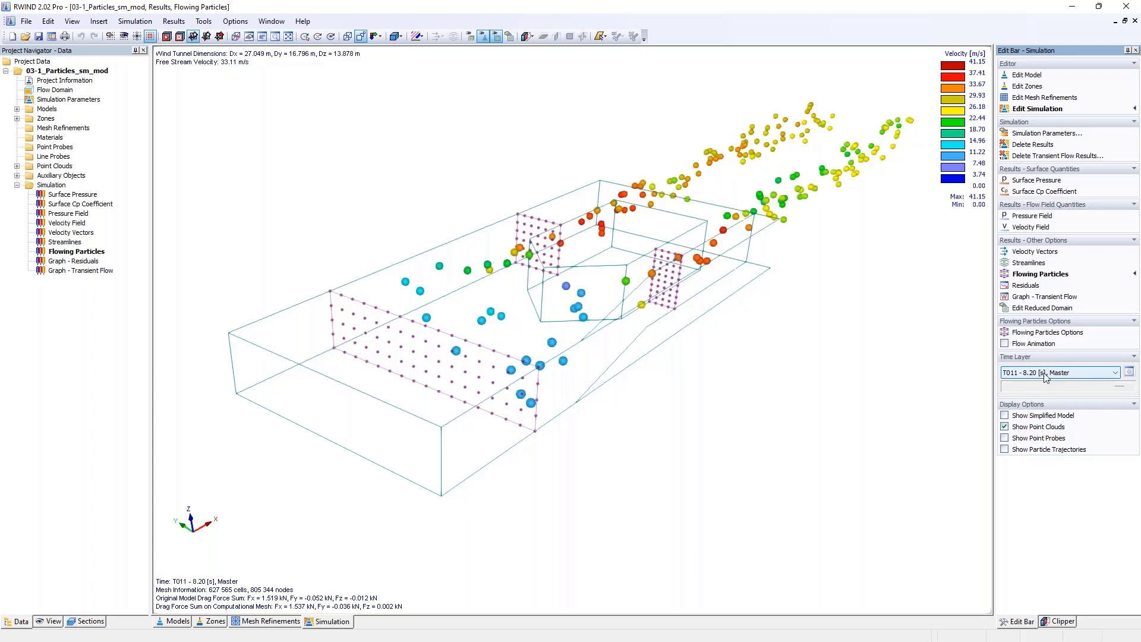
pyautogui.click(1004, 345)
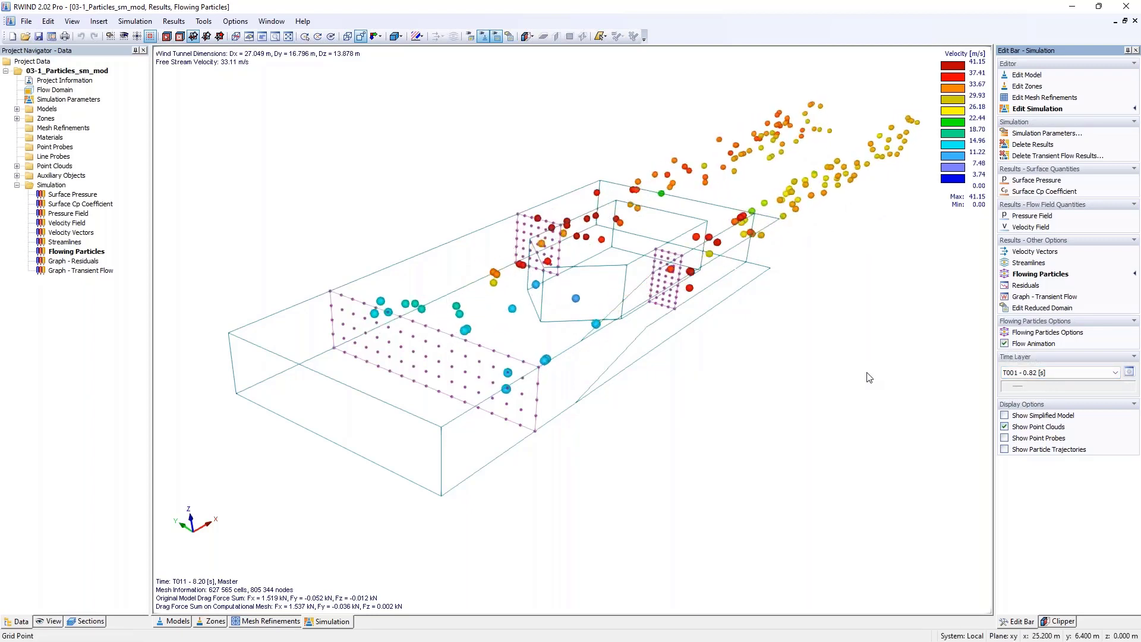
pyautogui.keyDown('ctrl'); pyautogui.moveTo(754, 291); pyautogui.dragTo(721, 362, button='middle'); pyautogui.keyUp('ctrl')
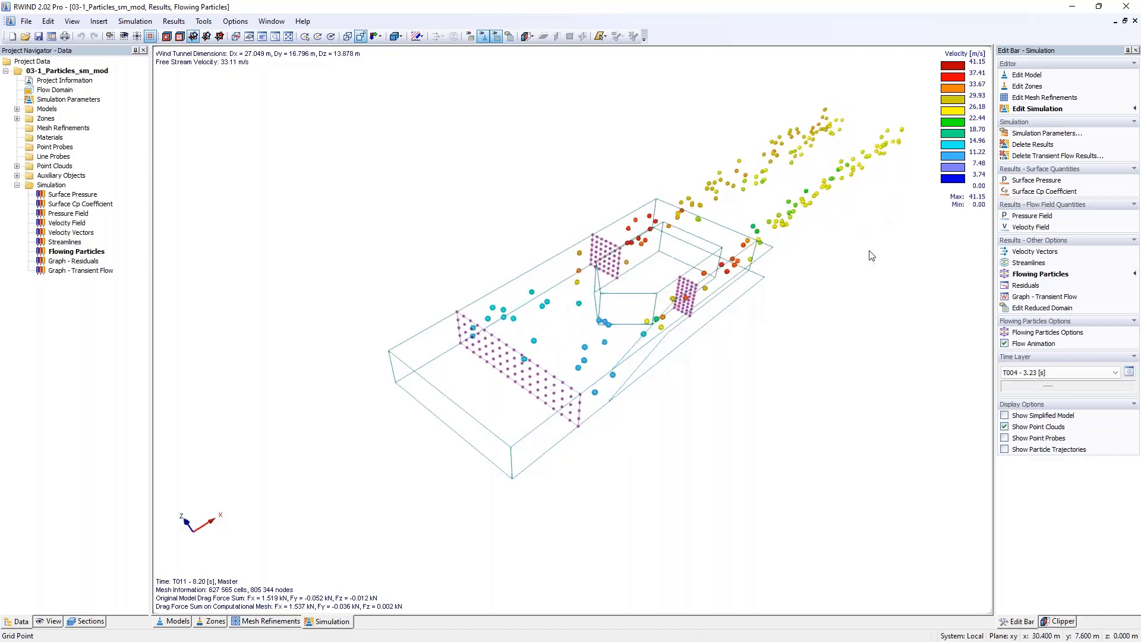
pyautogui.click(1013, 346)
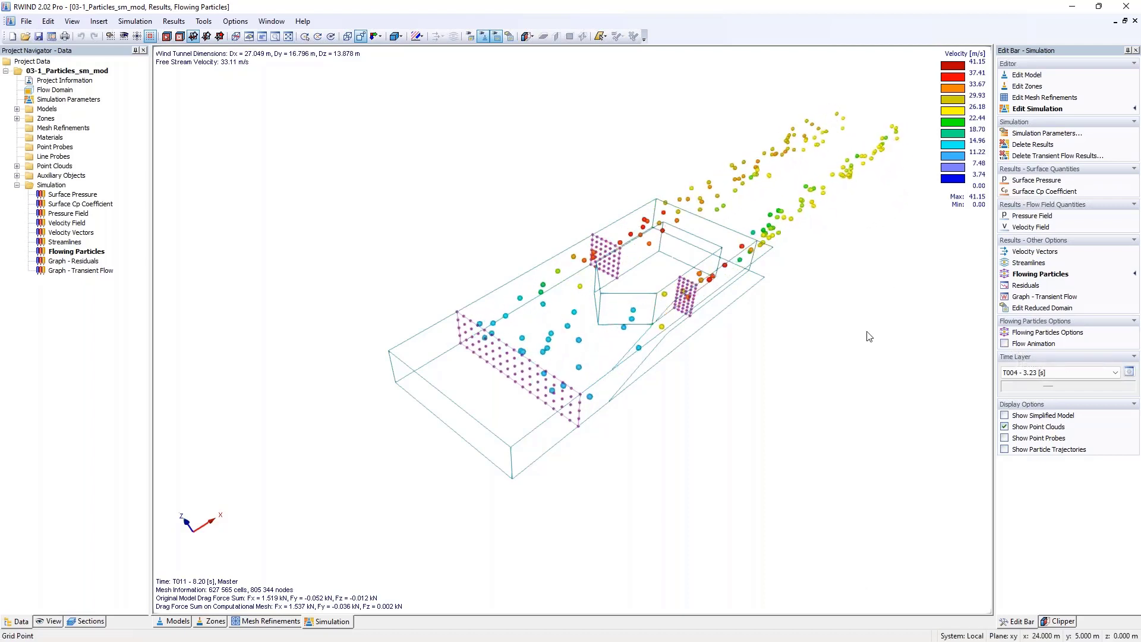
# Step: Switch to the webinar presentation and advance to the Convergence slide
pyautogui.click(75, 244)
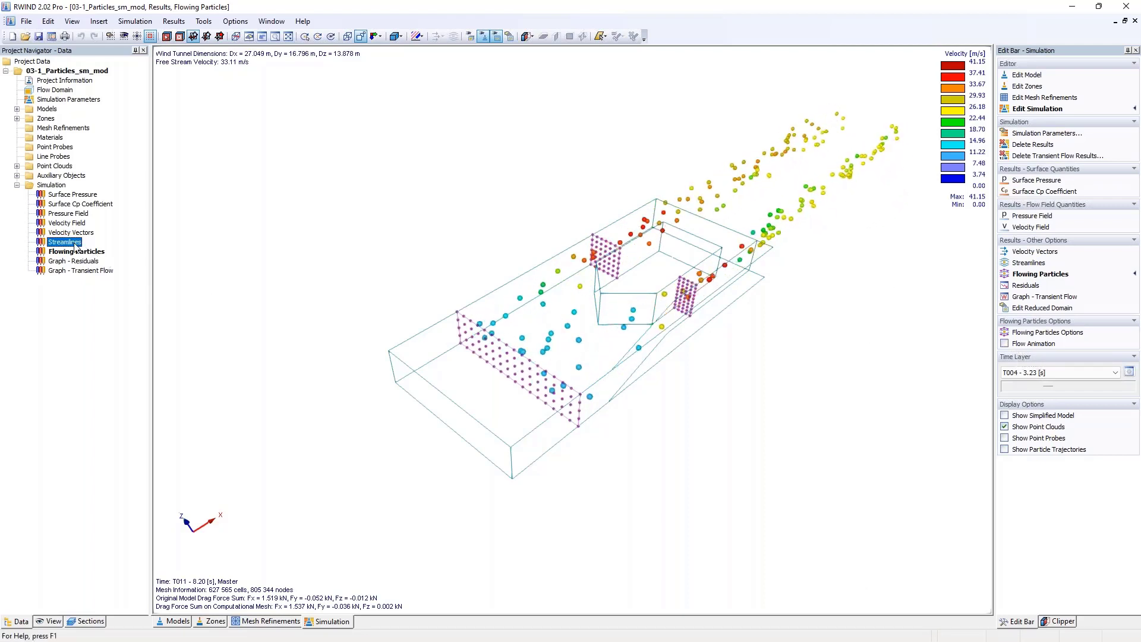
pyautogui.click(1073, 7)
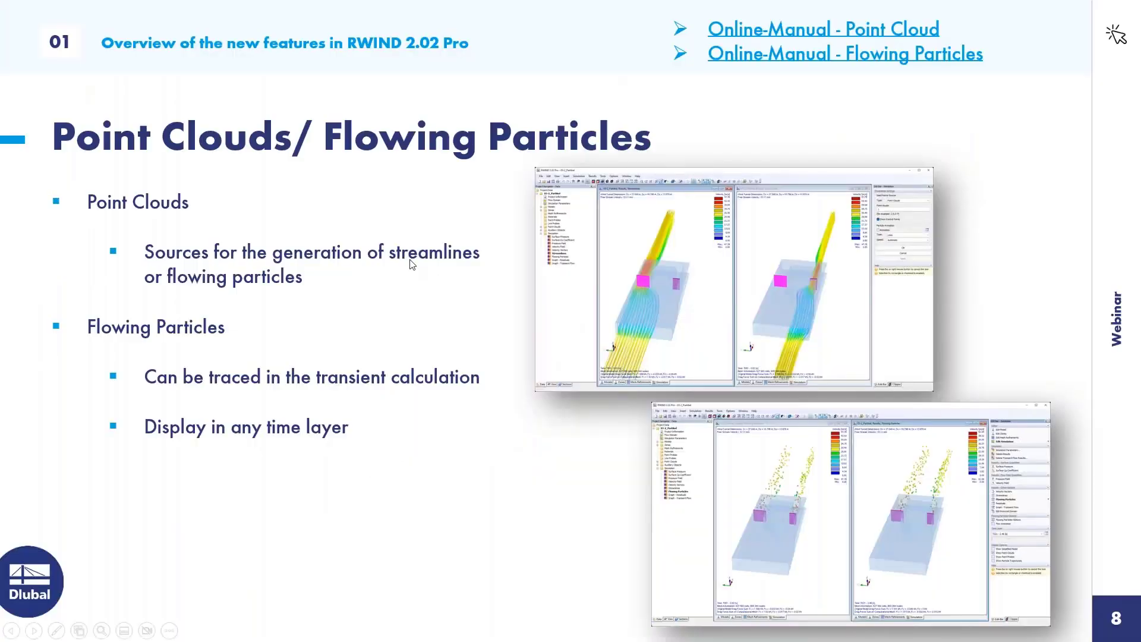
pyautogui.click(412, 264)
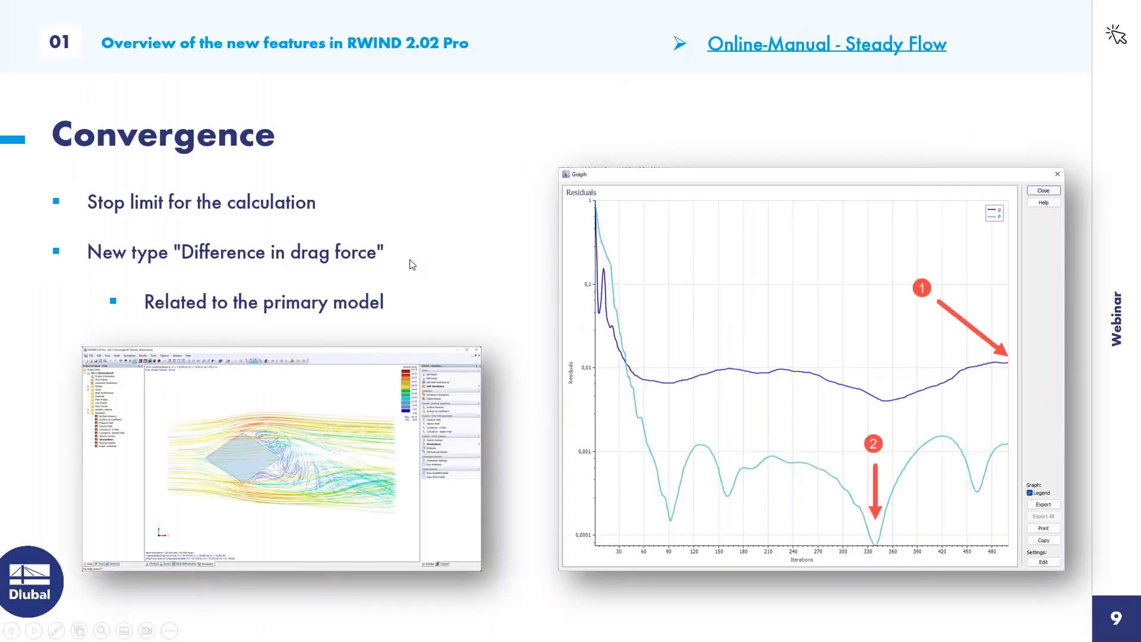
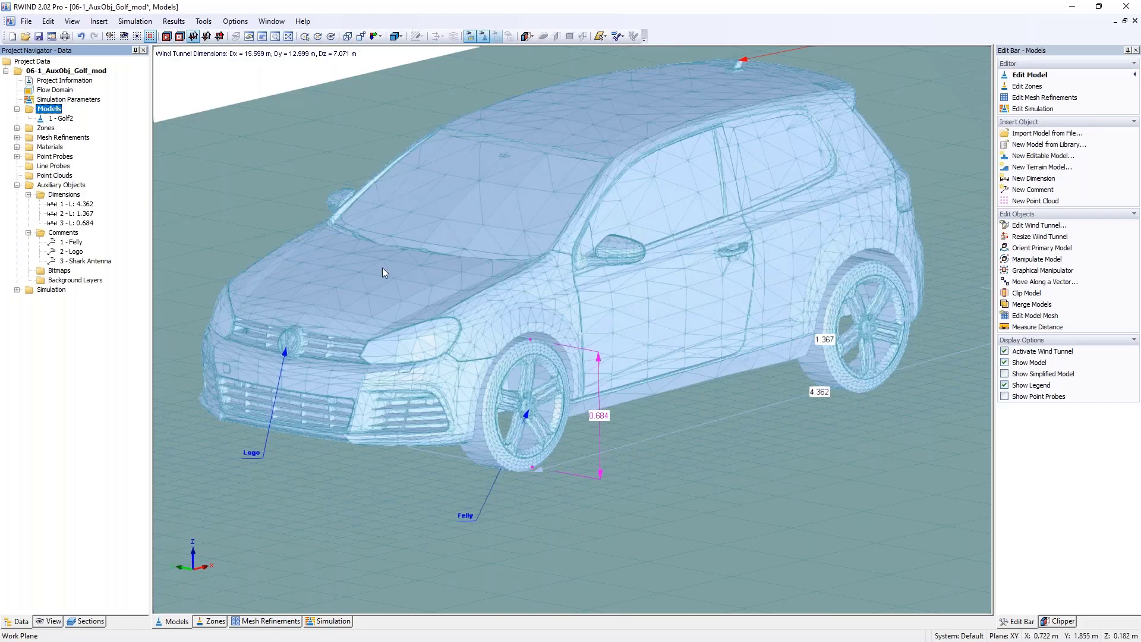
# Step: Clear the dimension selection and measure the four edges of the car's rear side window with a closed Measure Distance polyline
pyautogui.click(712, 474)
pyautogui.moveTo(712, 474); pyautogui.dragTo(641, 444, button='middle')
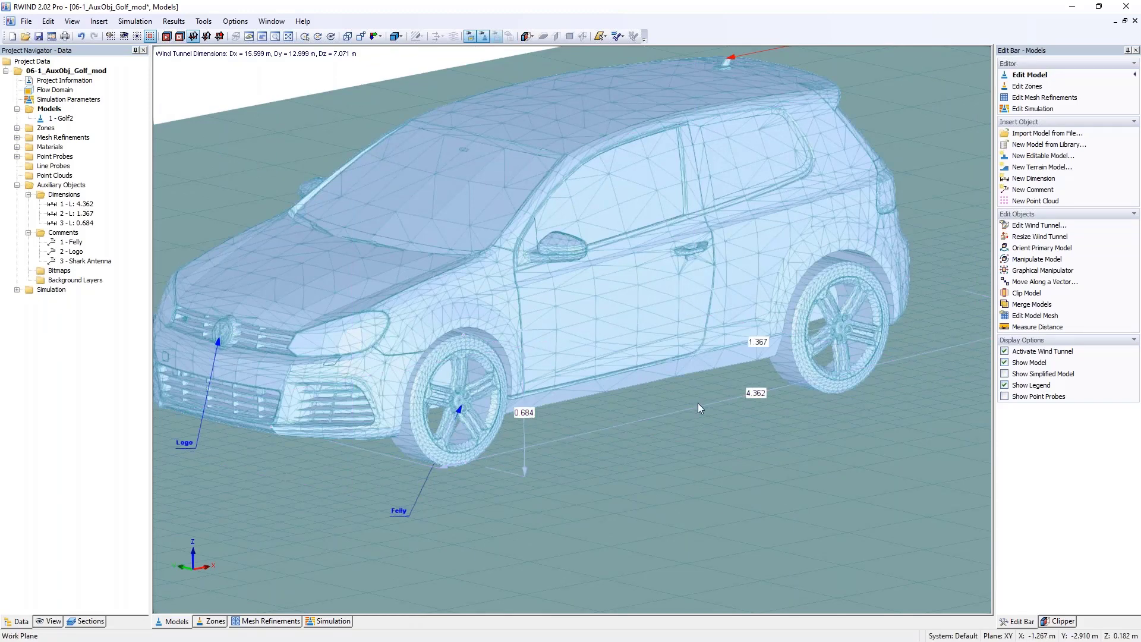
pyautogui.scroll(-2, 711, 400)
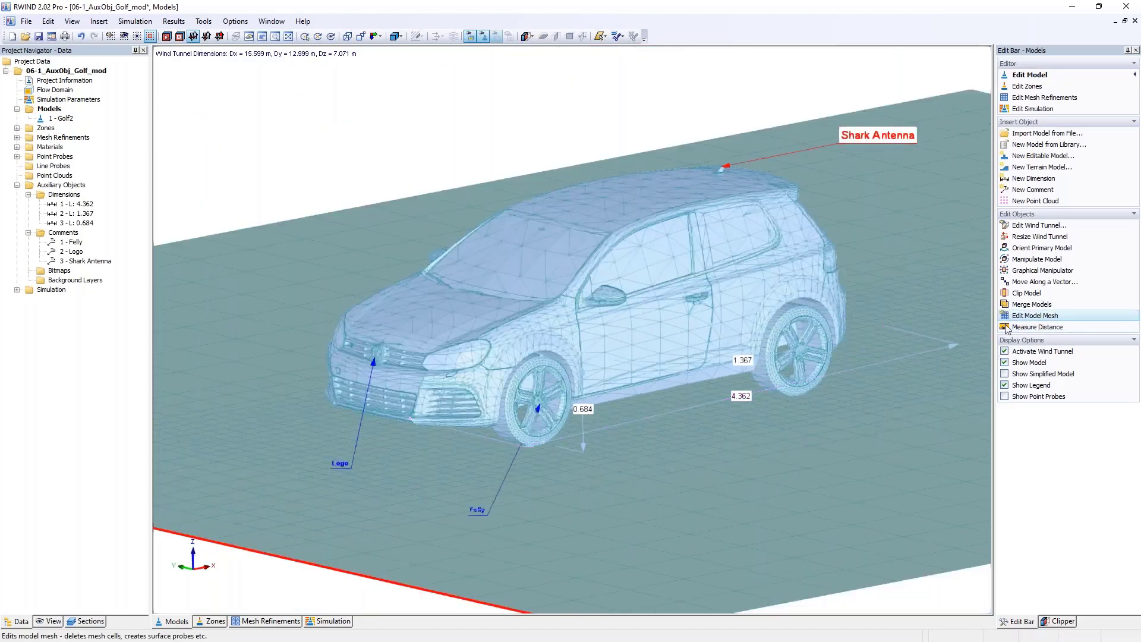
pyautogui.scroll(2, 712, 240)
pyautogui.scroll(1, 711, 239)
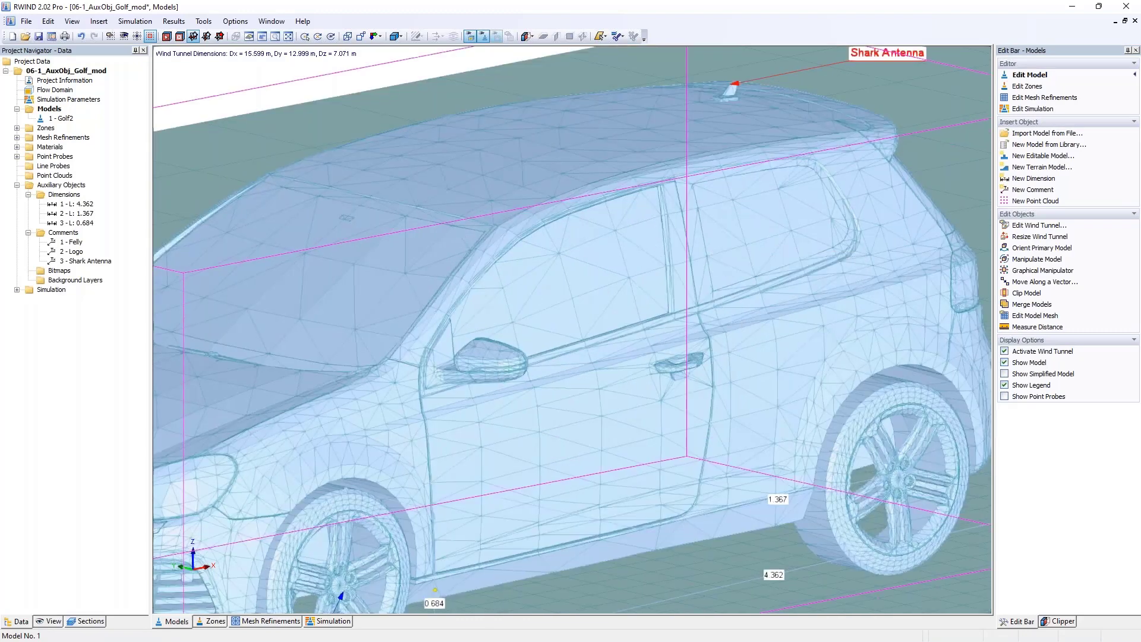
pyautogui.scroll(3, 542, 310)
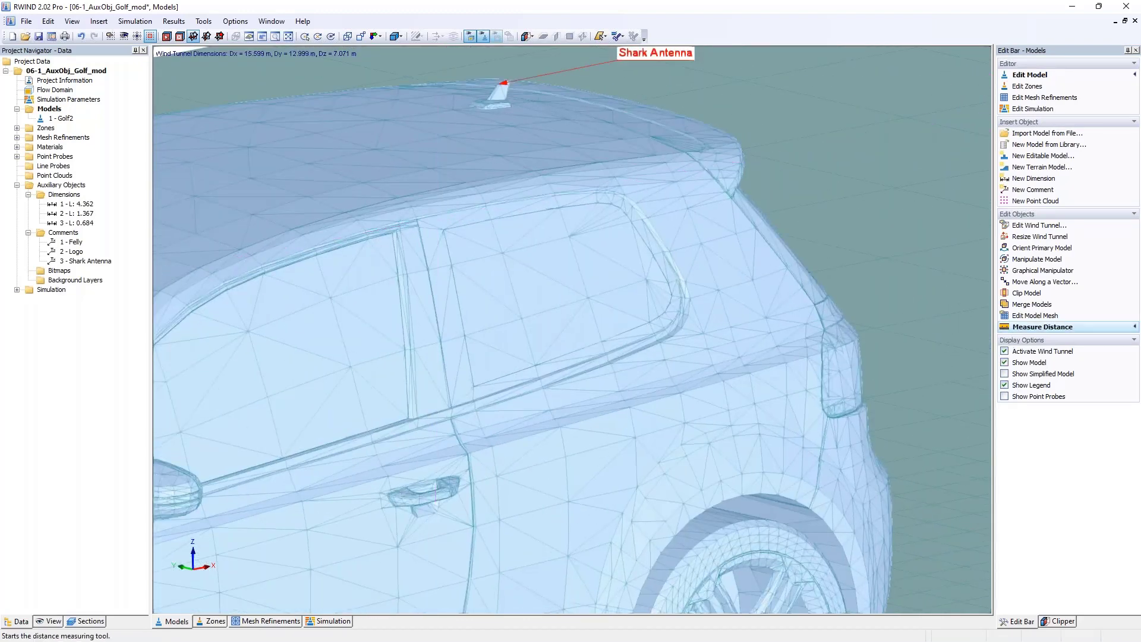
pyautogui.click(1036, 326)
pyautogui.click(474, 386)
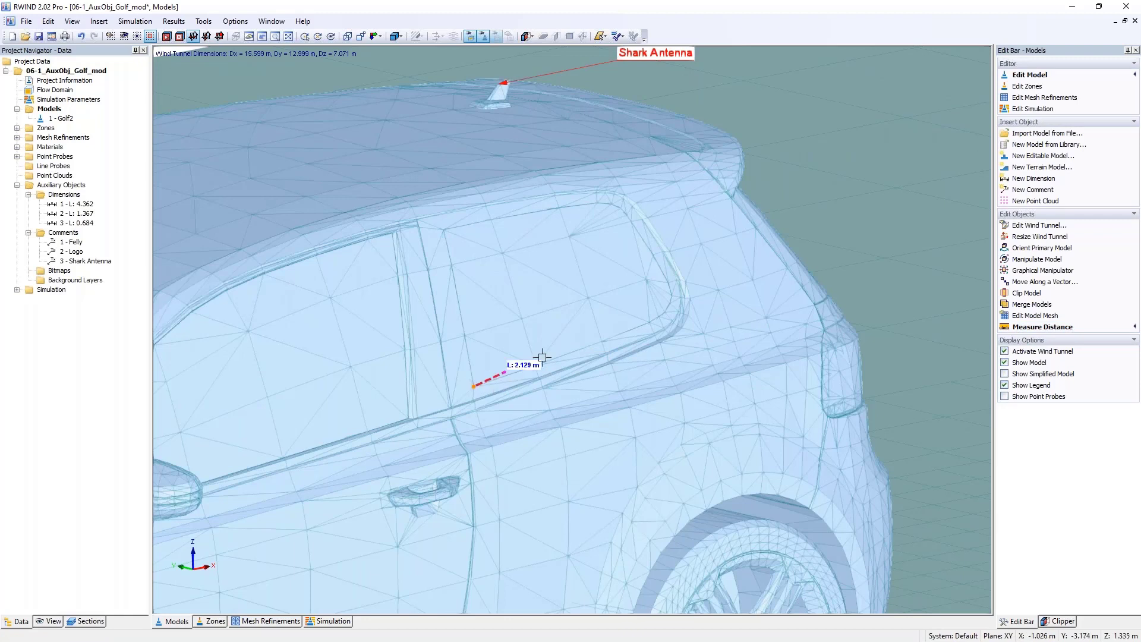
pyautogui.click(678, 312)
pyautogui.click(612, 205)
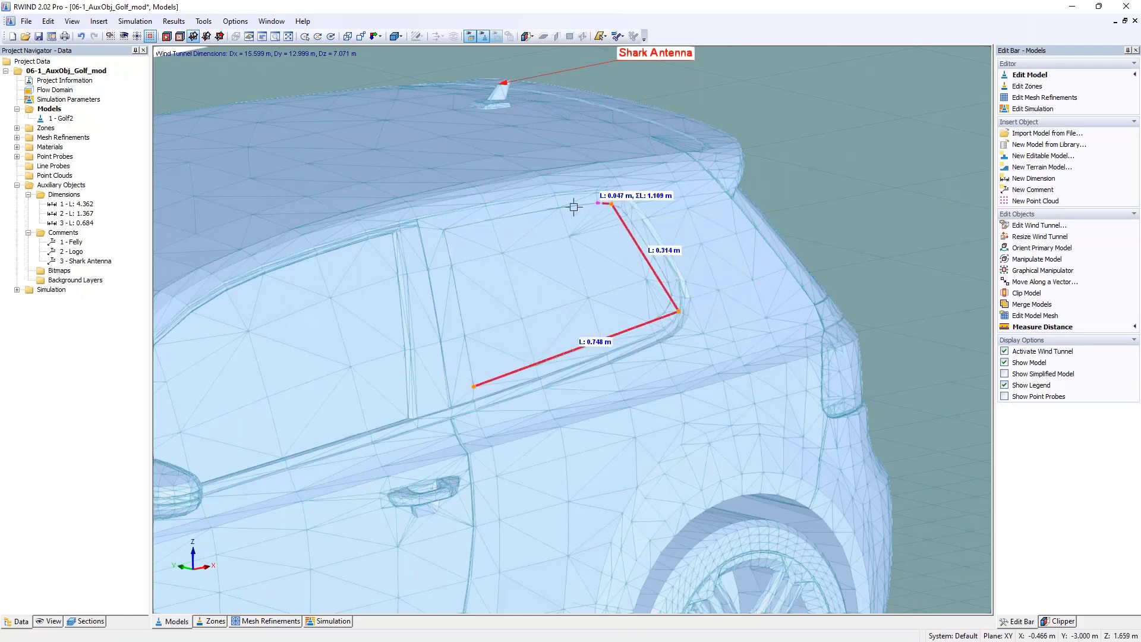
pyautogui.click(444, 229)
pyautogui.click(472, 385)
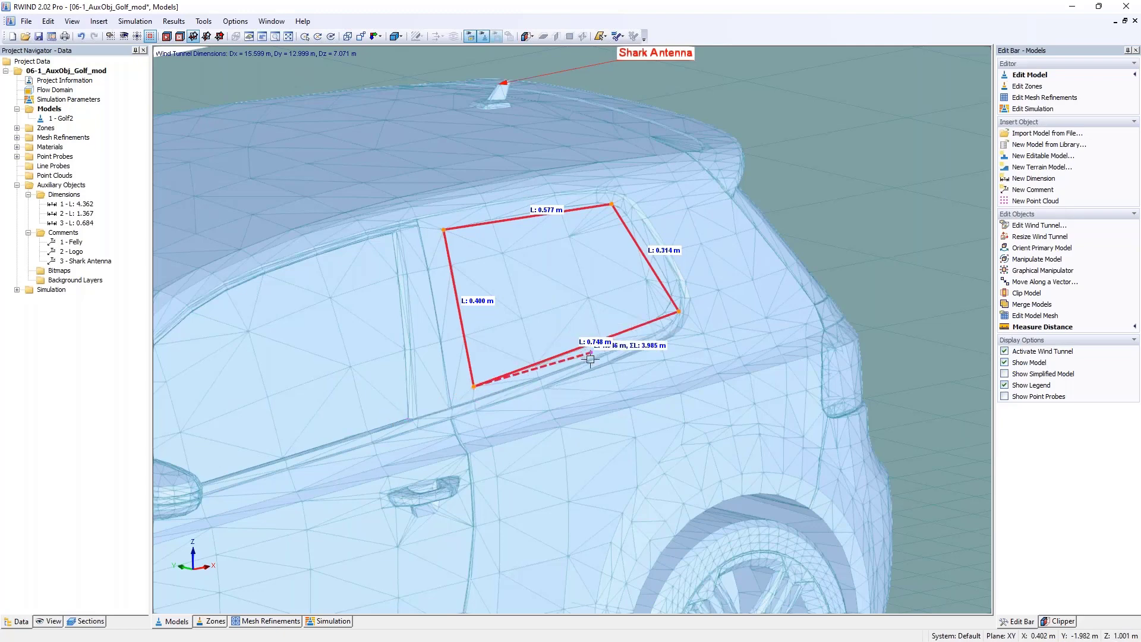
pyautogui.press('Escape')
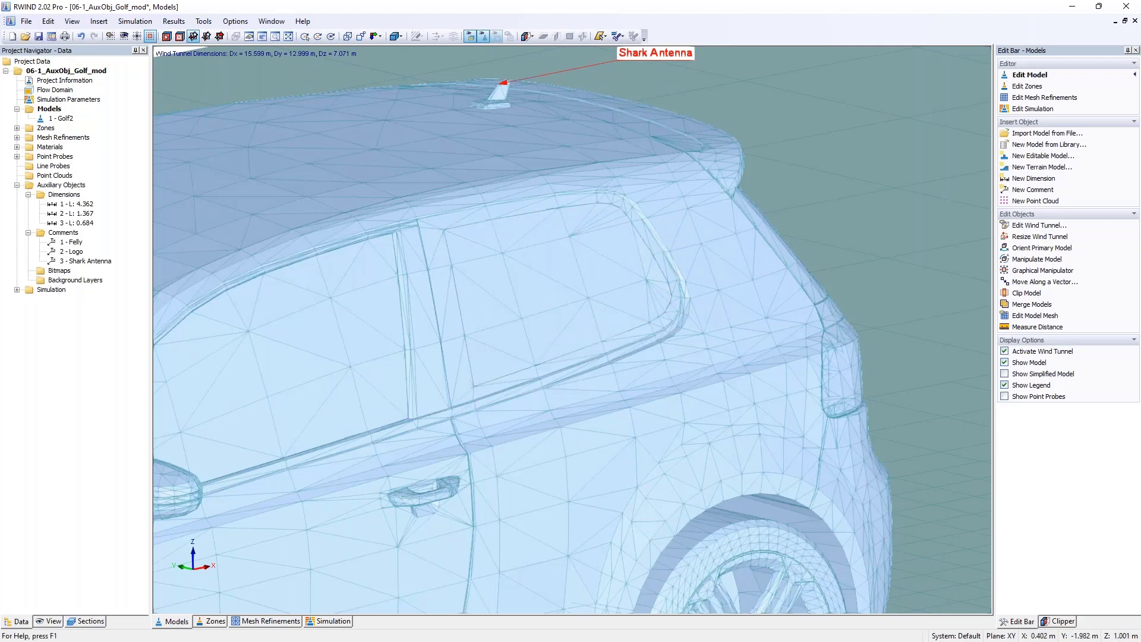
# Step: Measure the distance between two mesh points within the rear side window, and end the measurement
pyautogui.click(1034, 326)
pyautogui.click(502, 253)
pyautogui.click(574, 289)
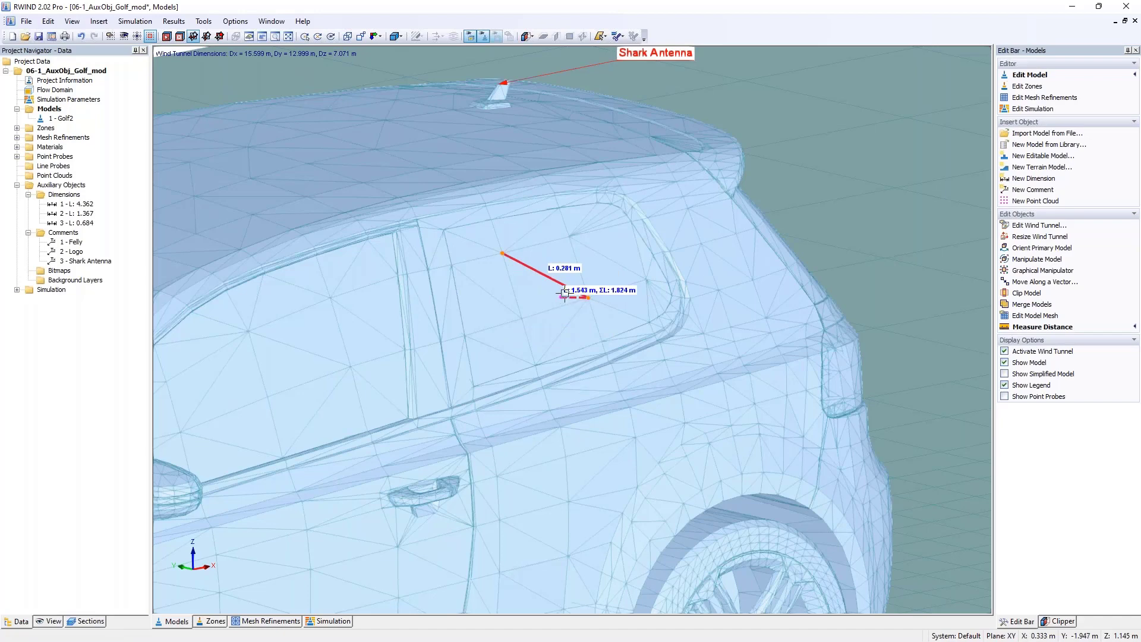
pyautogui.press('Escape')
pyautogui.scroll(-5, 563, 294)
pyautogui.keyDown('ctrl'); pyautogui.moveTo(563, 294); pyautogui.dragTo(570, 261, button='middle'); pyautogui.keyUp('ctrl')
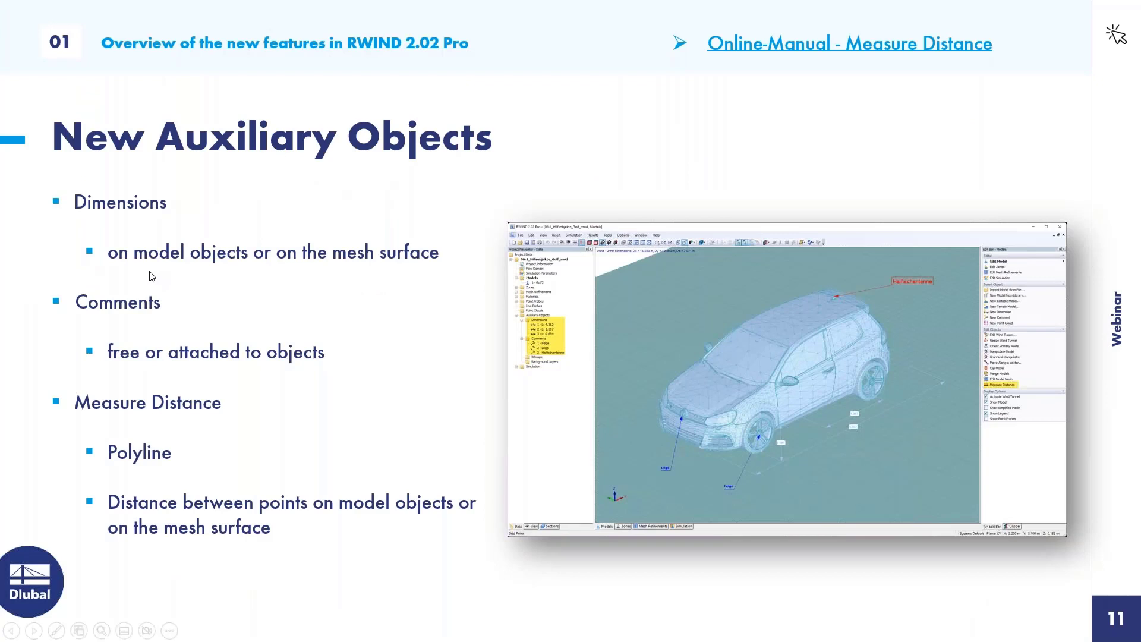
pyautogui.press('Right')
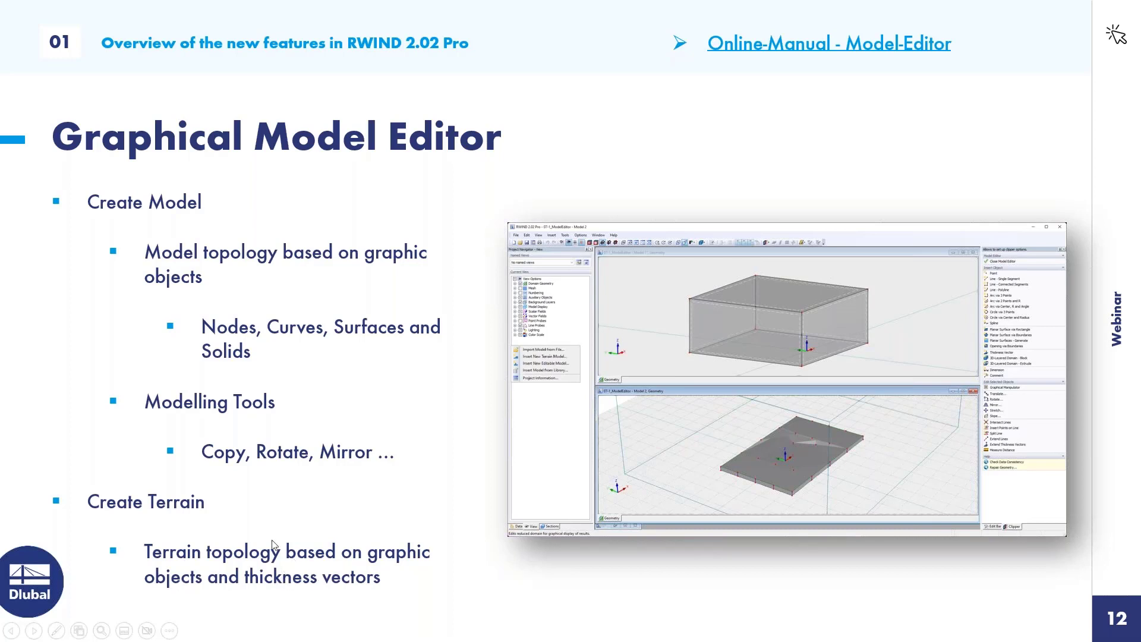
# Step: Switch to RWIND with the 07-1_ModEditor project and open the box-shaped editable model in the Model Editor
pyautogui.hotkey('alt', 'Tab')
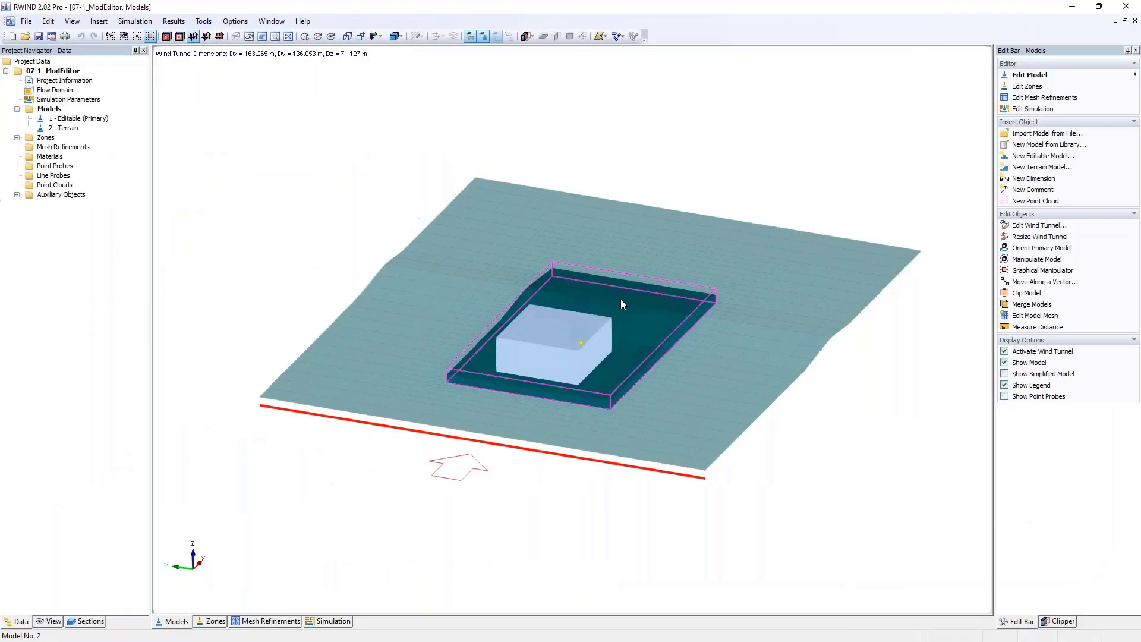
pyautogui.keyDown('ctrl'); pyautogui.moveTo(631, 288); pyautogui.dragTo(461, 250, button='middle'); pyautogui.keyUp('ctrl')
pyautogui.scroll(4, 534, 300)
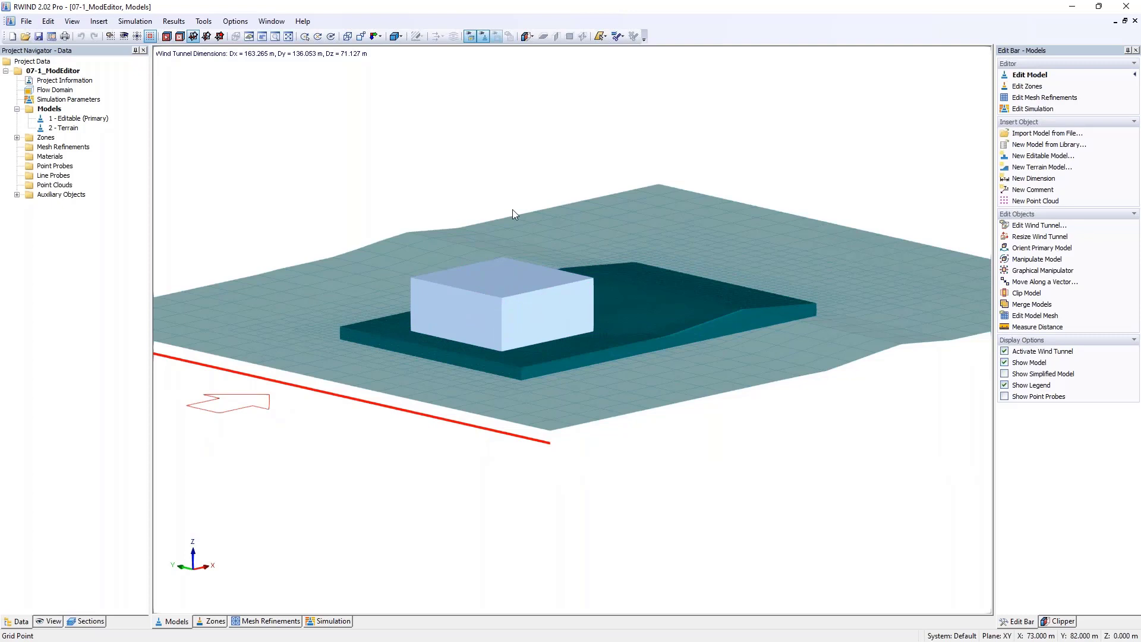
pyautogui.keyDown('ctrl'); pyautogui.moveTo(512, 209); pyautogui.dragTo(565, 293, button='middle'); pyautogui.keyUp('ctrl')
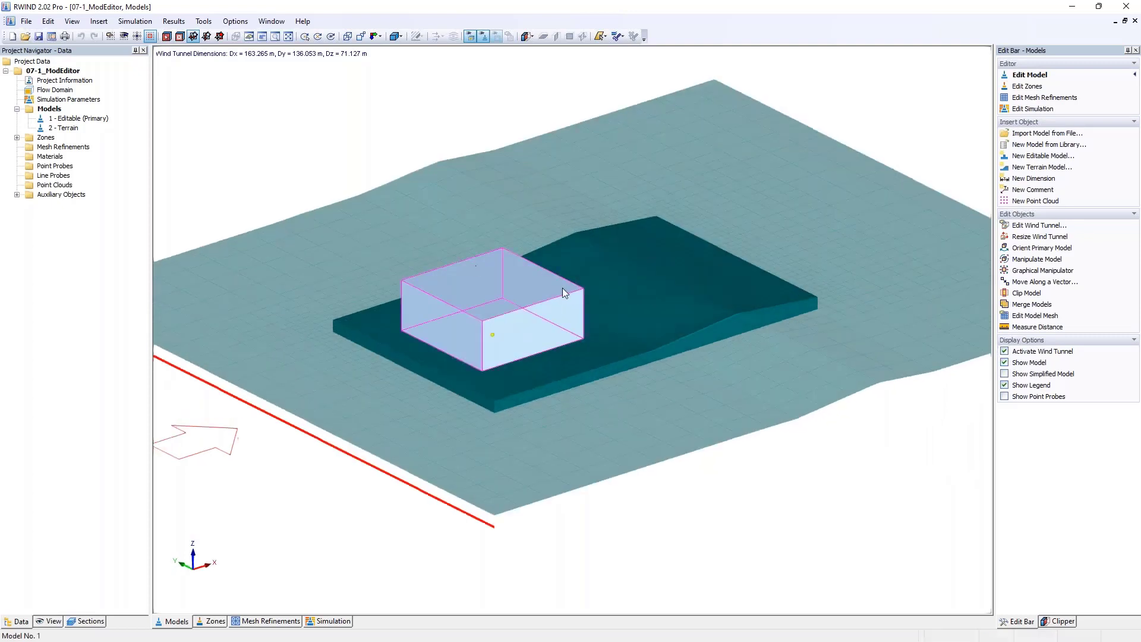
pyautogui.rightClick(49, 111)
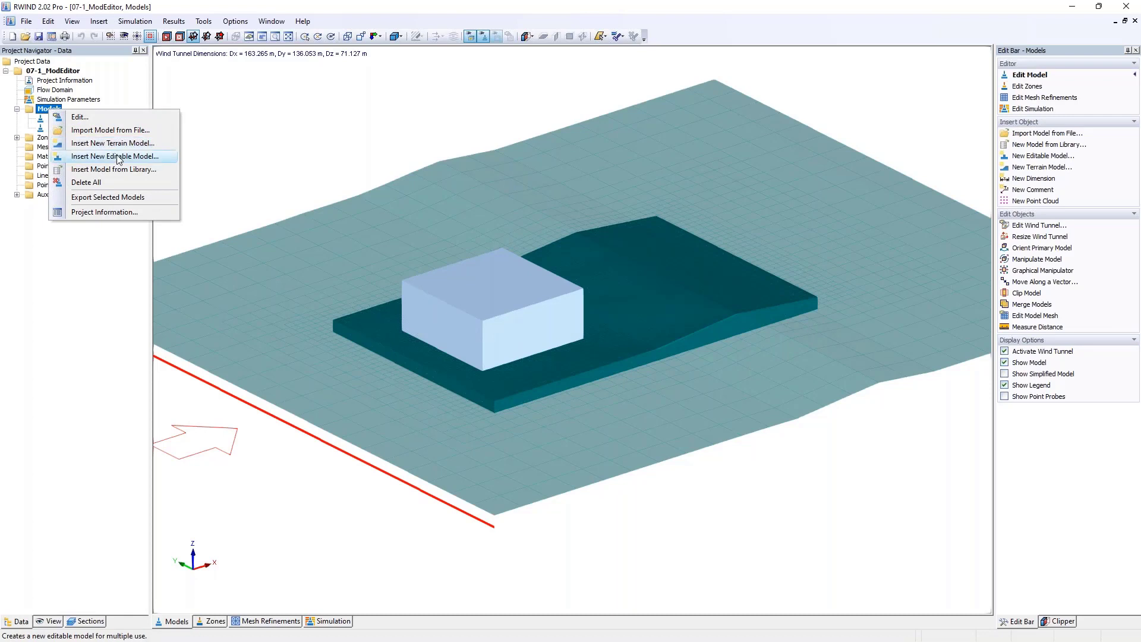
pyautogui.click(479, 285)
pyautogui.click(481, 293)
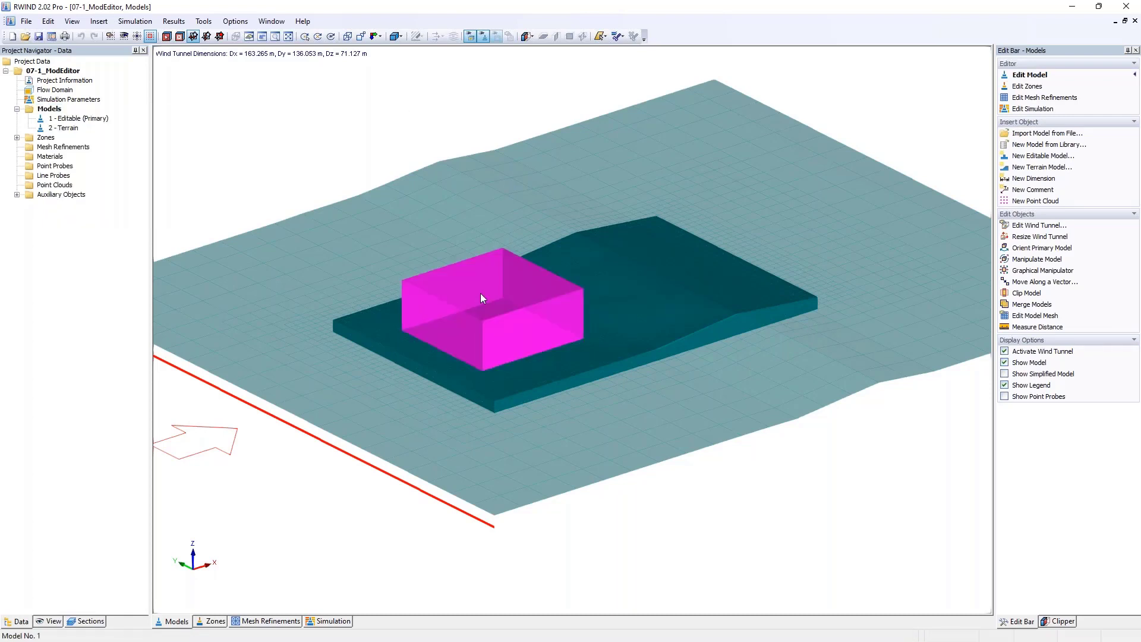
pyautogui.rightClick(480, 294)
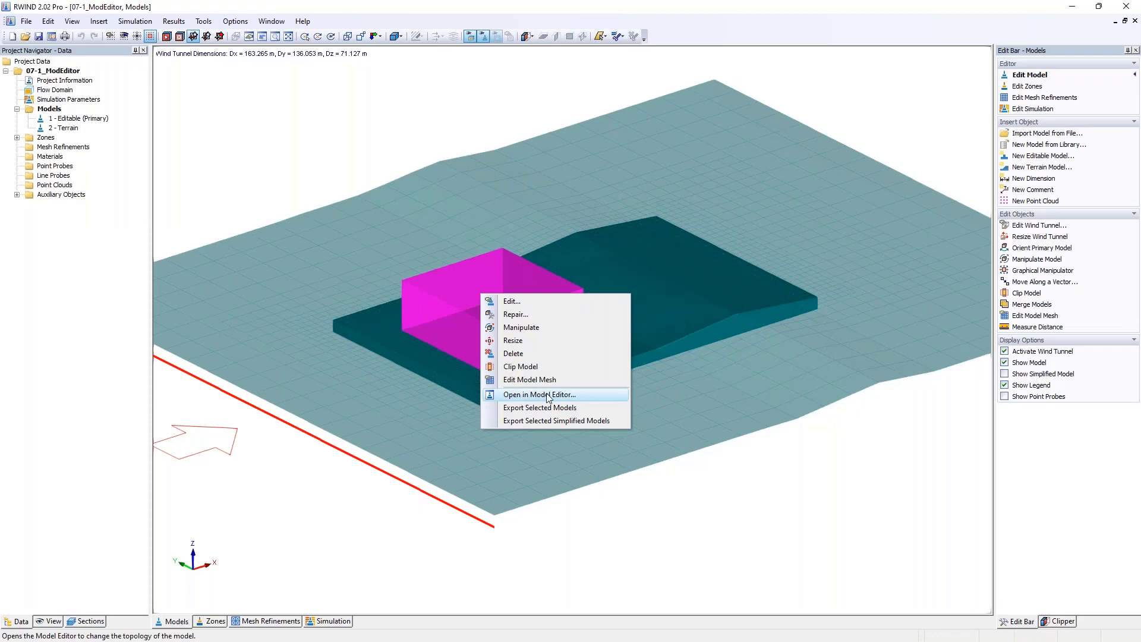
pyautogui.click(526, 395)
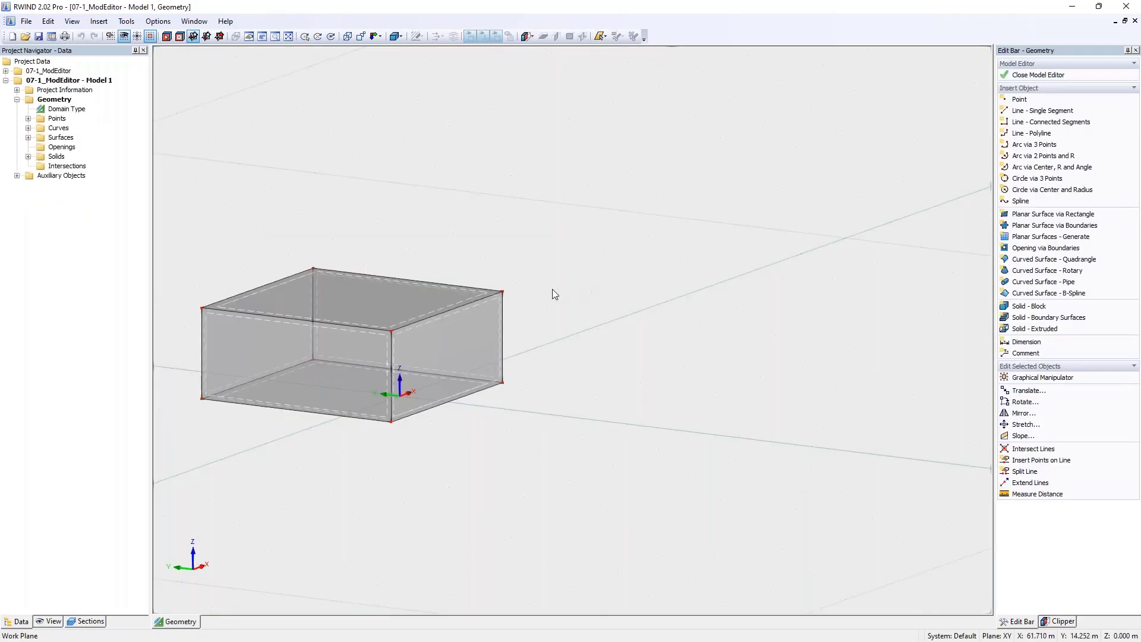
# Step: Look at the model's solids in the project tree and at the display options for the Edit Bar
pyautogui.moveTo(430, 316); pyautogui.dragTo(720, 277, button='middle')
pyautogui.click(28, 156)
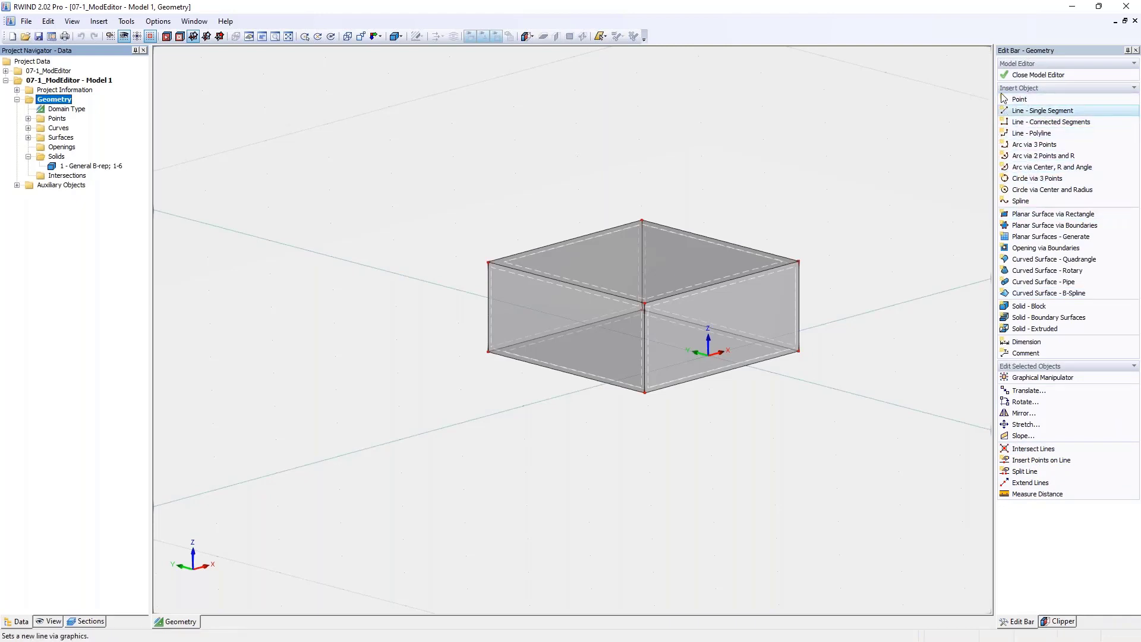
pyautogui.click(72, 22)
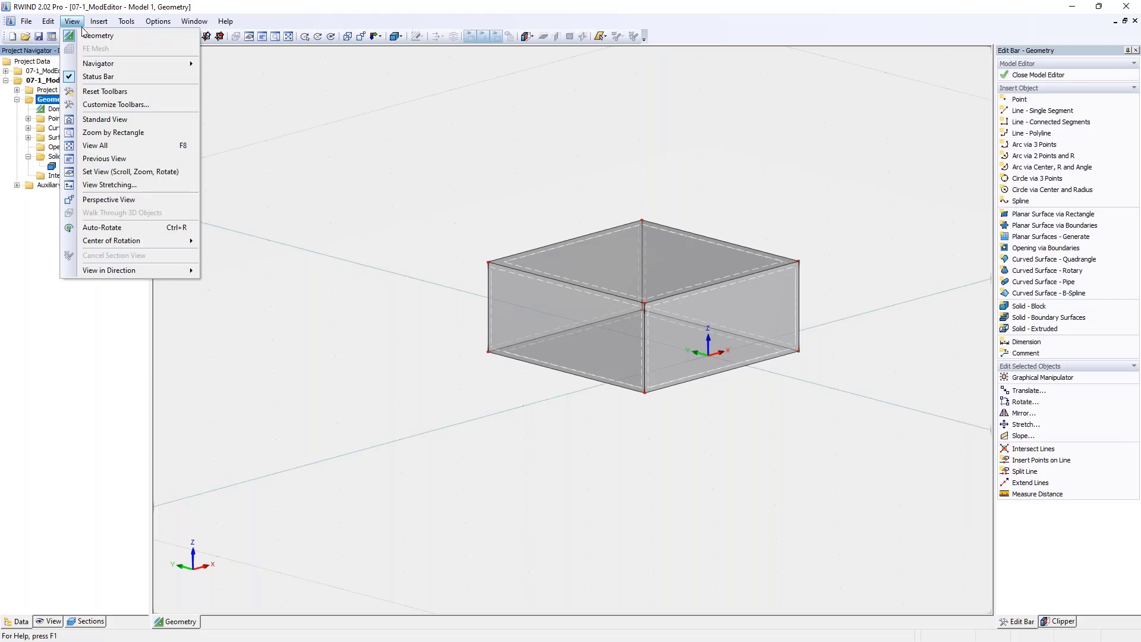
pyautogui.moveTo(97, 64)
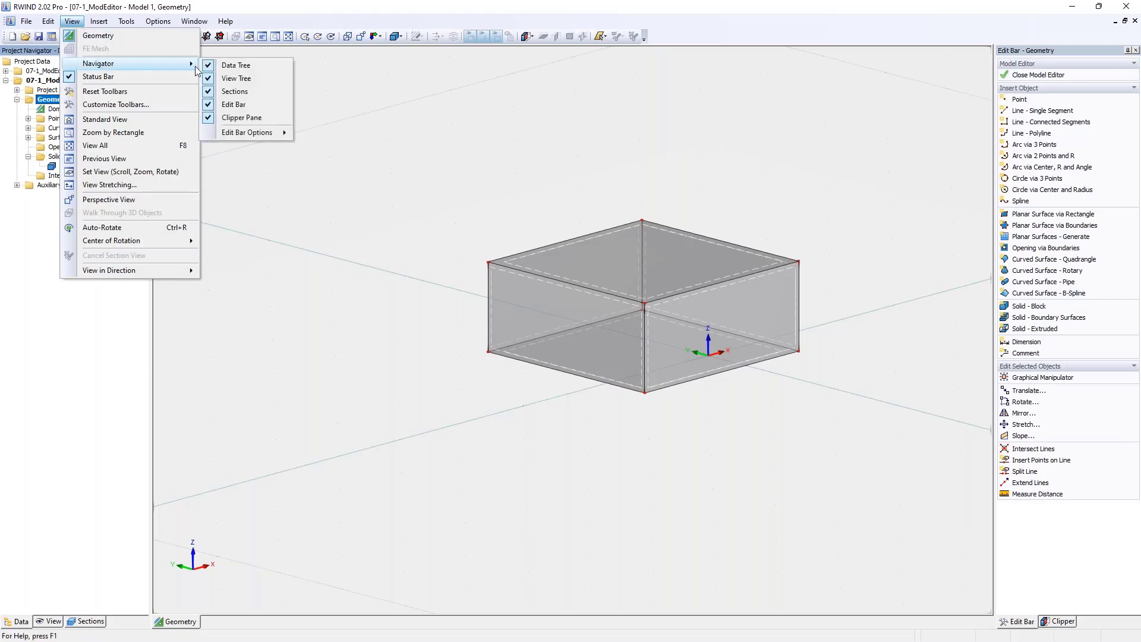
pyautogui.moveTo(244, 135)
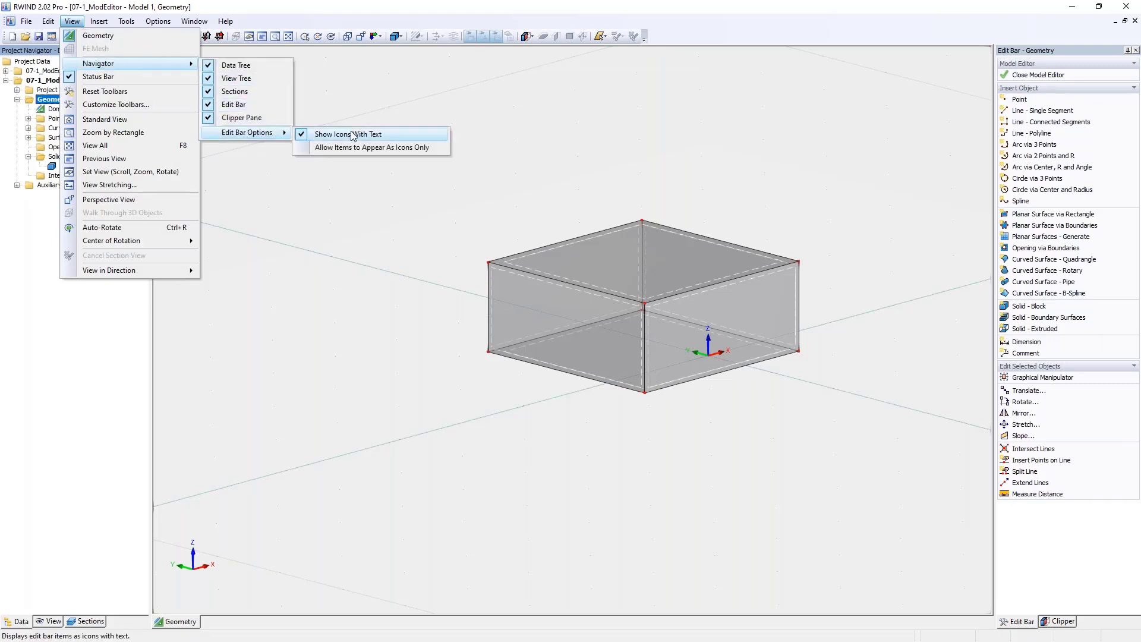
pyautogui.click(402, 138)
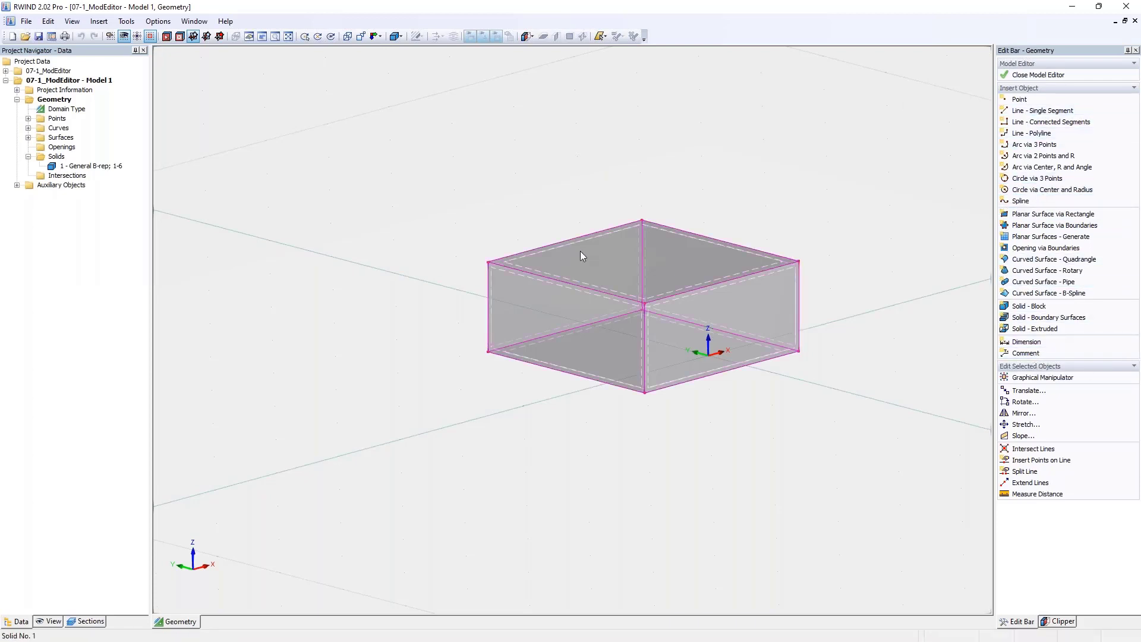
# Step: Try moving the box's rear upper corner point up and away, undo the move, and close the Model Editor without saving
pyautogui.moveTo(644, 220); pyautogui.dragTo(792, 136)
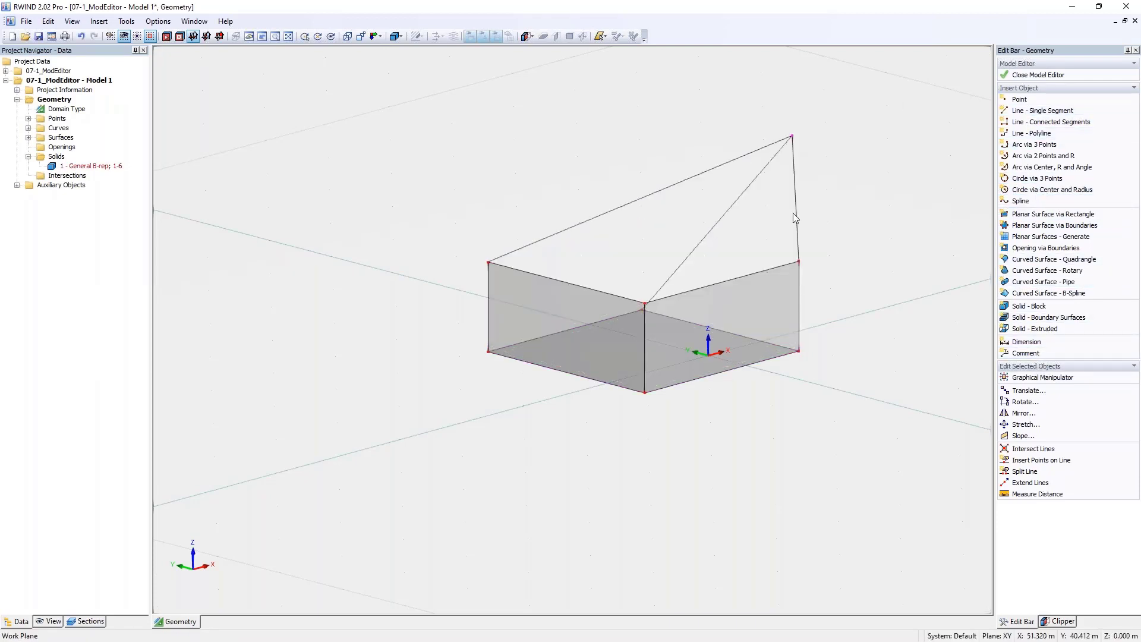
pyautogui.hotkey('ctrl', 'z')
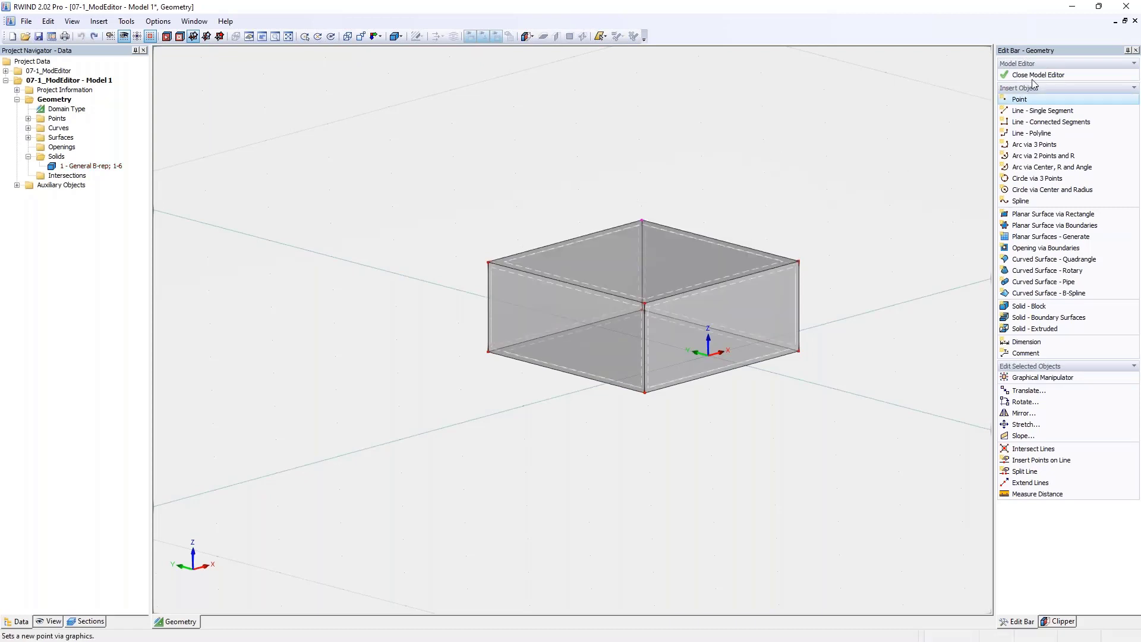
pyautogui.click(1053, 78)
pyautogui.click(576, 354)
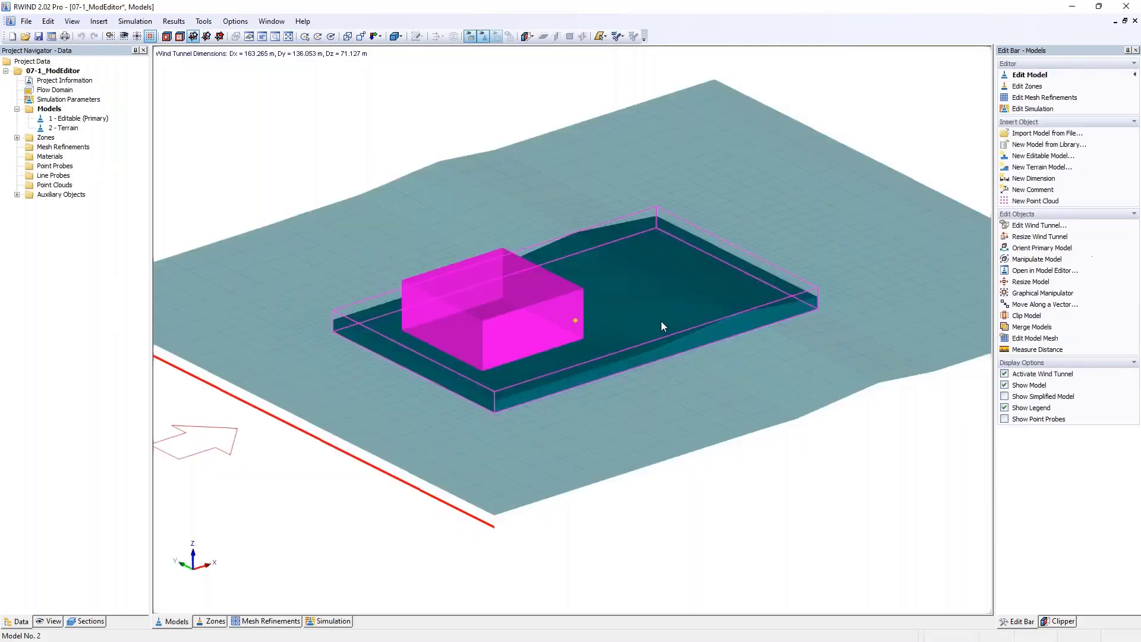
# Step: Select the terrain model and open it in the Model Editor
pyautogui.click(662, 325)
pyautogui.rightClick(65, 128)
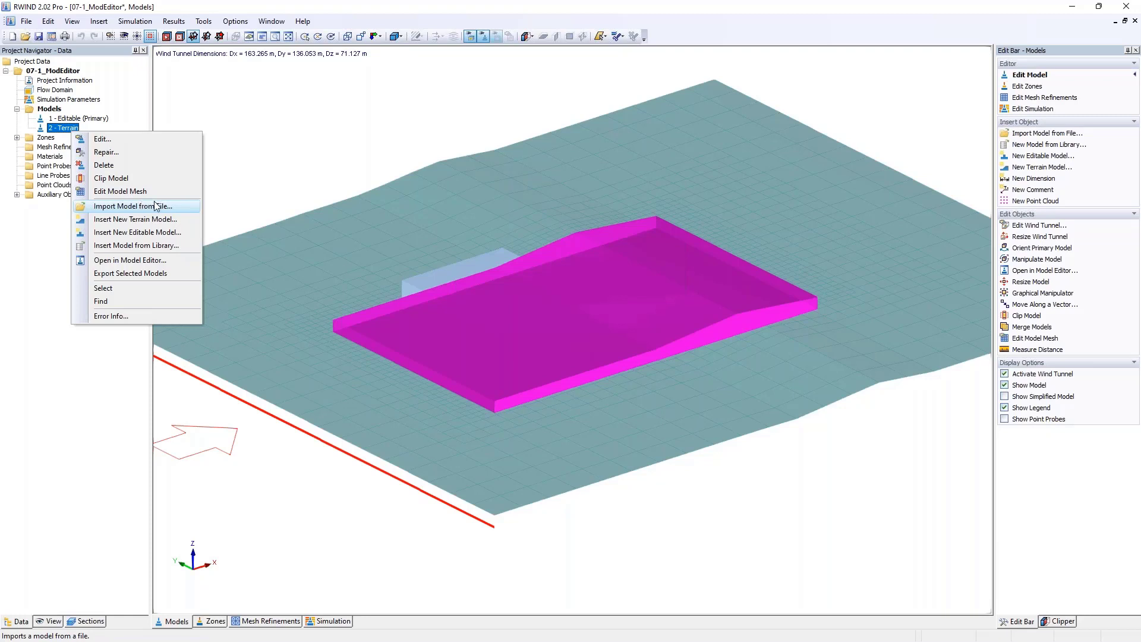
pyautogui.click(514, 255)
pyautogui.rightClick(632, 339)
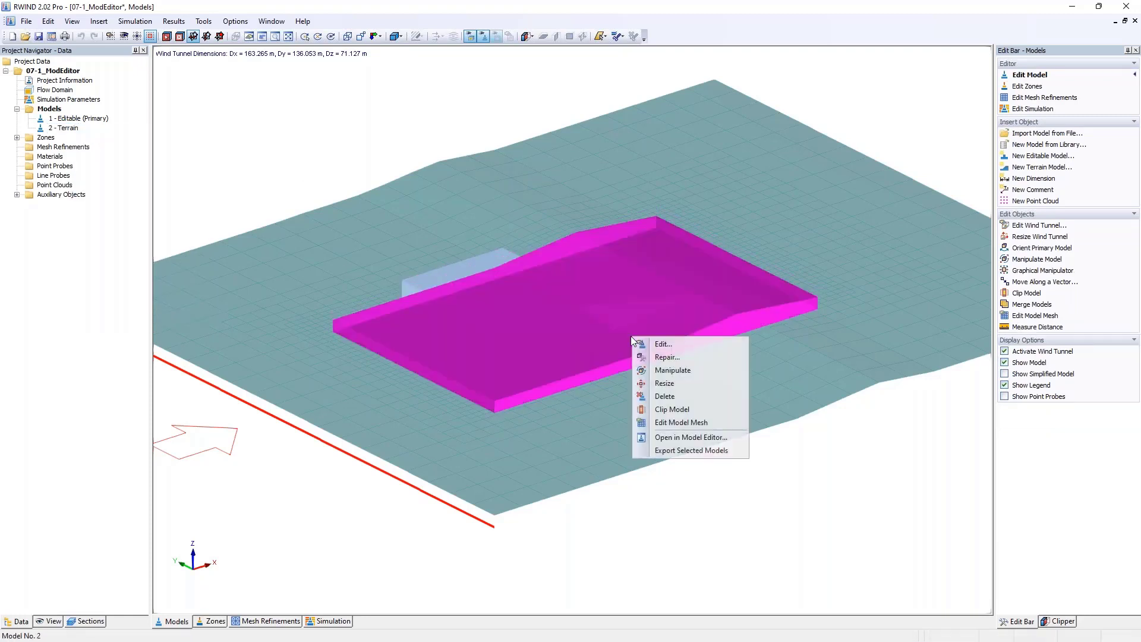
pyautogui.click(684, 437)
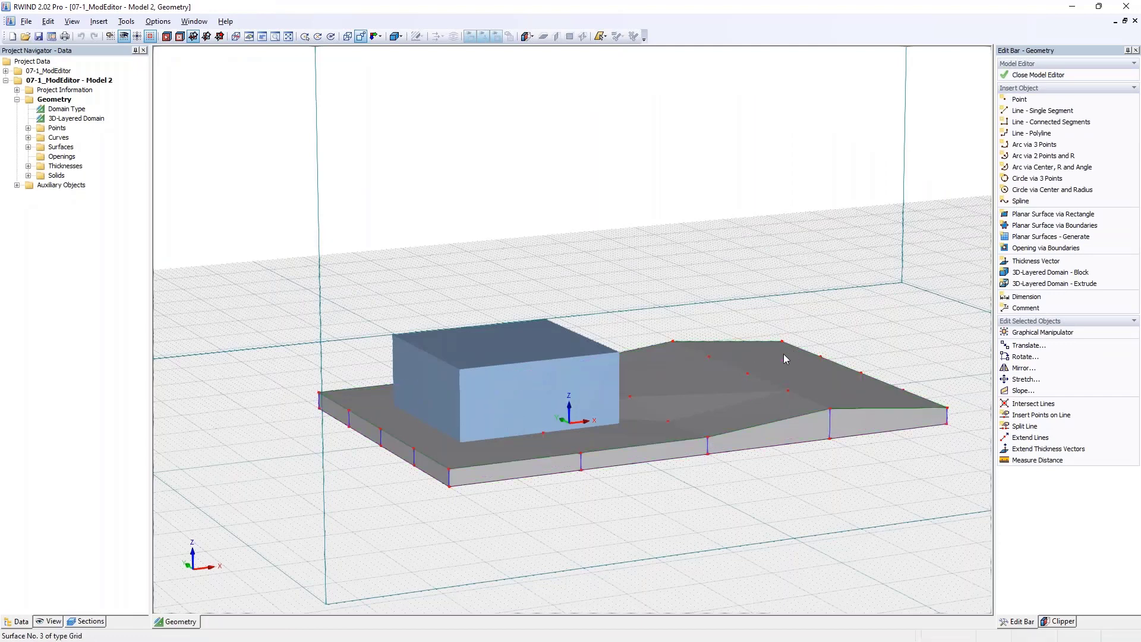
# Step: Set the Z coordinate of terrain point 34 (X 30 m, Y -12.5 m) to 6 m
pyautogui.keyDown('ctrl'); pyautogui.moveTo(784, 358); pyautogui.dragTo(749, 458, button='middle'); pyautogui.keyUp('ctrl')
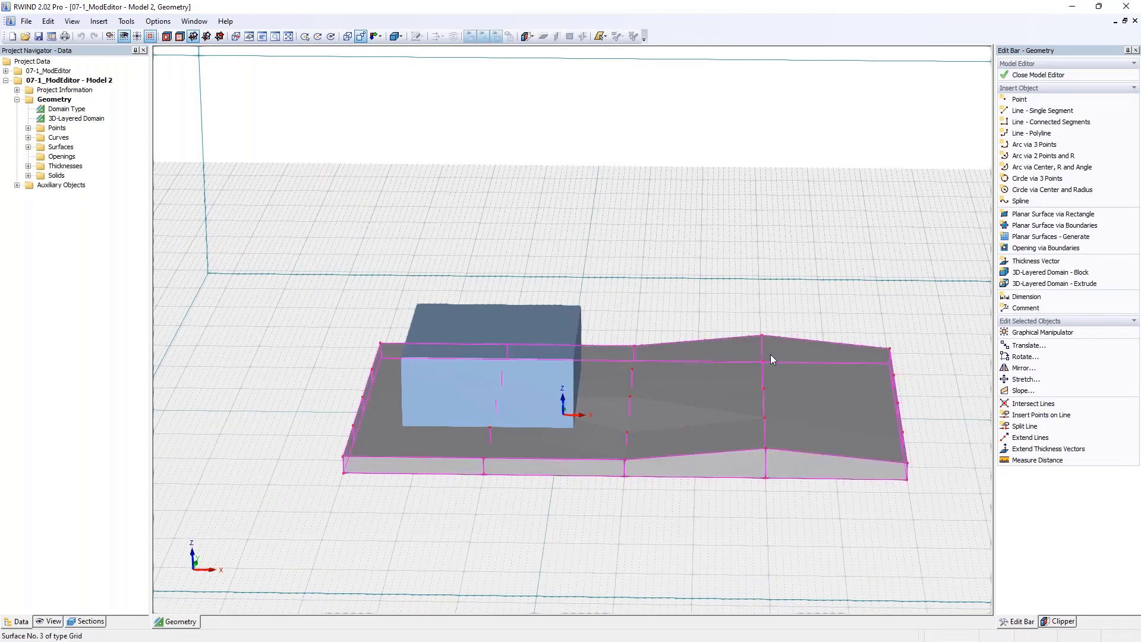
pyautogui.moveTo(770, 354); pyautogui.dragTo(687, 344, button='middle')
pyautogui.scroll(4, 575, 458)
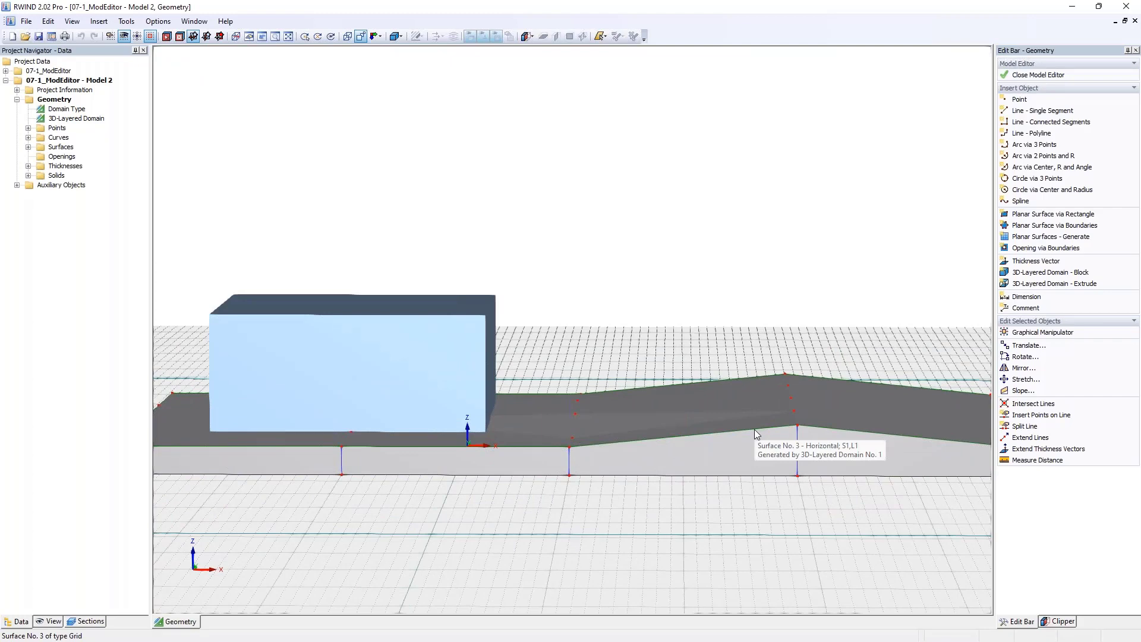
pyautogui.keyDown('ctrl'); pyautogui.moveTo(754, 429); pyautogui.dragTo(689, 393, button='middle'); pyautogui.keyUp('ctrl')
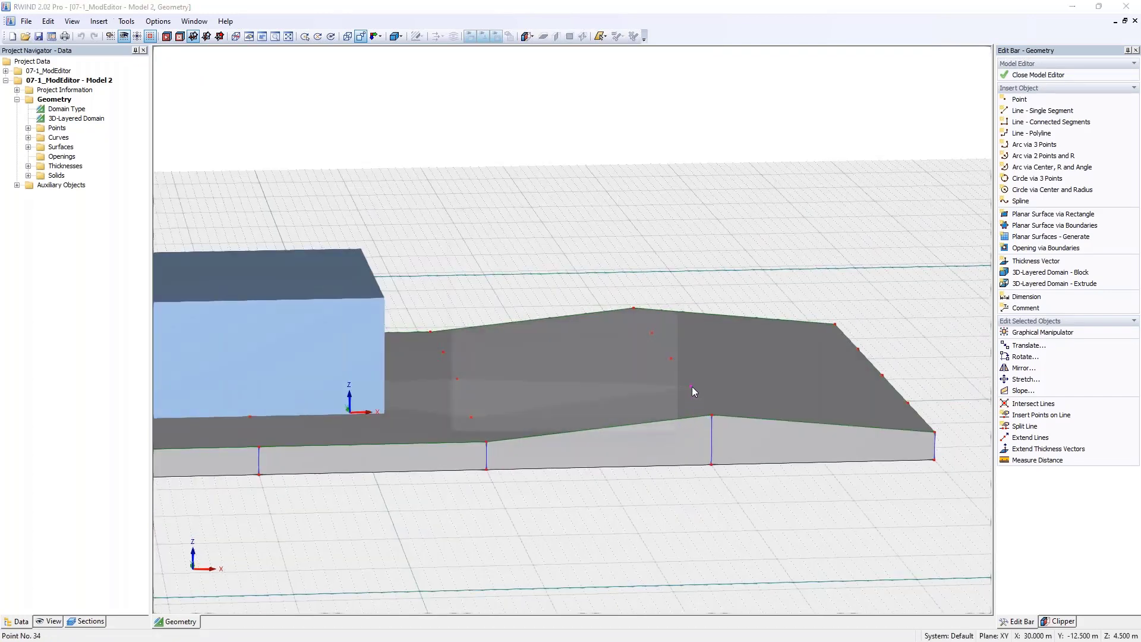
pyautogui.doubleClick(692, 386)
pyautogui.doubleClick(541, 348)
pyautogui.write('6')
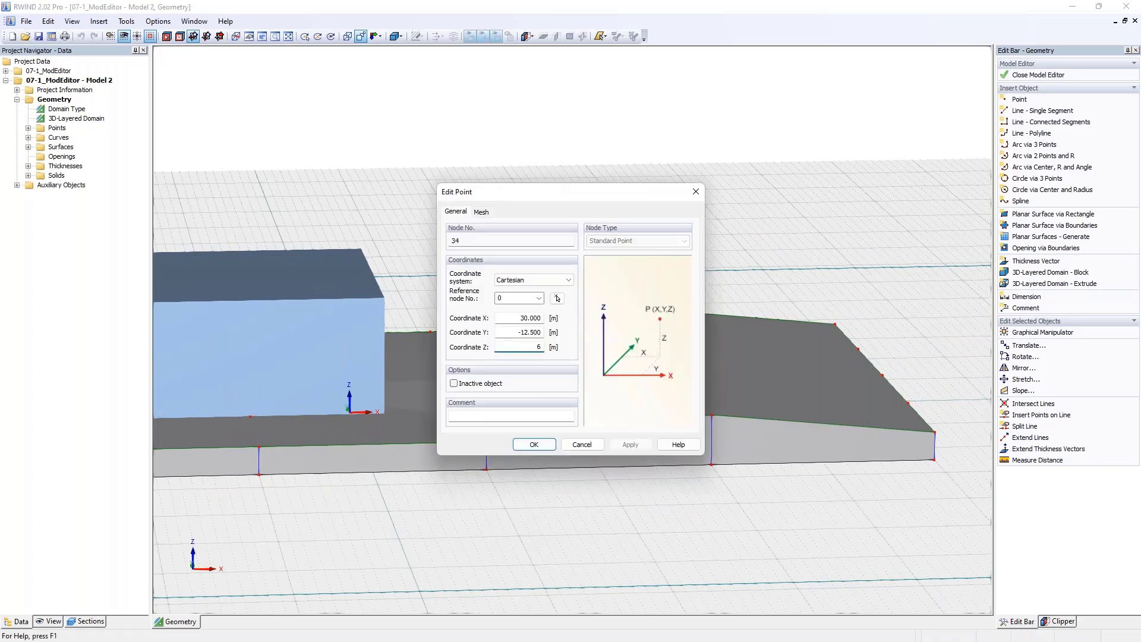
pyautogui.click(540, 449)
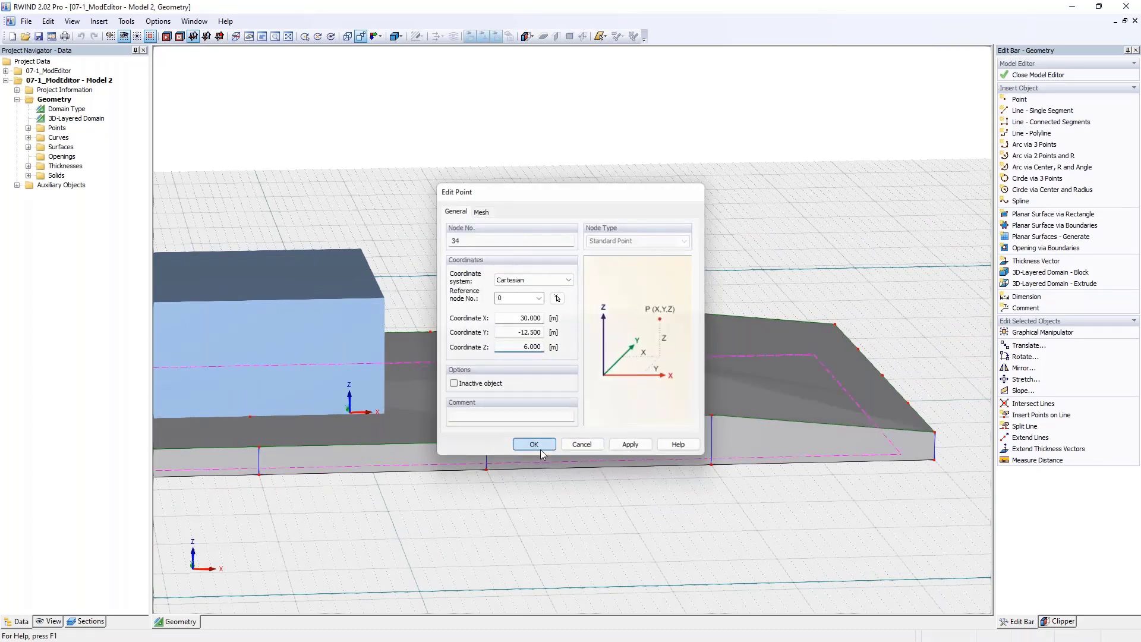
# Step: Raise terrain point 44 (X 30 m, Y 12.5 m) by setting its Z coordinate to 20 m
pyautogui.keyDown('ctrl'); pyautogui.moveTo(715, 428); pyautogui.dragTo(696, 362, button='middle'); pyautogui.keyUp('ctrl')
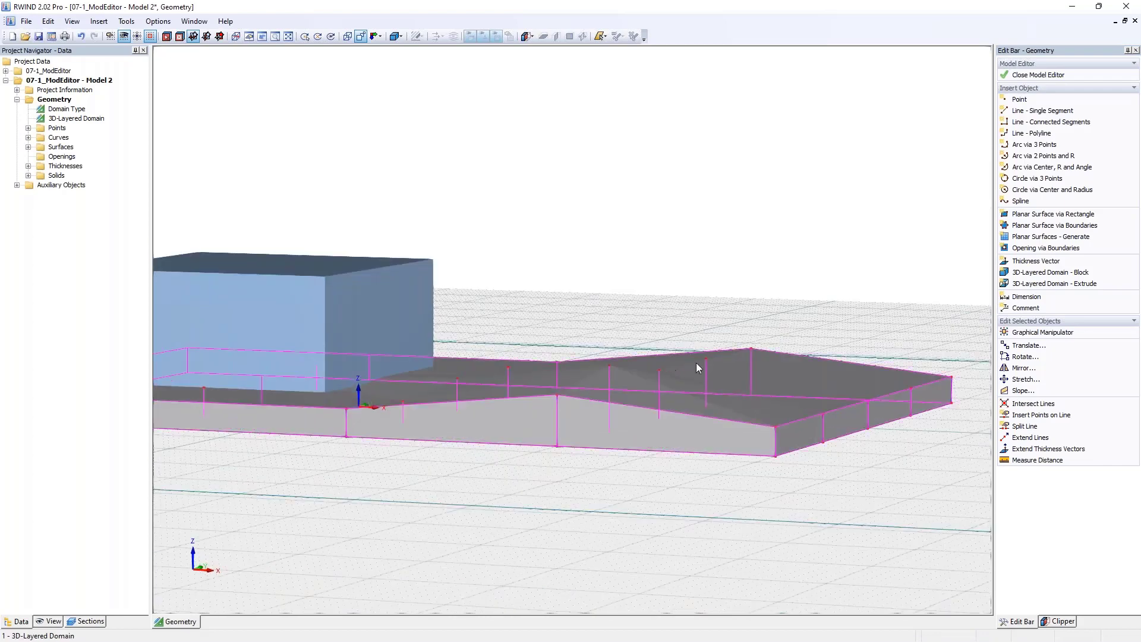
pyautogui.doubleClick(707, 359)
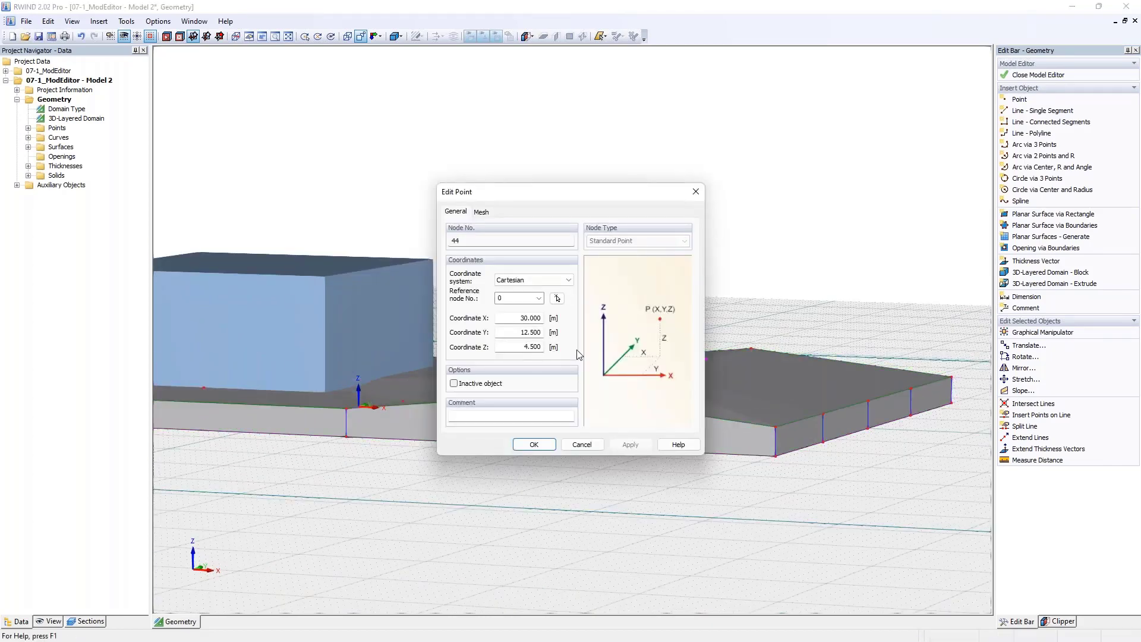
pyautogui.moveTo(519, 346); pyautogui.dragTo(587, 358)
pyautogui.write('20')
pyautogui.press('Return')
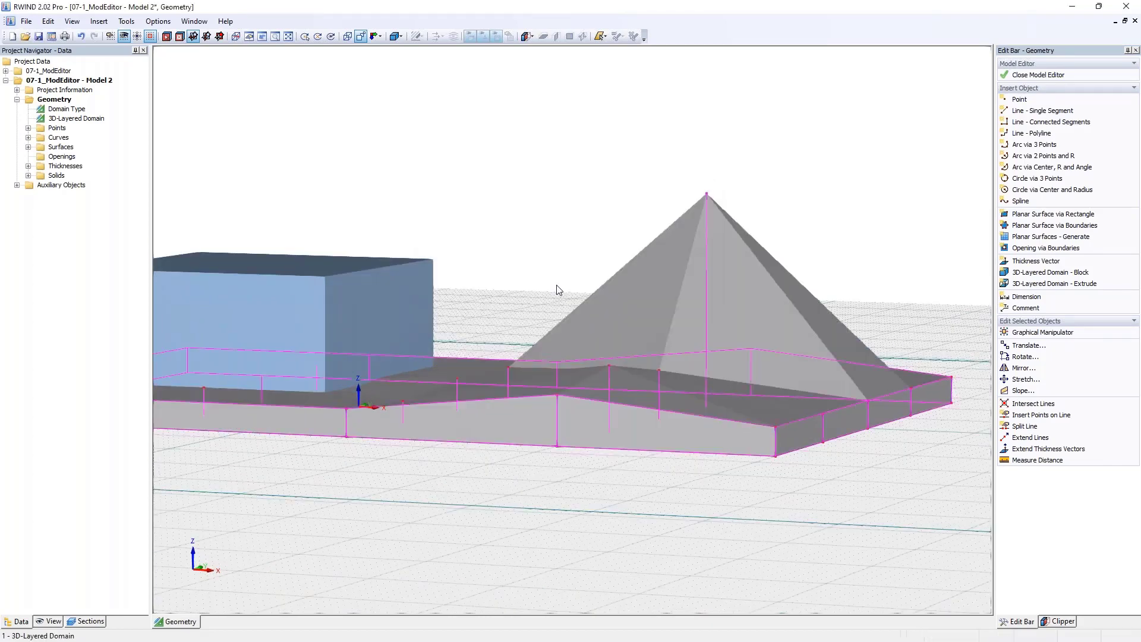
# Step: Close the Model Editor saving the terrain changes, and check the terrain model's lower boundary condition setting without changing it
pyautogui.keyDown('ctrl'); pyautogui.moveTo(537, 242); pyautogui.dragTo(735, 323, button='middle'); pyautogui.keyUp('ctrl')
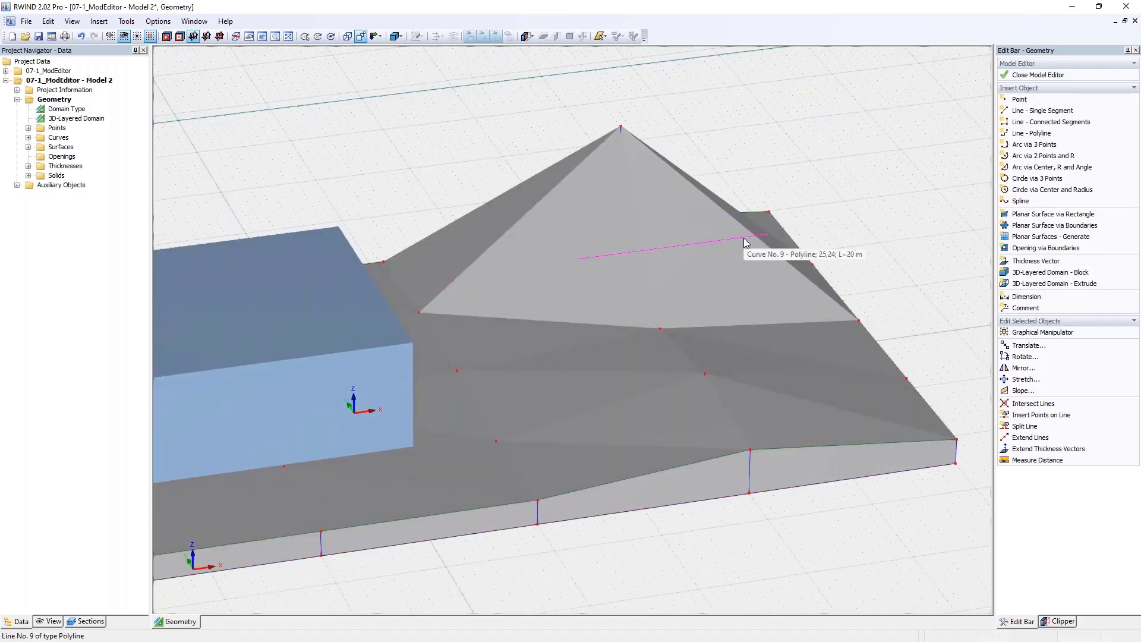
pyautogui.click(1037, 75)
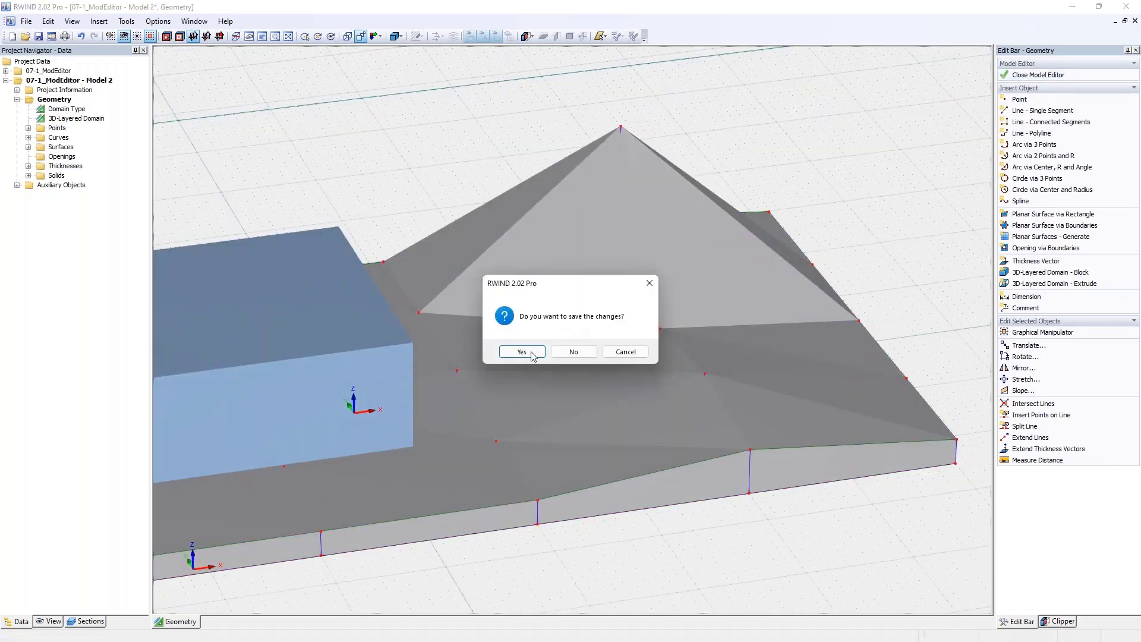
pyautogui.click(532, 355)
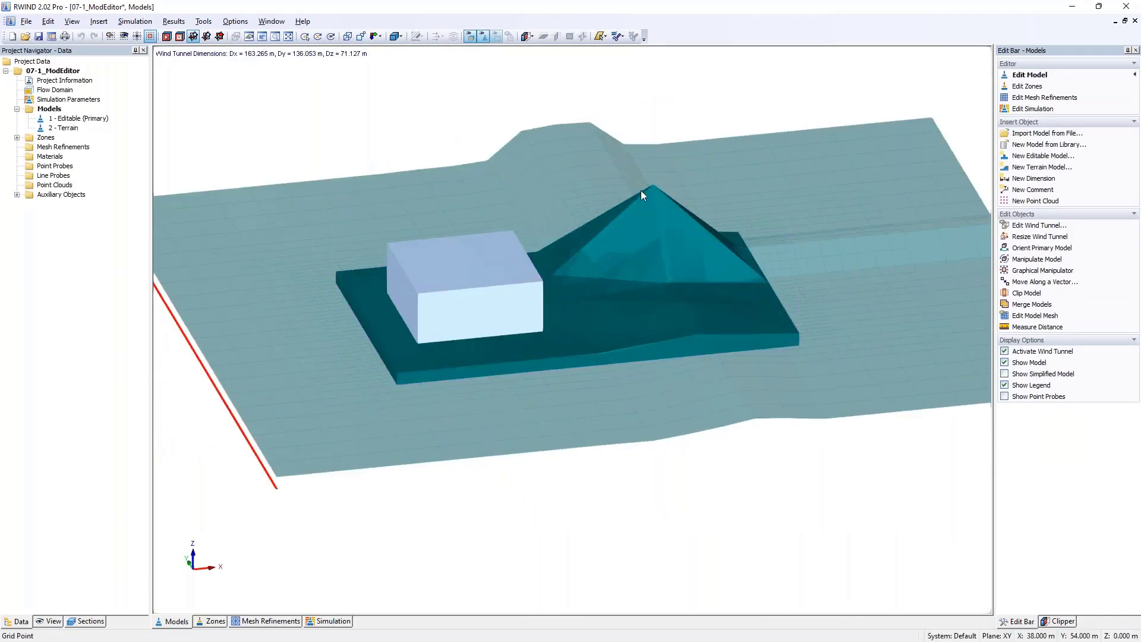
pyautogui.doubleClick(678, 286)
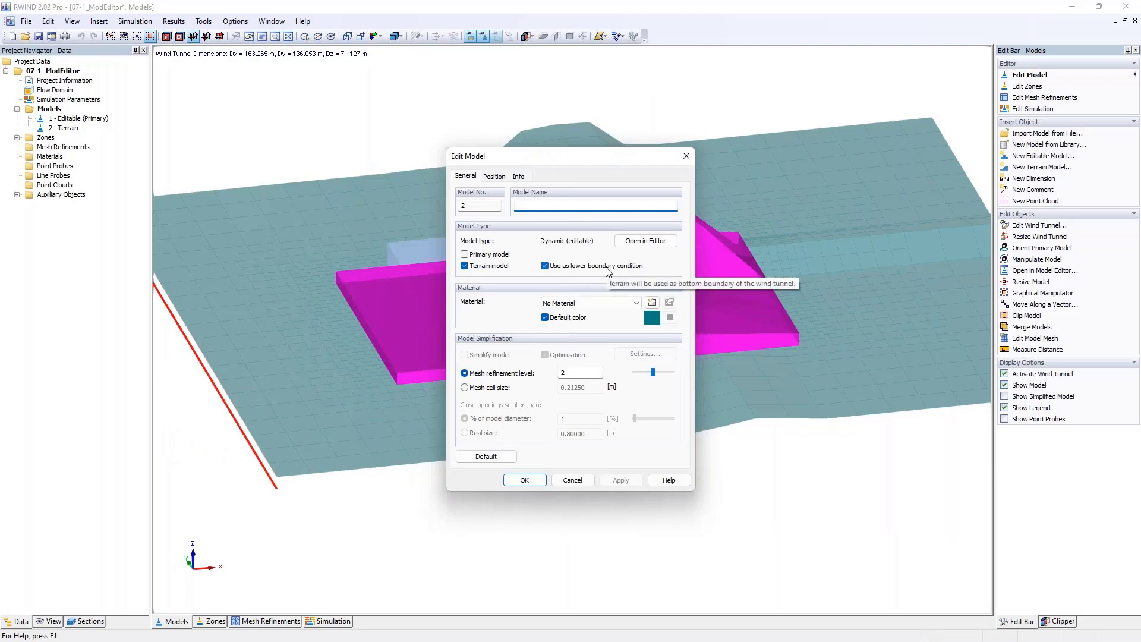
pyautogui.click(686, 156)
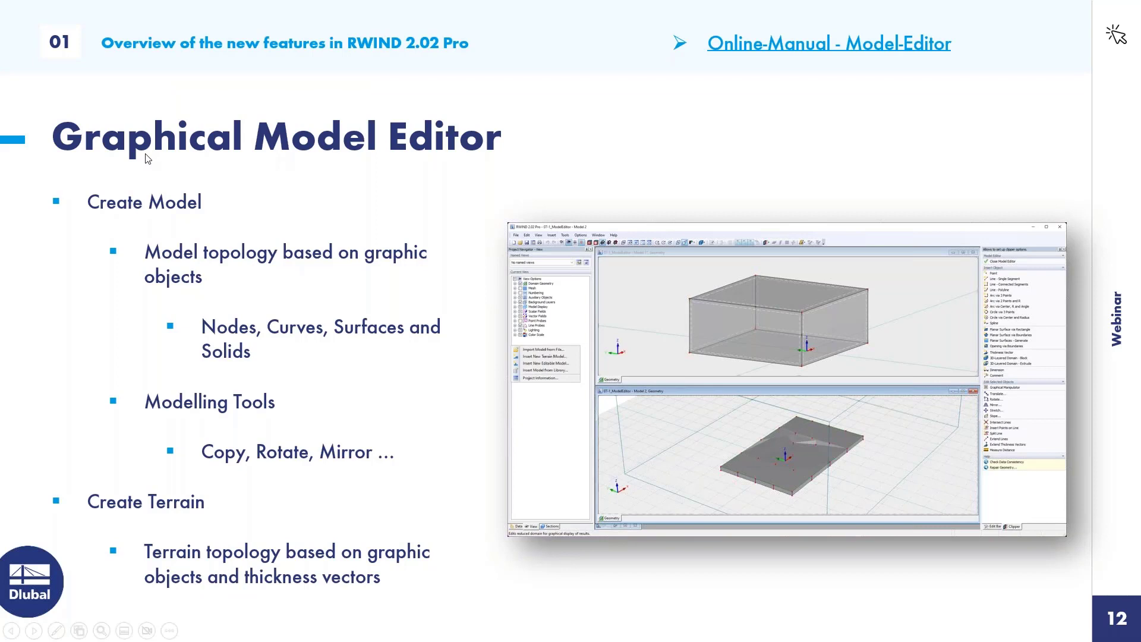
# Step: Switch from the presentation back to RWIND and close the 07-1_ModEditor project without saving the changes
pyautogui.hotkey('alt', 'Tab')
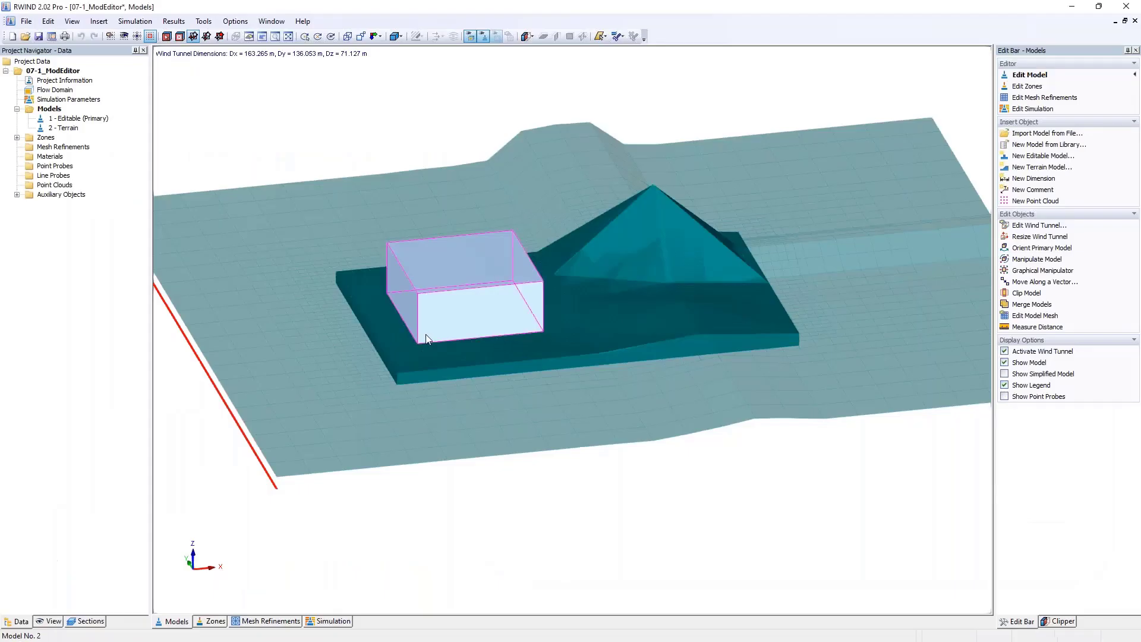
pyautogui.click(1134, 22)
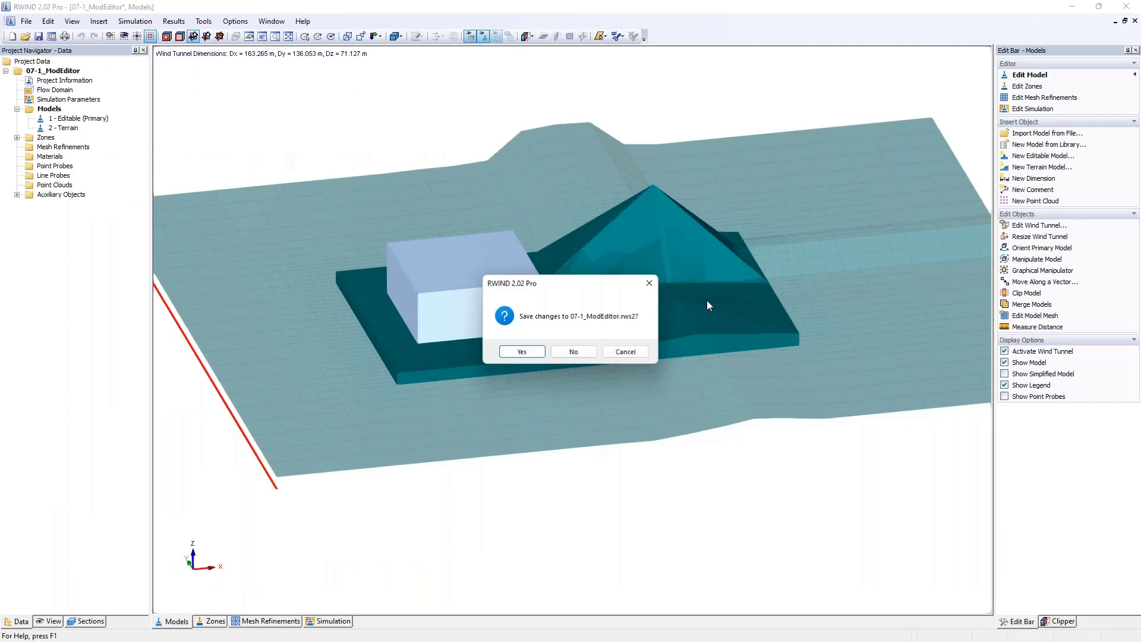
pyautogui.click(563, 352)
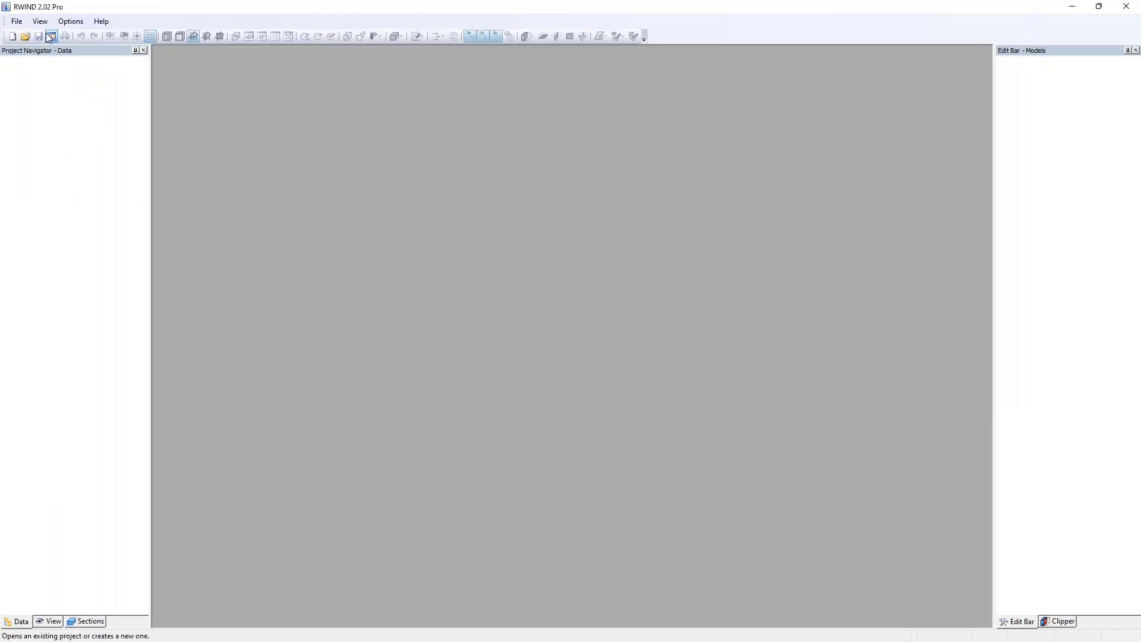
# Step: Create a new project named 221208_Solar in the 221208_Webinar project group with a temporary working directory
pyautogui.click(12, 36)
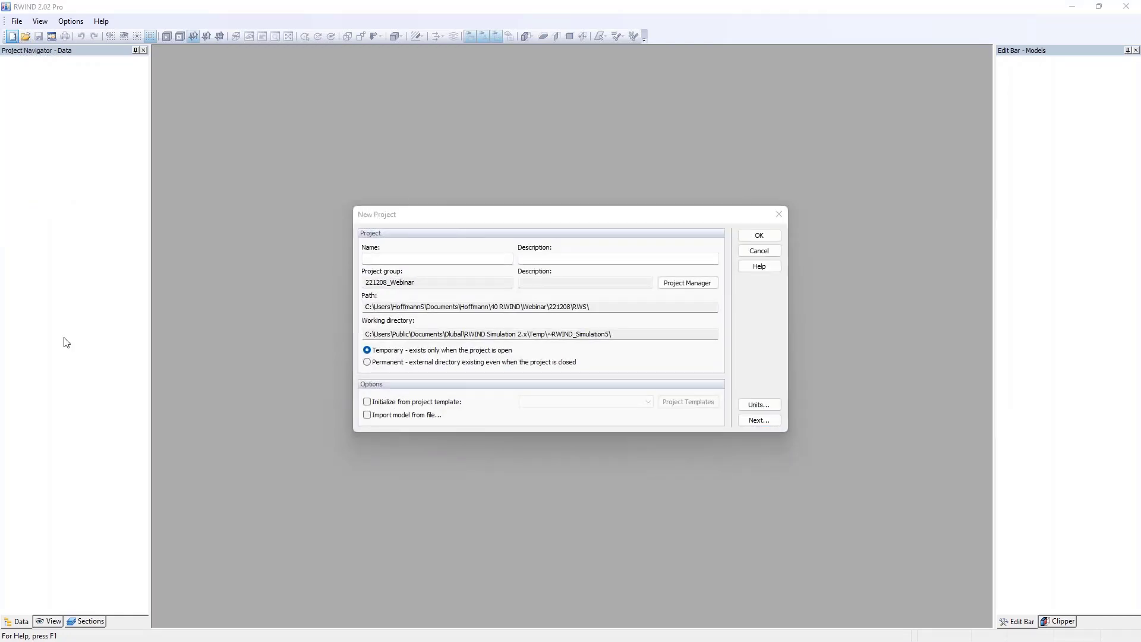
pyautogui.click(470, 220)
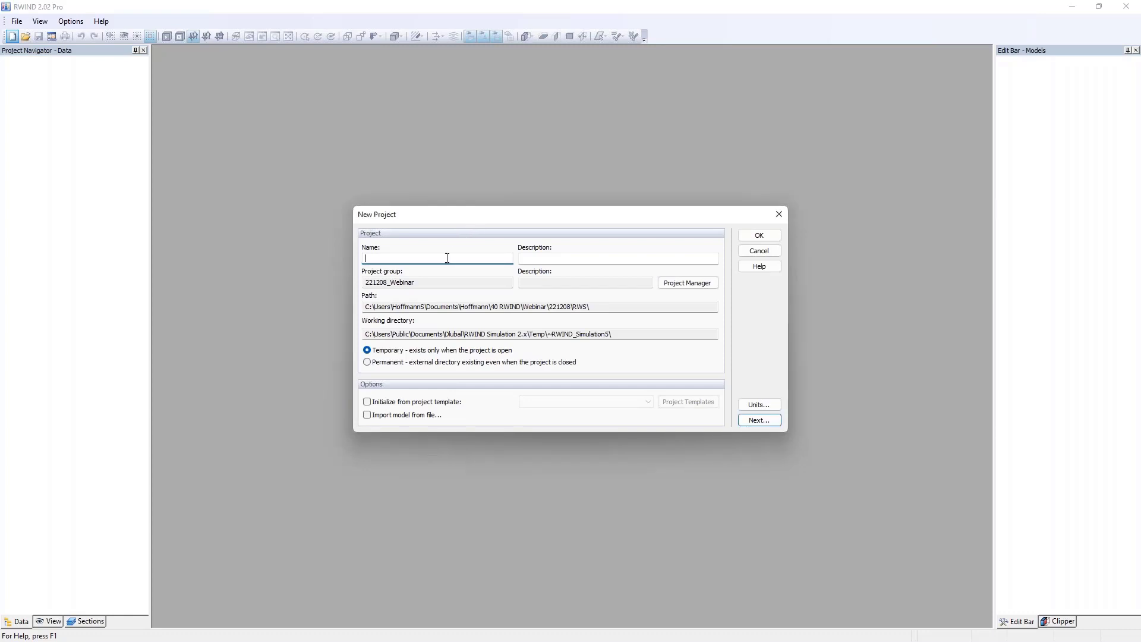
pyautogui.write('221208')
pyautogui.write('_Solar')
pyautogui.click(758, 236)
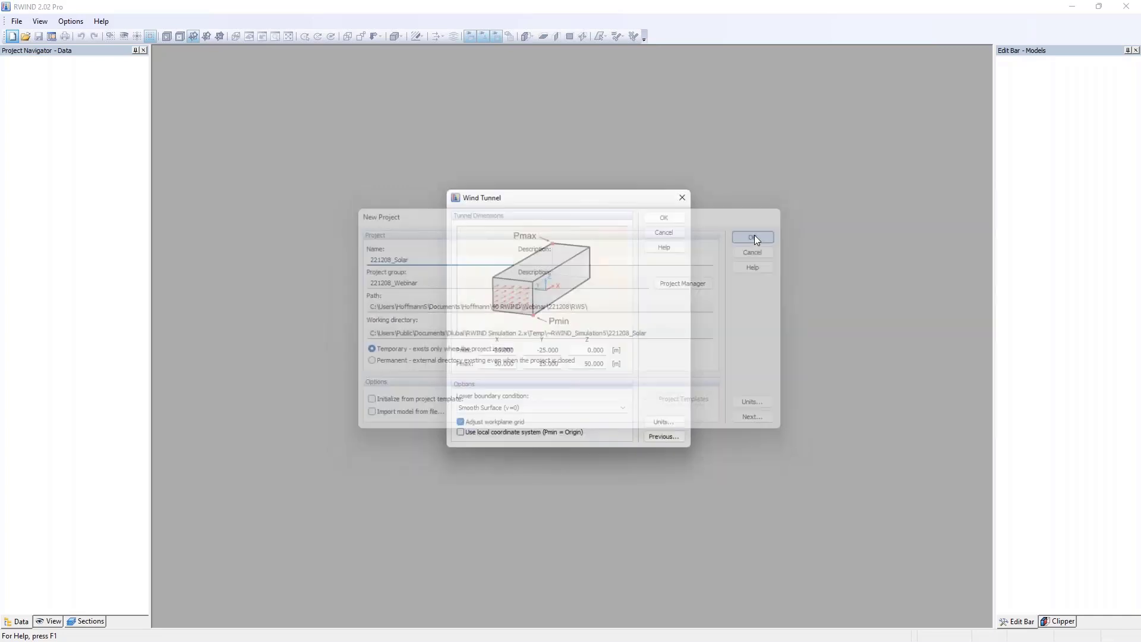
# Step: Accept the wind tunnel extents from Pmin (-30, -25, 0) m to Pmax (50, 25, 50) m with the smooth lower surface
pyautogui.doubleClick(499, 352)
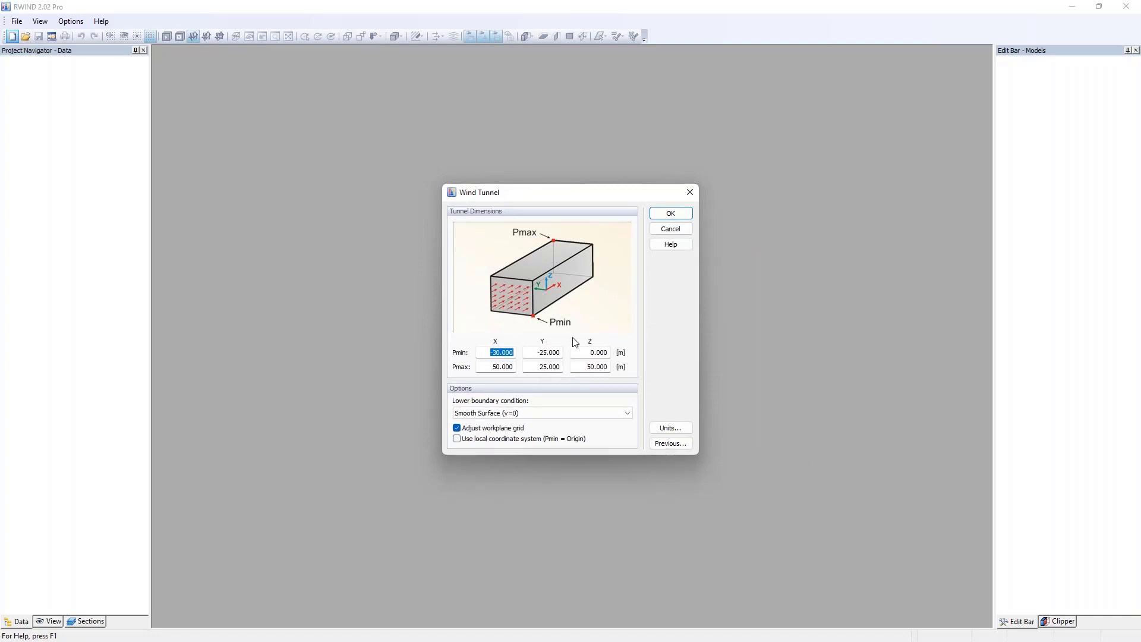
pyautogui.click(663, 215)
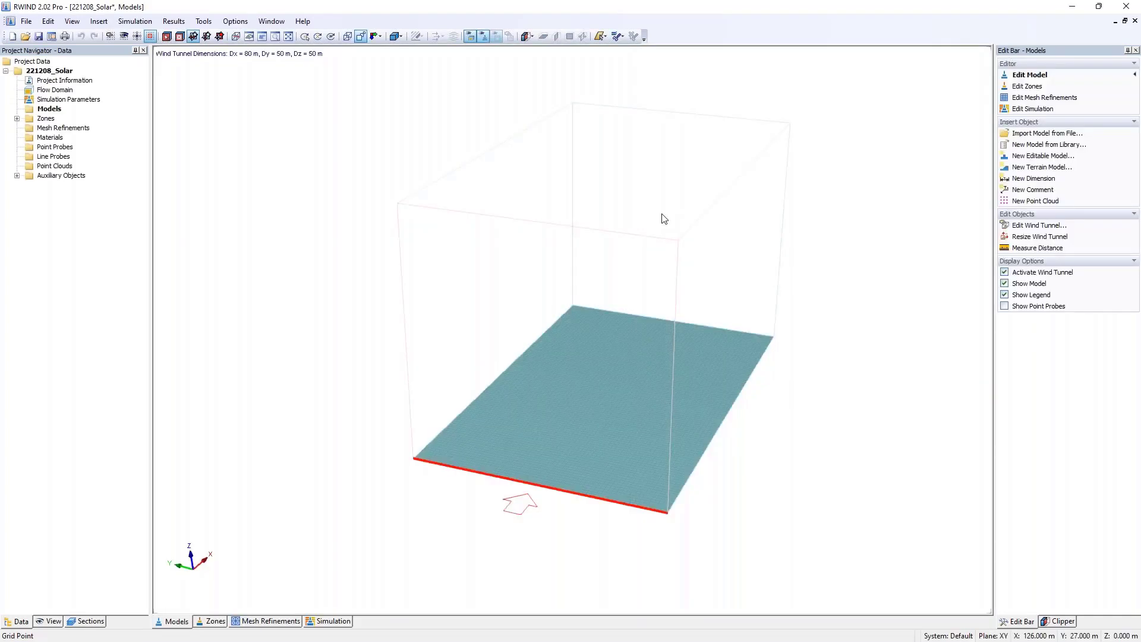
pyautogui.keyDown('ctrl'); pyautogui.moveTo(660, 216); pyautogui.dragTo(544, 349, button='middle'); pyautogui.keyUp('ctrl')
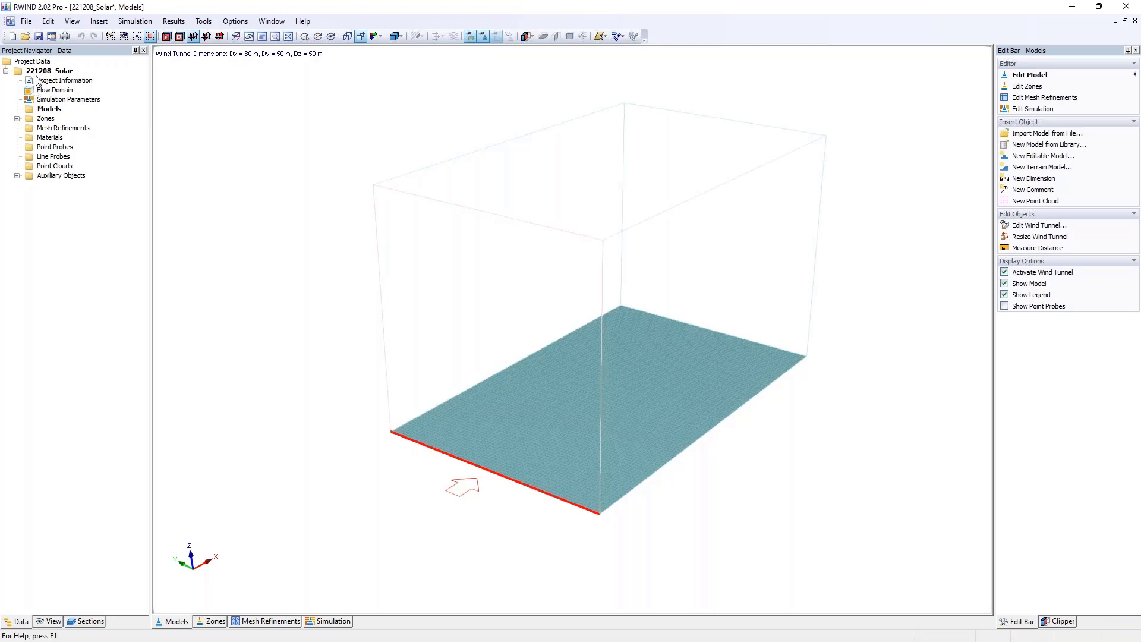
# Step: Open the model library and preview the Demo examples, including the solar models and the slab
pyautogui.click(27, 22)
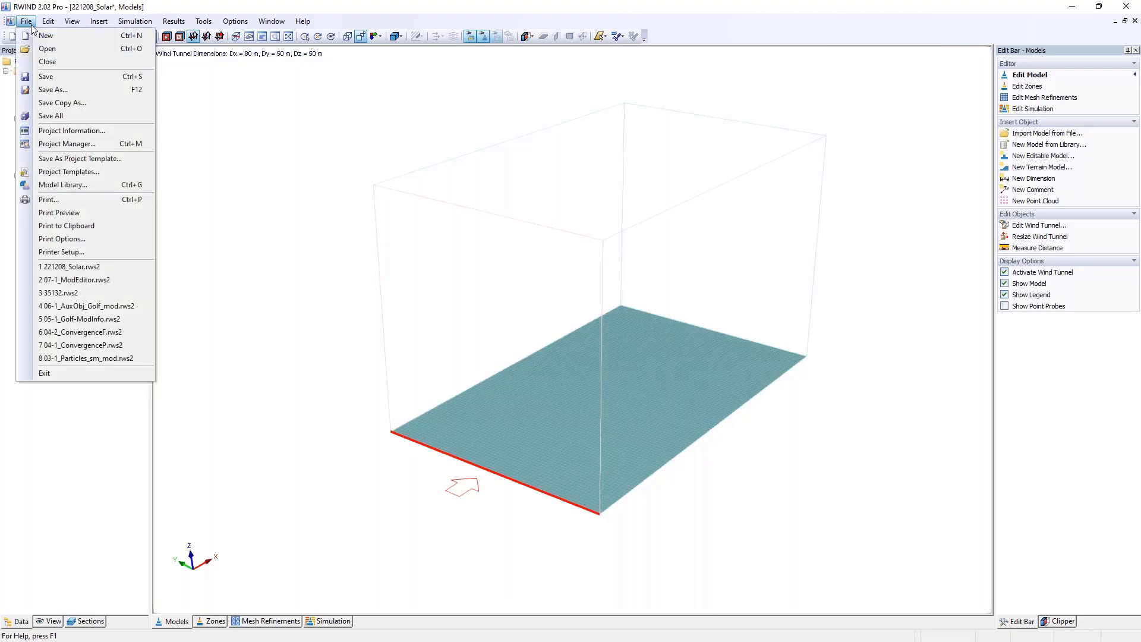
pyautogui.click(77, 187)
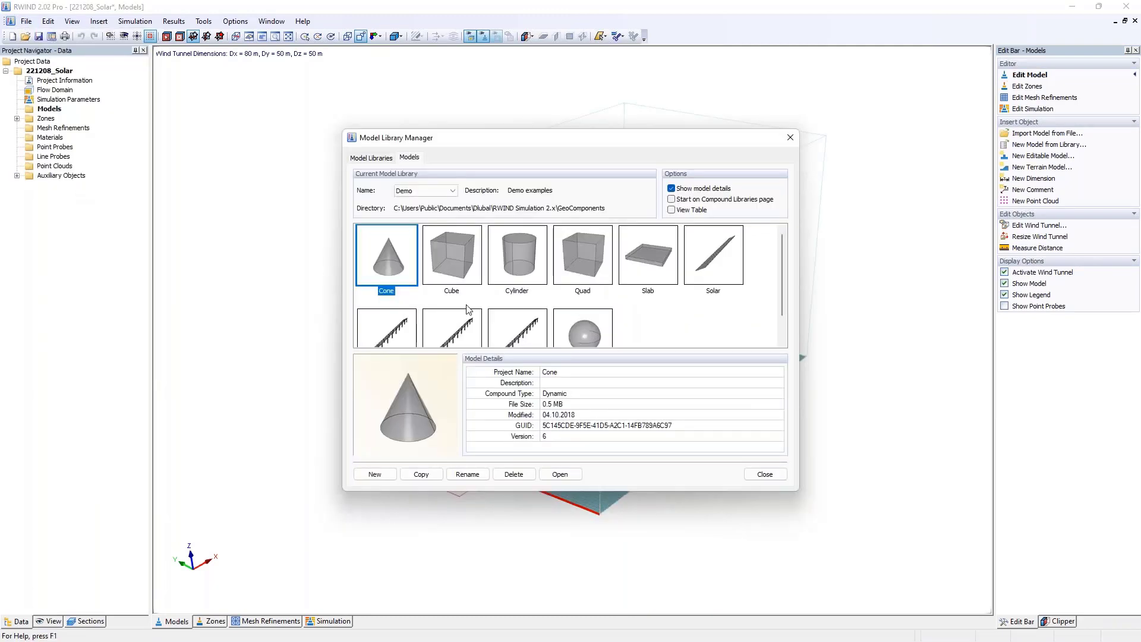
pyautogui.click(723, 263)
pyautogui.click(496, 332)
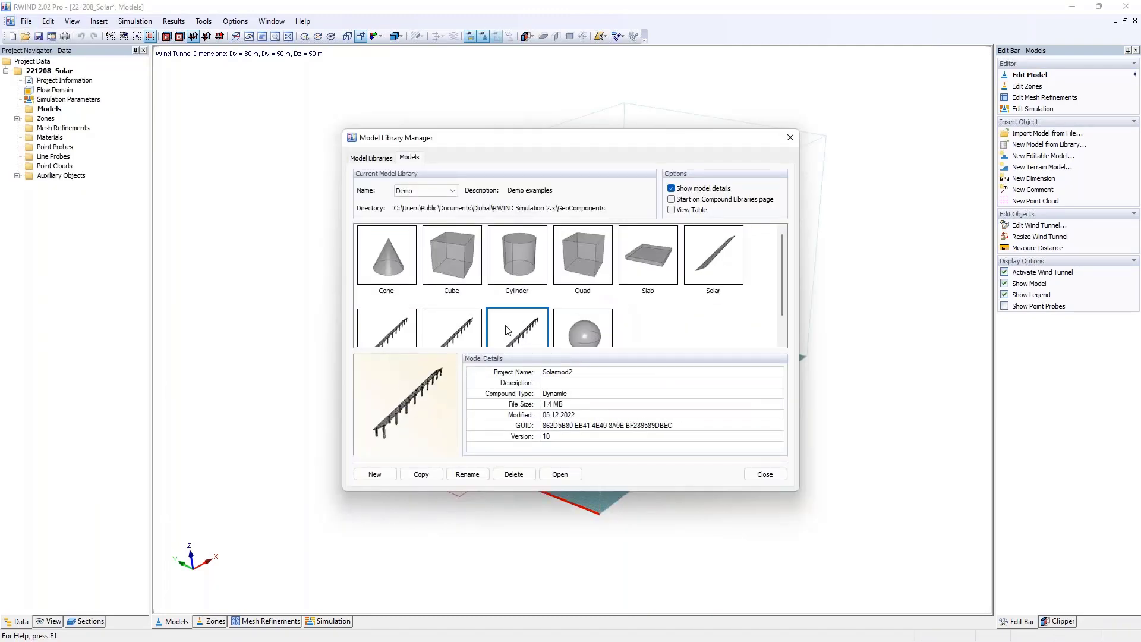
pyautogui.scroll(-1, 511, 330)
pyautogui.scroll(1, 543, 304)
pyautogui.click(635, 260)
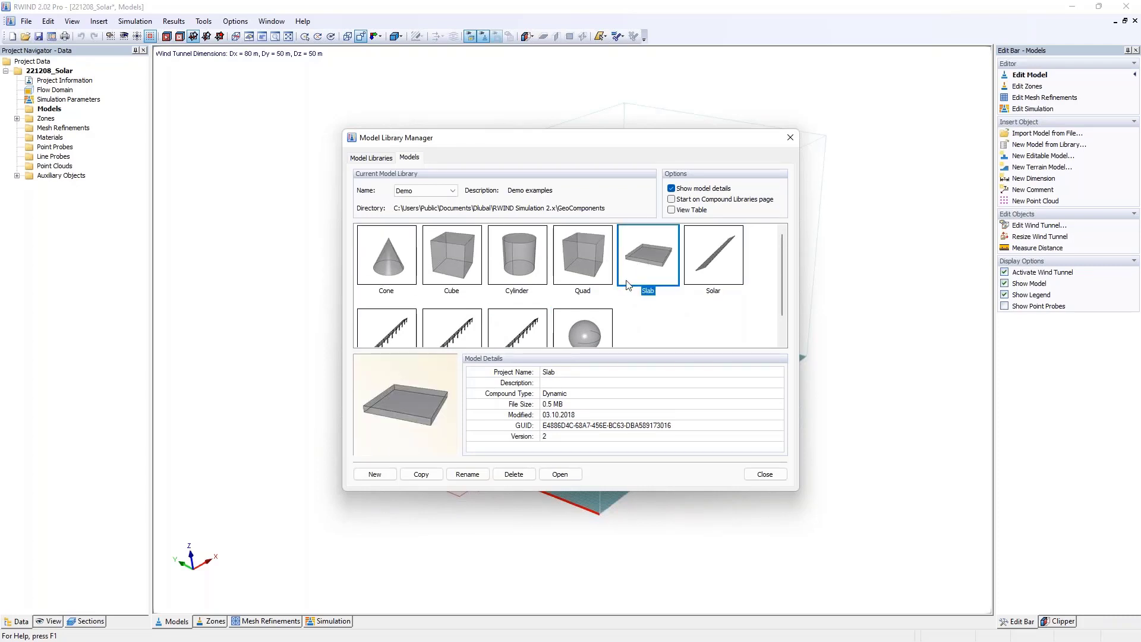
# Step: Create a new library model named Solar08 with the 3D - General domain type and the default initial workspace
pyautogui.click(374, 473)
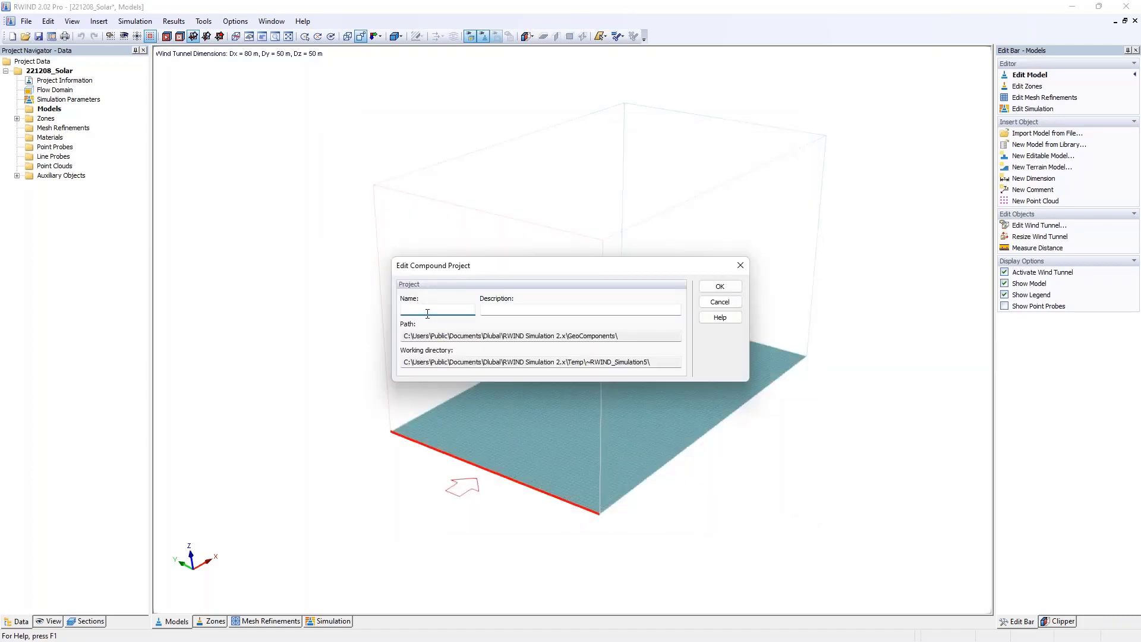
pyautogui.write('Solar08')
pyautogui.moveTo(434, 313); pyautogui.dragTo(381, 324)
pyautogui.click(719, 286)
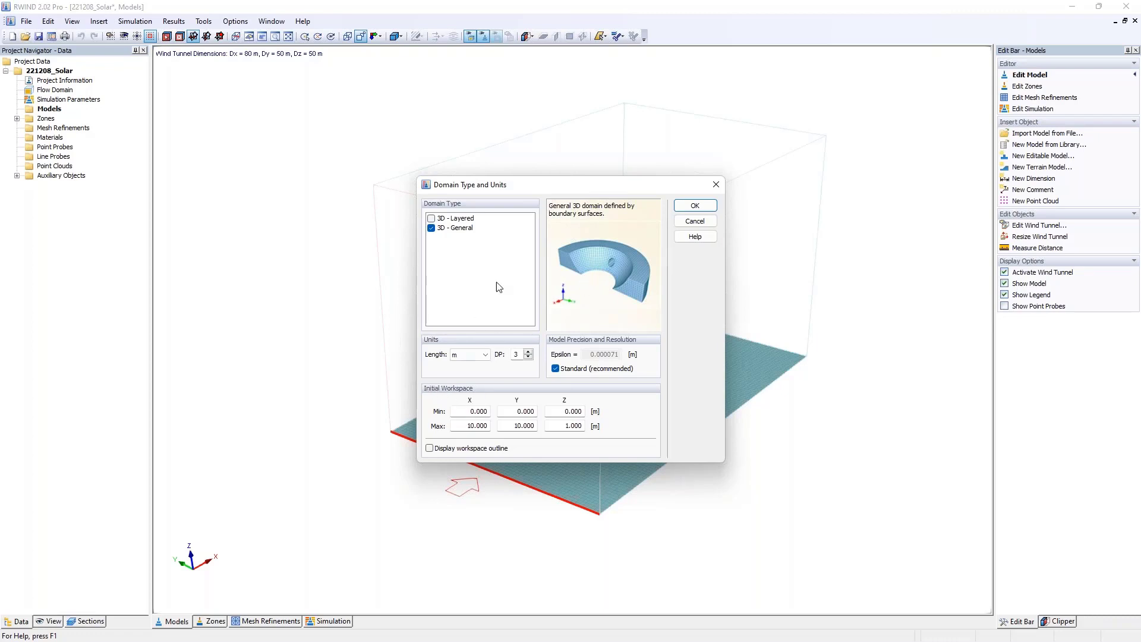
pyautogui.click(693, 205)
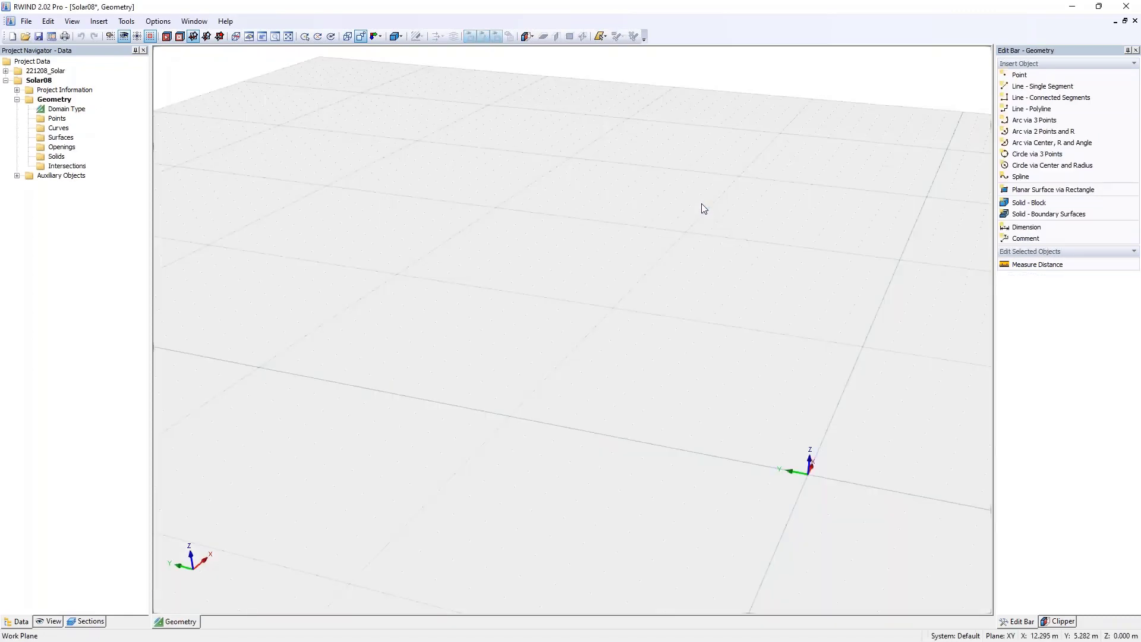
# Step: Set the work plane's grid point spacing to 1 m for both distance w and distance h
pyautogui.click(362, 36)
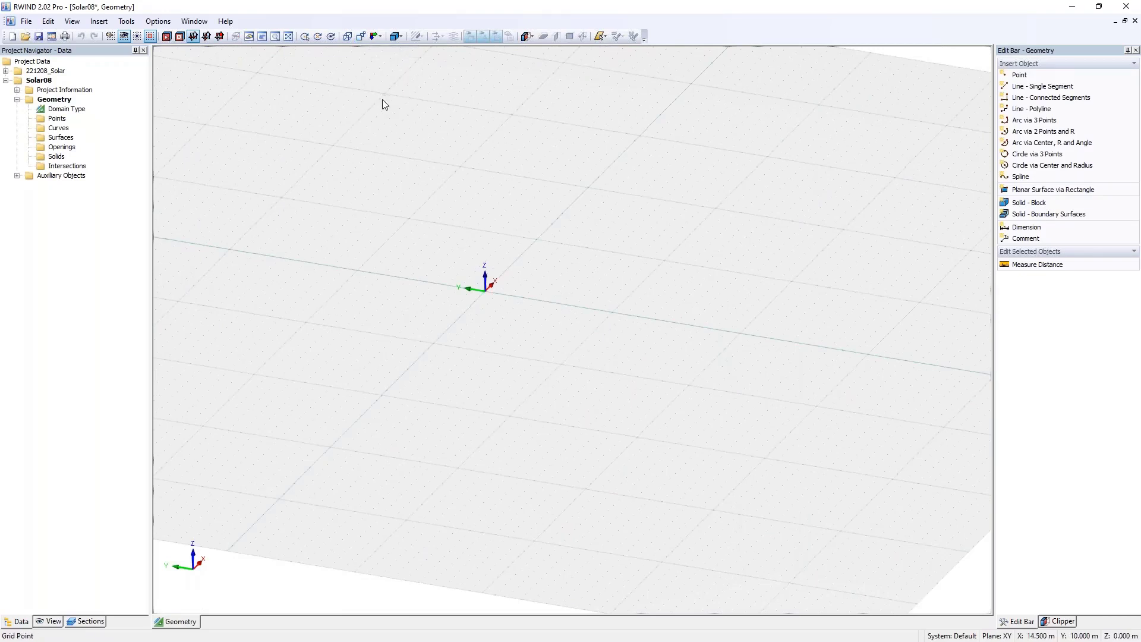
pyautogui.click(114, 39)
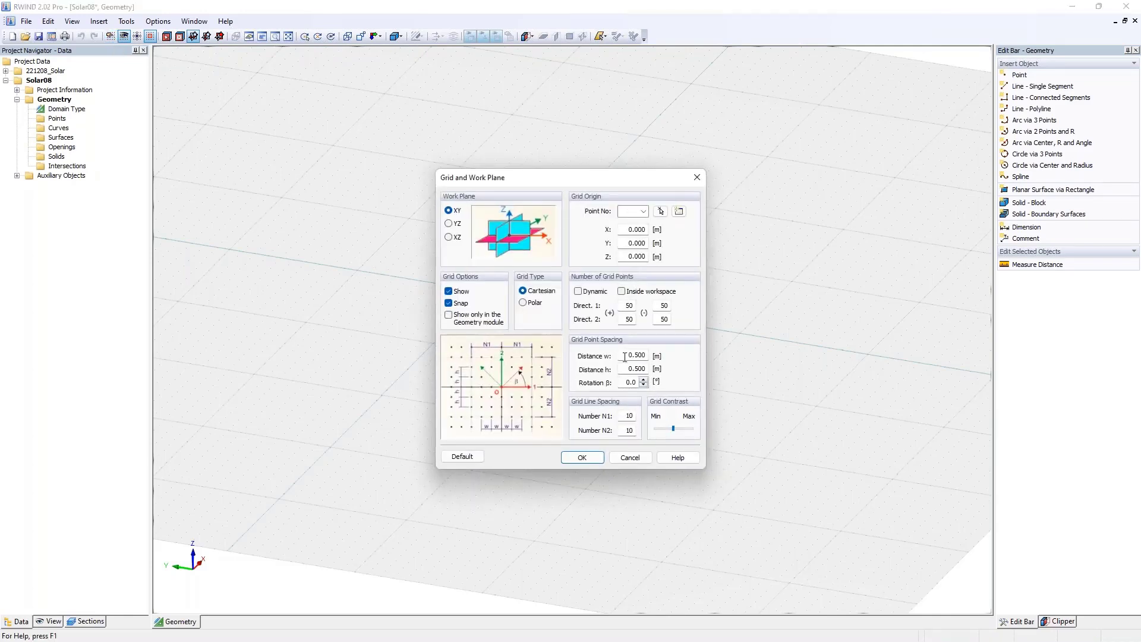
pyautogui.doubleClick(631, 356)
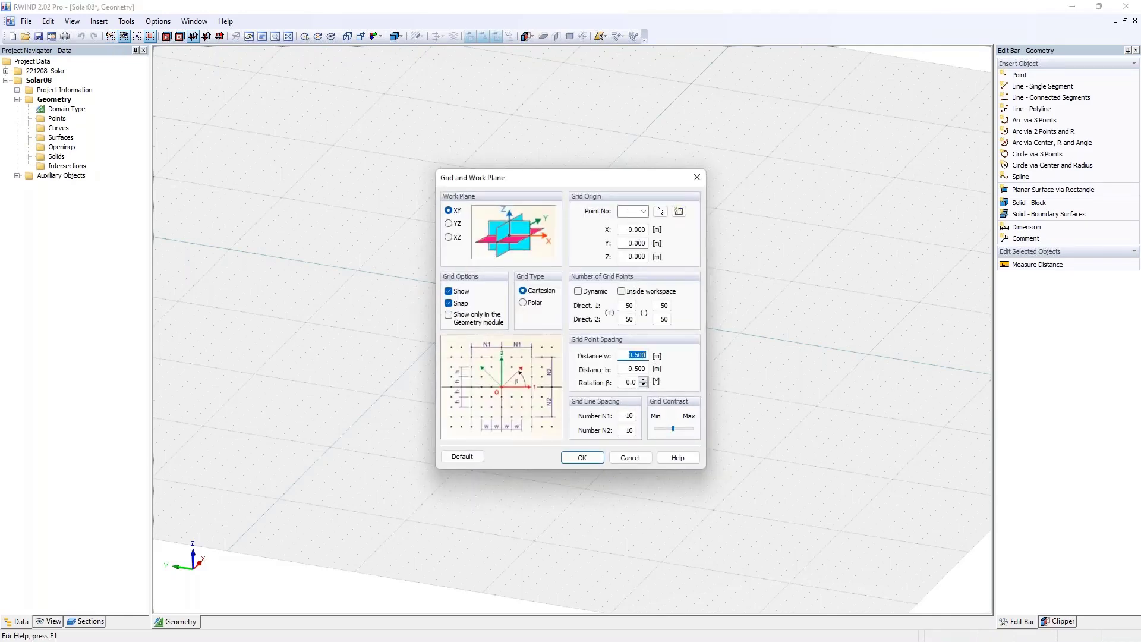
pyautogui.write('1')
pyautogui.press('Tab')
pyautogui.write('1')
pyautogui.click(635, 355)
pyautogui.click(584, 457)
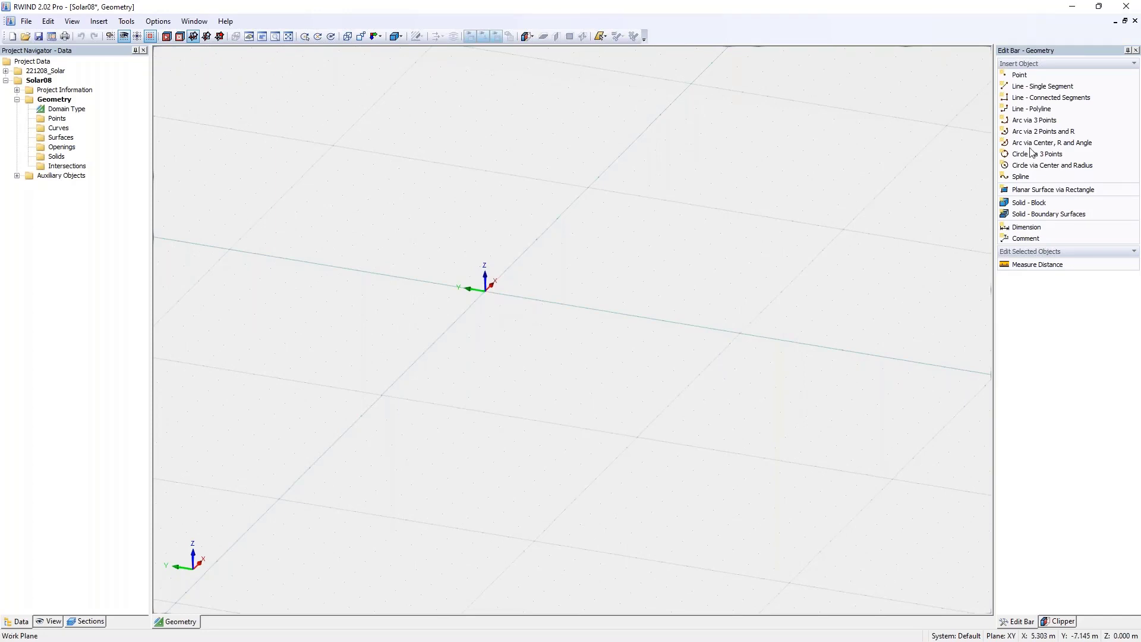
# Step: Draw a closed rectangle of connected lines through (0, 0), (2, 0), (2, -1) and (0, -1) m on the XY plane
pyautogui.click(1044, 100)
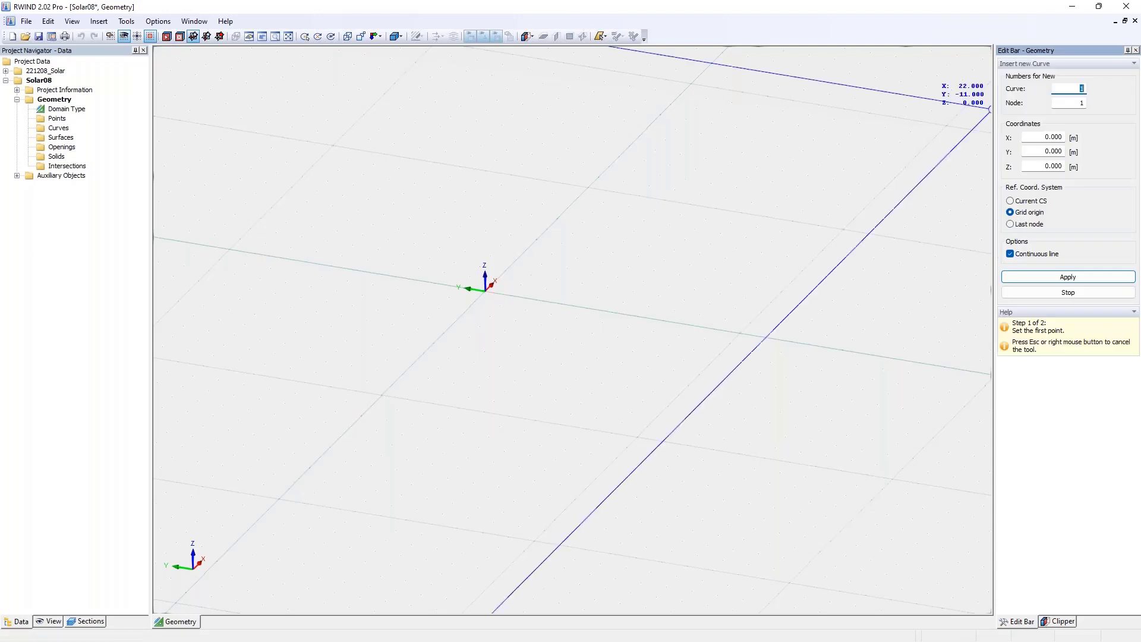
pyautogui.scroll(3, 538, 275)
pyautogui.scroll(2, 538, 275)
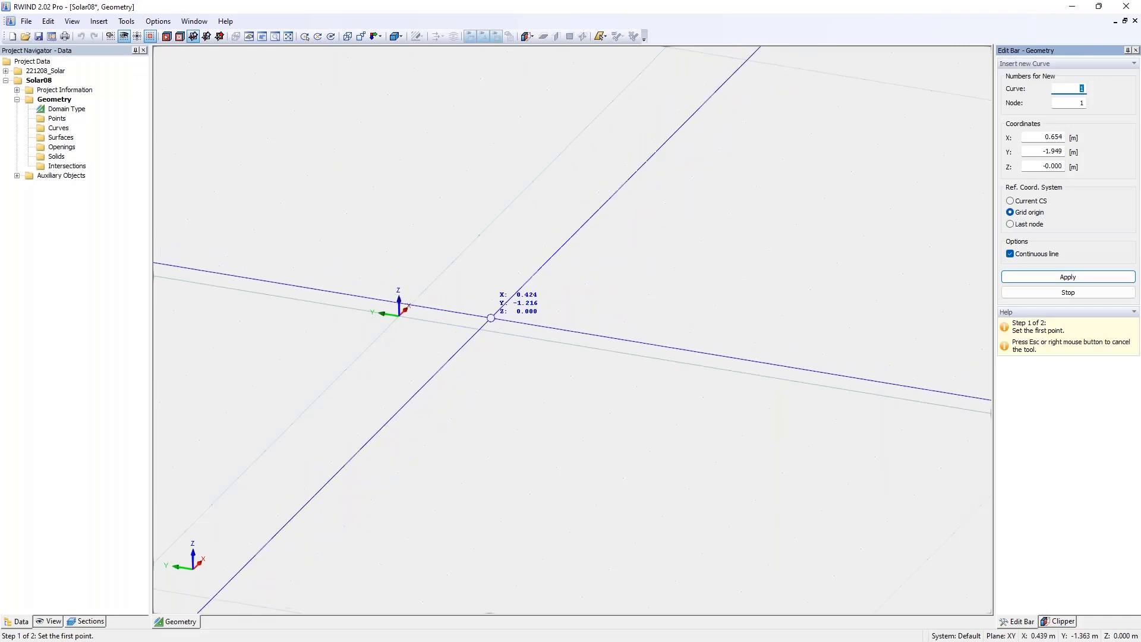
pyautogui.click(399, 314)
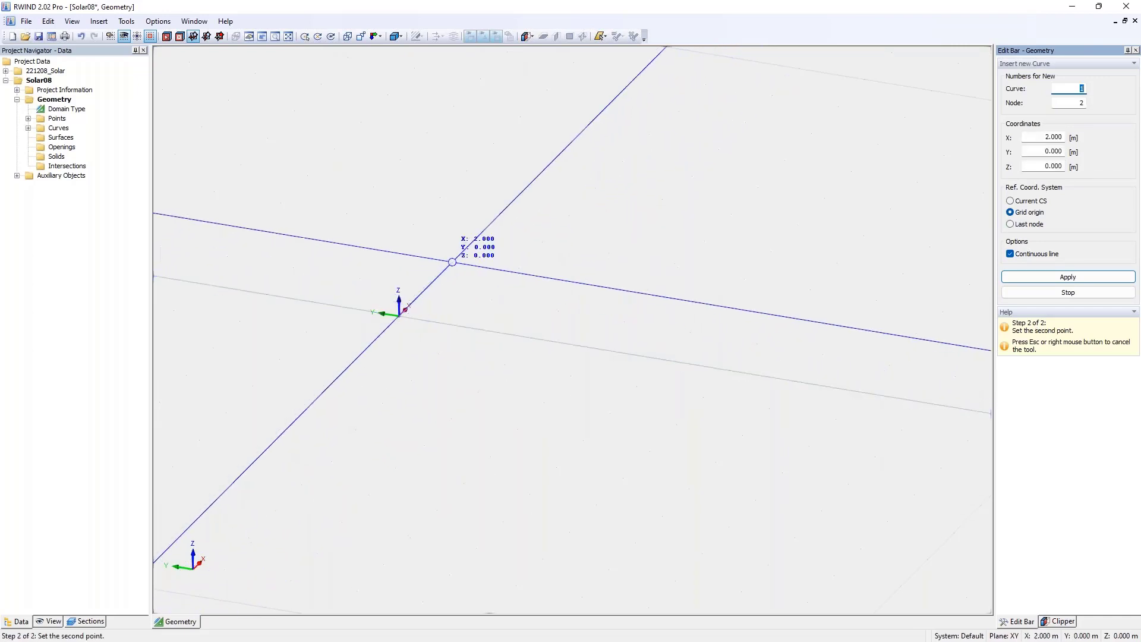
pyautogui.click(519, 273)
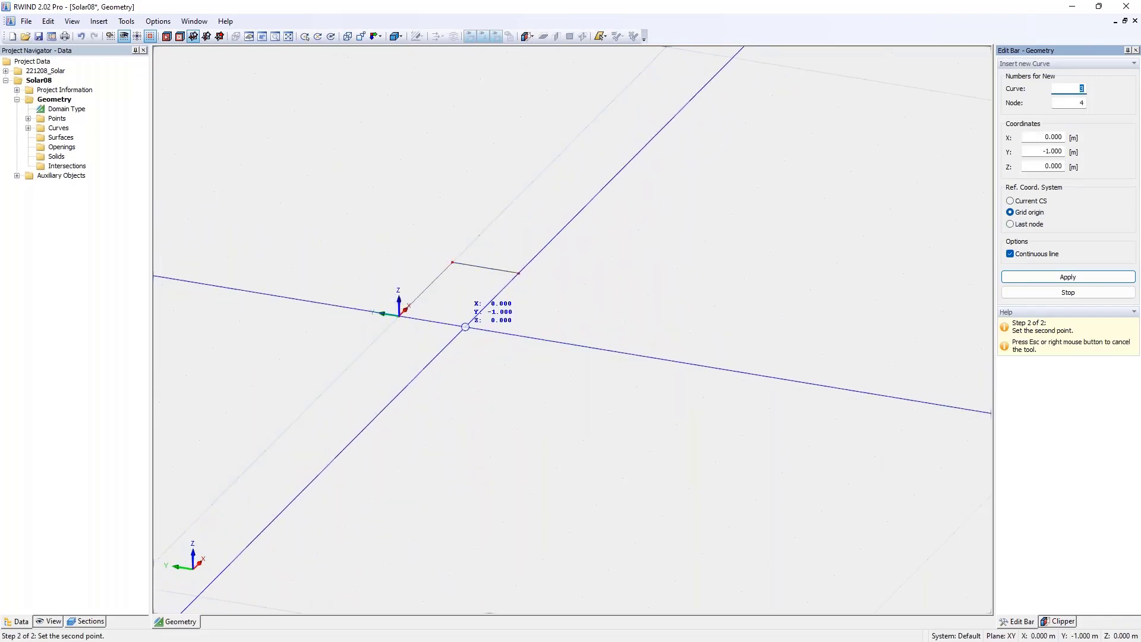
pyautogui.click(465, 326)
pyautogui.click(398, 313)
pyautogui.press('Escape')
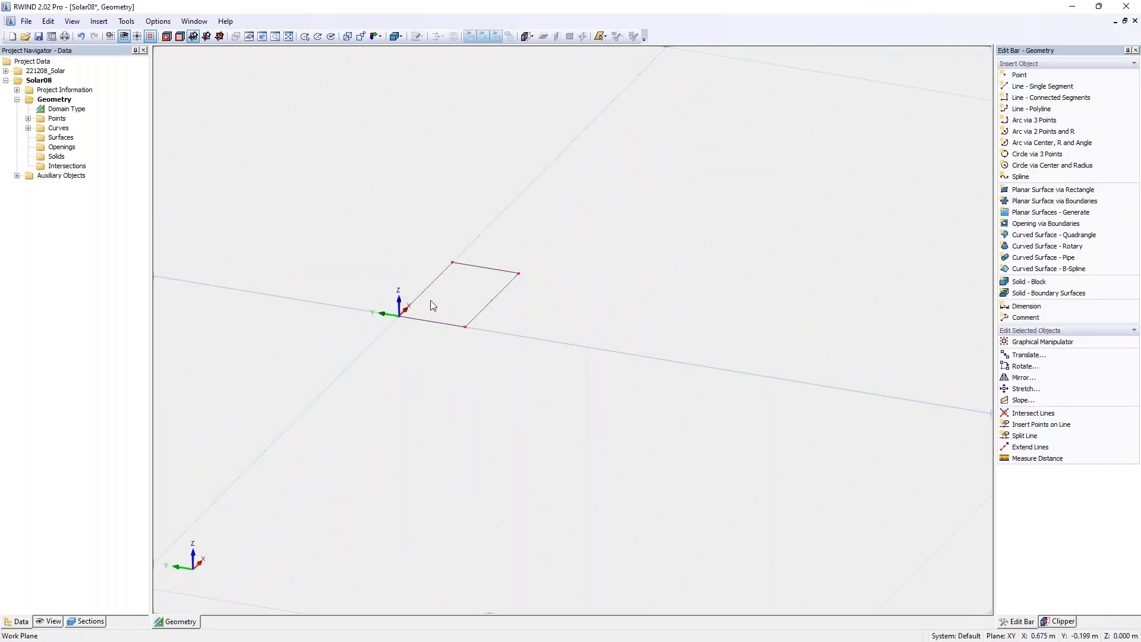
# Step: Translate the rectangle's far edge at X = 2 m by dX = -0.2 m without making copies
pyautogui.click(469, 272)
pyautogui.click(466, 285)
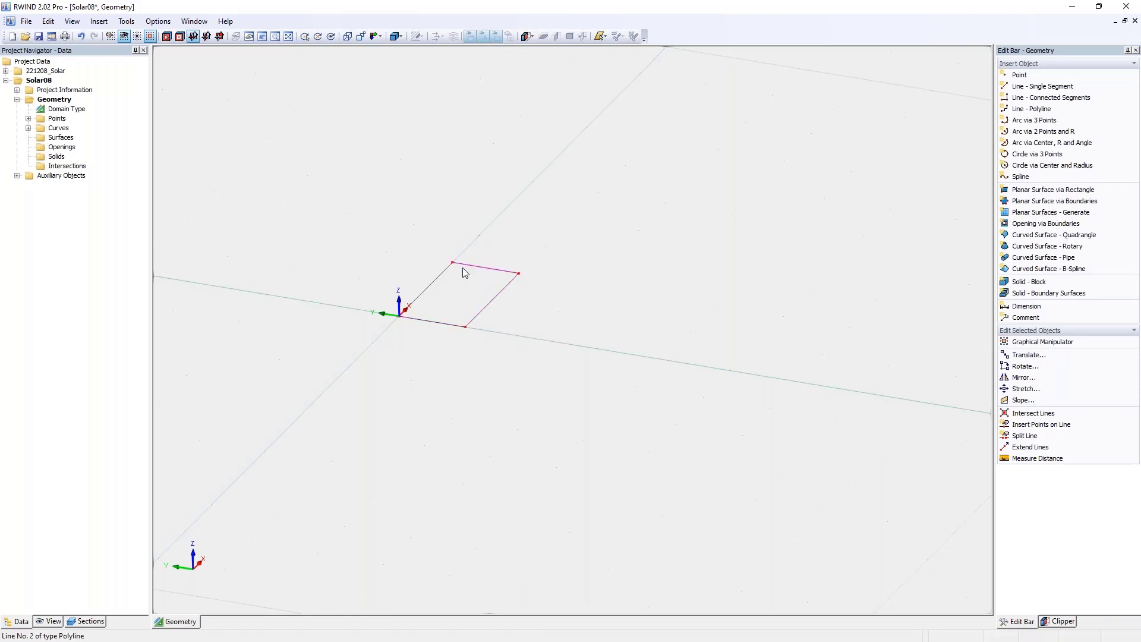
pyautogui.click(443, 279)
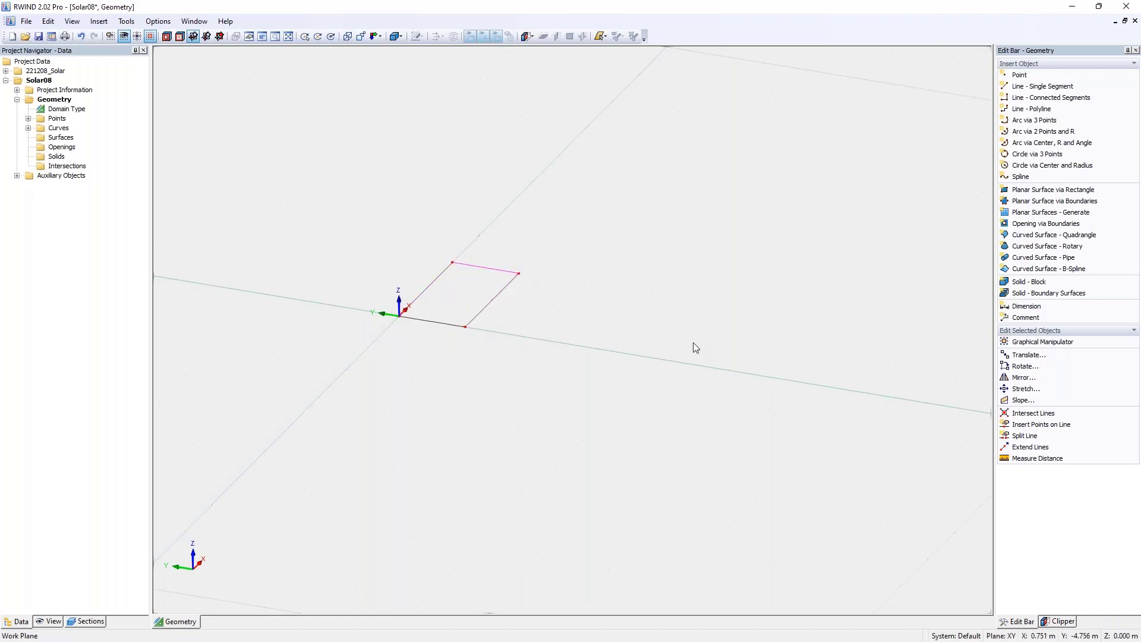
pyautogui.scroll(4, 521, 310)
pyautogui.moveTo(521, 310); pyautogui.dragTo(619, 336, button='middle')
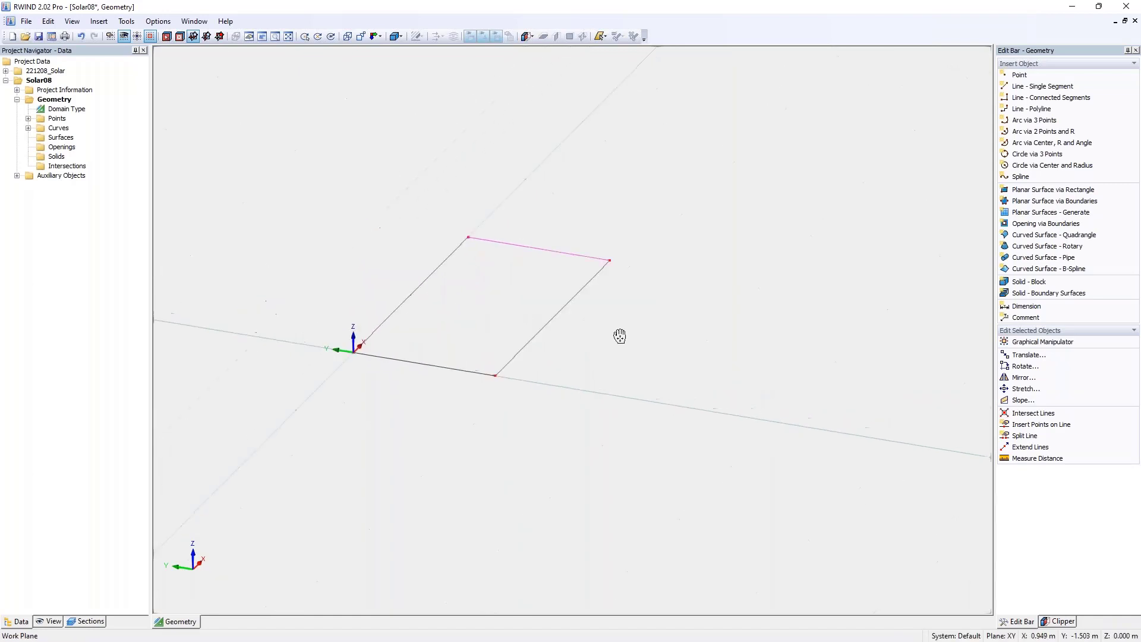
pyautogui.click(1027, 355)
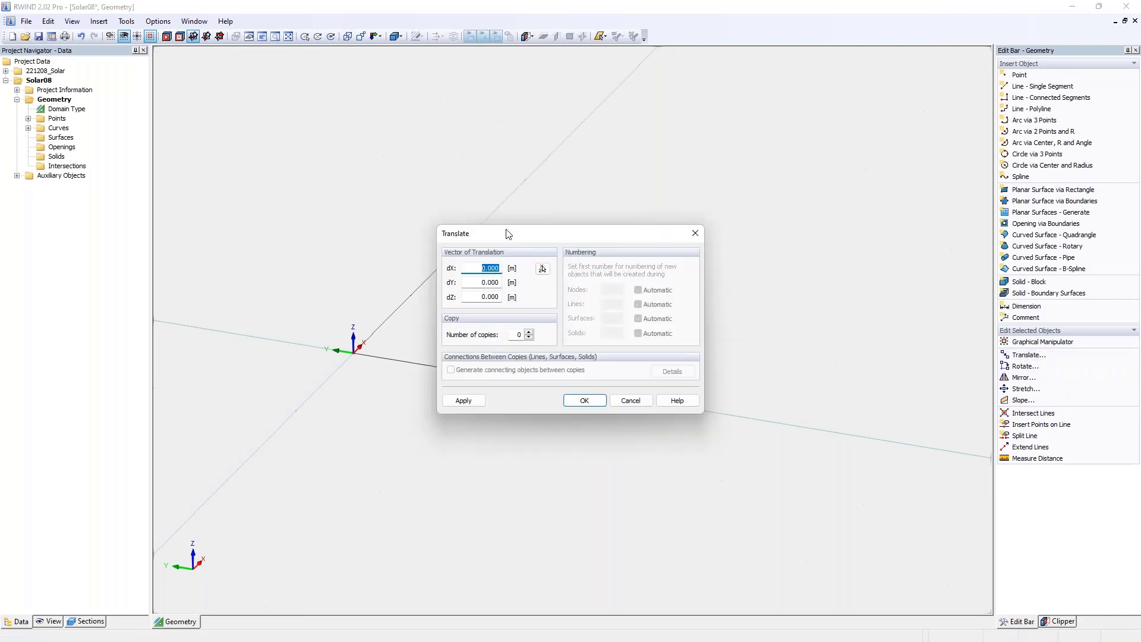
pyautogui.moveTo(508, 233); pyautogui.dragTo(638, 229)
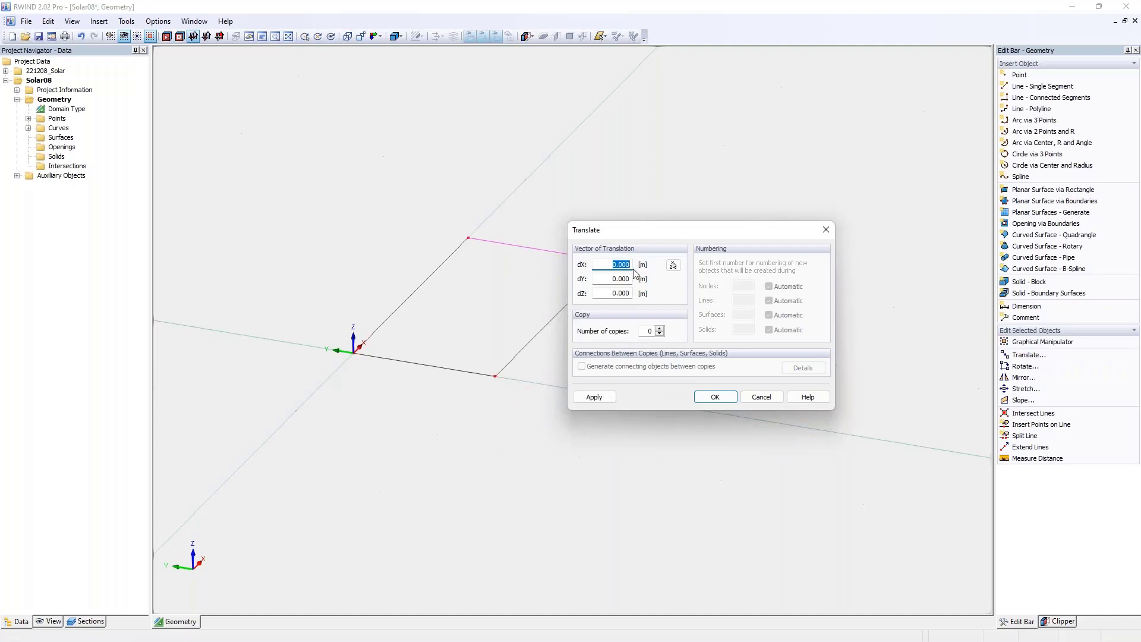
pyautogui.write('-')
pyautogui.write(',2')
pyautogui.click(715, 396)
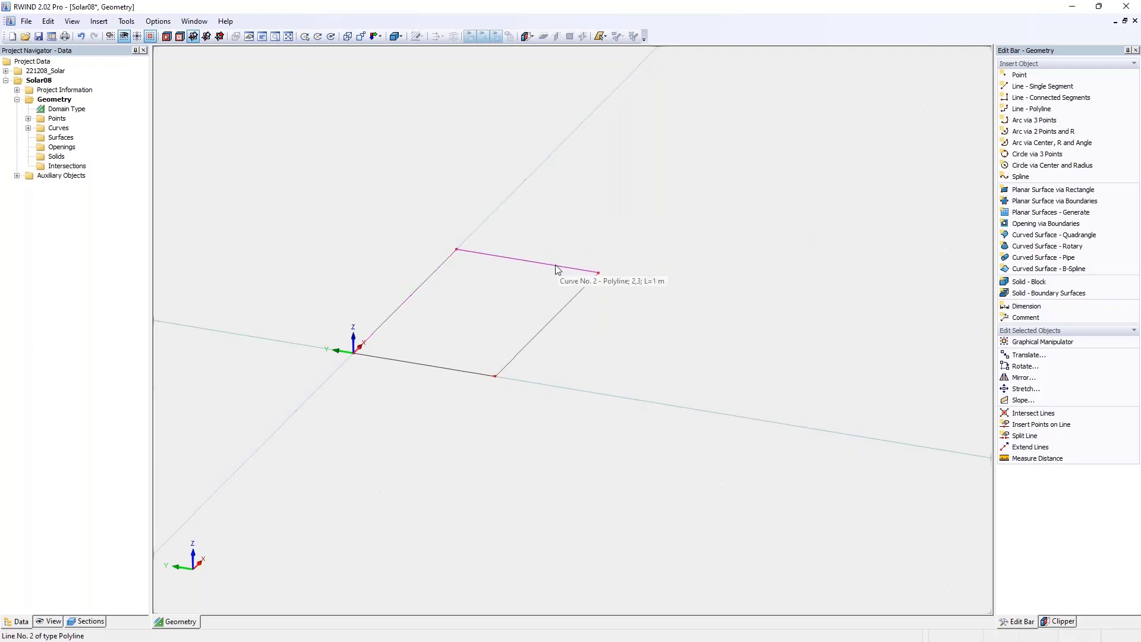
# Step: Translate the rectangle's long edge opposite the origin by dX = 0 and dY = -0.2 m
pyautogui.click(566, 303)
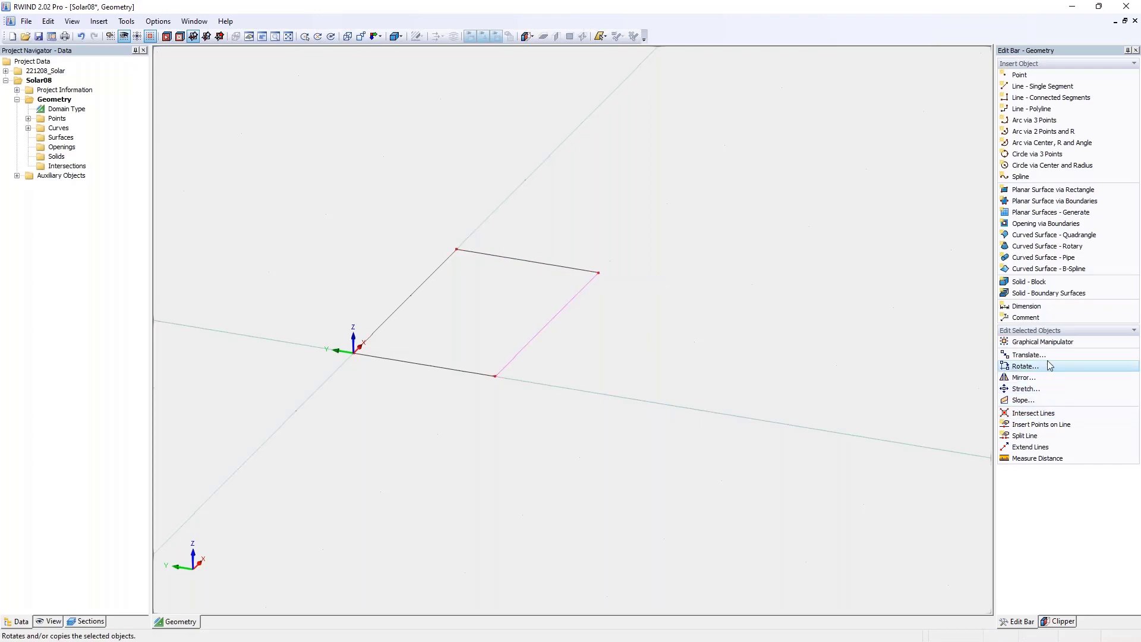
pyautogui.click(1028, 355)
pyautogui.write('0')
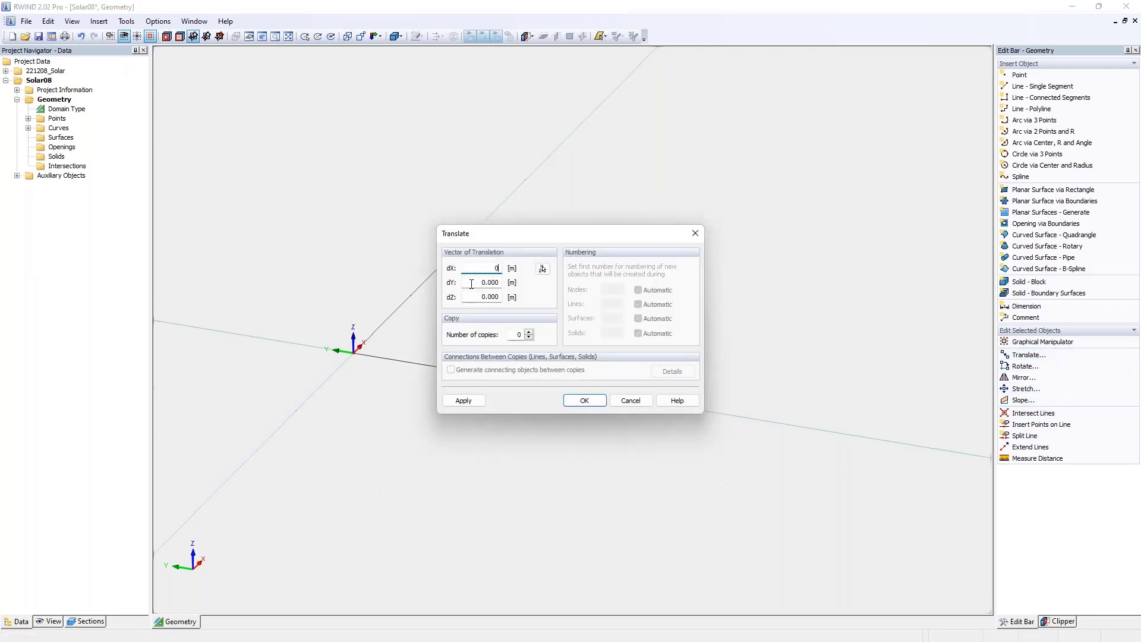
pyautogui.press('Tab')
pyautogui.write('-0')
pyautogui.write('.2')
pyautogui.press('Tab')
pyautogui.click(584, 400)
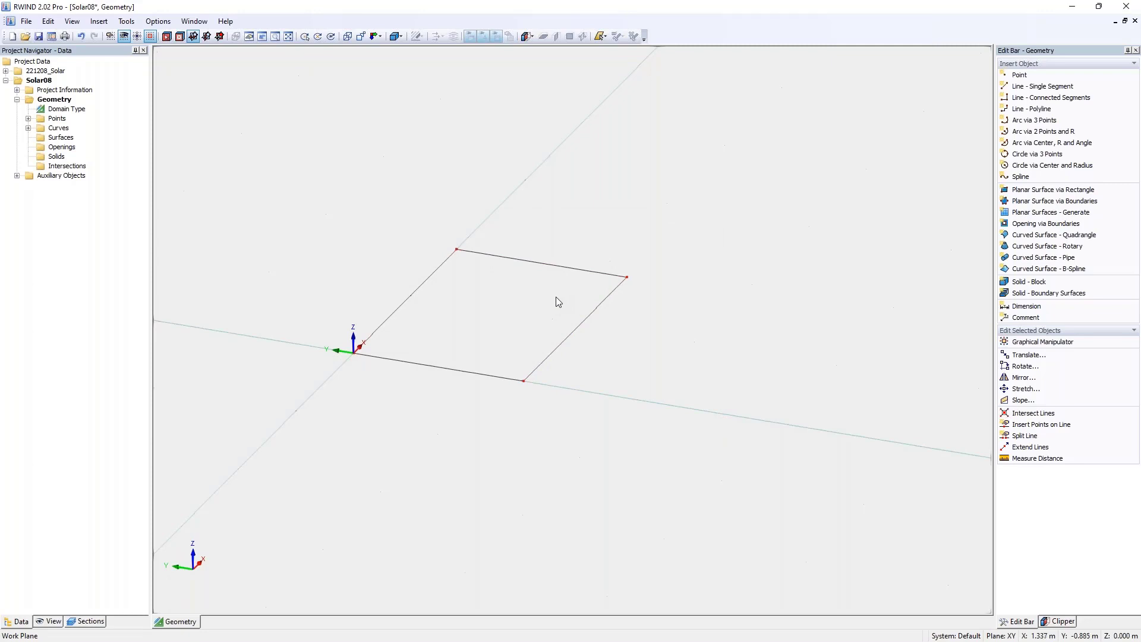
# Step: Copy the whole rectangle 11 times with a translation vector of dX = 0, dY = -1.2 and dZ = 0 m
pyautogui.keyDown('ctrl'); pyautogui.moveTo(480, 284); pyautogui.dragTo(440, 321, button='middle'); pyautogui.keyUp('ctrl')
pyautogui.moveTo(308, 216); pyautogui.dragTo(736, 446)
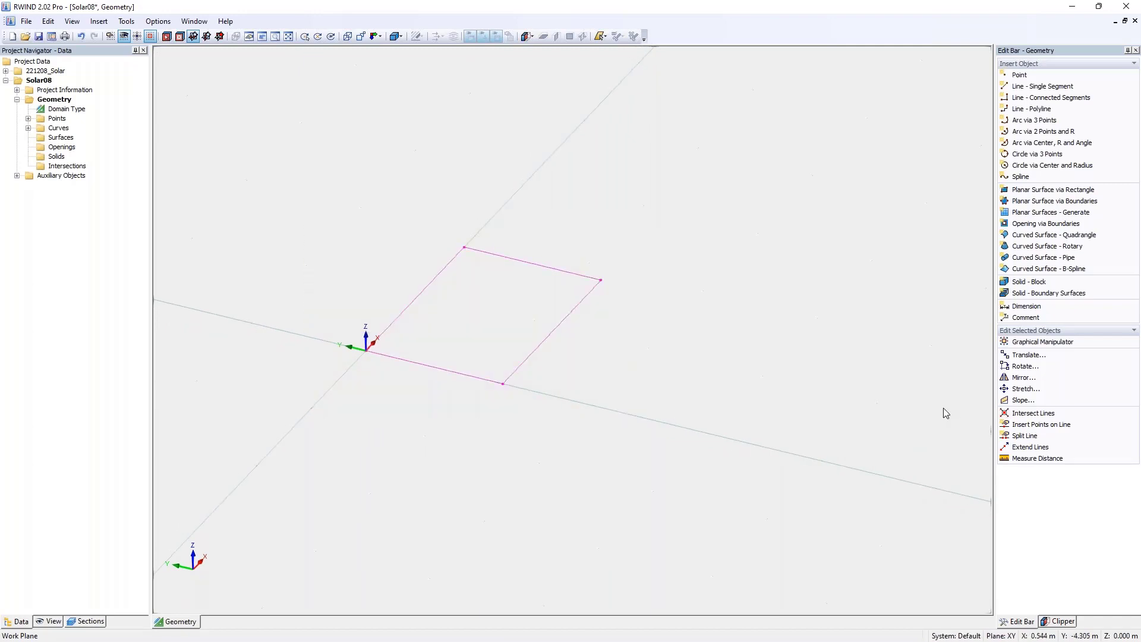
pyautogui.click(1027, 357)
pyautogui.click(468, 283)
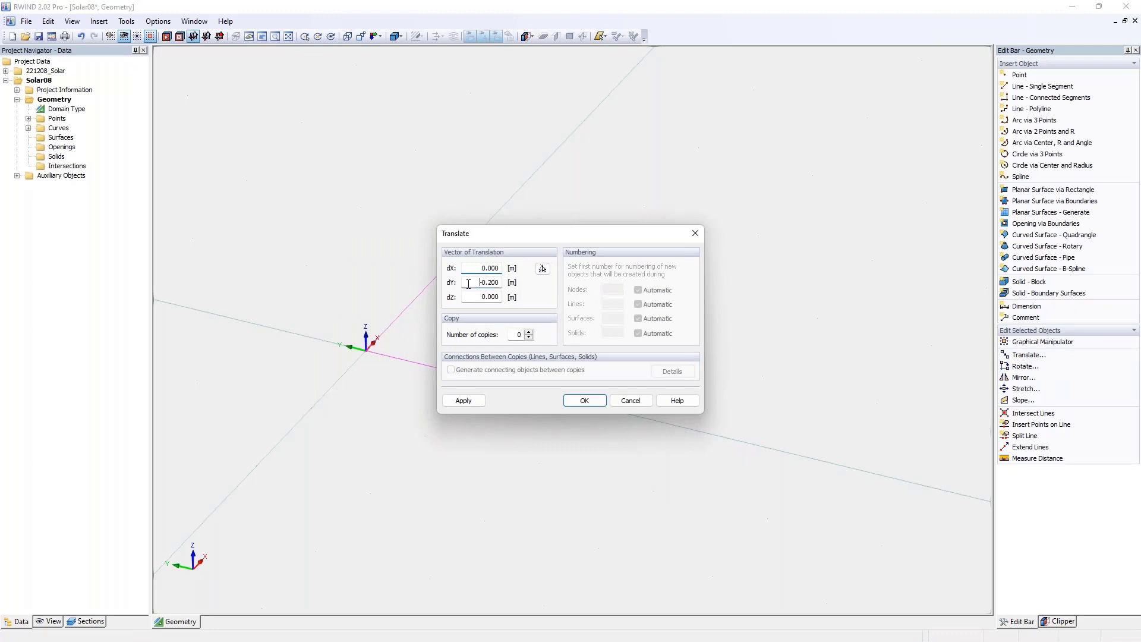
pyautogui.click(482, 283)
pyautogui.write('1')
pyautogui.moveTo(474, 284); pyautogui.dragTo(527, 288)
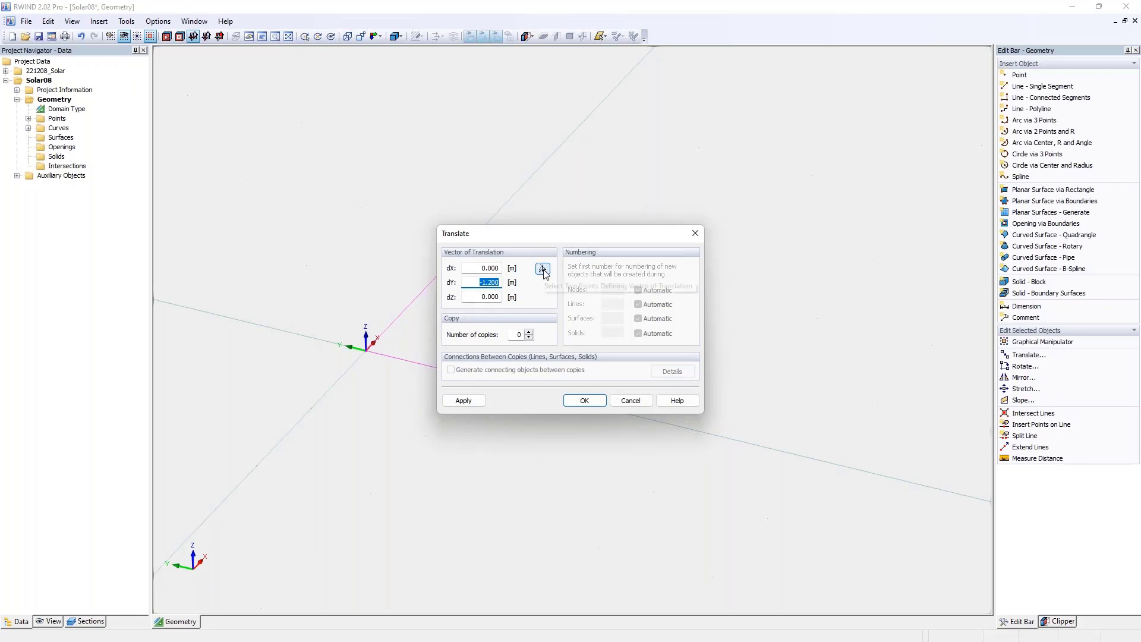
pyautogui.click(542, 268)
pyautogui.click(365, 352)
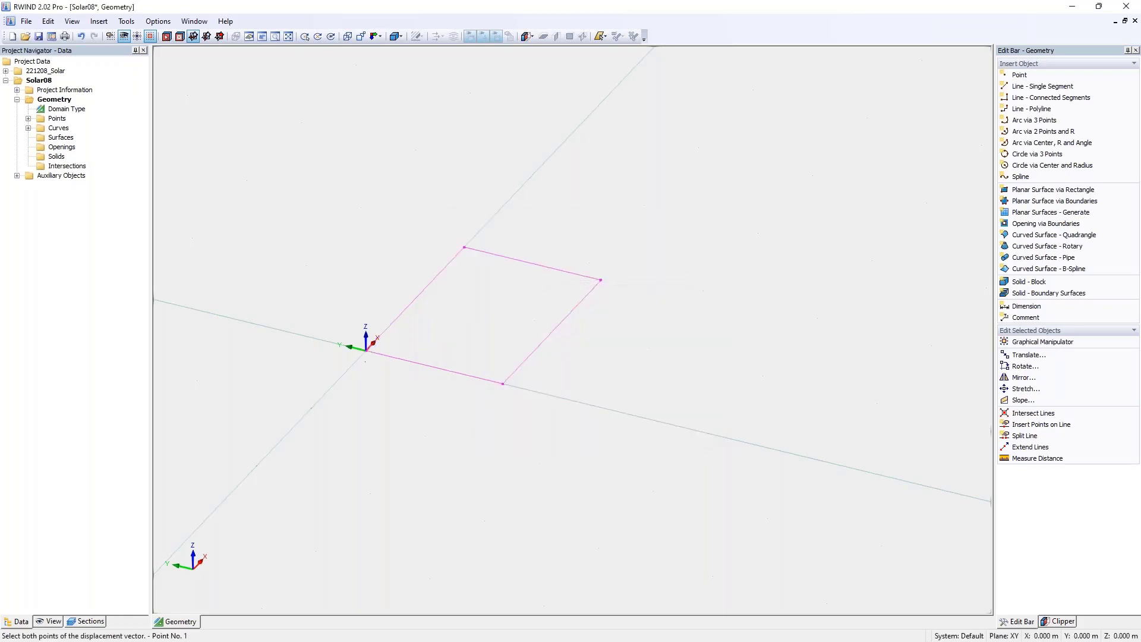
pyautogui.click(502, 385)
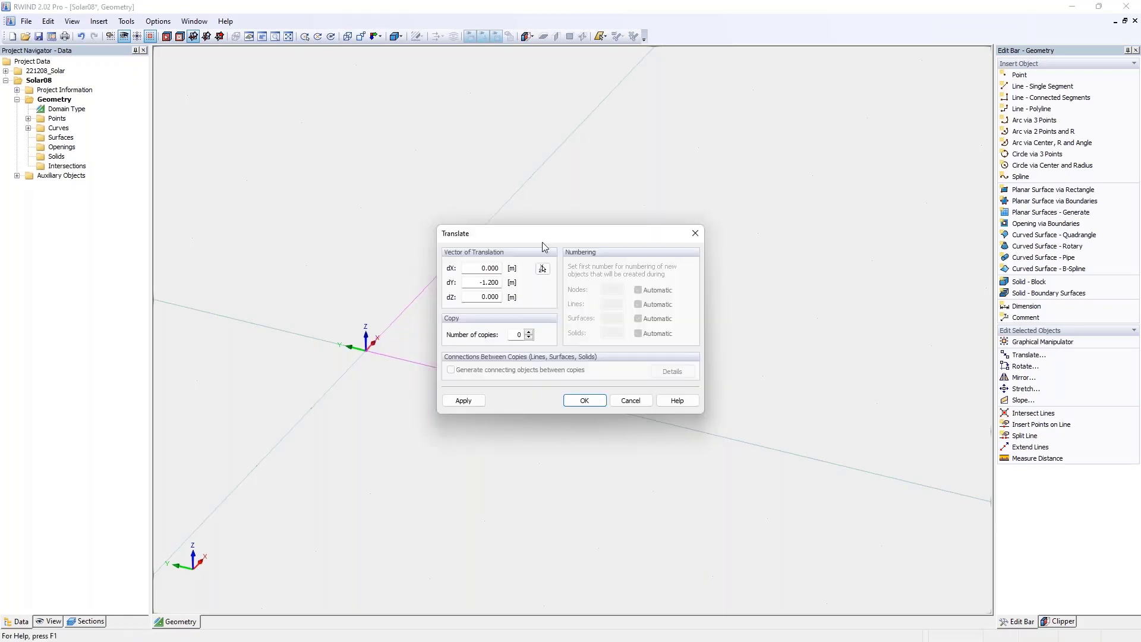
pyautogui.moveTo(542, 241); pyautogui.dragTo(719, 220)
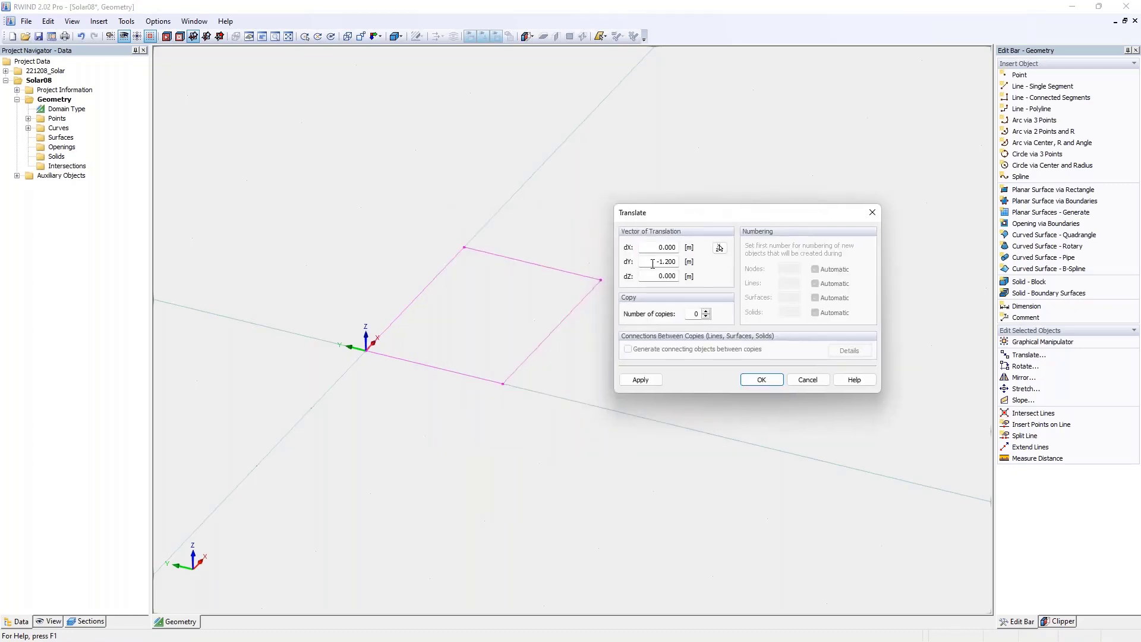
pyautogui.click(697, 313)
pyautogui.write('11')
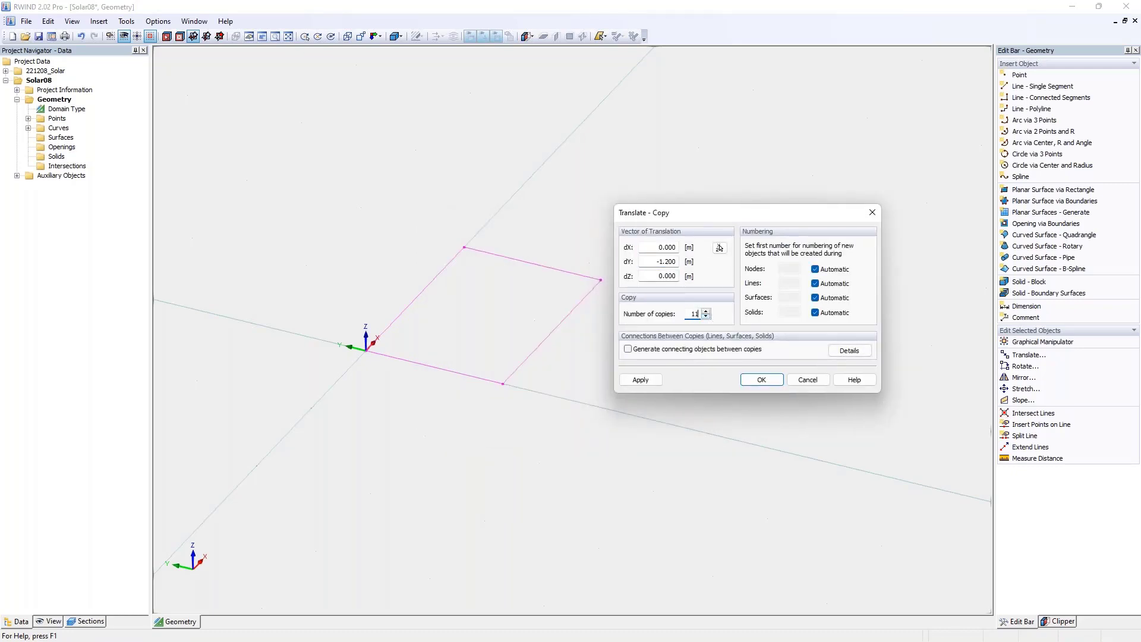
pyautogui.click(760, 379)
# Step: Try copying the whole panel row across the origin by moving its far end corner onto the origin, and undo the copy
pyautogui.scroll(-4, 701, 449)
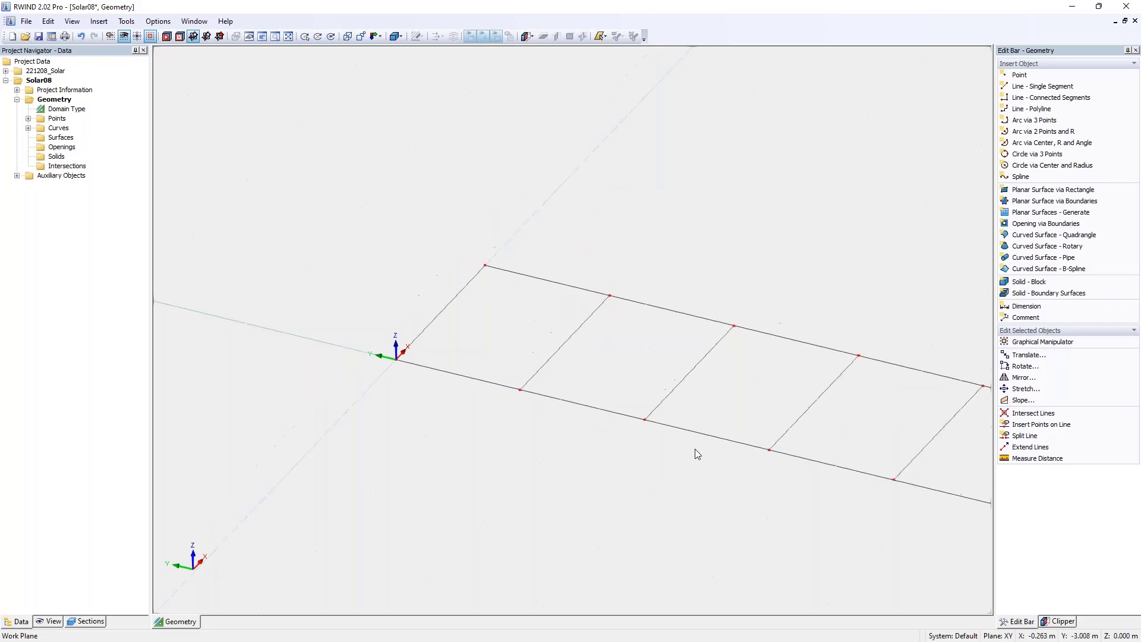
pyautogui.scroll(-3, 729, 441)
pyautogui.scroll(2, 749, 440)
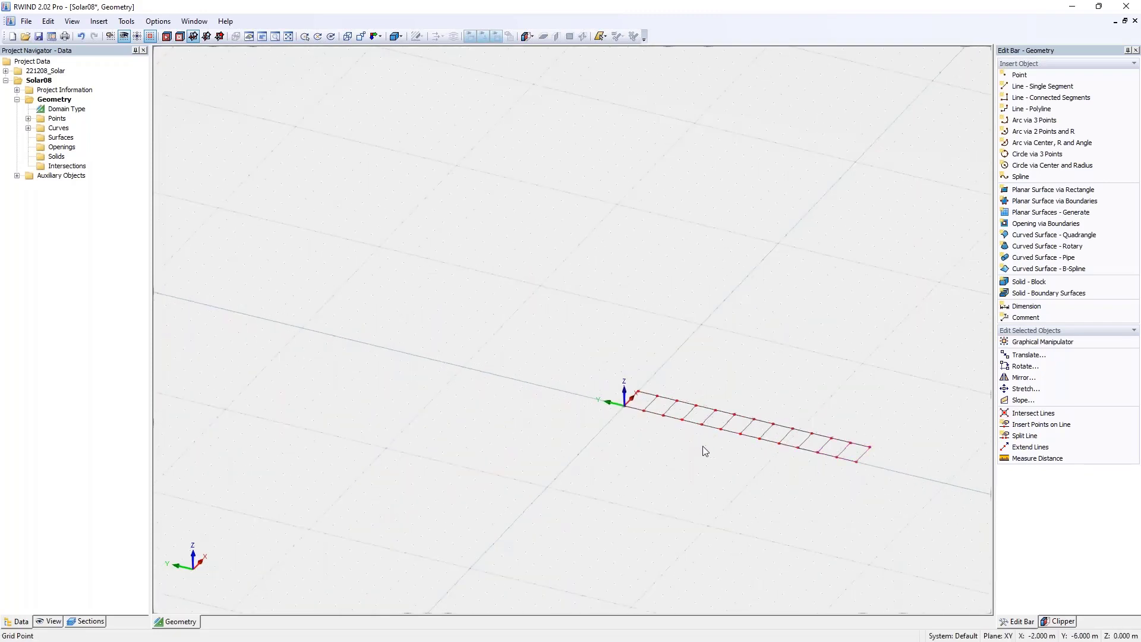
pyautogui.scroll(2, 689, 434)
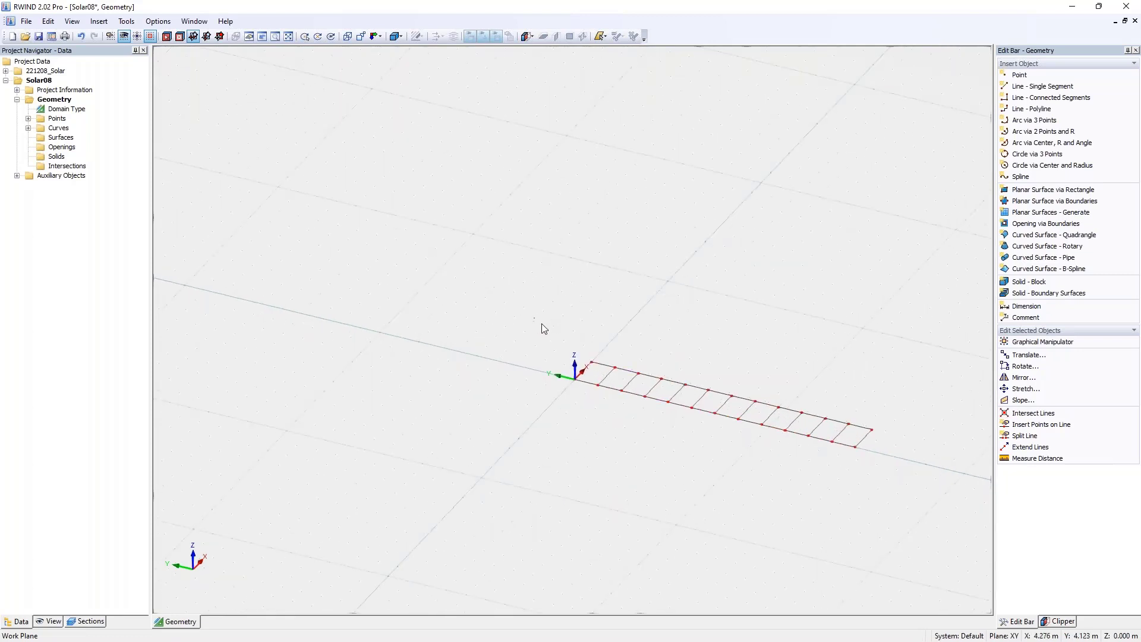
pyautogui.moveTo(535, 318); pyautogui.dragTo(903, 499)
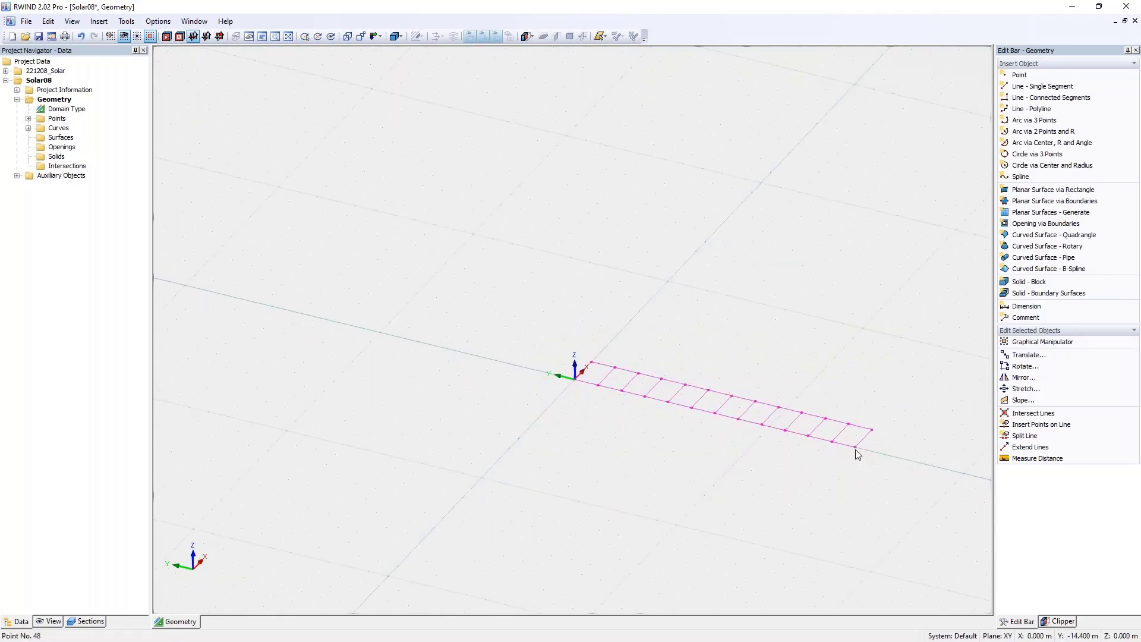
pyautogui.moveTo(854, 447); pyautogui.dragTo(574, 378)
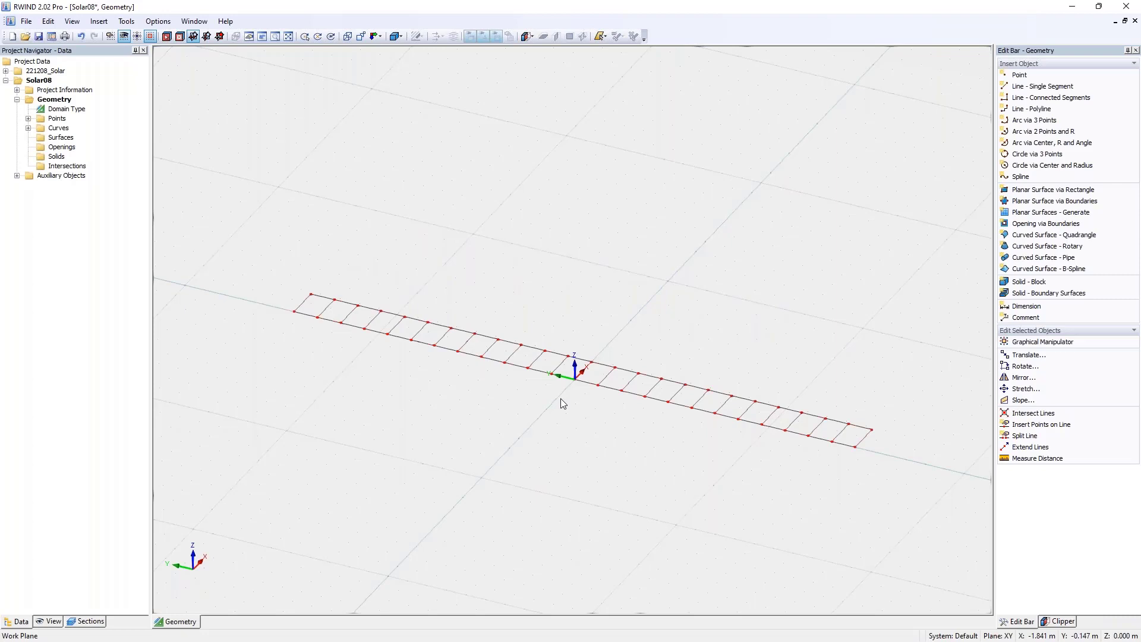
pyautogui.click(81, 36)
# Step: Mirror a copy of the whole panel row about the X,Z plane through the origin
pyautogui.moveTo(530, 330); pyautogui.dragTo(890, 457)
pyautogui.click(1023, 377)
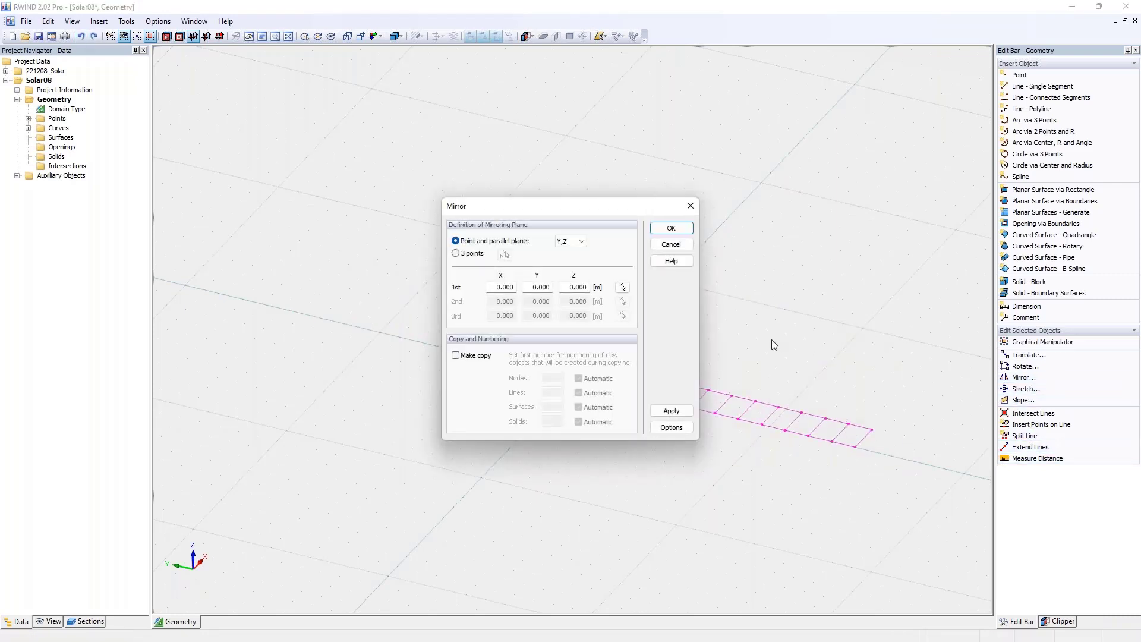
pyautogui.moveTo(575, 214); pyautogui.dragTo(675, 209)
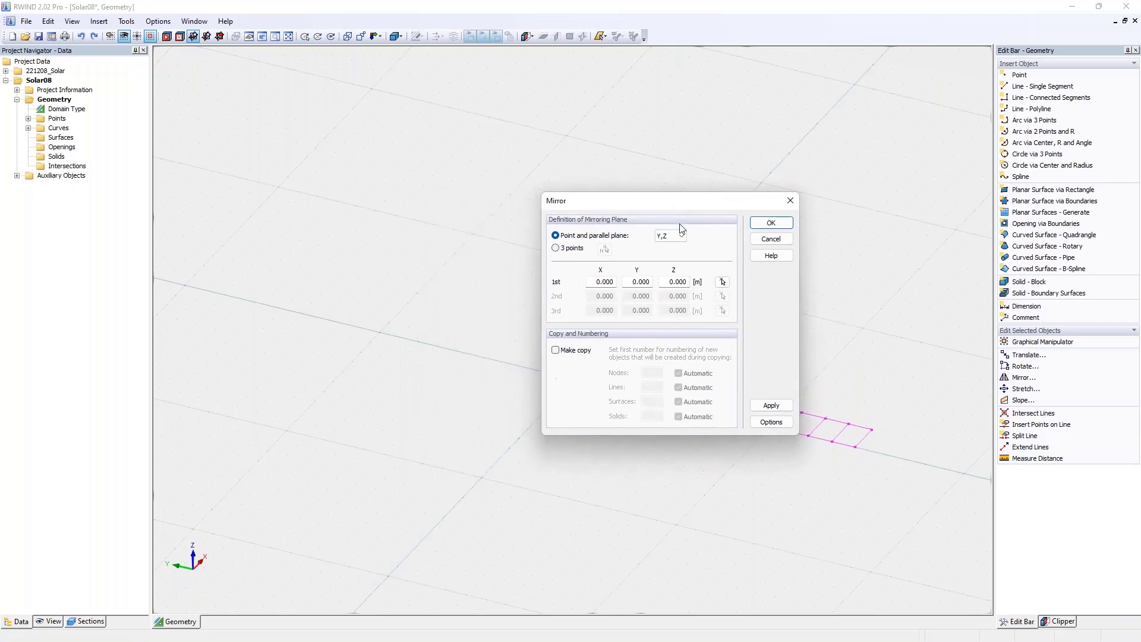
pyautogui.click(671, 236)
pyautogui.click(670, 262)
pyautogui.click(577, 350)
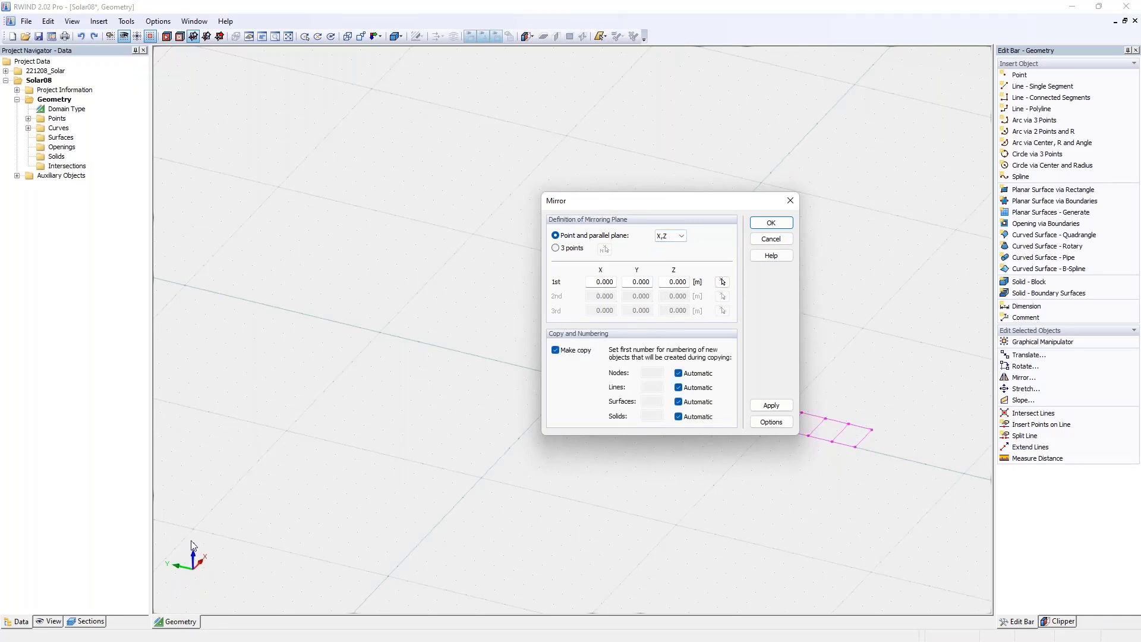
pyautogui.moveTo(646, 205); pyautogui.dragTo(775, 196)
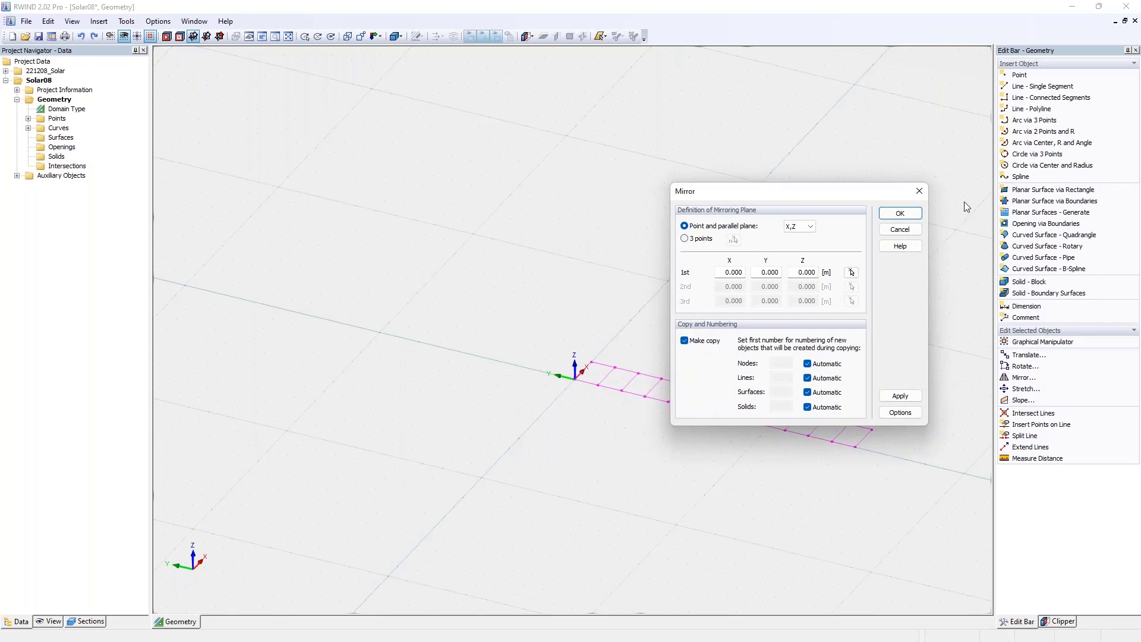
pyautogui.click(897, 214)
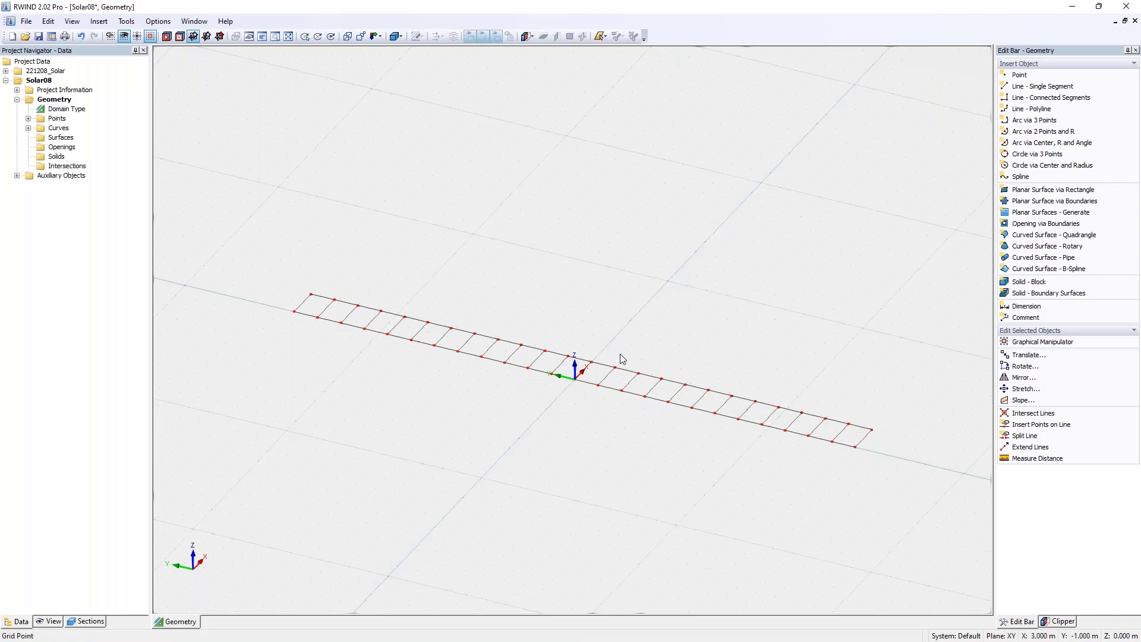
# Step: Generate planar surfaces from all the lines of the panel row and list the model's surfaces
pyautogui.keyDown('ctrl'); pyautogui.moveTo(649, 362); pyautogui.dragTo(330, 243, button='middle'); pyautogui.keyUp('ctrl')
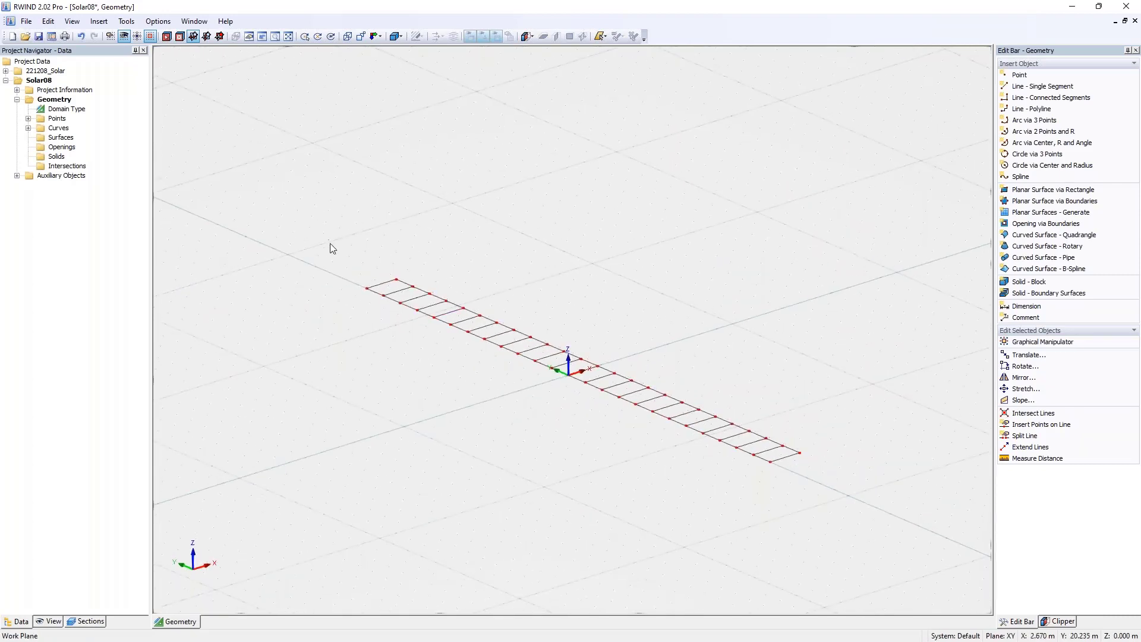
pyautogui.moveTo(330, 244); pyautogui.dragTo(841, 514)
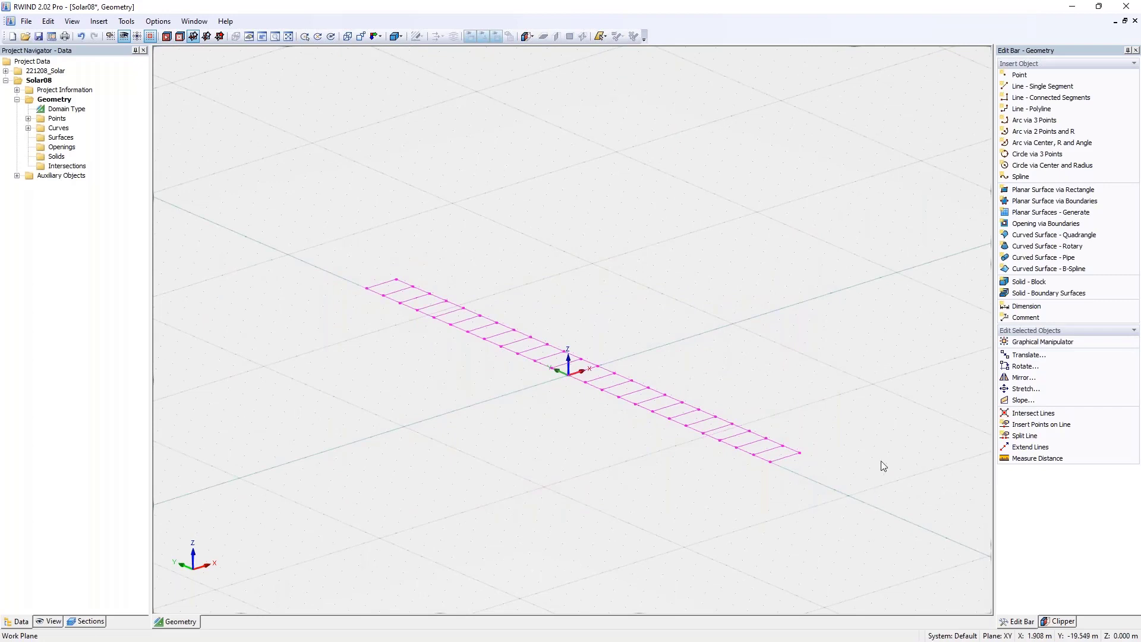
pyautogui.click(1017, 213)
pyautogui.click(640, 352)
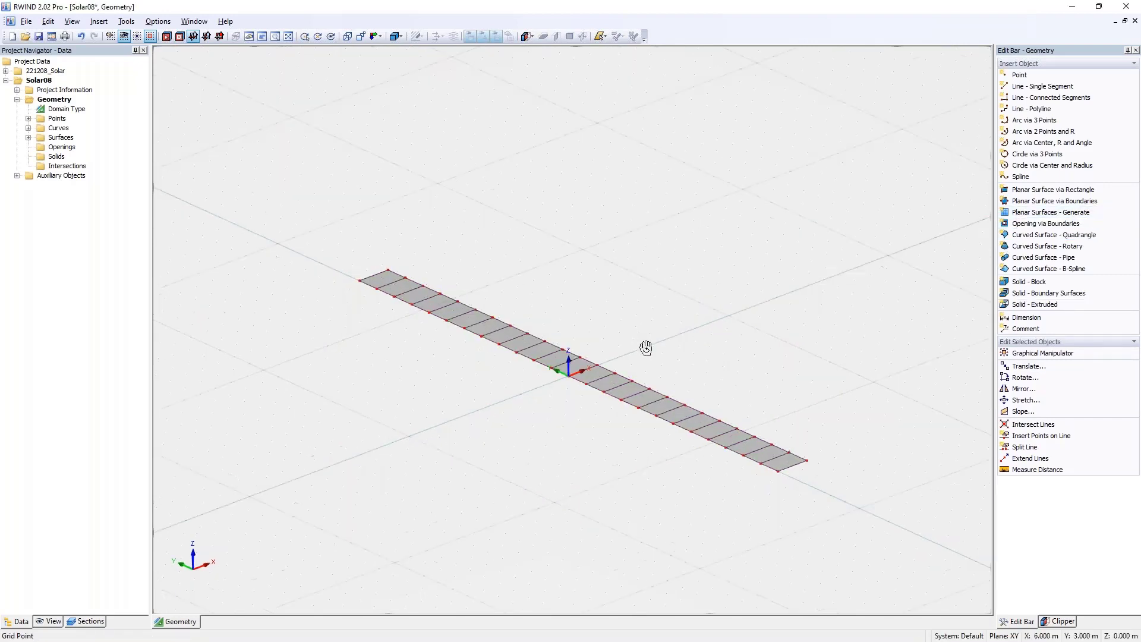
pyautogui.keyDown('ctrl'); pyautogui.moveTo(646, 347); pyautogui.dragTo(641, 340, button='middle'); pyautogui.keyUp('ctrl')
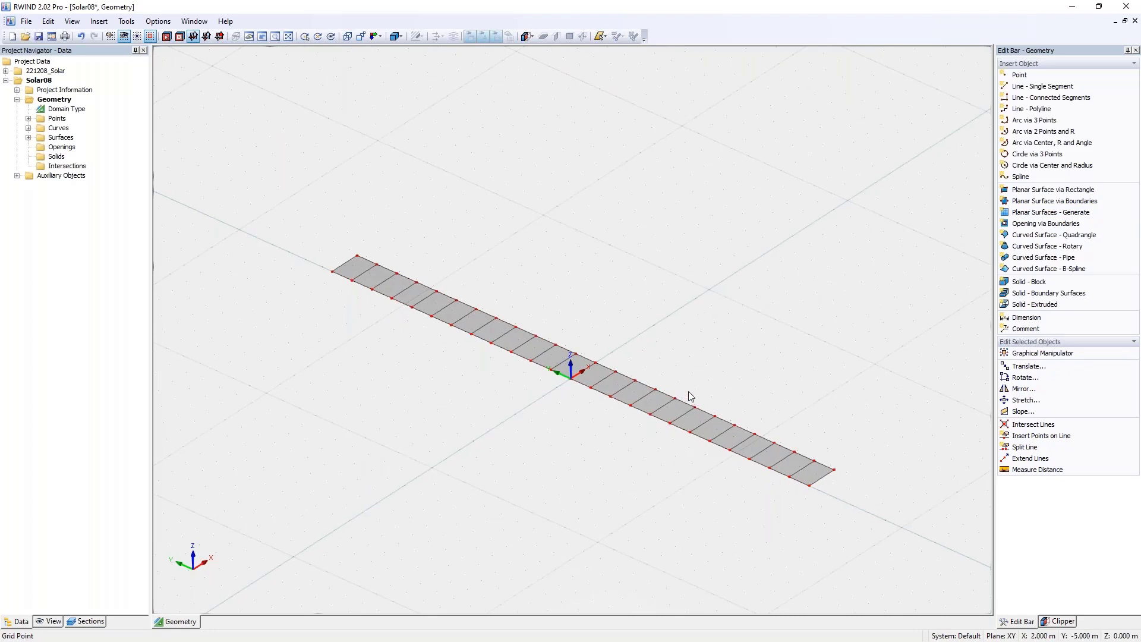
pyautogui.click(29, 138)
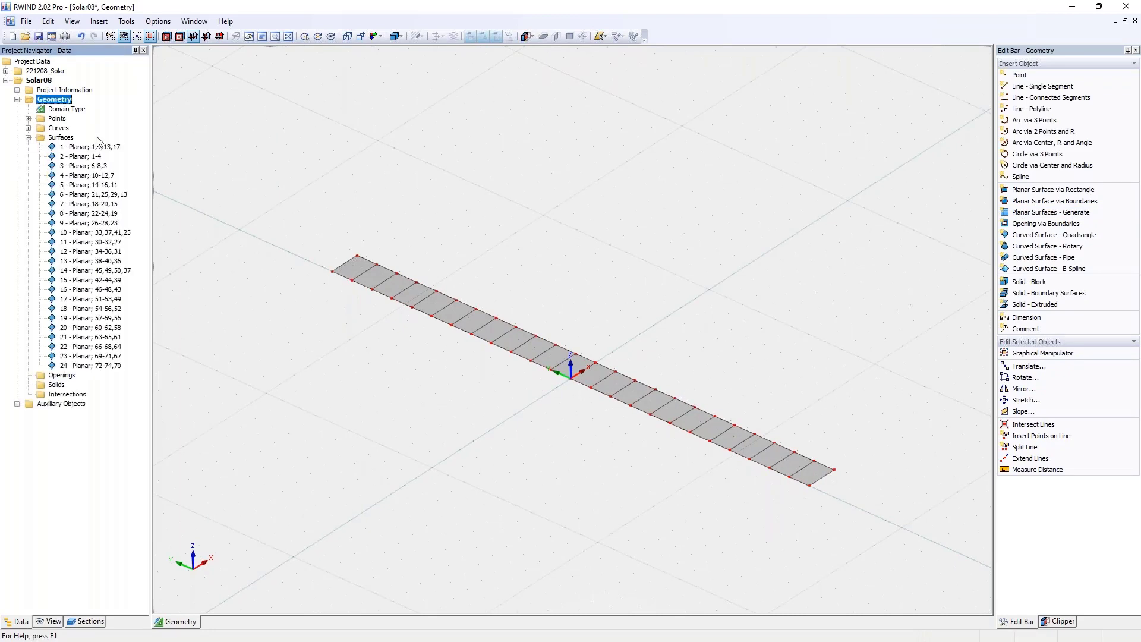
# Step: Translate the complete panel row vertically above the work plane with dX = 0, dY = 0 and zero copies
pyautogui.moveTo(296, 202); pyautogui.dragTo(839, 511)
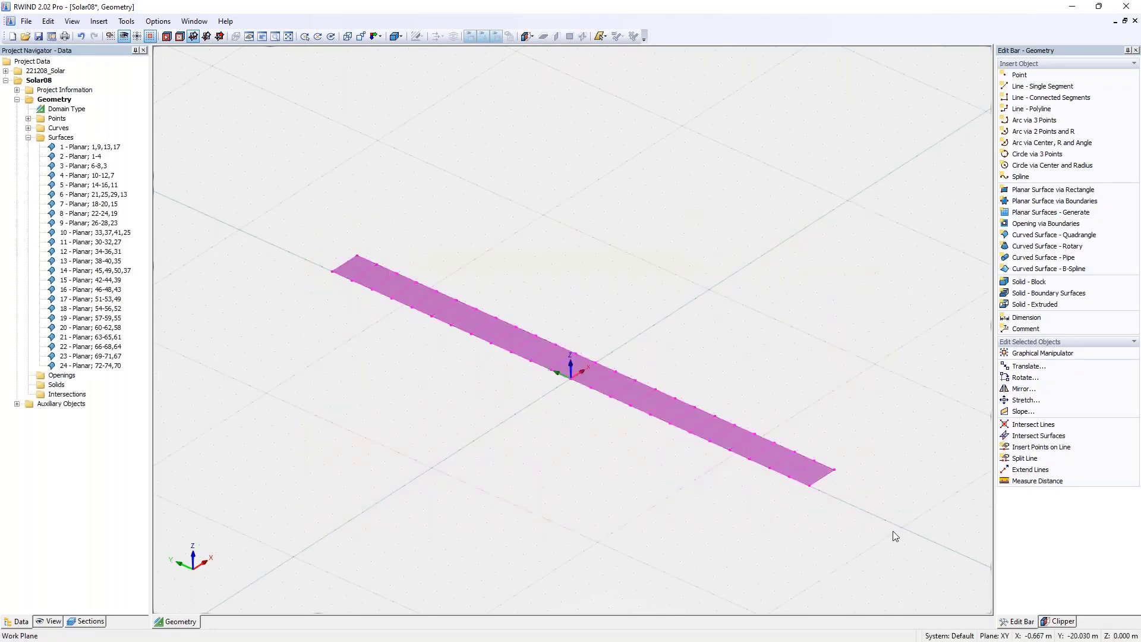
pyautogui.click(1025, 366)
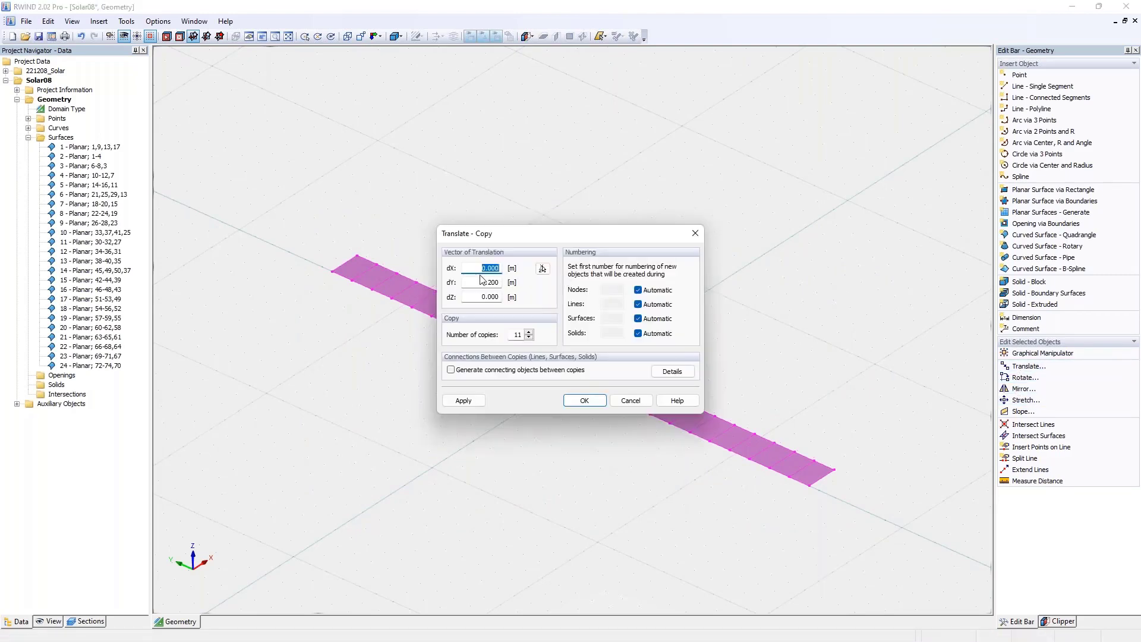
pyautogui.click(500, 282)
pyautogui.write('0')
pyautogui.press('Tab')
pyautogui.press('Tab')
pyautogui.write('0')
pyautogui.click(473, 299)
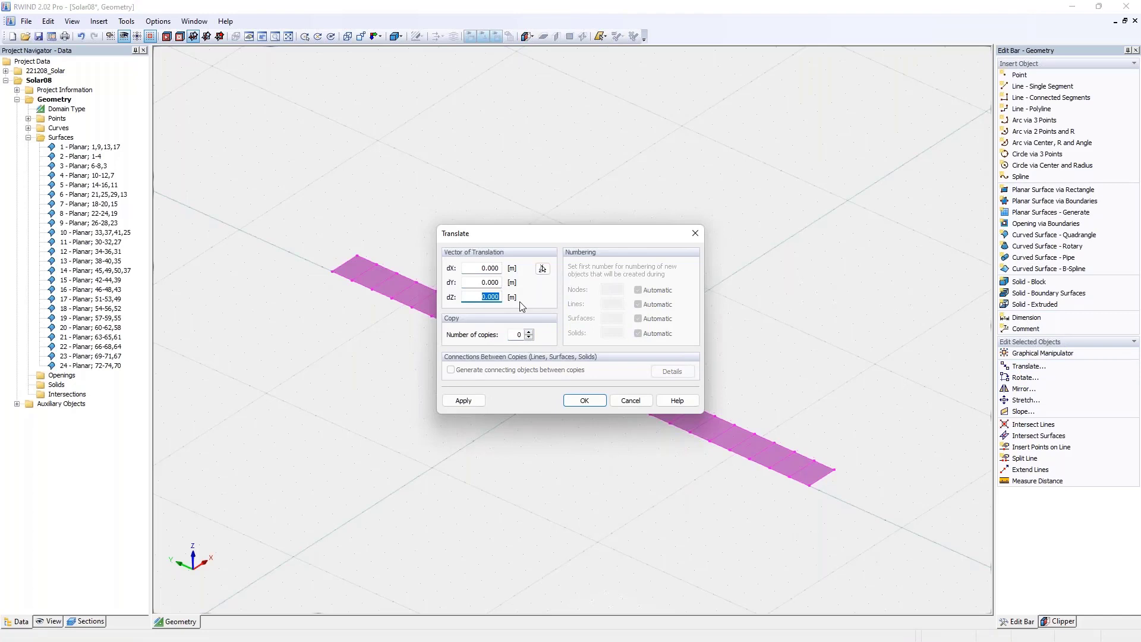
pyautogui.press('BackSpace')
pyautogui.press('Tab')
pyautogui.click(583, 400)
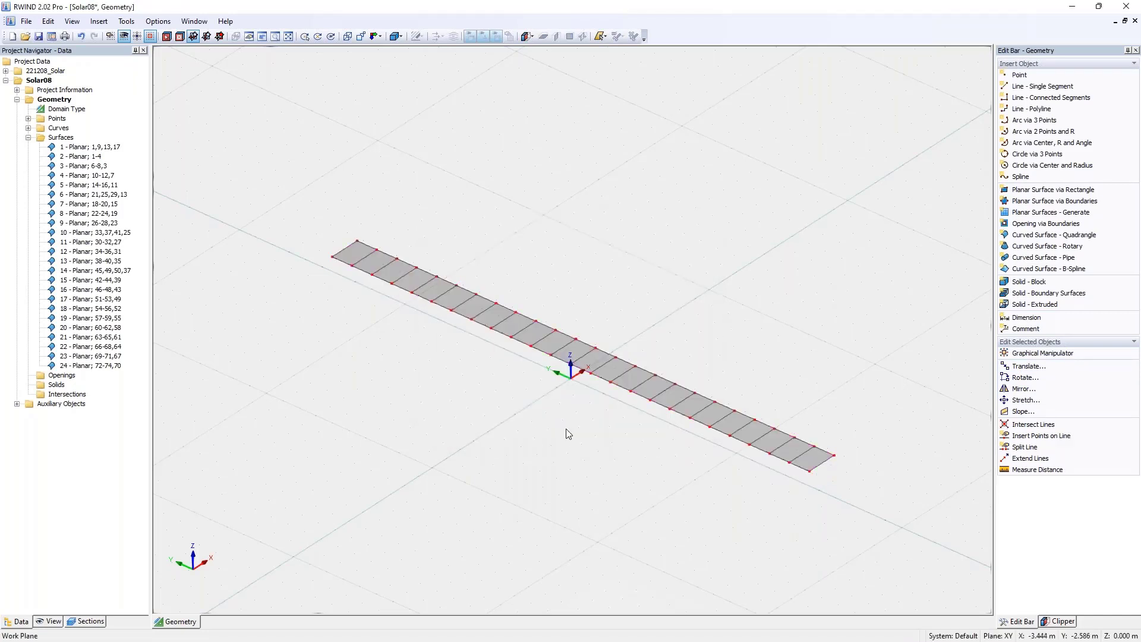
# Step: Rotate the complete panel row by -30° about an axis parallel to Y through the corner point on its near long edge
pyautogui.moveTo(275, 201); pyautogui.dragTo(867, 509)
pyautogui.keyDown('ctrl'); pyautogui.moveTo(830, 506); pyautogui.dragTo(725, 475, button='middle'); pyautogui.keyUp('ctrl')
pyautogui.click(722, 469)
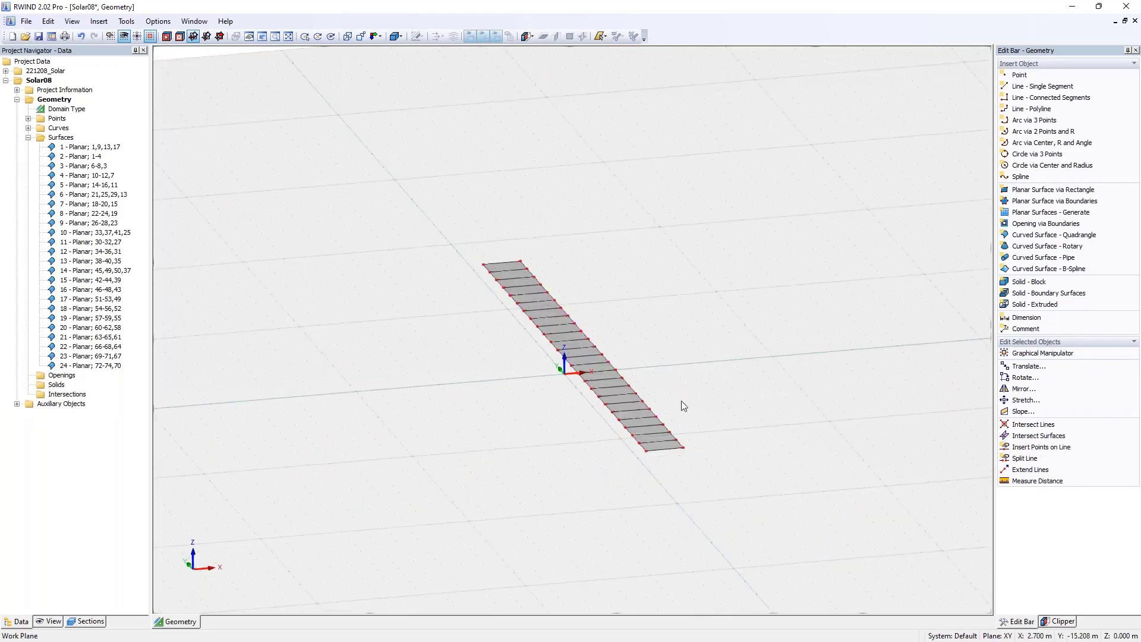
pyautogui.moveTo(459, 238); pyautogui.dragTo(776, 498)
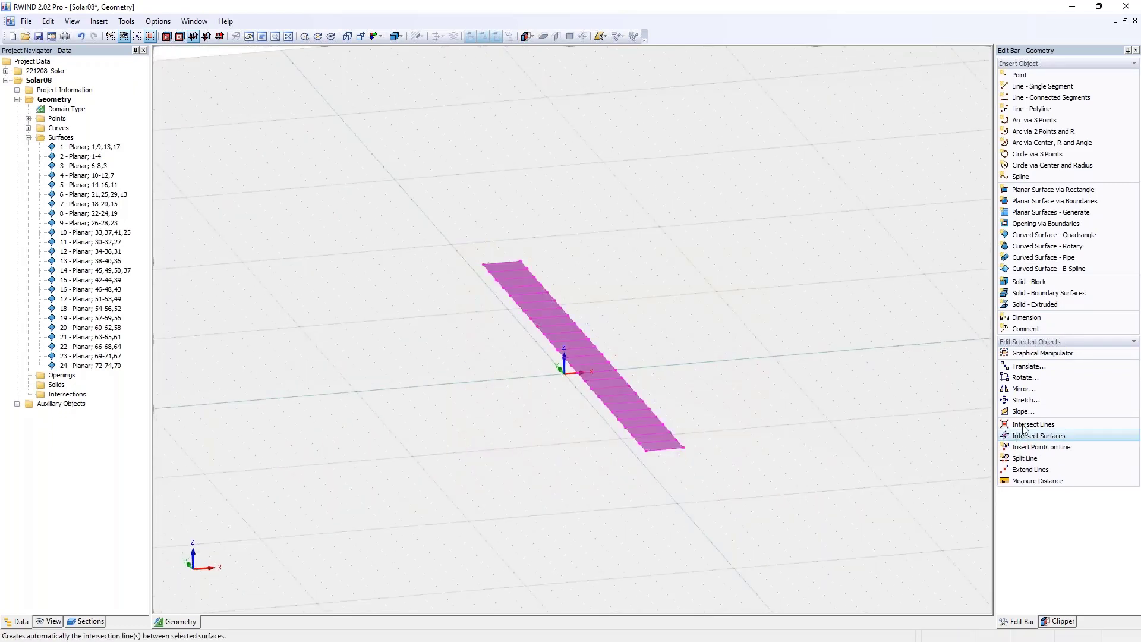
pyautogui.click(1023, 379)
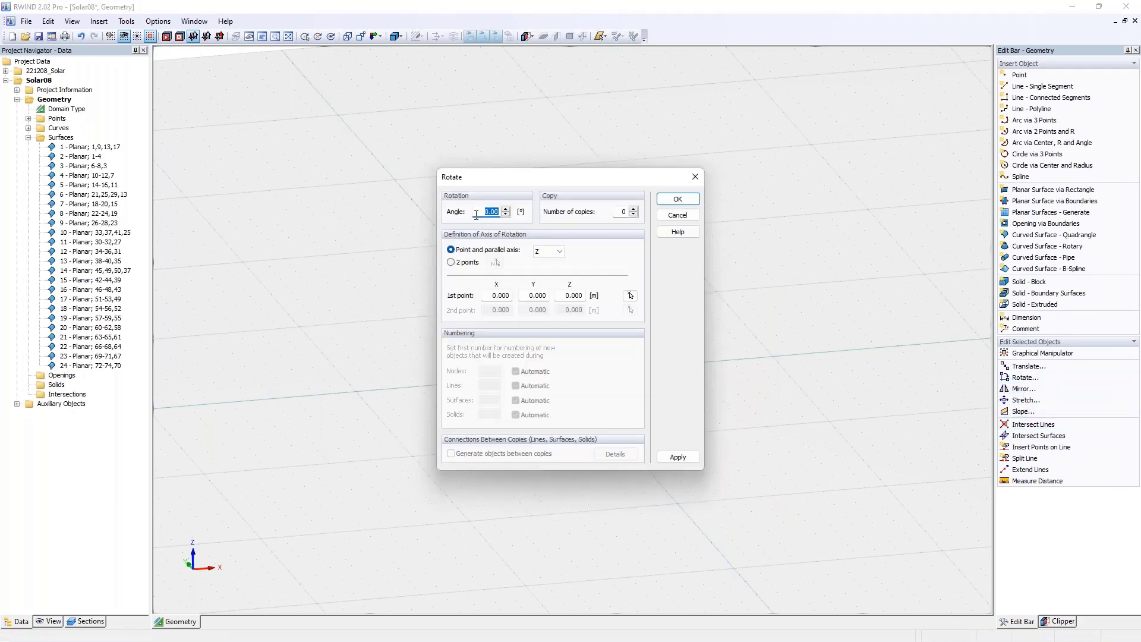
pyautogui.press('BackSpace')
pyautogui.press('Tab')
pyautogui.moveTo(543, 179); pyautogui.dragTo(776, 171)
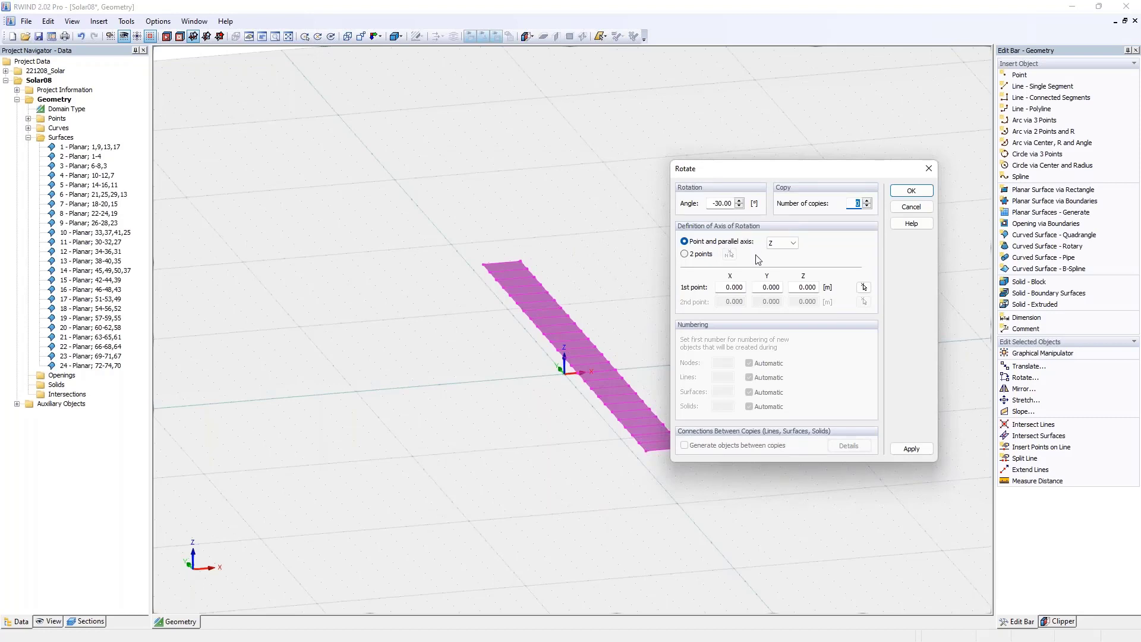
pyautogui.click(777, 245)
pyautogui.click(778, 262)
pyautogui.click(864, 286)
pyautogui.click(647, 451)
pyautogui.click(897, 190)
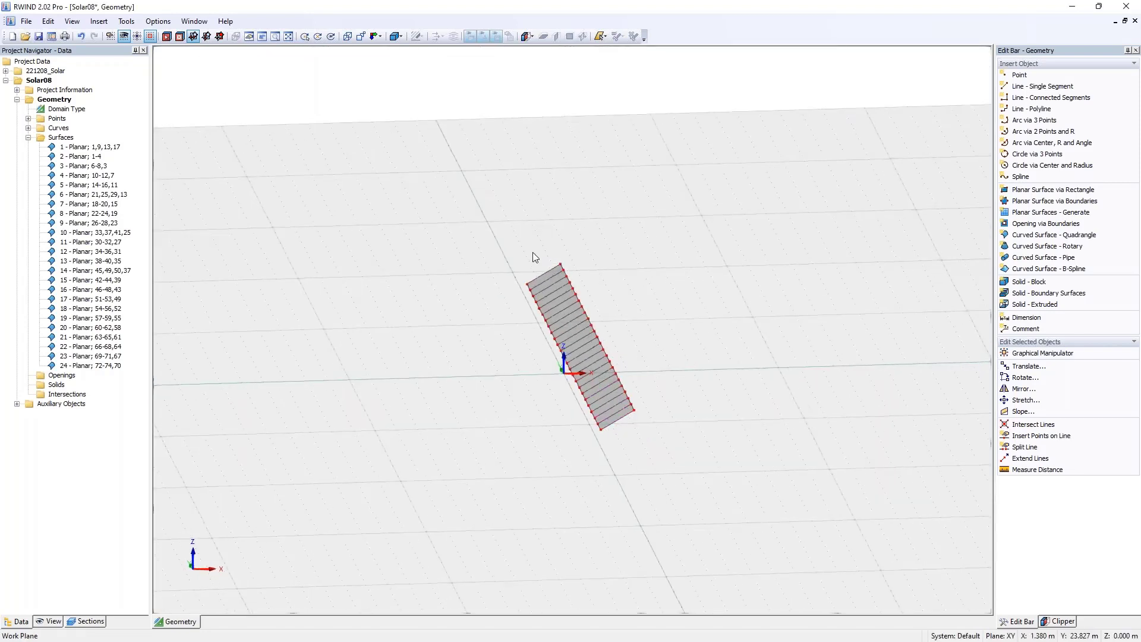
# Step: Split the dividing line at the middle of the panel row with five new nodes, splitting the curve at the inserted nodes
pyautogui.keyDown('ctrl'); pyautogui.moveTo(571, 344); pyautogui.dragTo(690, 439, button='middle'); pyautogui.keyUp('ctrl')
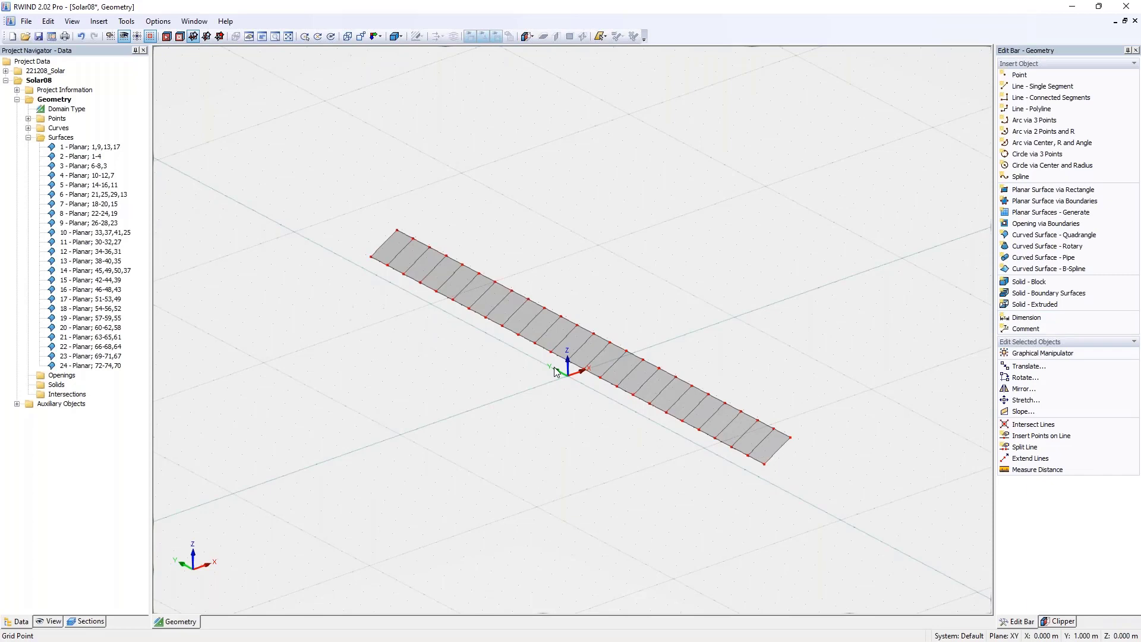
pyautogui.moveTo(560, 366)
pyautogui.keyDown('ctrl'); pyautogui.mouseDown(button='middle')
pyautogui.moveTo(682, 483)
pyautogui.moveTo(578, 372)
pyautogui.mouseUp(button='middle'); pyautogui.keyUp('ctrl')
pyautogui.scroll(2, 578, 382)
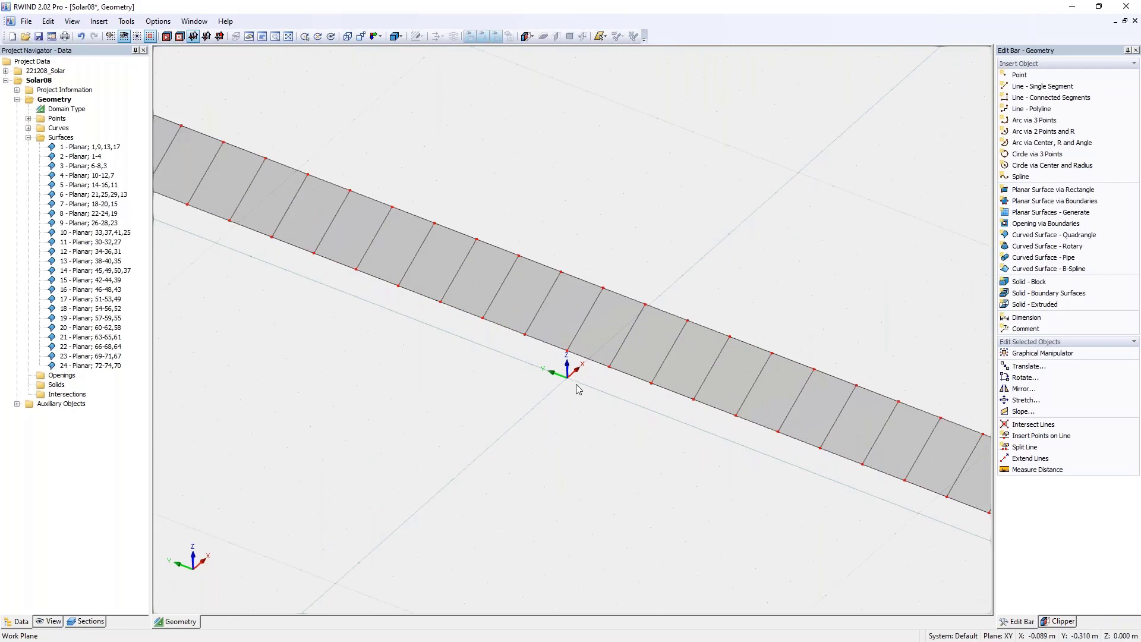
pyautogui.scroll(-3, 579, 387)
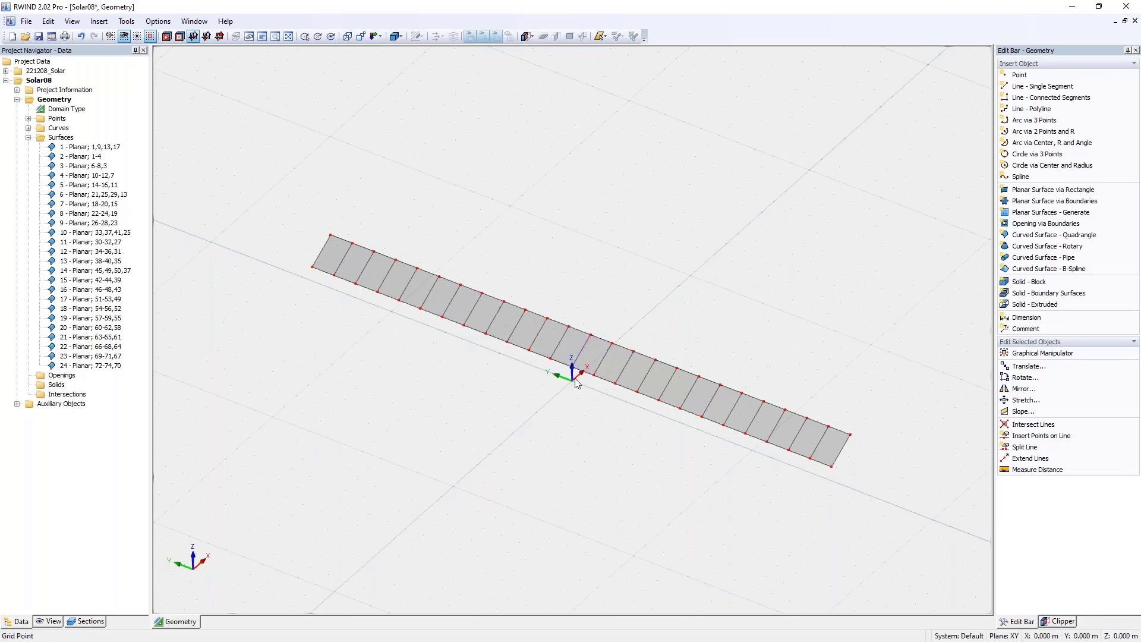
pyautogui.rightClick(580, 353)
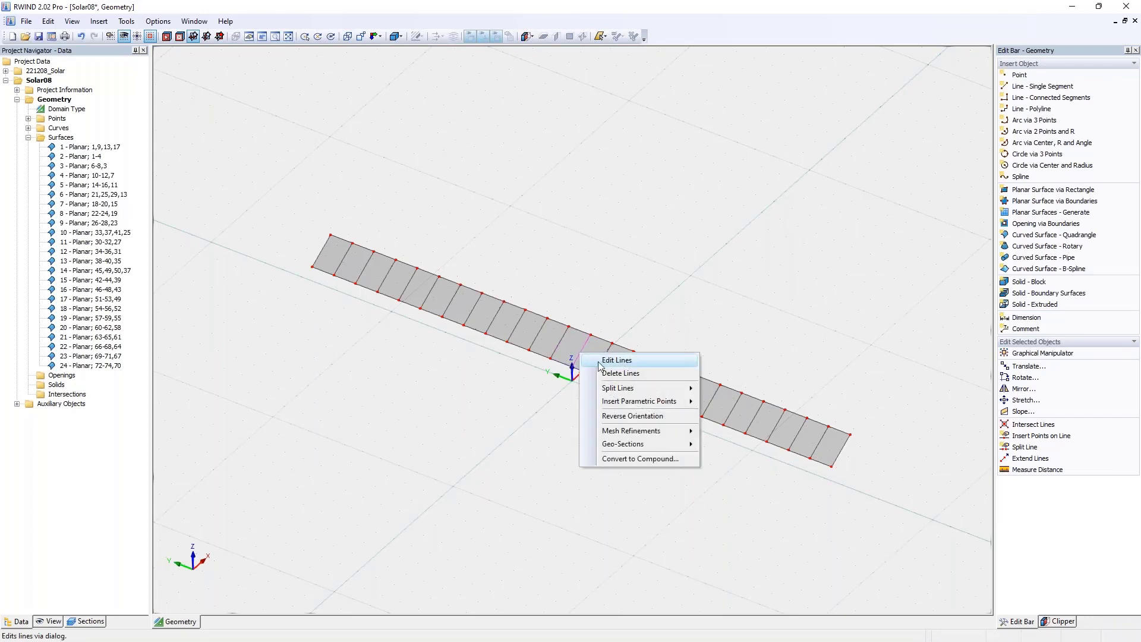
pyautogui.moveTo(626, 389)
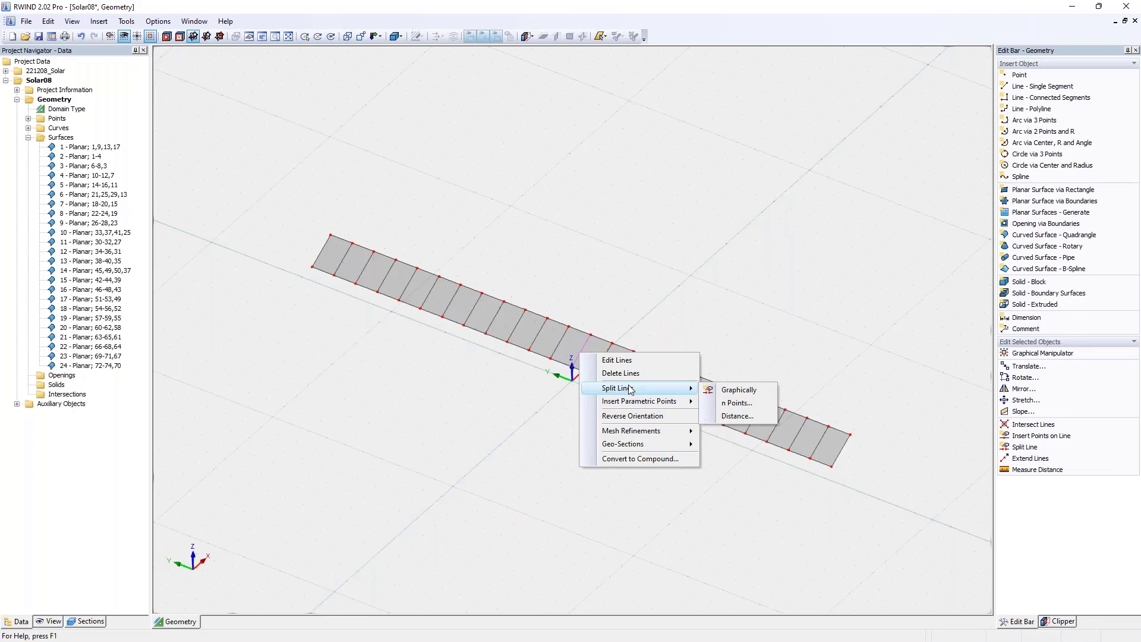
pyautogui.click(737, 389)
pyautogui.rightClick(584, 355)
pyautogui.rightClick(584, 355)
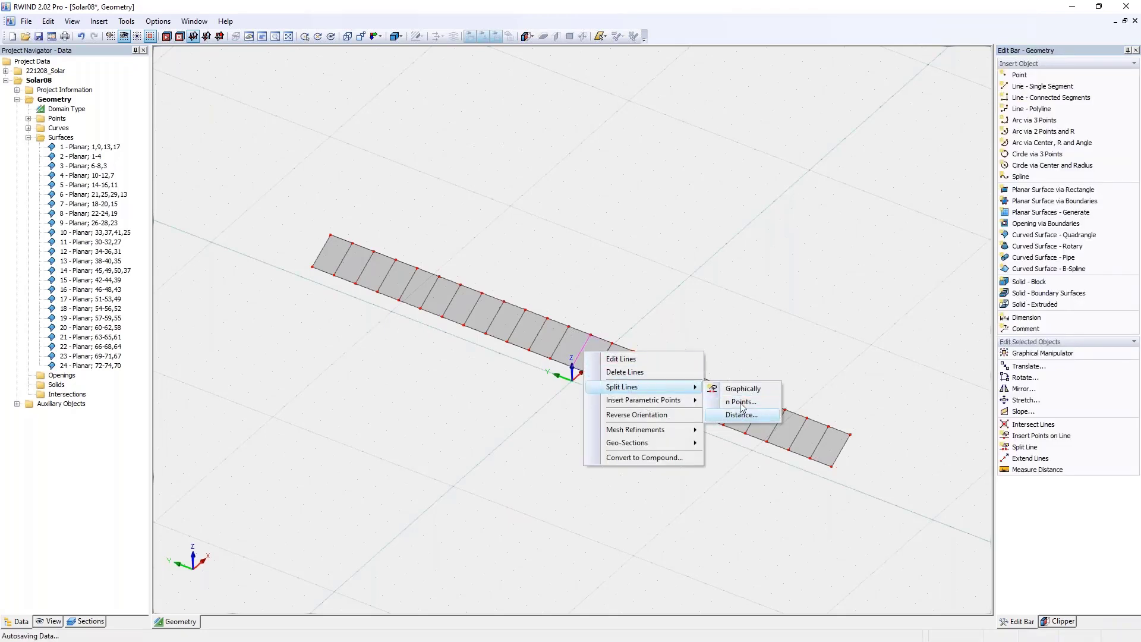
pyautogui.click(741, 403)
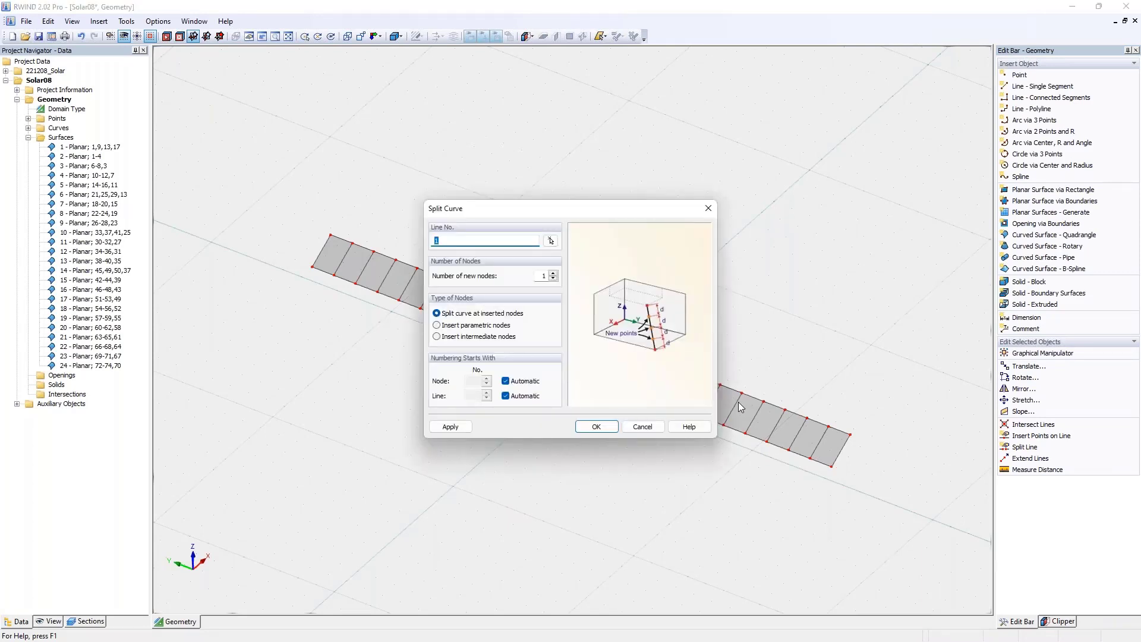
pyautogui.click(544, 276)
pyautogui.write('5')
pyautogui.click(595, 429)
# Step: Copy the lowest and highest inserted points of the split line once with dZ = -0.8 m
pyautogui.scroll(8, 578, 368)
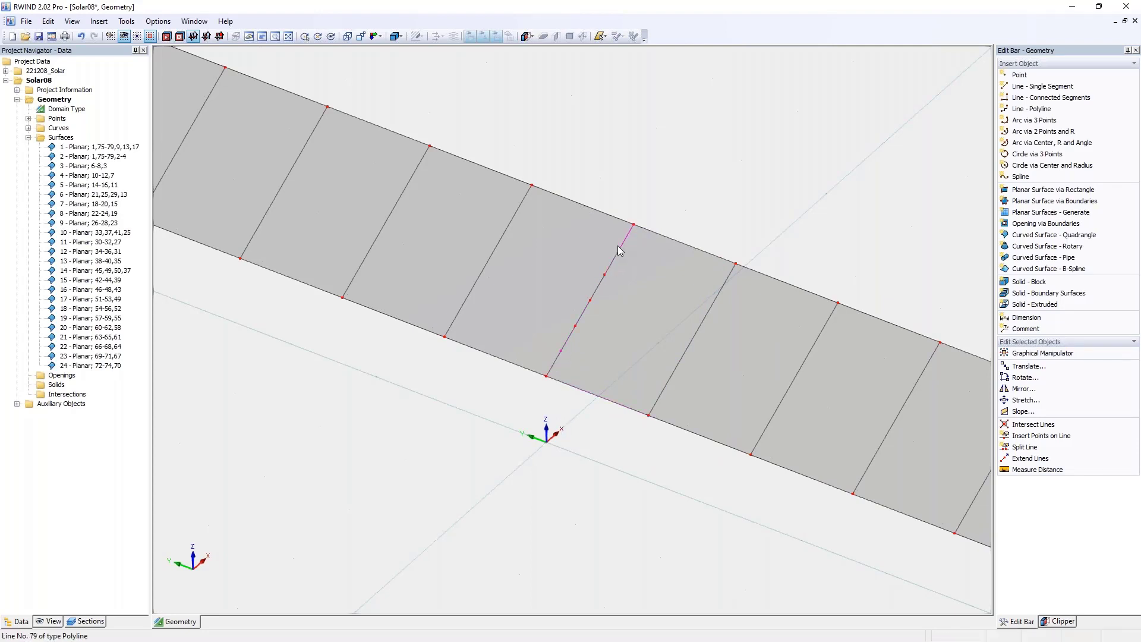
pyautogui.click(1028, 366)
pyautogui.doubleClick(485, 296)
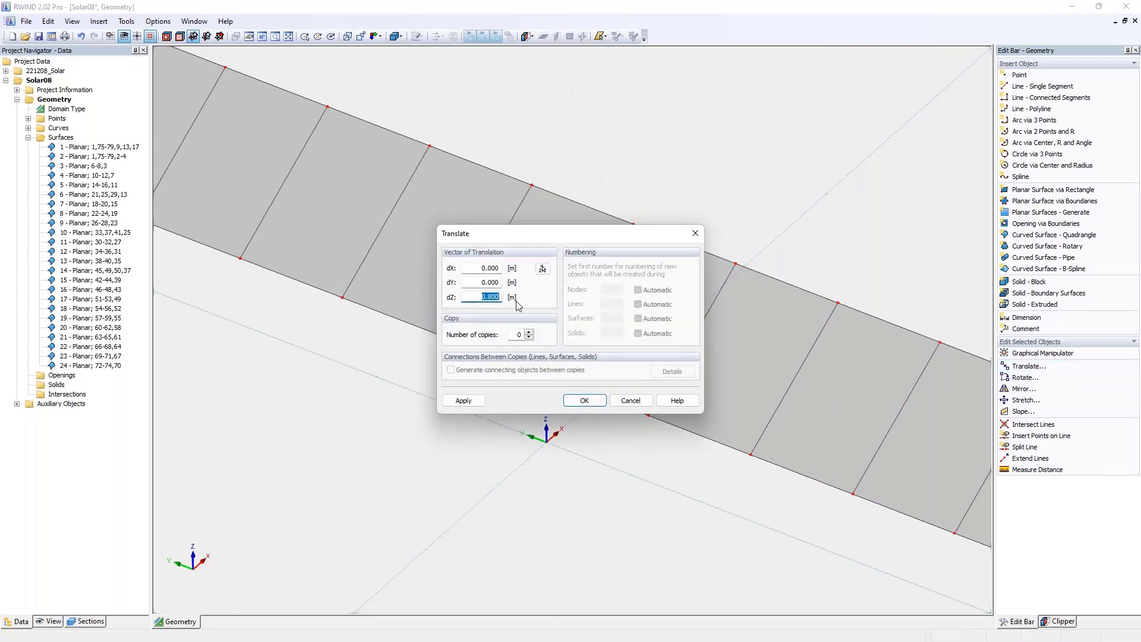
pyautogui.write('-.8')
pyautogui.click(528, 331)
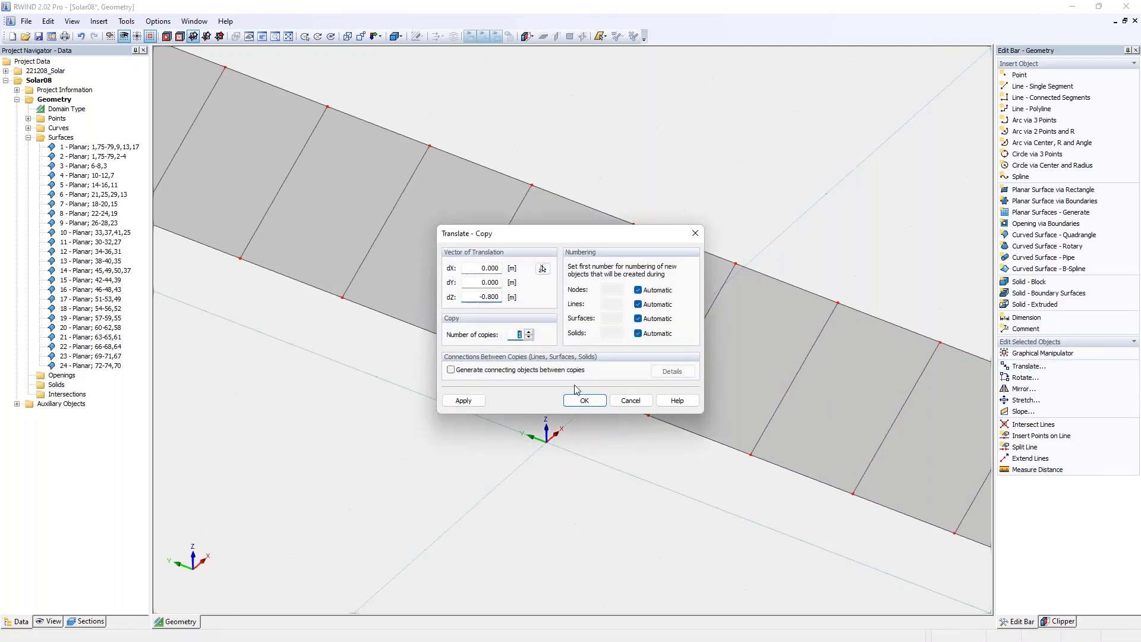
pyautogui.click(584, 400)
# Step: Set coordinate Z of both copied points to 0 so they lie on the ground plane
pyautogui.keyDown('ctrl'); pyautogui.moveTo(616, 415); pyautogui.dragTo(563, 416, button='middle'); pyautogui.keyUp('ctrl')
pyautogui.doubleClick(563, 409)
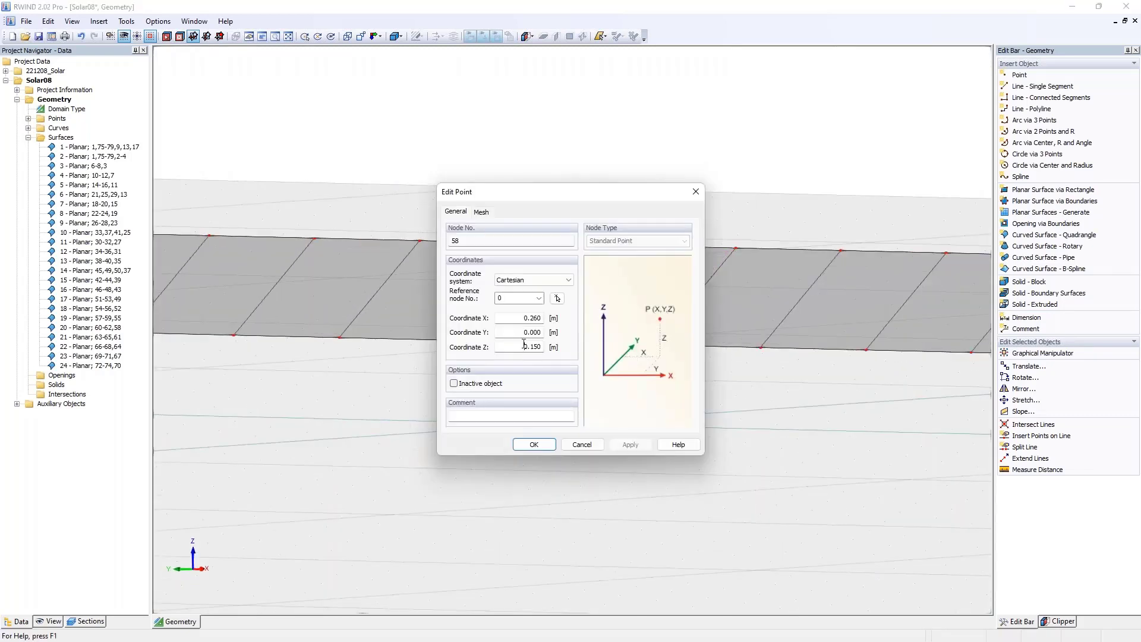
pyautogui.click(540, 446)
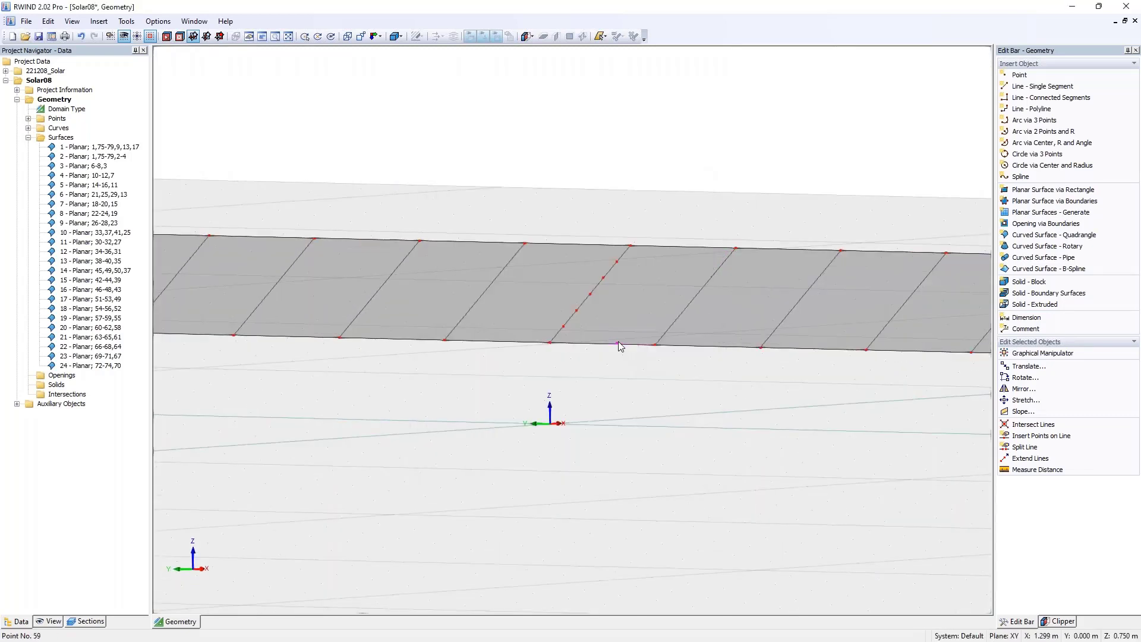
pyautogui.doubleClick(619, 347)
pyautogui.doubleClick(525, 347)
pyautogui.click(544, 444)
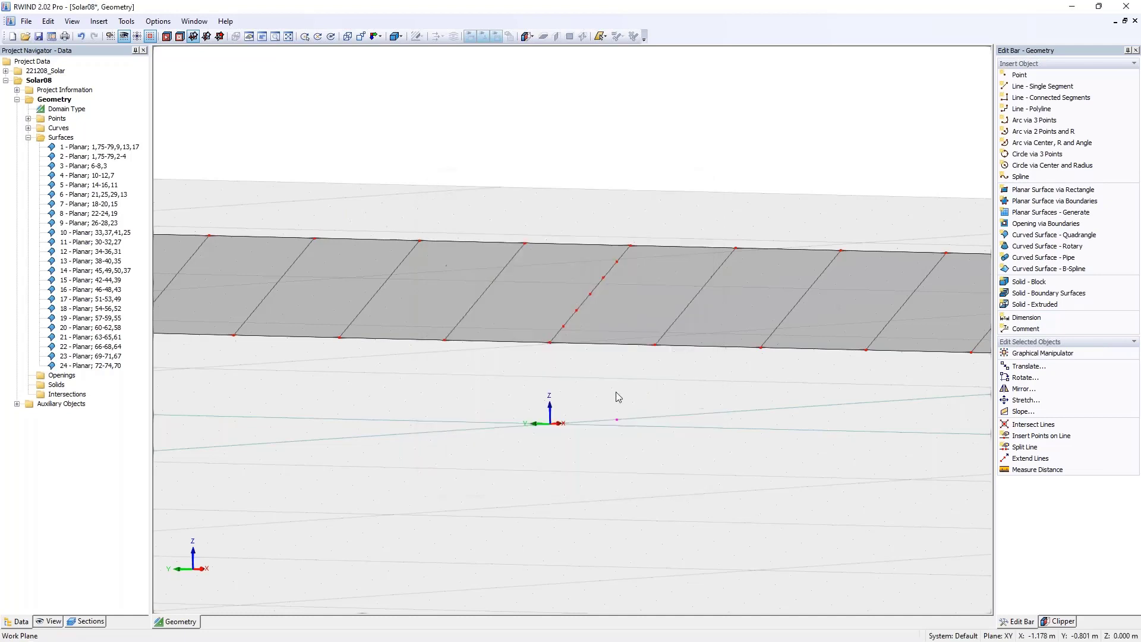
# Step: Copy the ground point farther from the origin by dX = 0.1 m and dY = -0.1 m
pyautogui.keyDown('ctrl'); pyautogui.moveTo(637, 382); pyautogui.dragTo(561, 408, button='middle'); pyautogui.keyUp('ctrl')
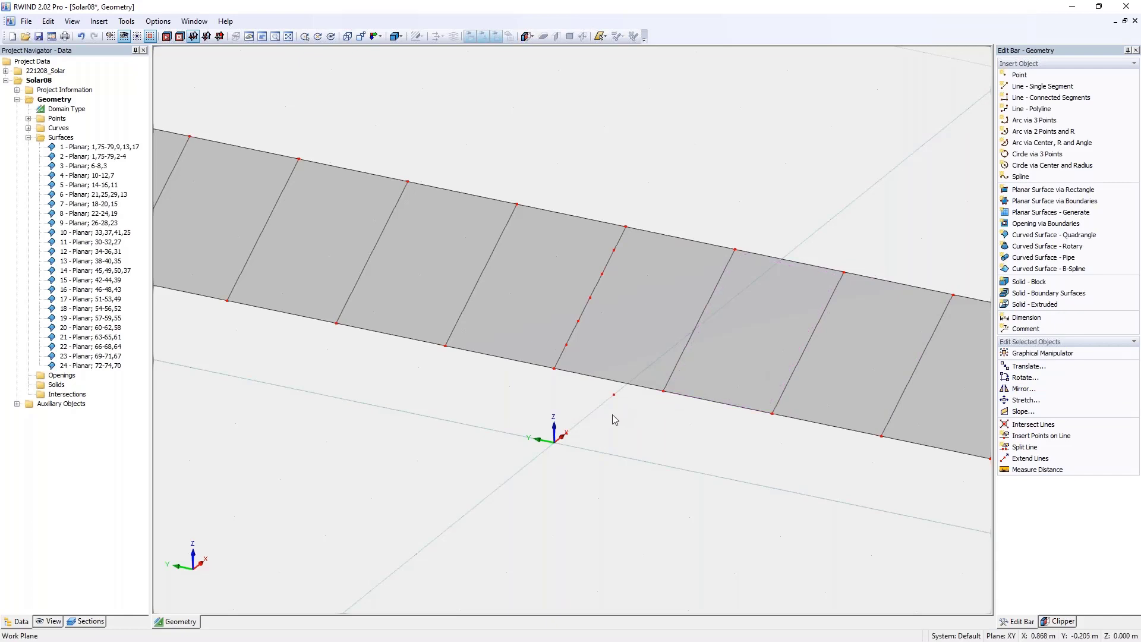
pyautogui.scroll(3, 604, 406)
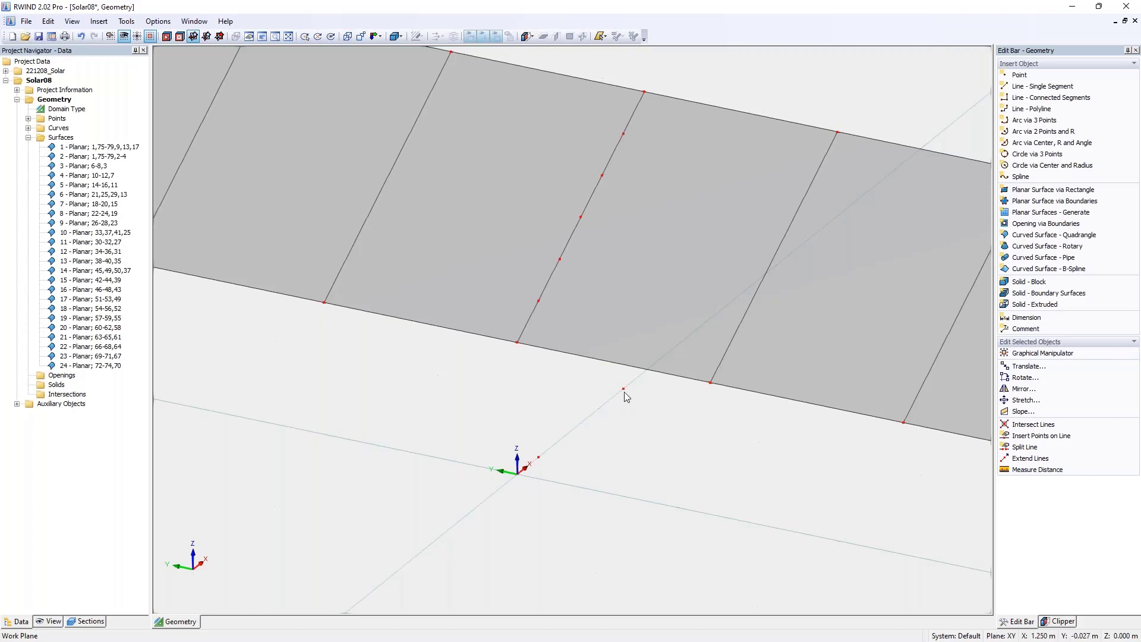
pyautogui.click(624, 389)
pyautogui.hotkey('ctrl', 'm')
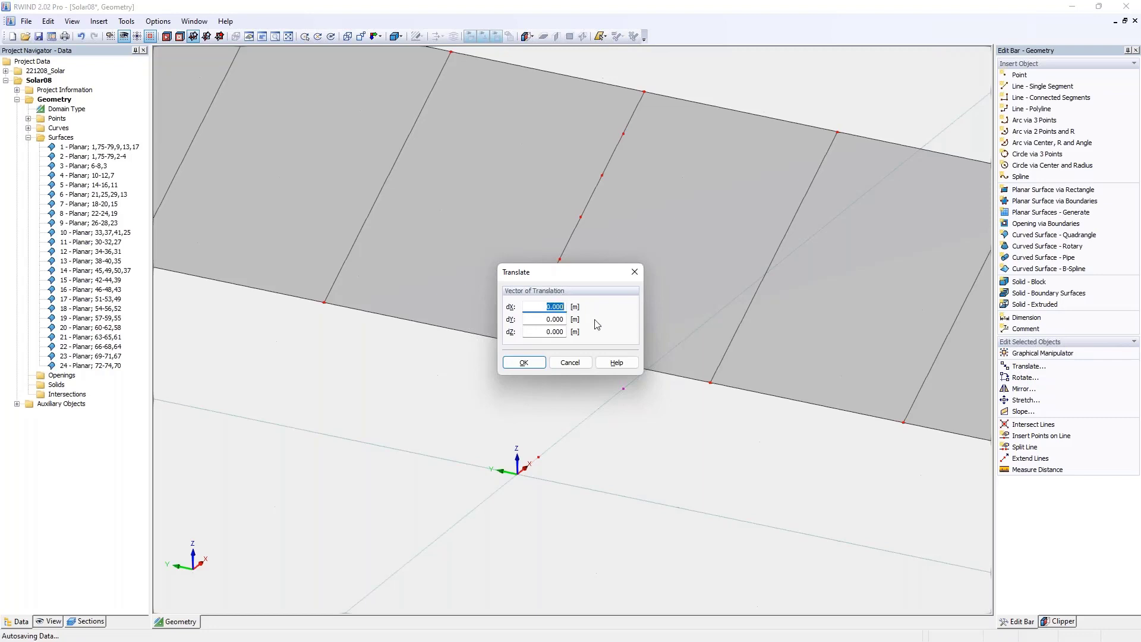
pyautogui.write(',1')
pyautogui.press('Tab')
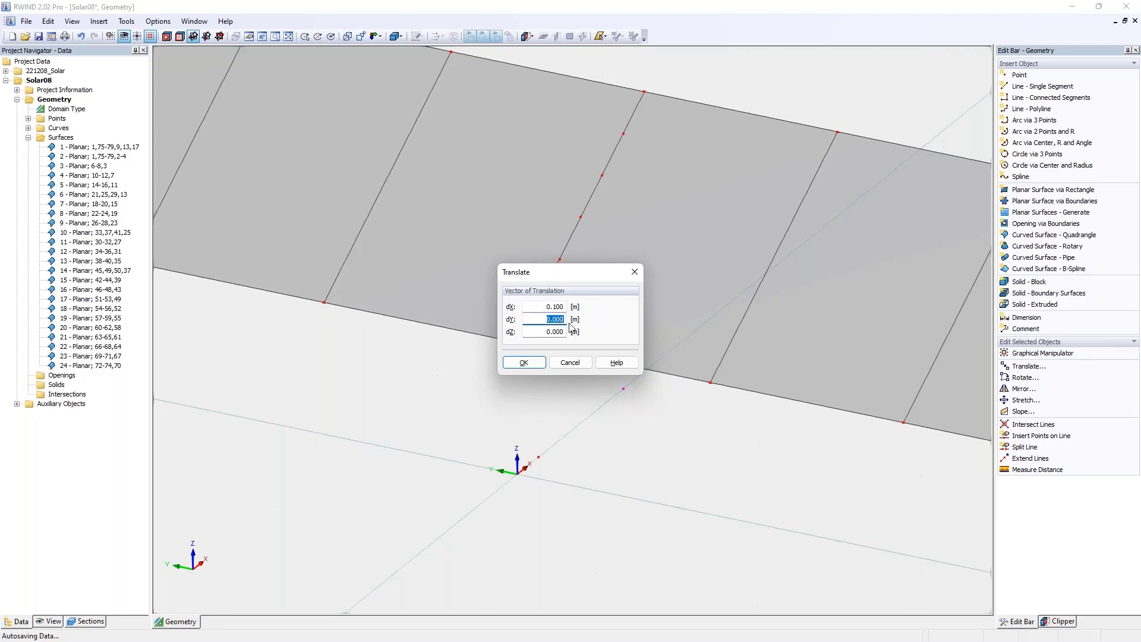
pyautogui.write('-,1')
pyautogui.press('Tab')
pyautogui.click(531, 362)
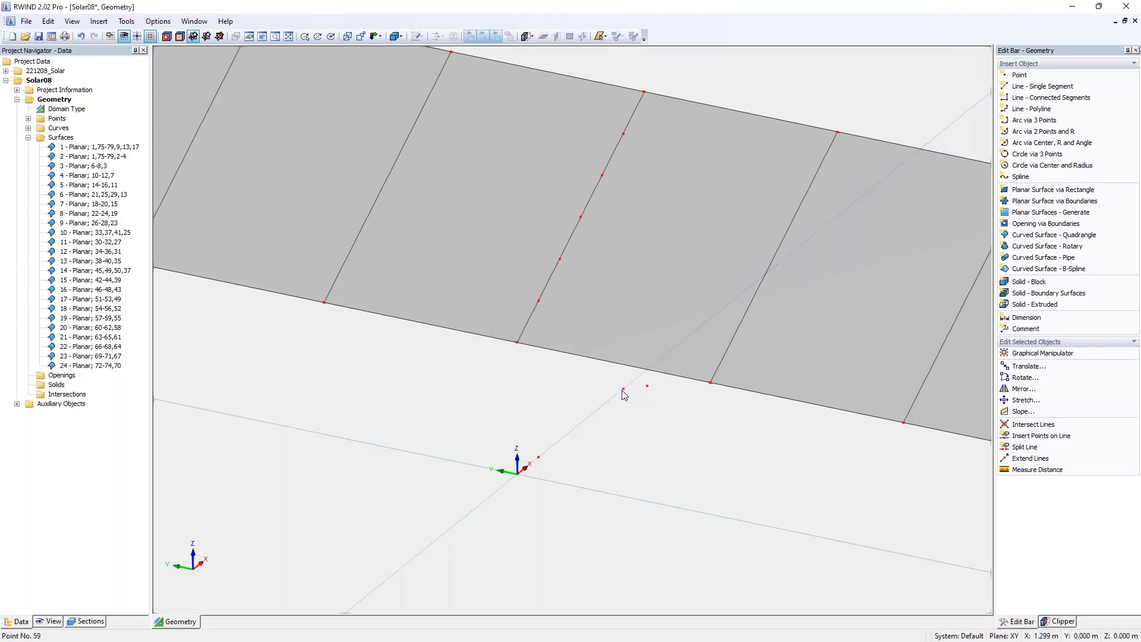
# Step: Copy the same ground point by dX = -0.1 m and dY = 0.1 m
pyautogui.hotkey('ctrl', 'm')
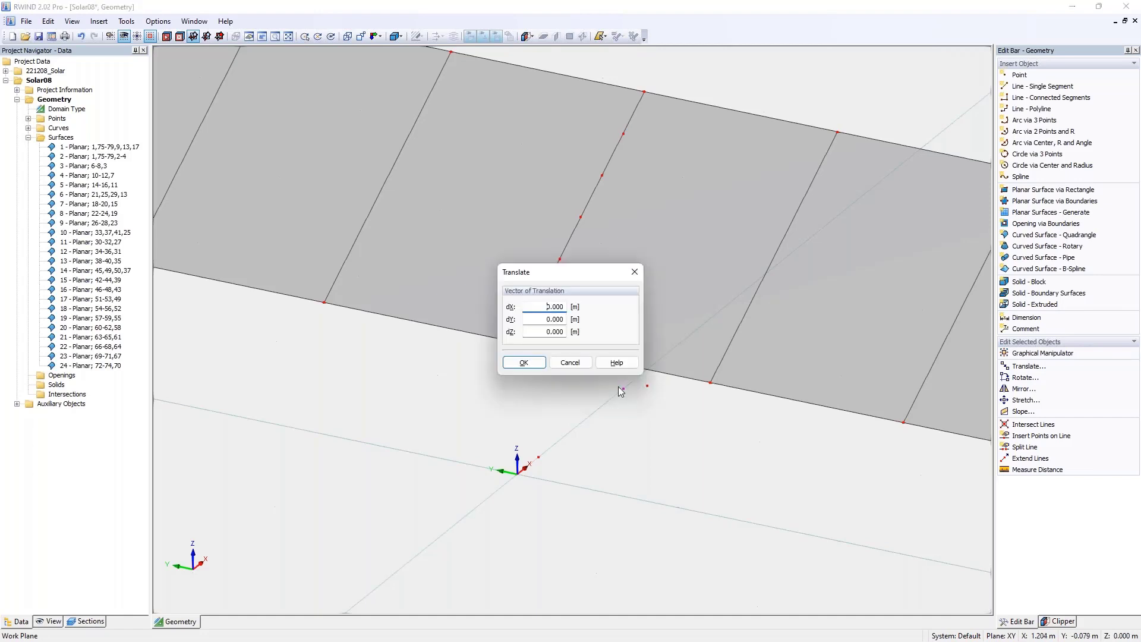
pyautogui.write('-0')
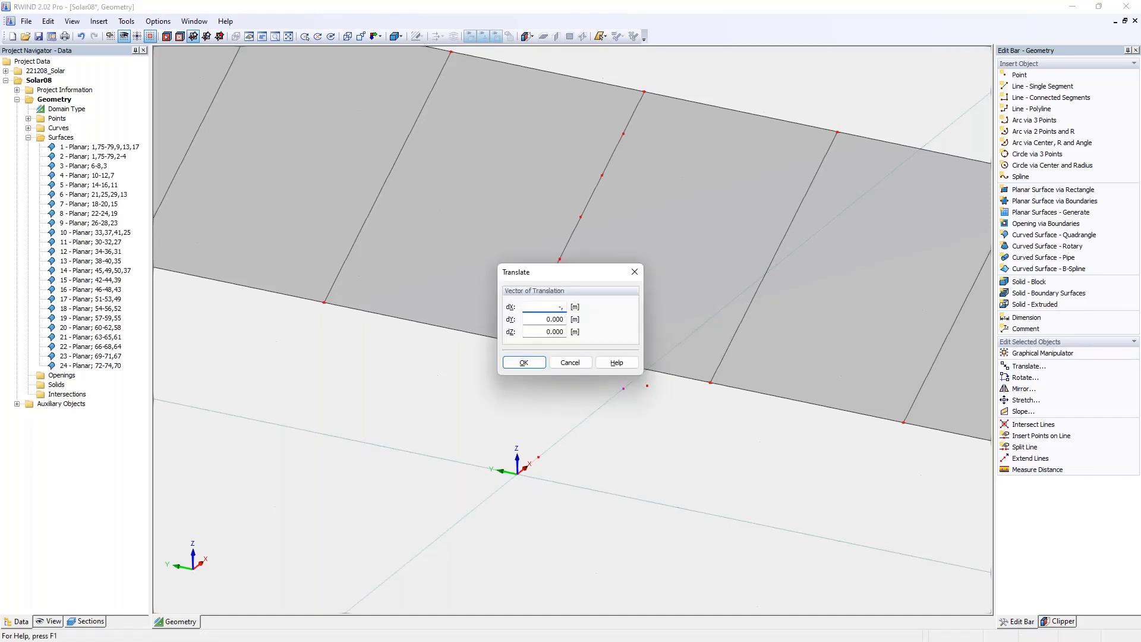
pyautogui.write('.1')
pyautogui.press('Tab')
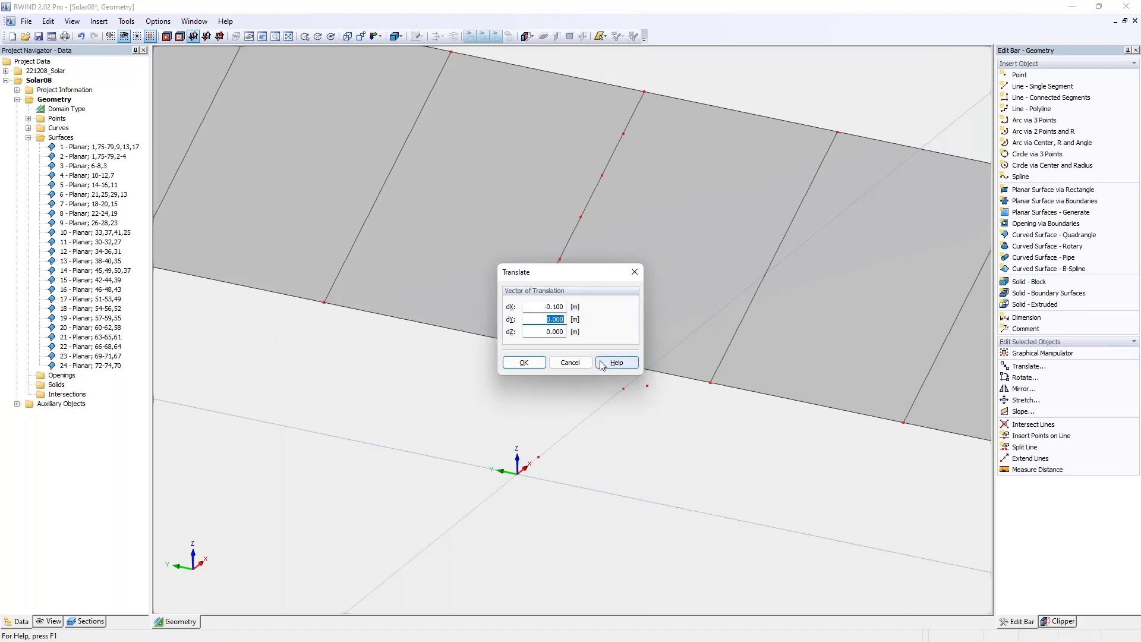
pyautogui.write('.1')
pyautogui.press('Tab')
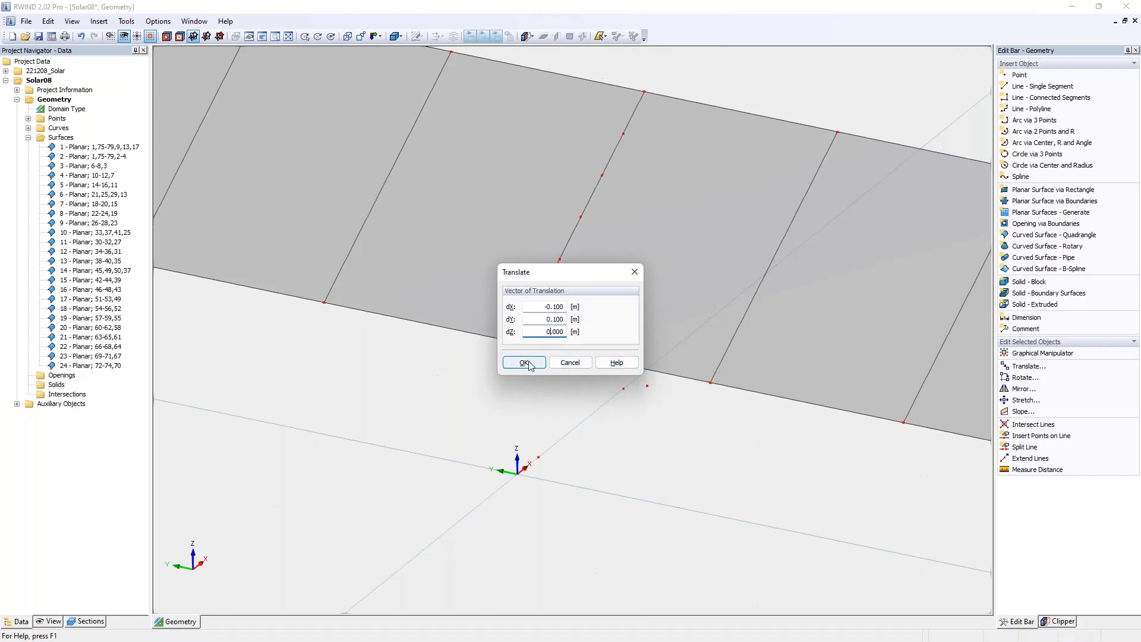
pyautogui.click(524, 362)
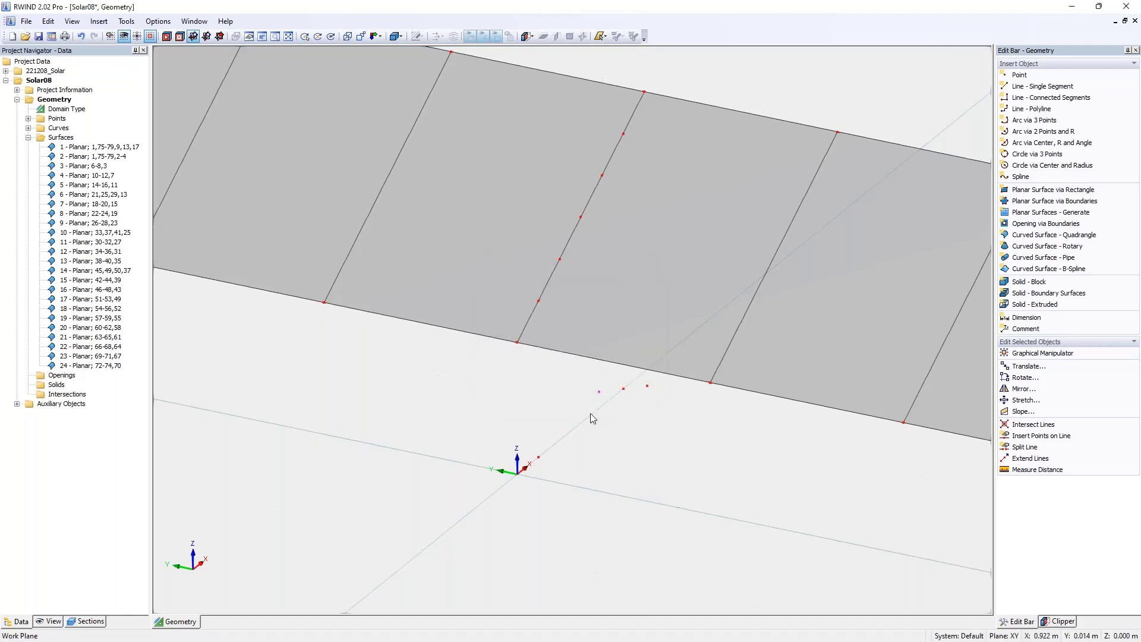
# Step: Draw a rectangular planar surface between the two offset corner points and place a copy on the ground point near the origin
pyautogui.click(1052, 189)
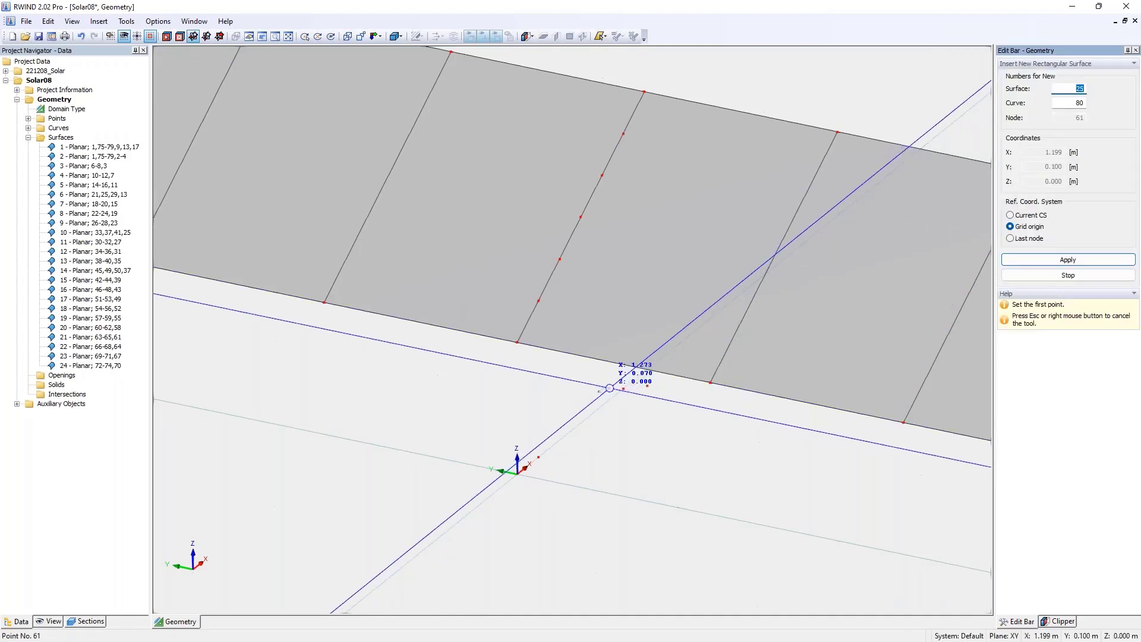
pyautogui.click(599, 392)
pyautogui.click(647, 386)
pyautogui.rightClick(635, 396)
pyautogui.click(633, 394)
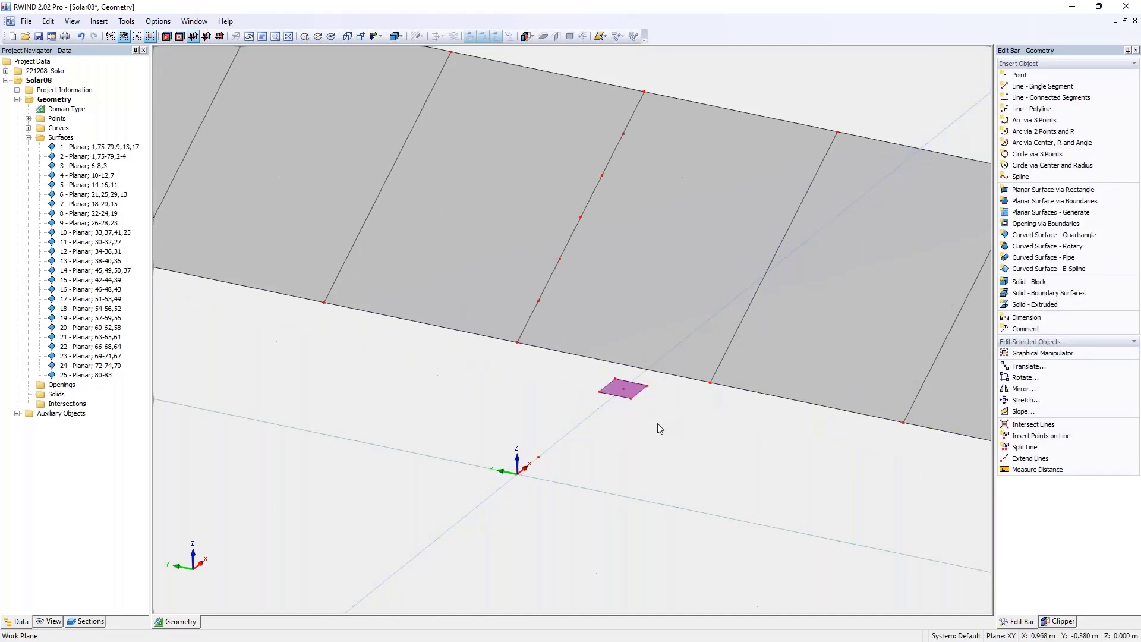
pyautogui.scroll(2, 631, 409)
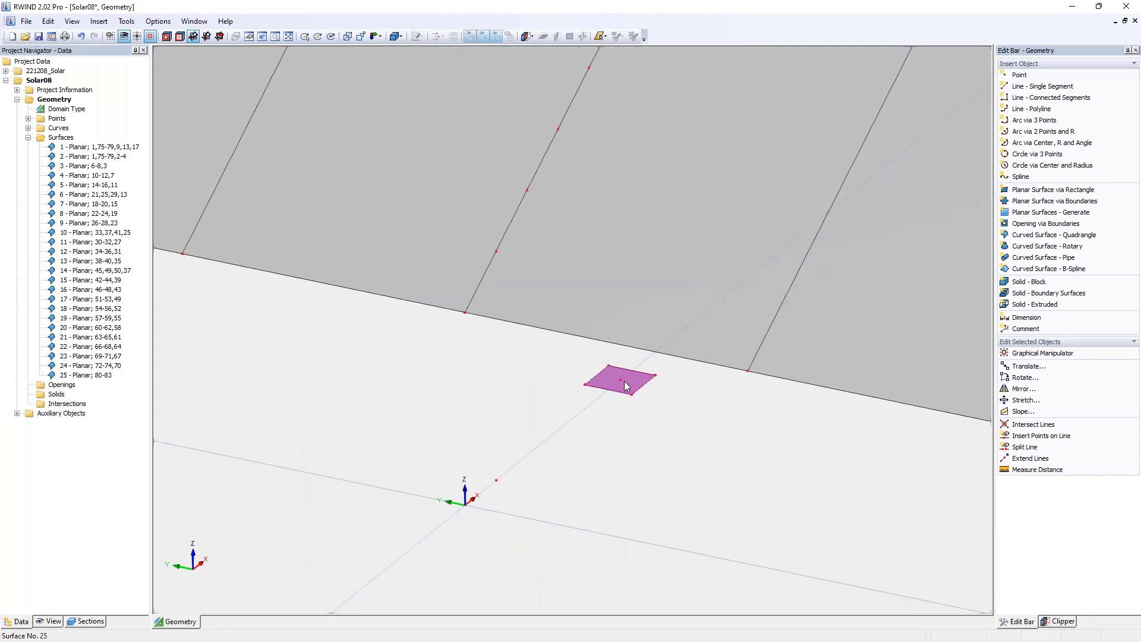
pyautogui.keyDown('ctrl'); pyautogui.moveTo(612, 392); pyautogui.dragTo(500, 479); pyautogui.keyUp('ctrl')
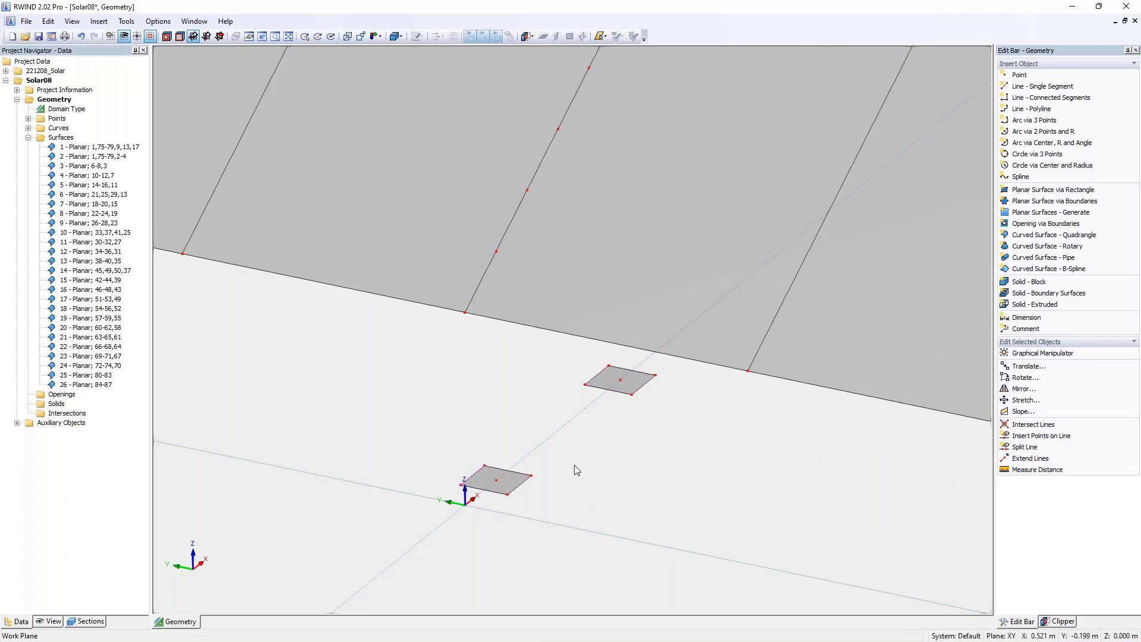
# Step: Extrude both square ground surfaces upward by 1.9 m, perpendicular to the surface, as support columns through the panel row
pyautogui.scroll(-3, 574, 464)
pyautogui.moveTo(464, 406); pyautogui.dragTo(714, 521)
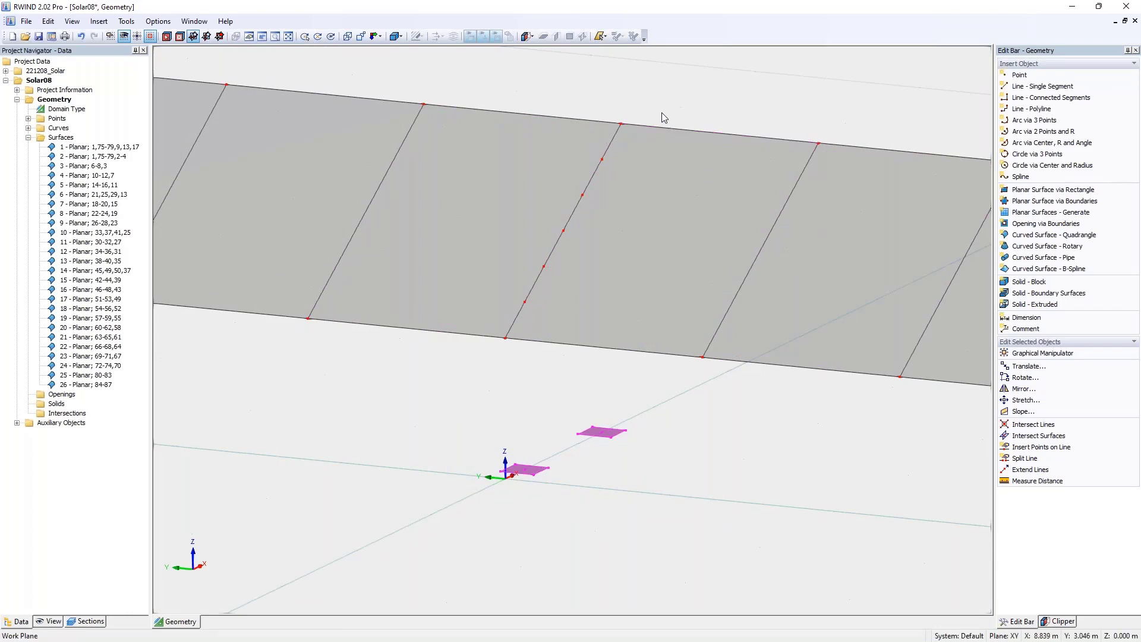
pyautogui.click(1029, 304)
pyautogui.scroll(-2, 665, 297)
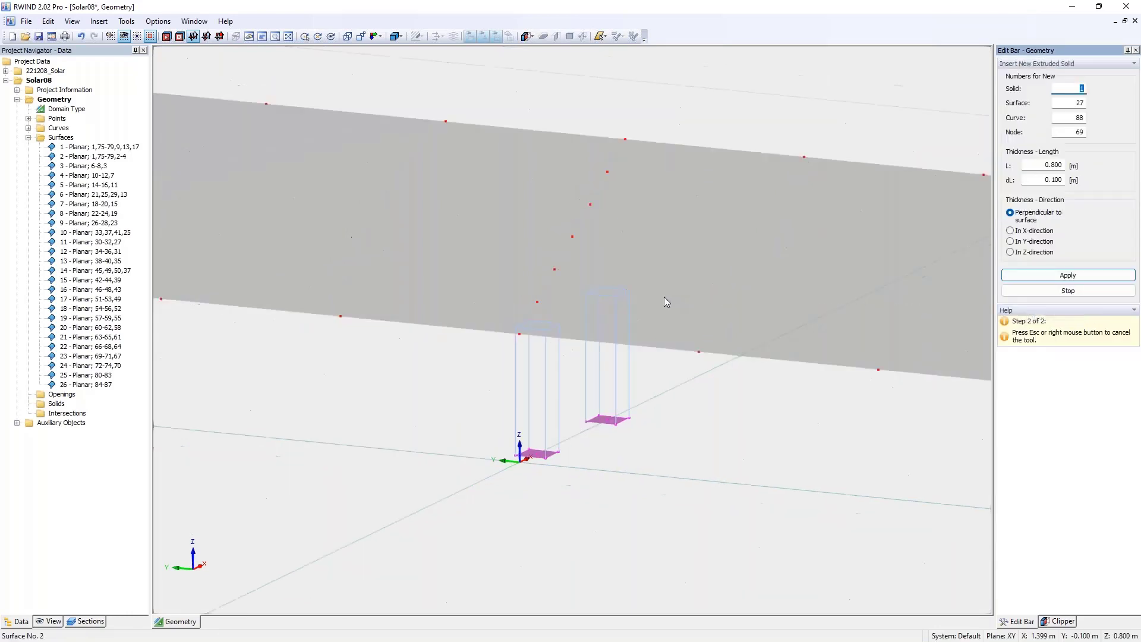
pyautogui.keyDown('ctrl'); pyautogui.moveTo(647, 170); pyautogui.dragTo(679, 119, button='middle'); pyautogui.keyUp('ctrl')
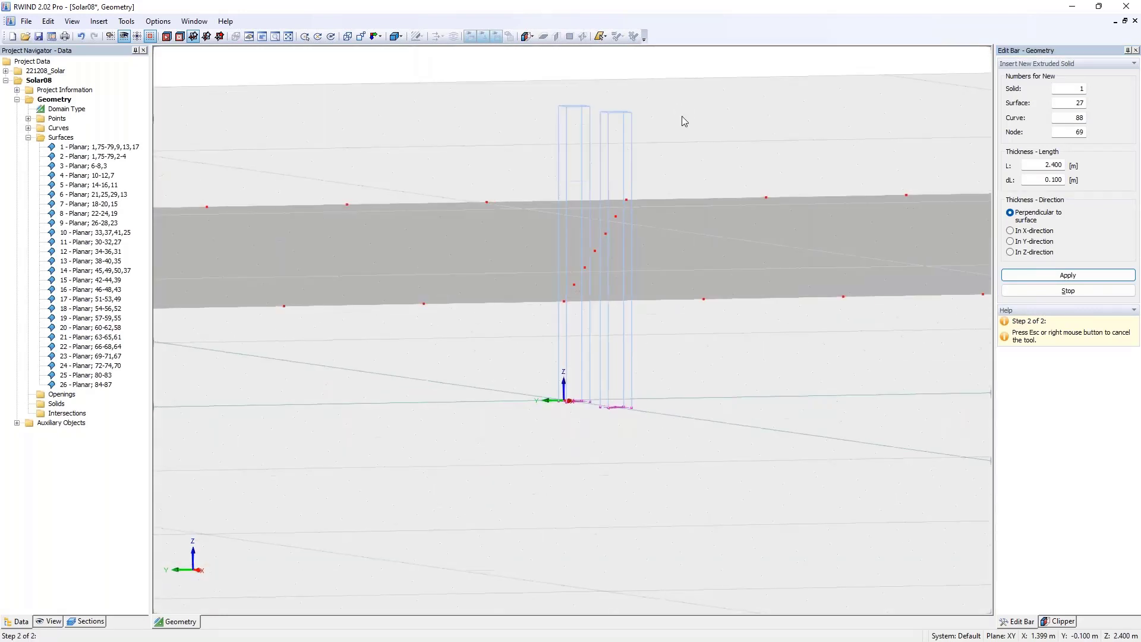
pyautogui.press('Return')
pyautogui.rightClick(686, 164)
pyautogui.click(668, 148)
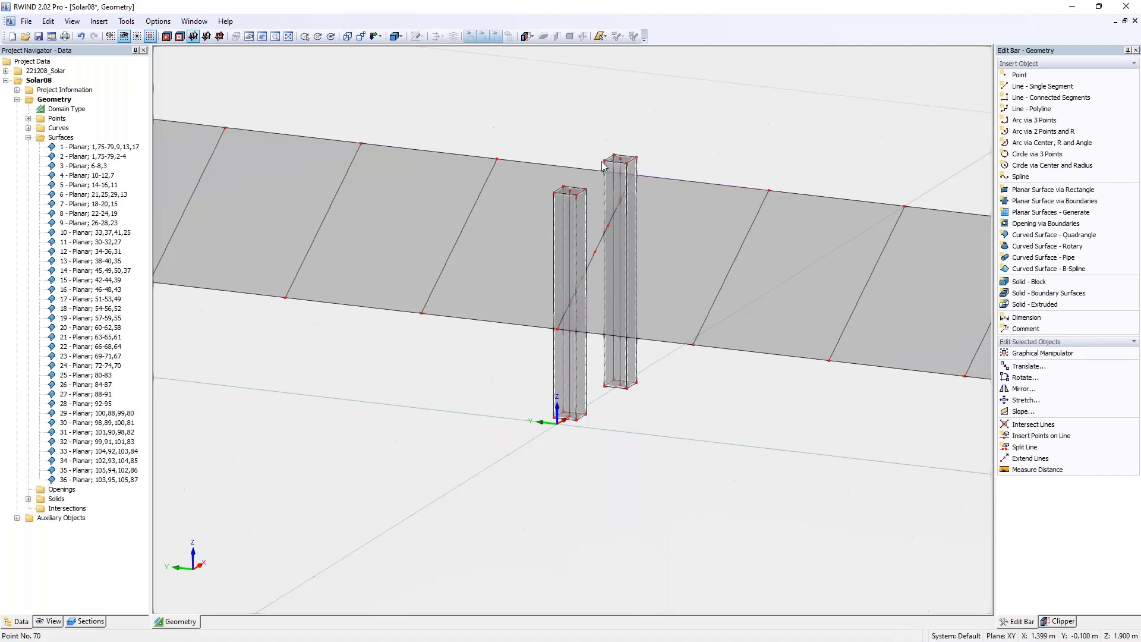
# Step: Delete all solids of the Solar08 model
pyautogui.rightClick(44, 502)
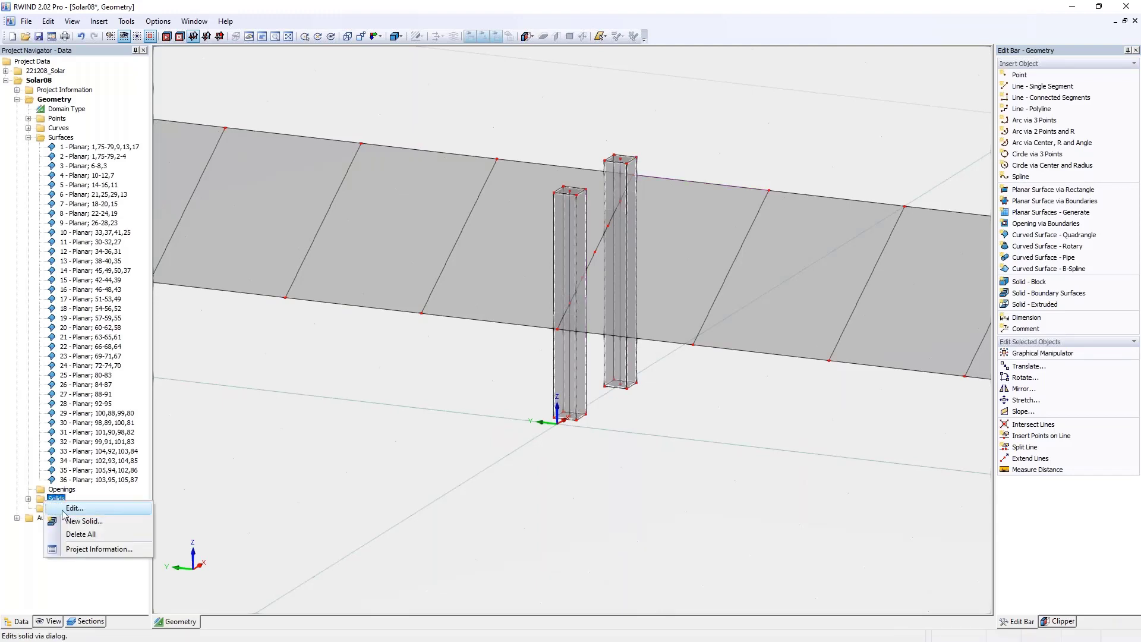
pyautogui.click(87, 536)
pyautogui.click(572, 351)
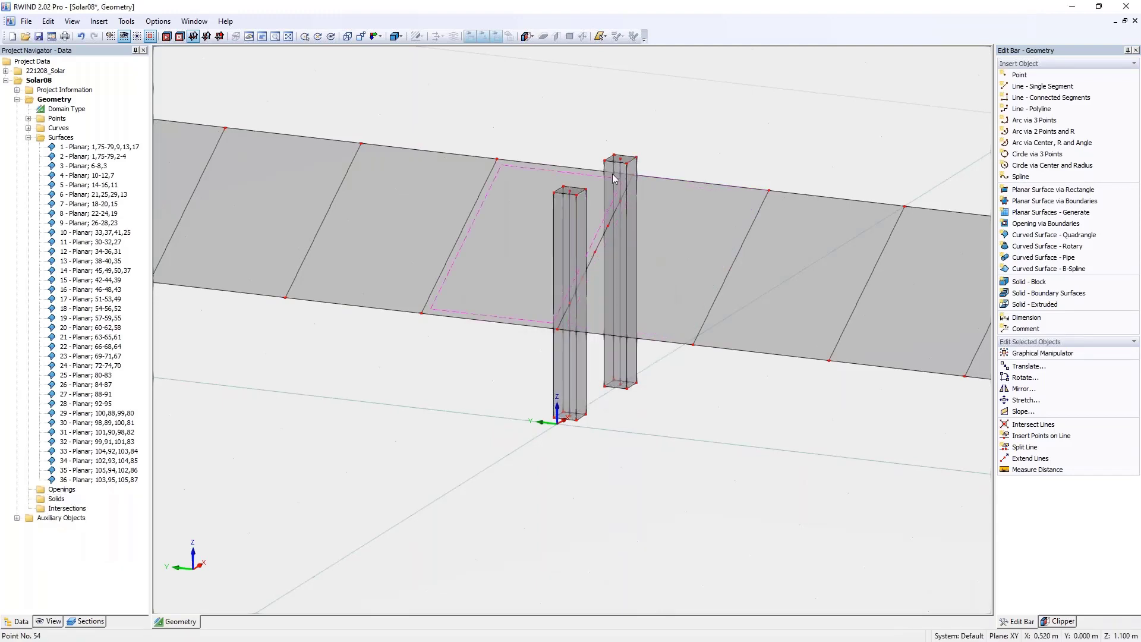
# Step: Delete the top cap surfaces of both support posts beneath the solar panel row
pyautogui.scroll(2, 626, 112)
pyautogui.scroll(2, 622, 124)
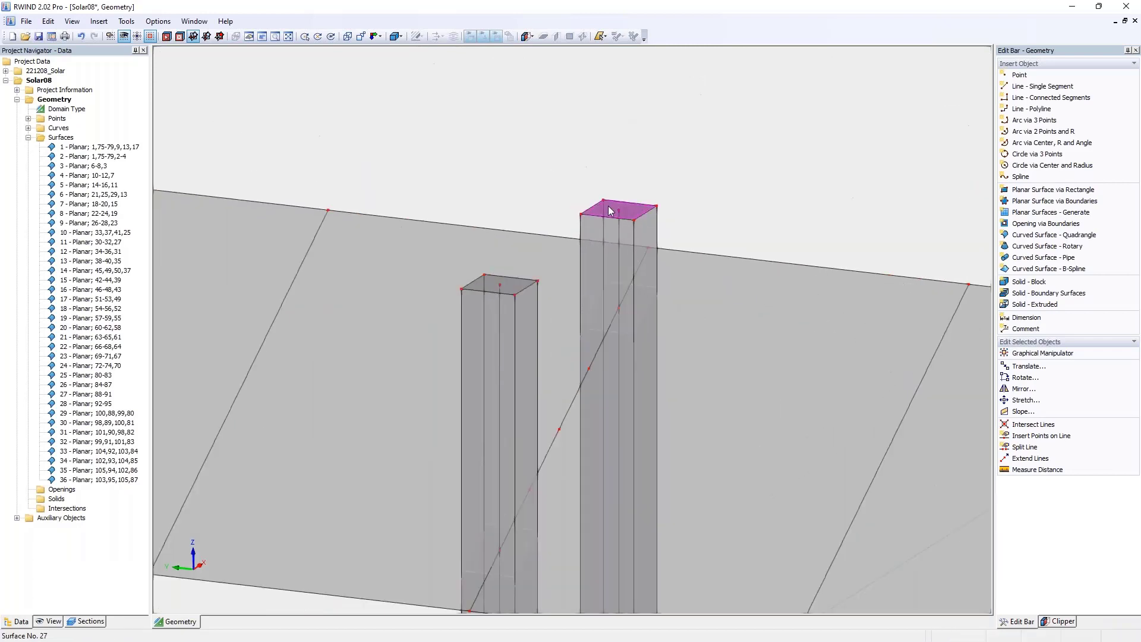
pyautogui.click(610, 210)
pyautogui.press('Delete')
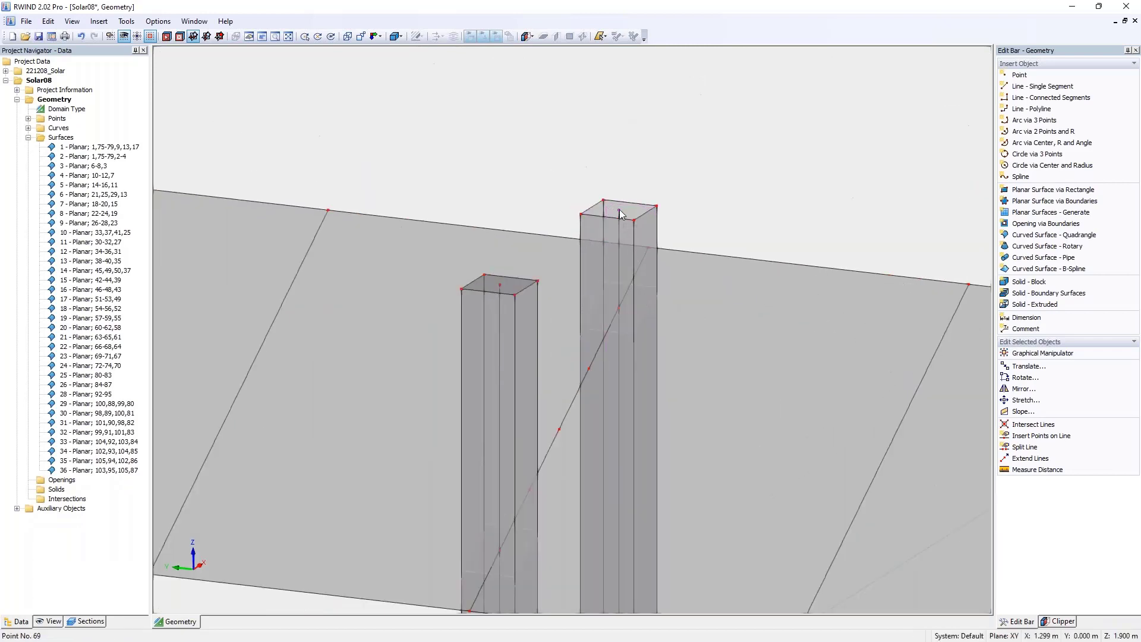
pyautogui.click(498, 284)
pyautogui.press('Delete')
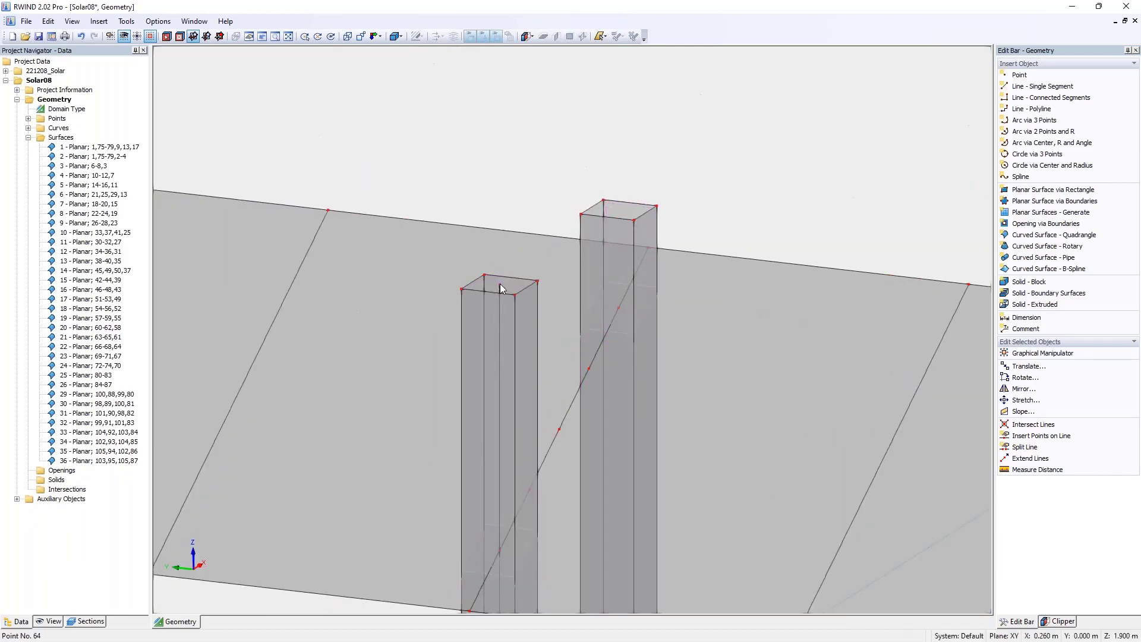
# Step: Intersect the vertical edges of both posts with the inclined panel plane to create points at the crossings
pyautogui.scroll(-1, 634, 218)
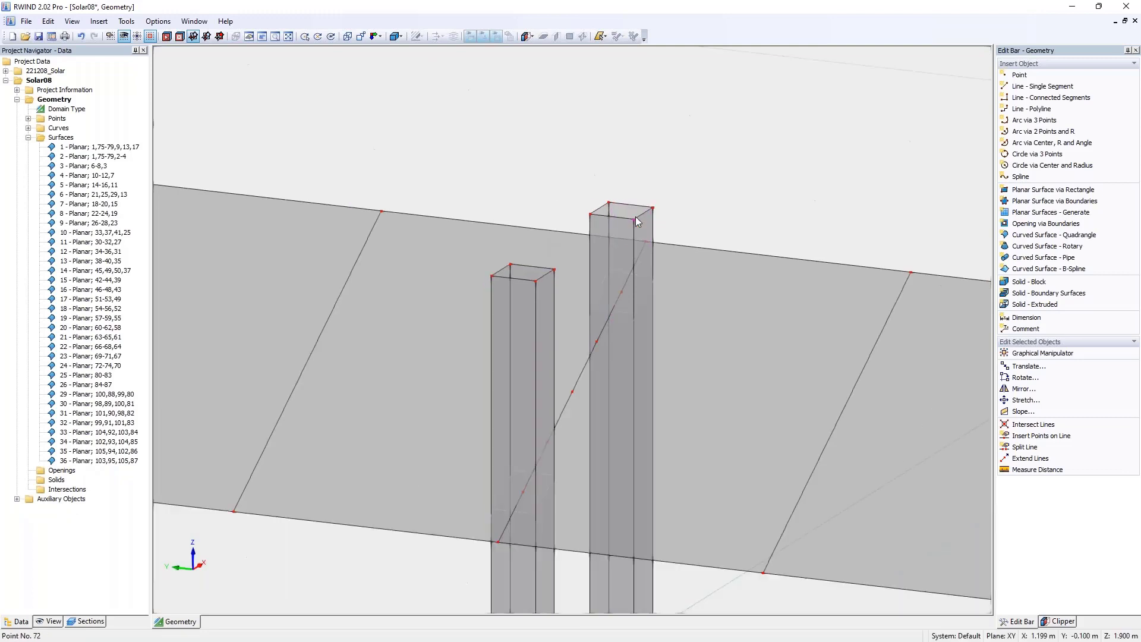
pyautogui.scroll(-1, 636, 217)
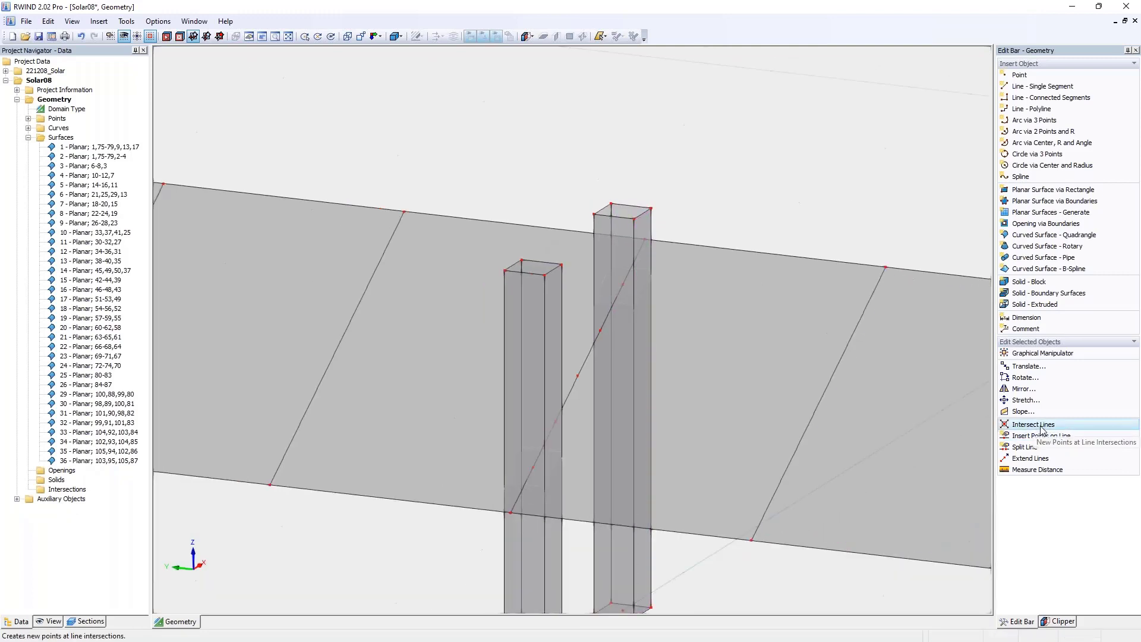
pyautogui.click(1040, 426)
pyautogui.moveTo(412, 153); pyautogui.dragTo(726, 595)
pyautogui.press('Escape')
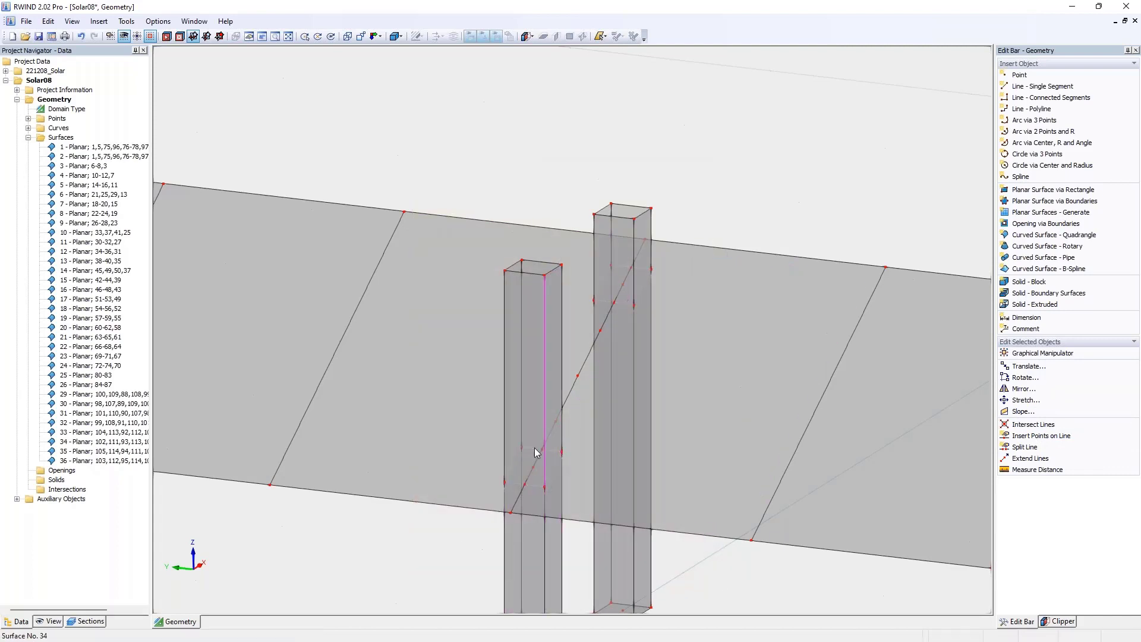
# Step: Move the top corner points of both posts down to their intersection points so the posts end at the inclined panel plane
pyautogui.click(609, 205)
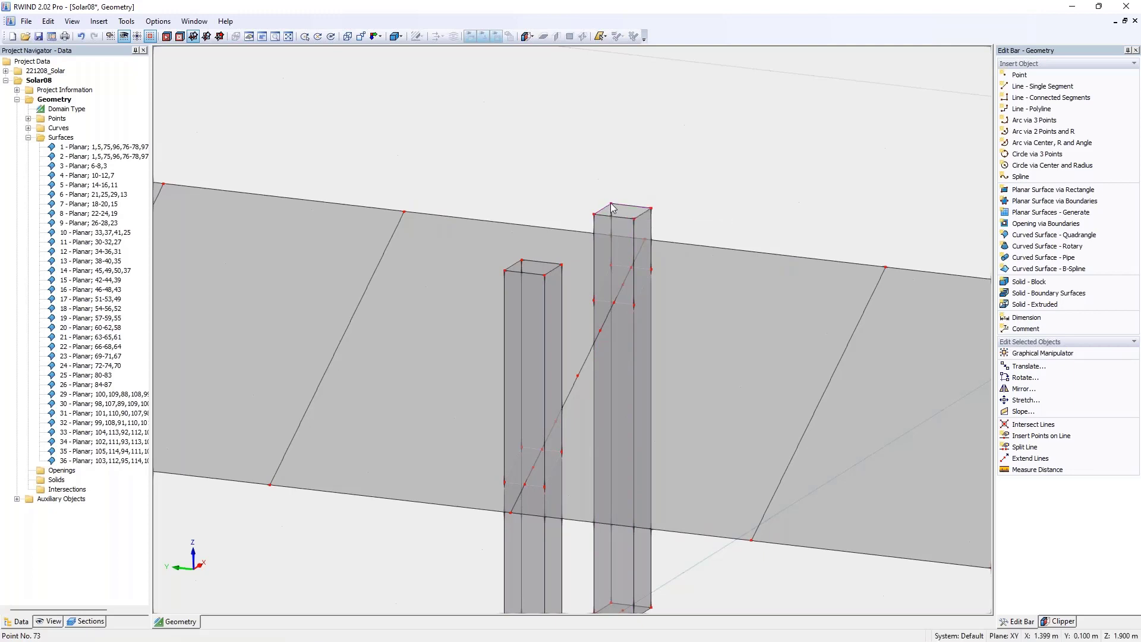
pyautogui.moveTo(651, 209); pyautogui.dragTo(653, 274)
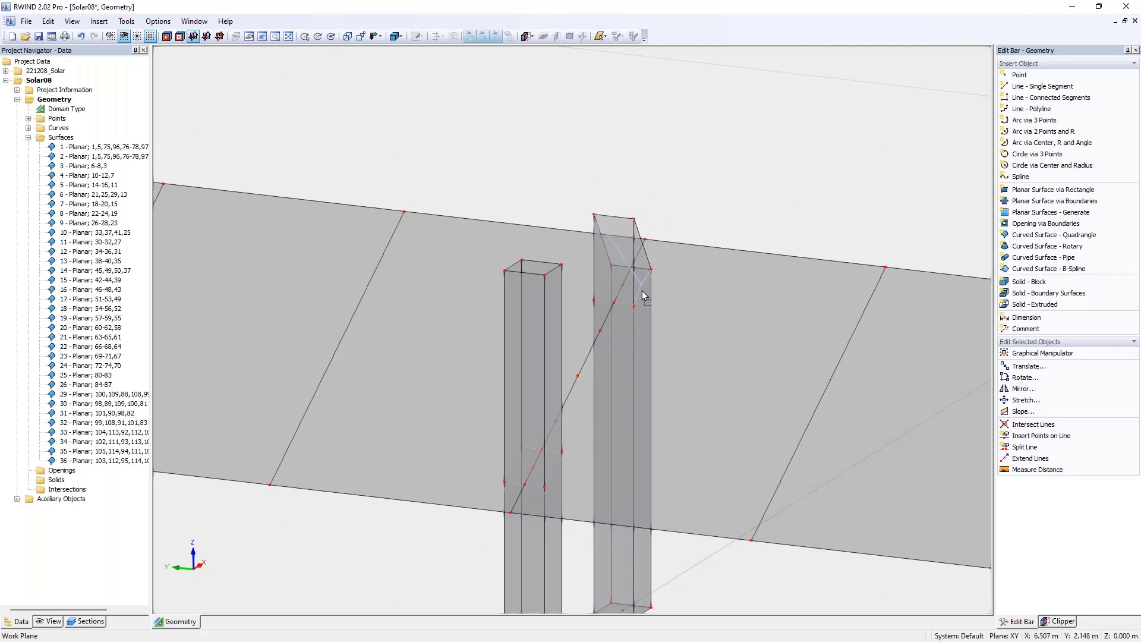
pyautogui.moveTo(634, 219); pyautogui.dragTo(634, 305)
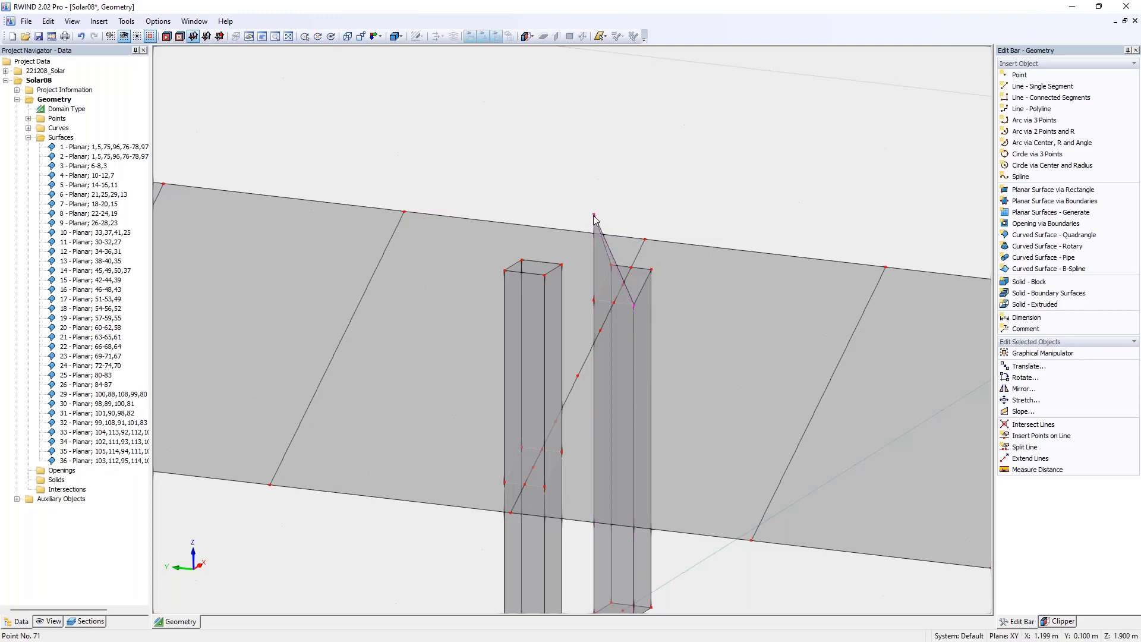
pyautogui.moveTo(594, 216); pyautogui.dragTo(544, 488)
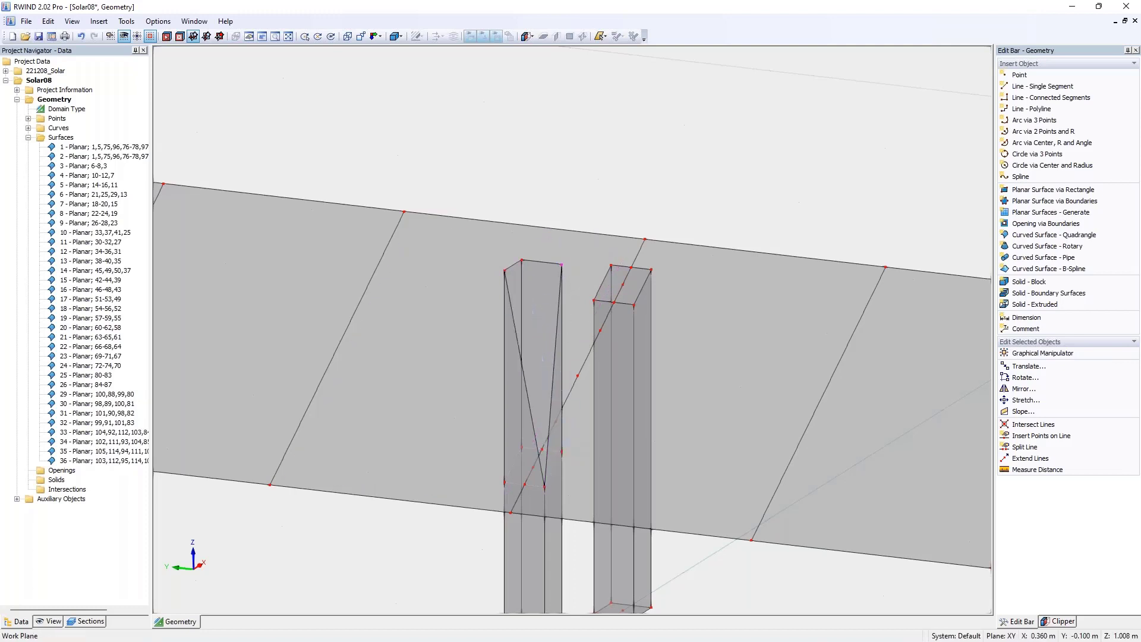
pyautogui.moveTo(522, 262); pyautogui.dragTo(505, 485)
# Step: Copy the trimmed post pair three times toward the negative Y end, placing a copy at every third panel joint
pyautogui.scroll(-4, 583, 315)
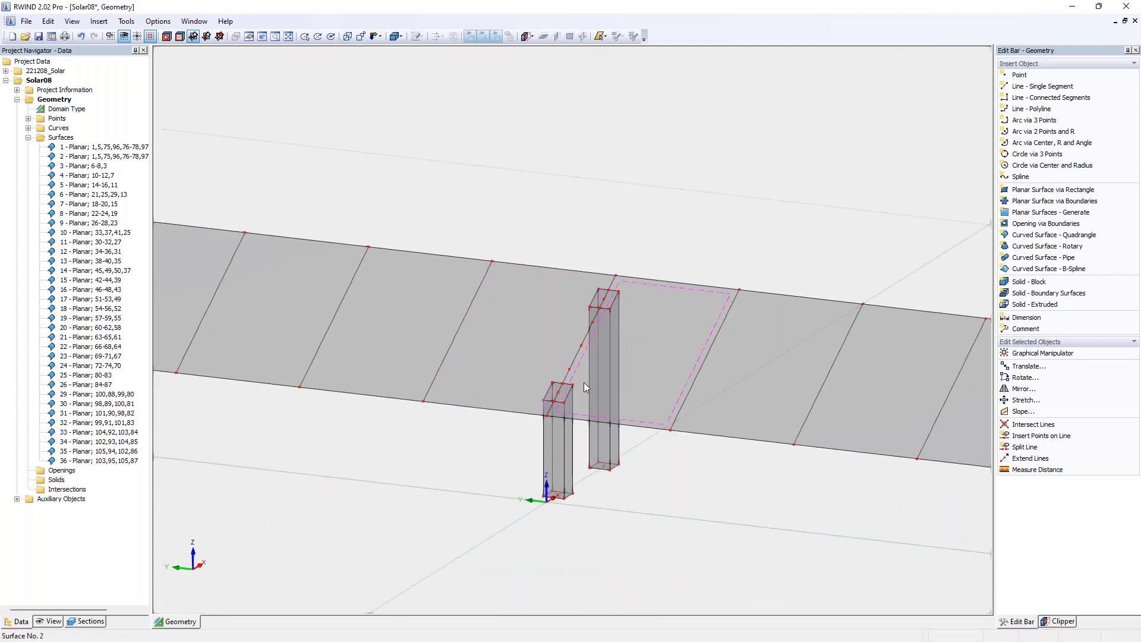
pyautogui.moveTo(626, 353); pyautogui.dragTo(651, 278, button='middle')
pyautogui.scroll(-2, 594, 273)
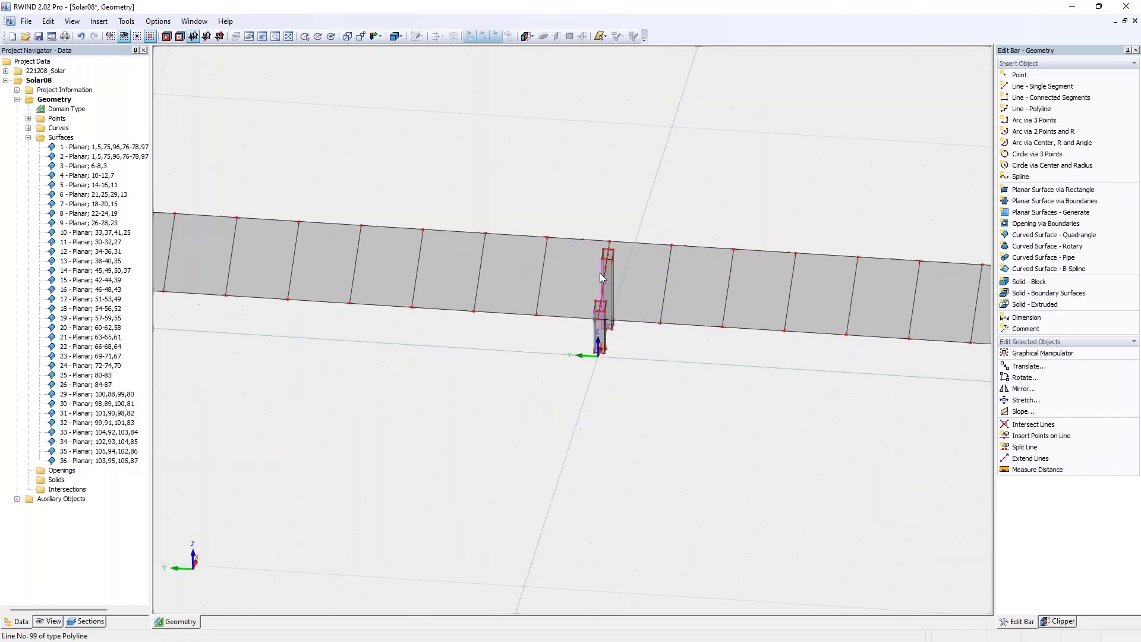
pyautogui.scroll(-2, 605, 284)
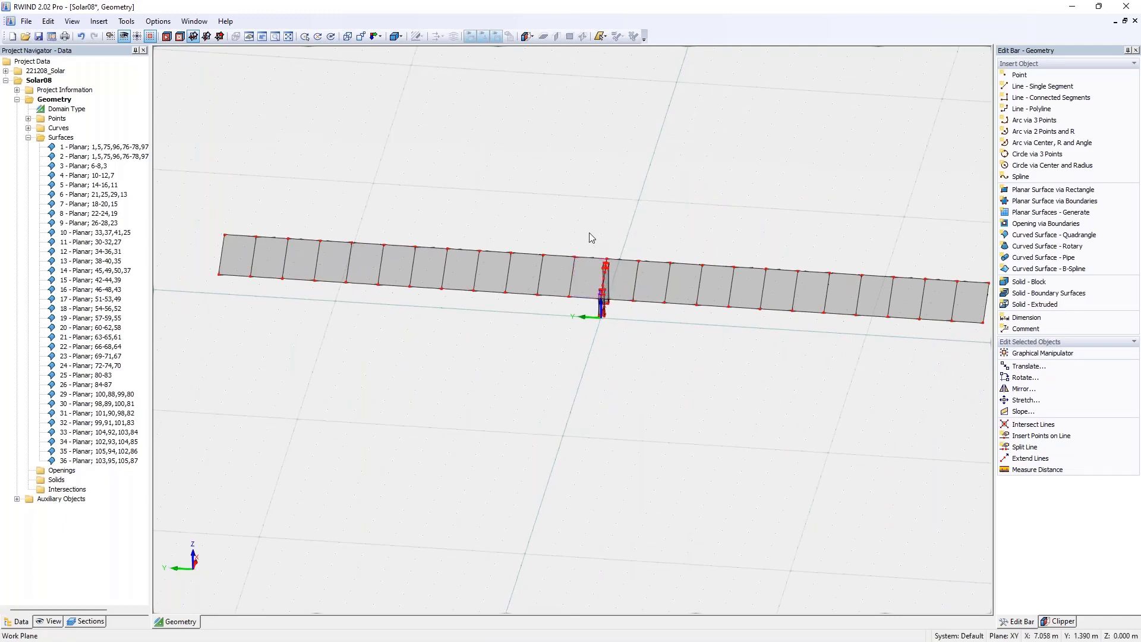
pyautogui.click(615, 313)
pyautogui.moveTo(622, 333); pyautogui.dragTo(565, 311, button='middle')
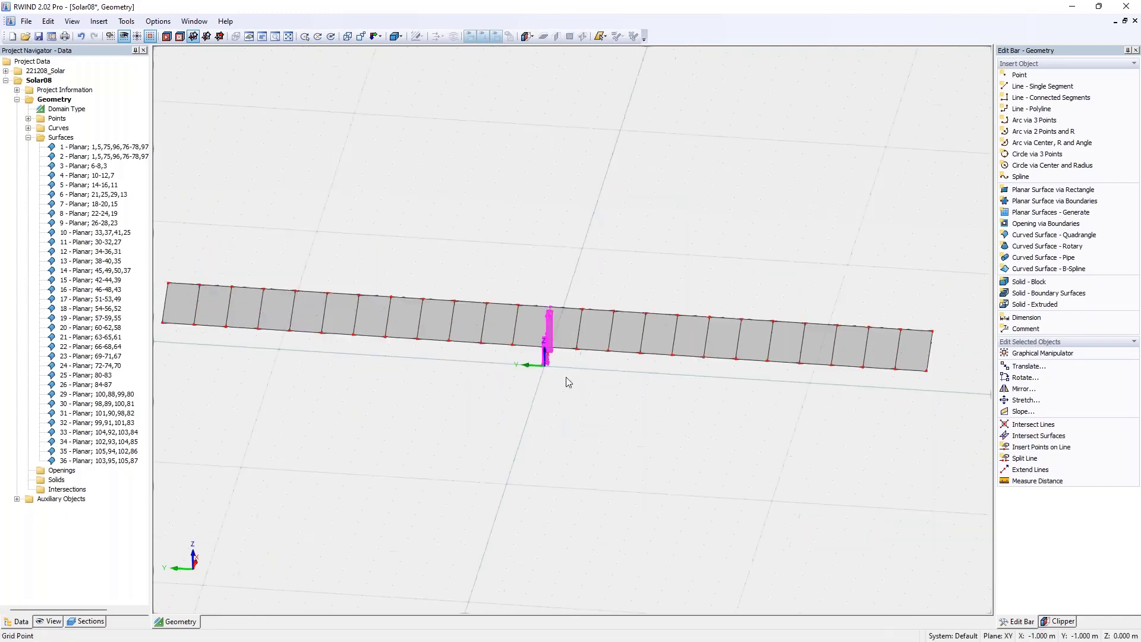
pyautogui.keyDown('ctrl'); pyautogui.moveTo(551, 311); pyautogui.dragTo(839, 325); pyautogui.keyUp('ctrl')
pyautogui.click(846, 312)
# Step: Copy the outermost post pair once to the end of the panel row, translating by dX 0, dY -3.5 m and dZ 0
pyautogui.scroll(5, 867, 309)
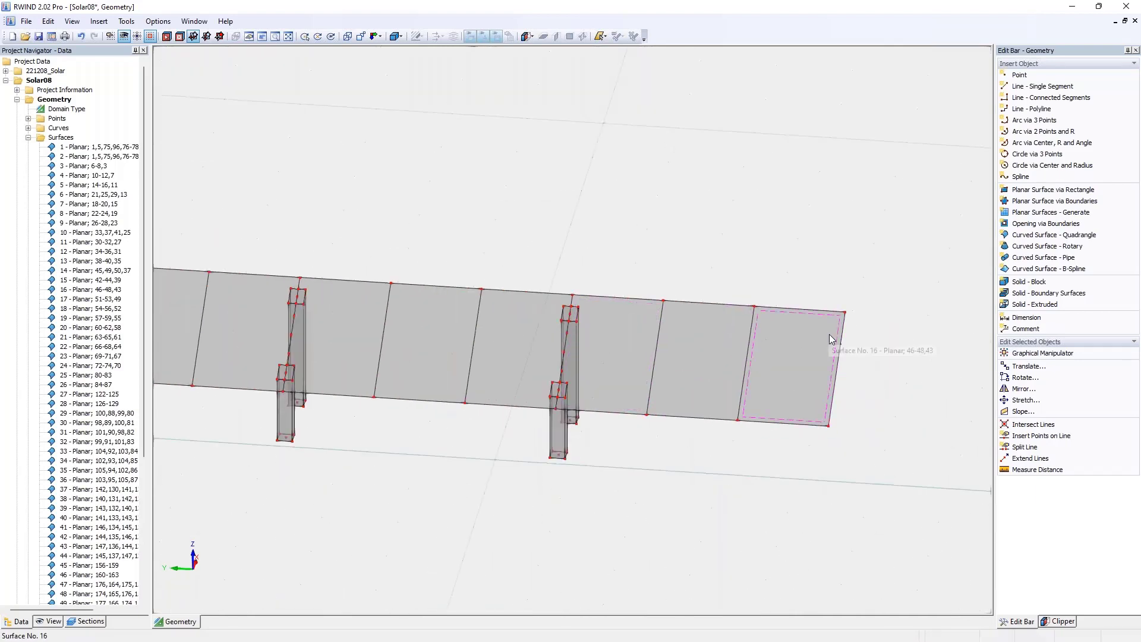
pyautogui.keyDown('ctrl'); pyautogui.moveTo(847, 344); pyautogui.dragTo(849, 288, button='middle'); pyautogui.keyUp('ctrl')
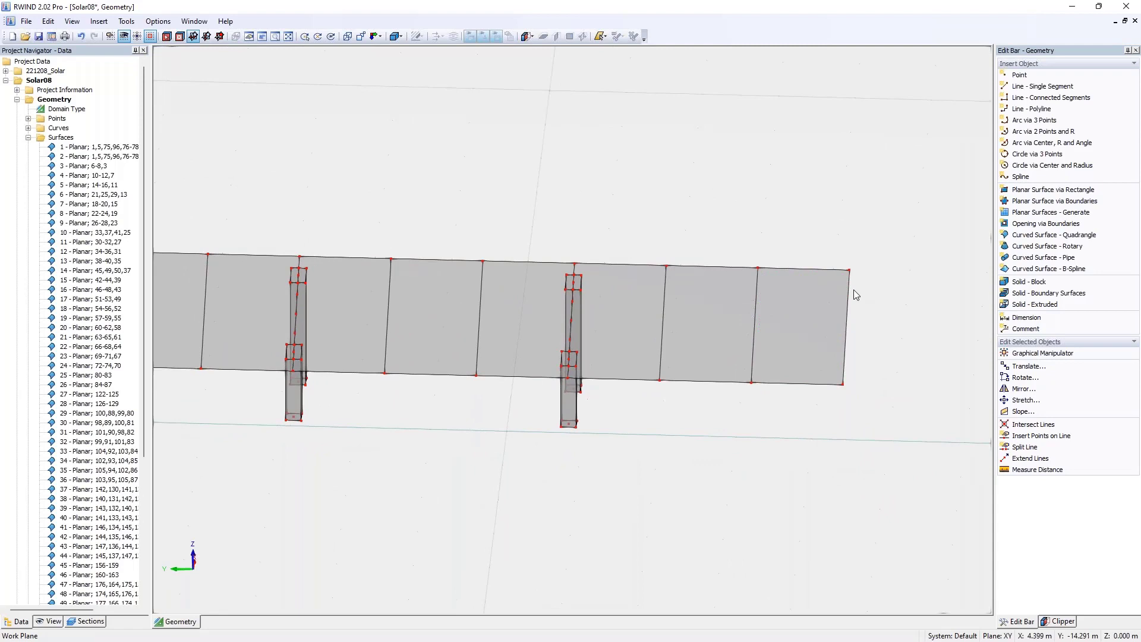
pyautogui.moveTo(544, 242); pyautogui.dragTo(690, 535)
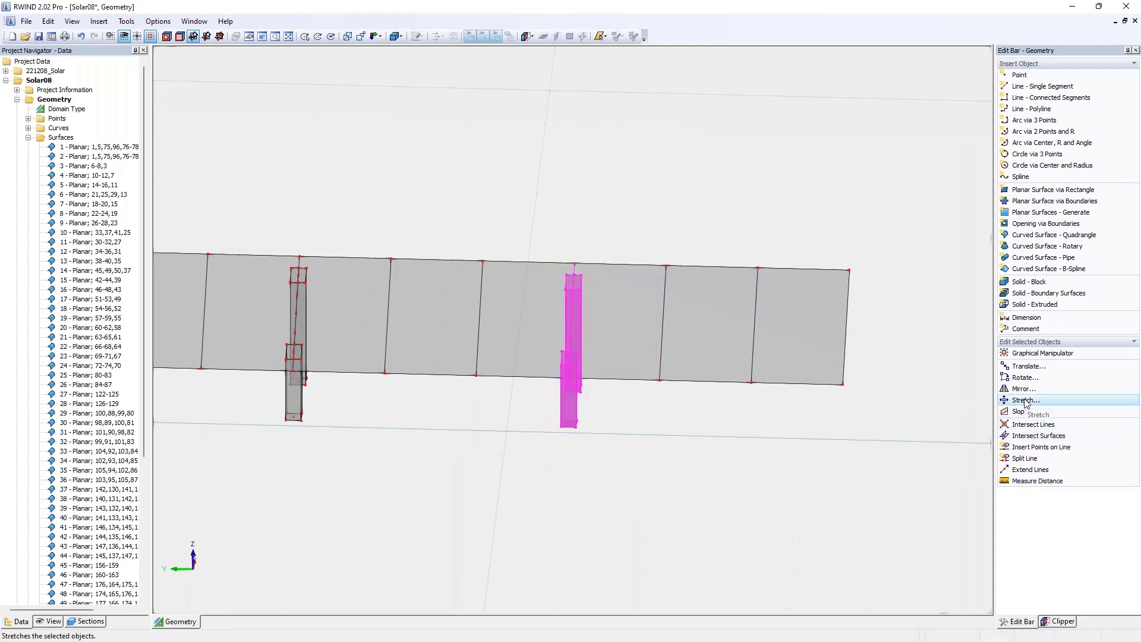
pyautogui.click(1026, 368)
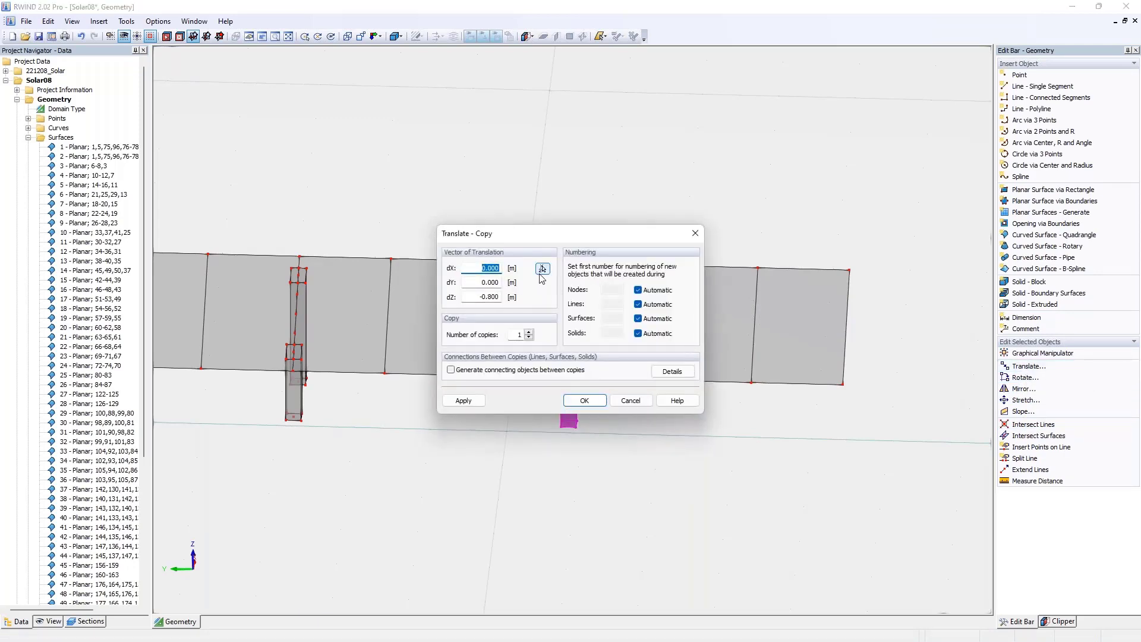
pyautogui.doubleClick(517, 334)
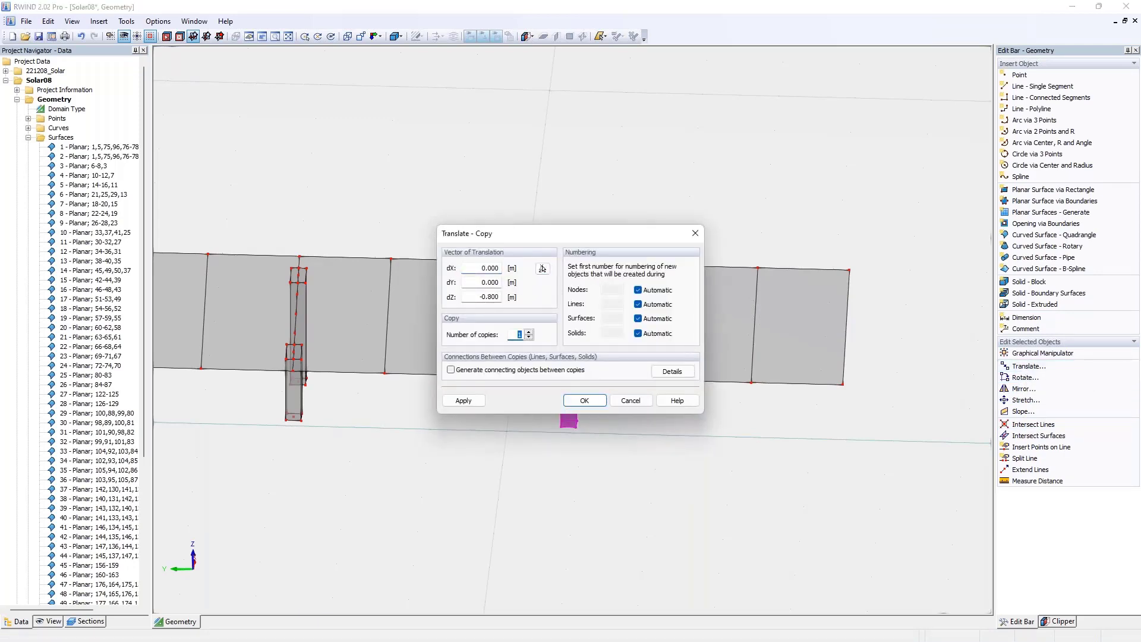
pyautogui.click(543, 268)
pyautogui.scroll(4, 588, 249)
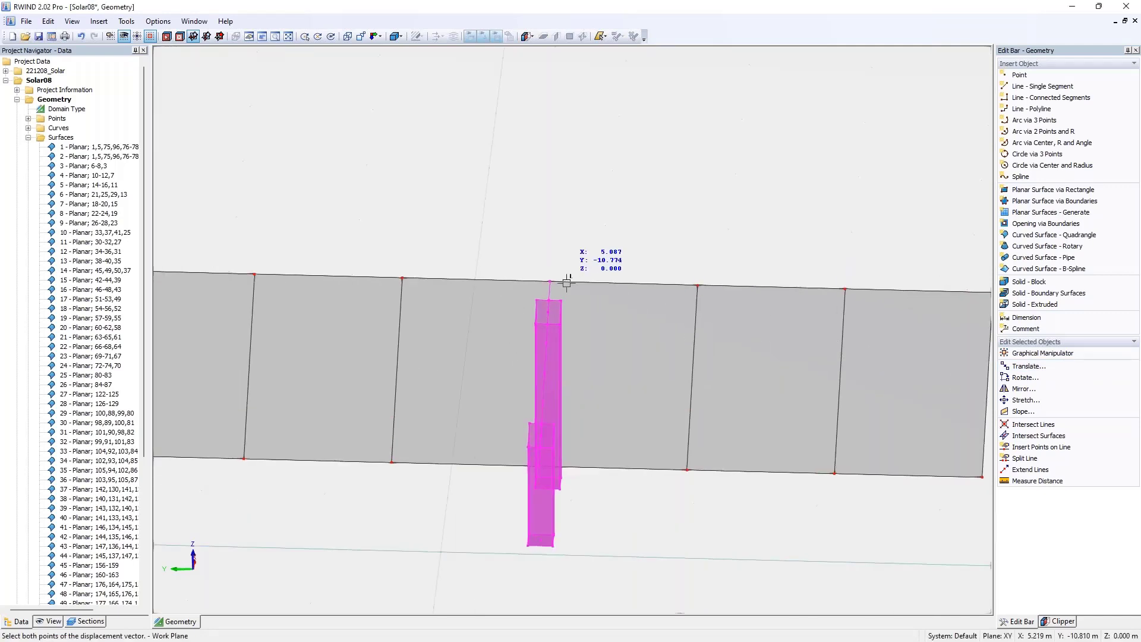
pyautogui.scroll(-2, 559, 301)
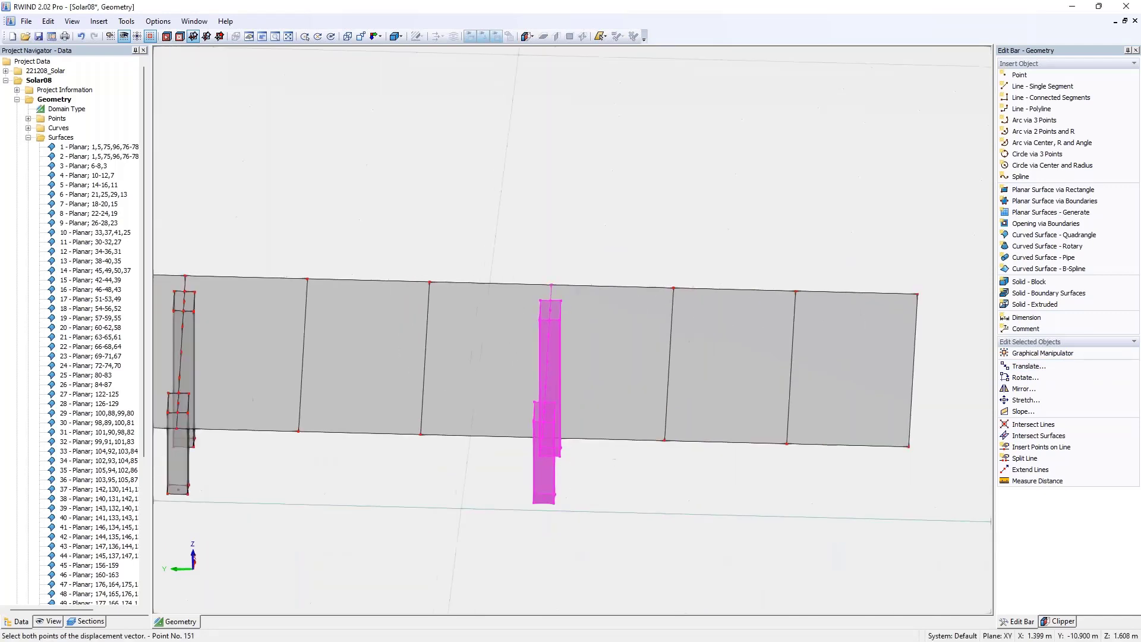
pyautogui.click(830, 297)
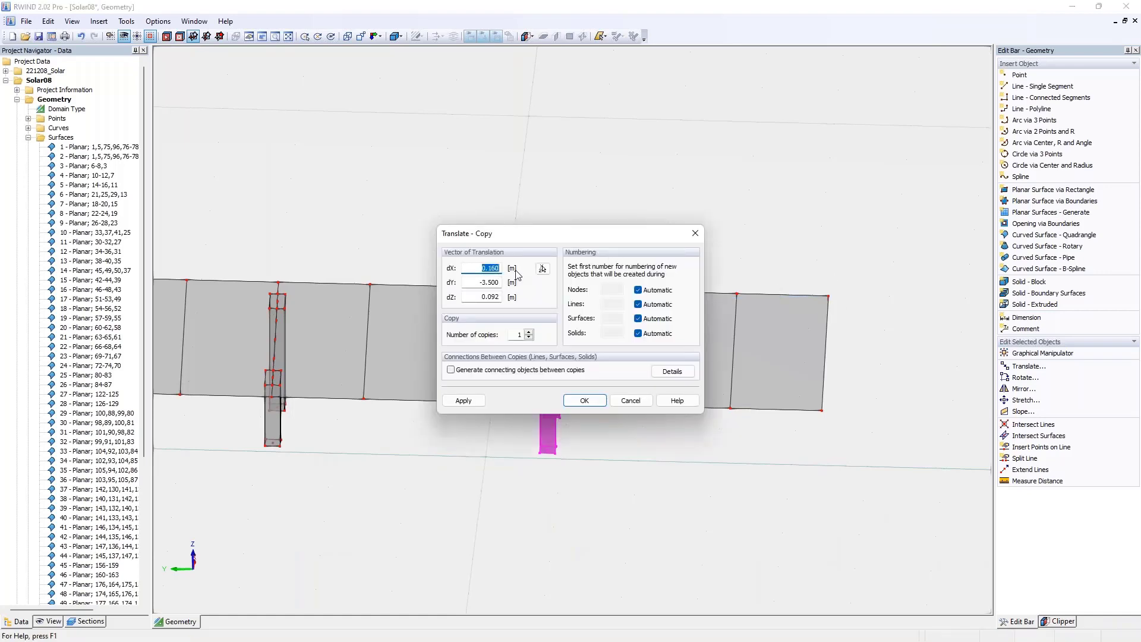
pyautogui.write('0')
pyautogui.press('Tab')
pyautogui.press('Tab')
pyautogui.write('0')
pyautogui.click(584, 400)
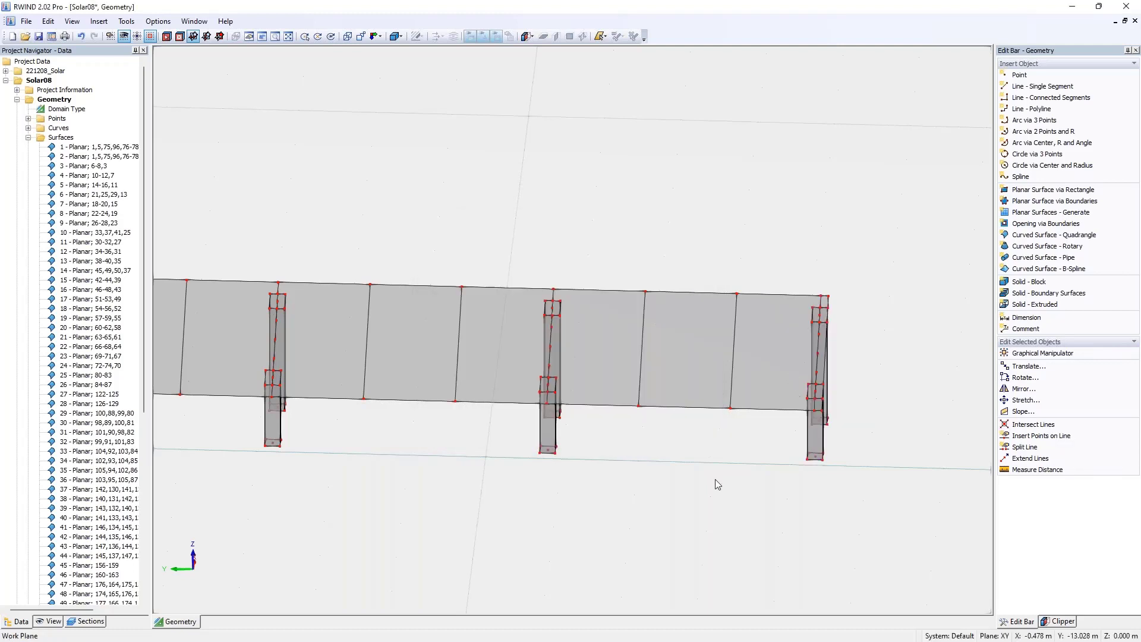
# Step: Mirror the four copied post pairs about the X,Z plane through the origin, keeping the originals
pyautogui.scroll(-5, 690, 444)
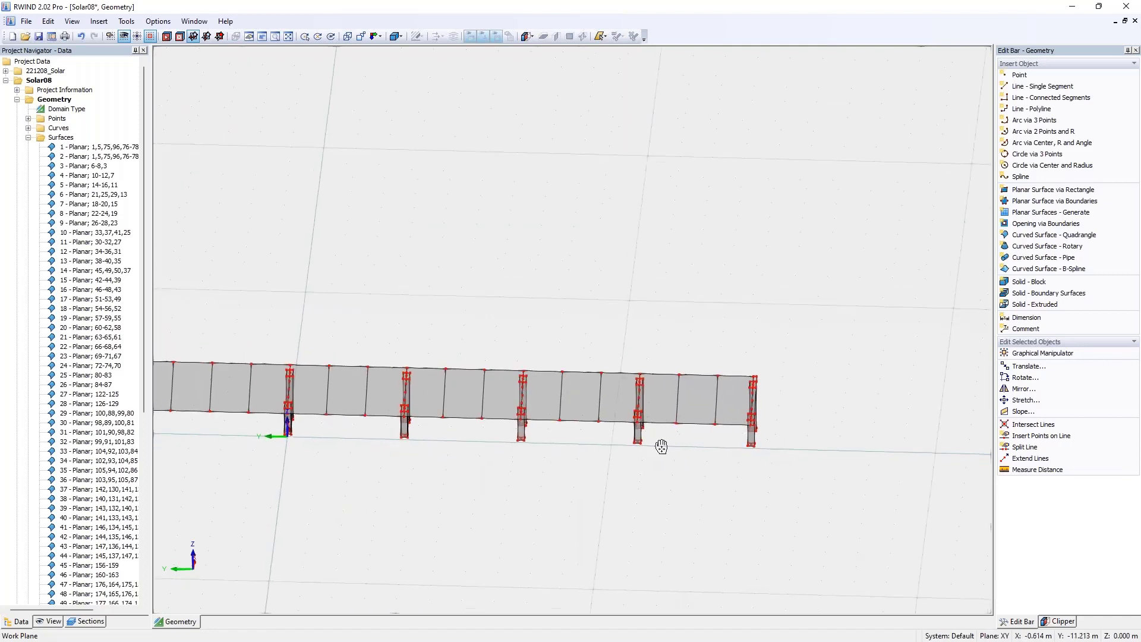
pyautogui.moveTo(661, 447); pyautogui.dragTo(751, 379, button='middle')
pyautogui.moveTo(481, 278); pyautogui.dragTo(512, 363)
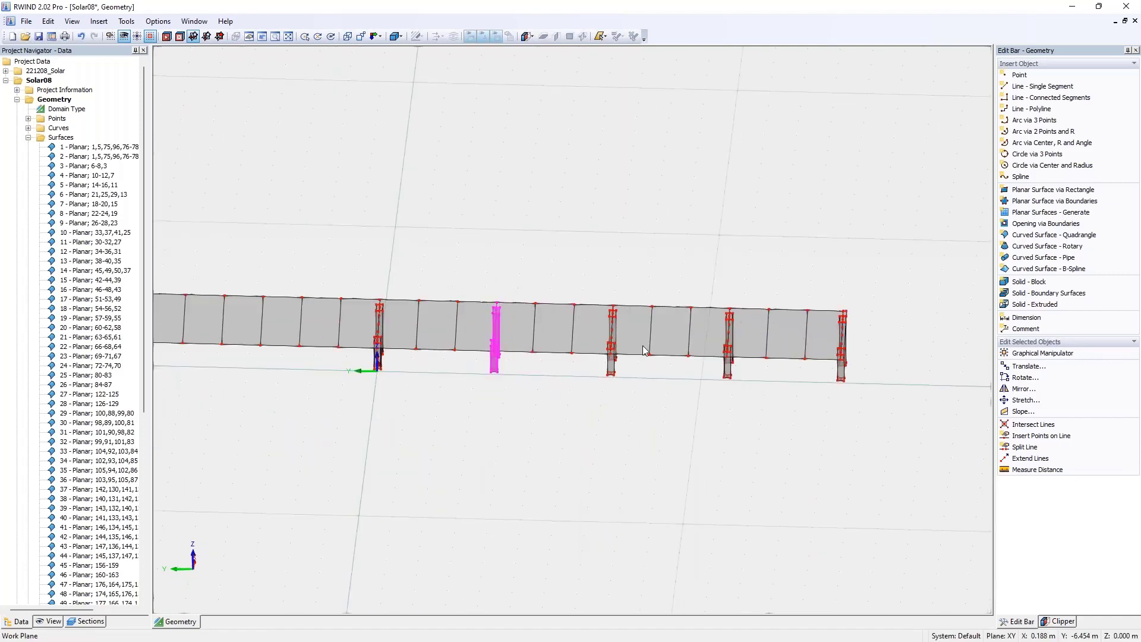
pyautogui.moveTo(603, 290); pyautogui.dragTo(620, 379)
pyautogui.moveTo(722, 279); pyautogui.dragTo(739, 418)
pyautogui.moveTo(830, 287); pyautogui.dragTo(868, 387)
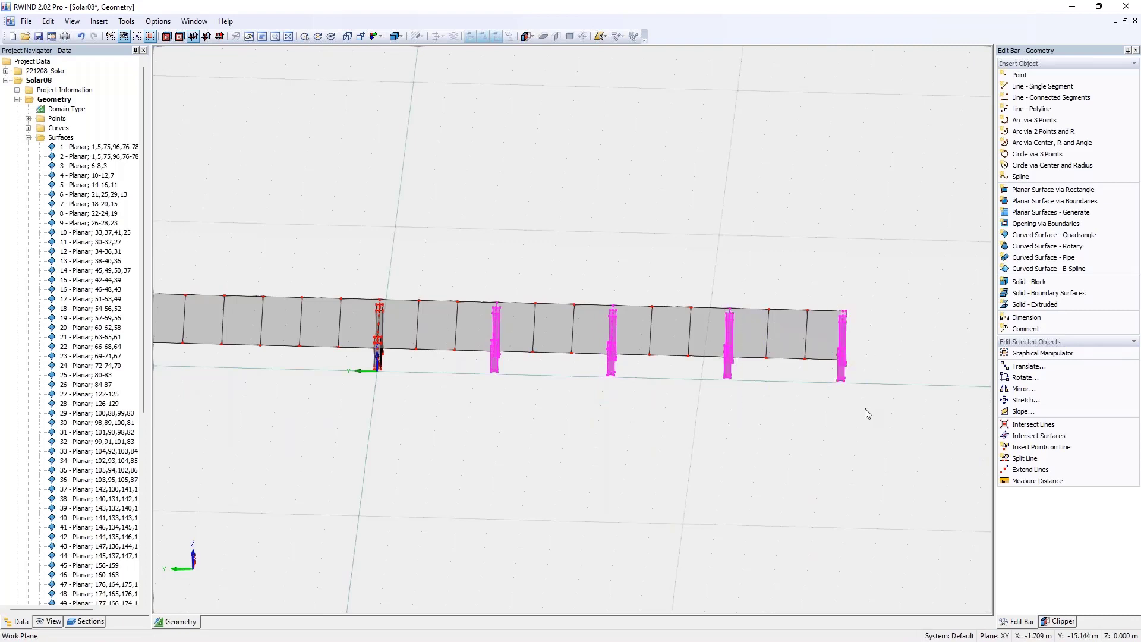
pyautogui.click(1028, 391)
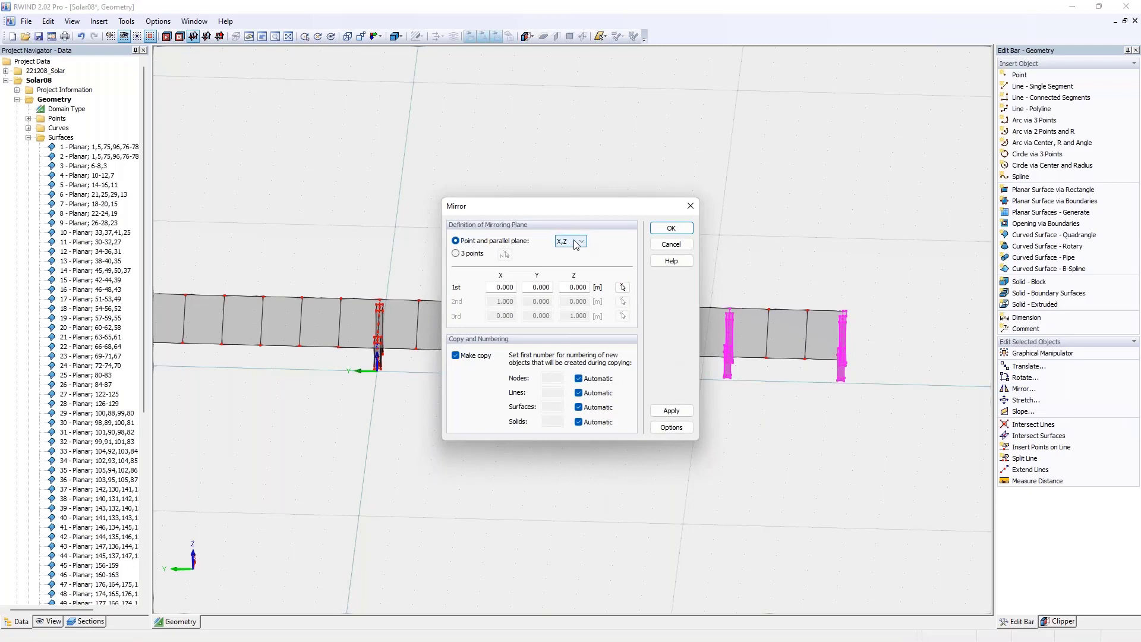
pyautogui.click(575, 241)
pyautogui.click(575, 241)
pyautogui.click(670, 229)
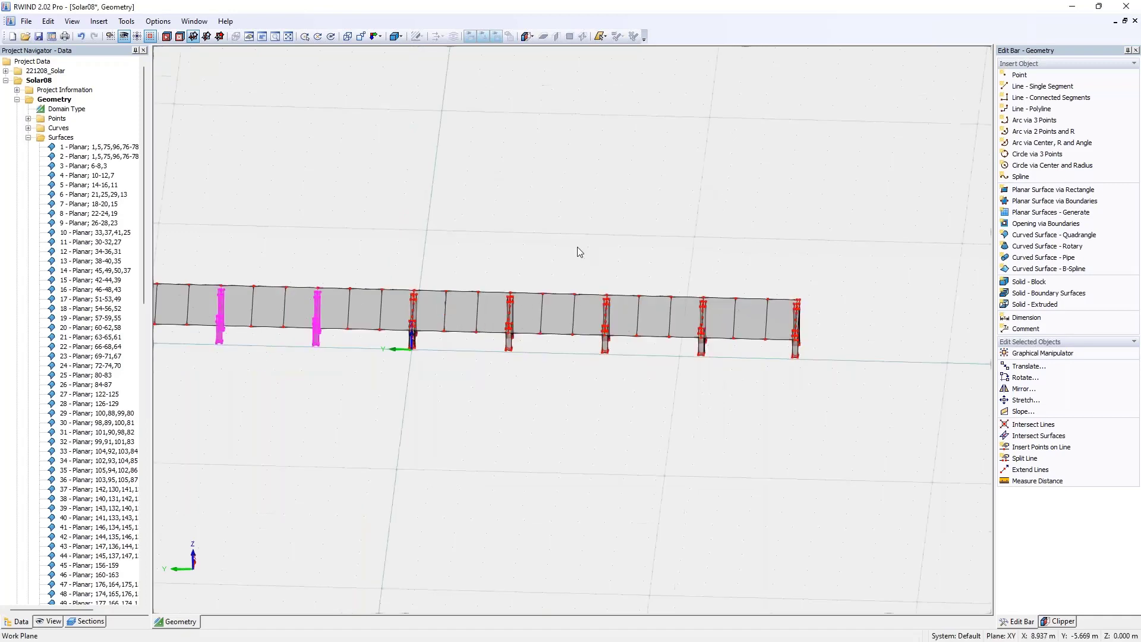
# Step: Extrude all the inclined panel surfaces into solids with a thickness of 0.1 m perpendicular to the surface
pyautogui.scroll(-3, 588, 321)
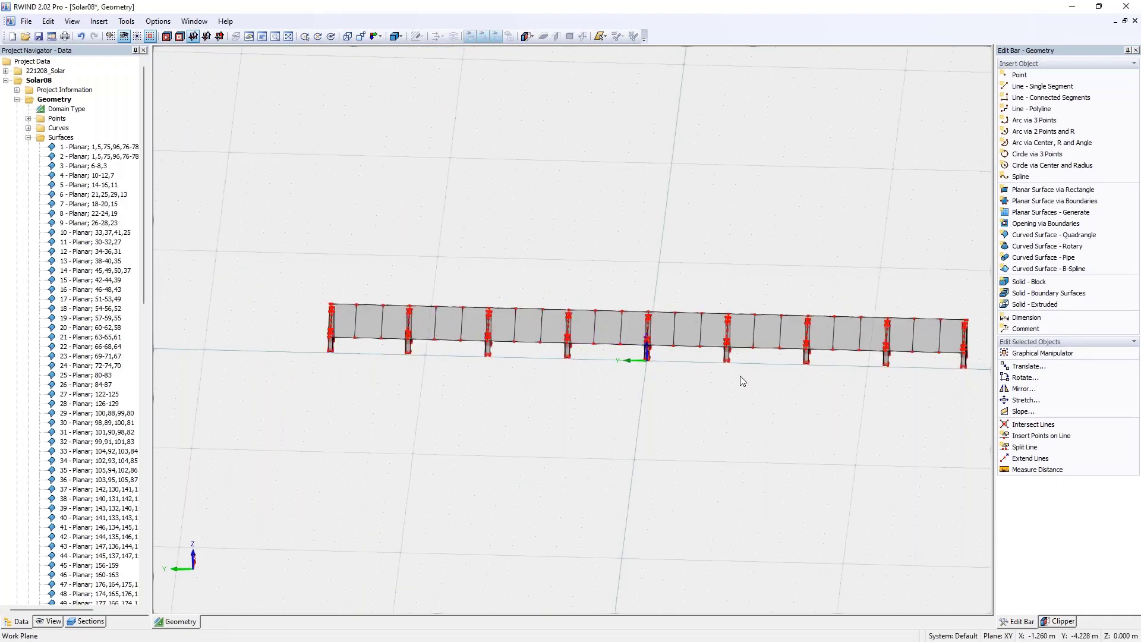
pyautogui.keyDown('ctrl'); pyautogui.moveTo(740, 376); pyautogui.dragTo(244, 359, button='middle'); pyautogui.keyUp('ctrl')
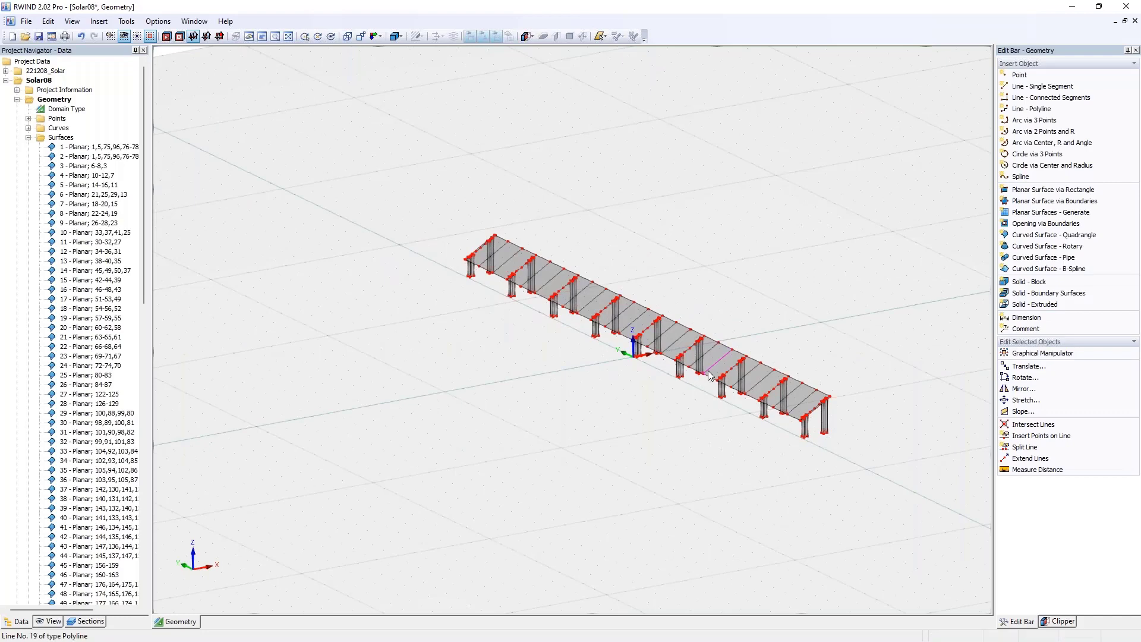
pyautogui.keyDown('ctrl'); pyautogui.moveTo(659, 445); pyautogui.dragTo(517, 400, button='middle'); pyautogui.keyUp('ctrl')
pyautogui.scroll(2, 420, 357)
pyautogui.scroll(3, 517, 400)
pyautogui.keyDown('ctrl'); pyautogui.moveTo(604, 414); pyautogui.dragTo(606, 413, button='middle'); pyautogui.keyUp('ctrl')
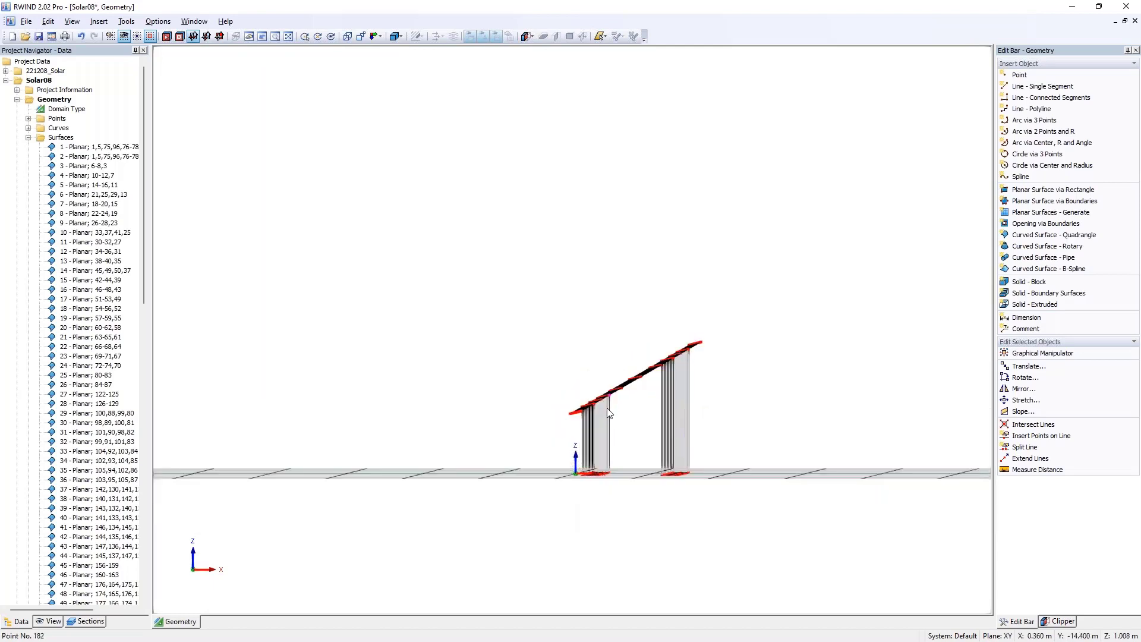
pyautogui.click(657, 393)
pyautogui.scroll(3, 732, 412)
pyautogui.scroll(1, 732, 412)
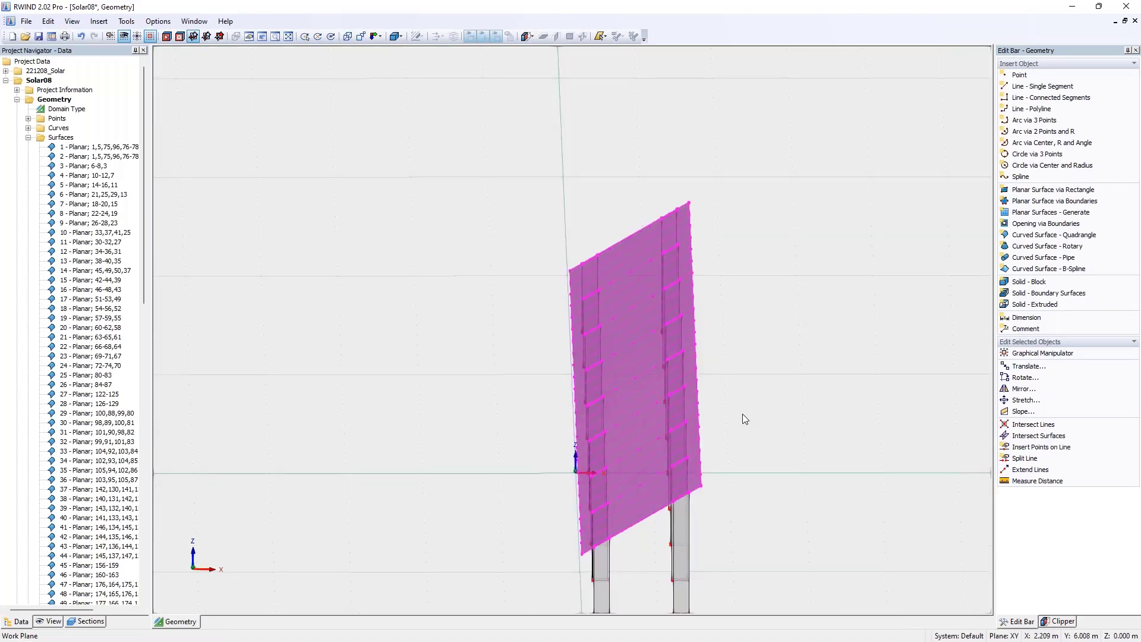
pyautogui.click(1044, 308)
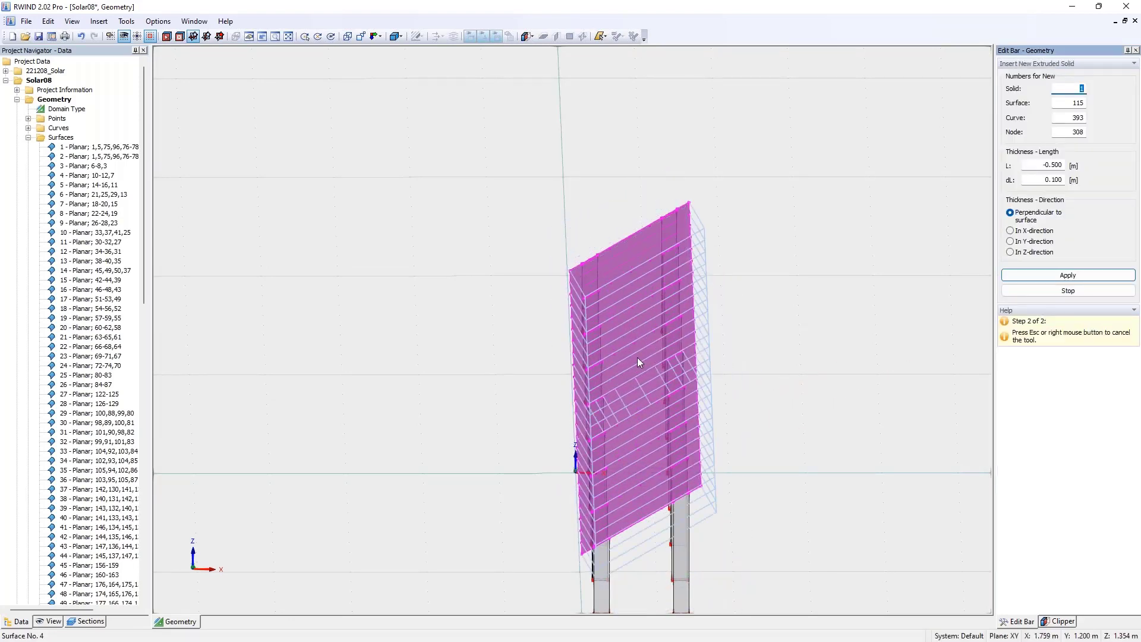
pyautogui.click(1070, 165)
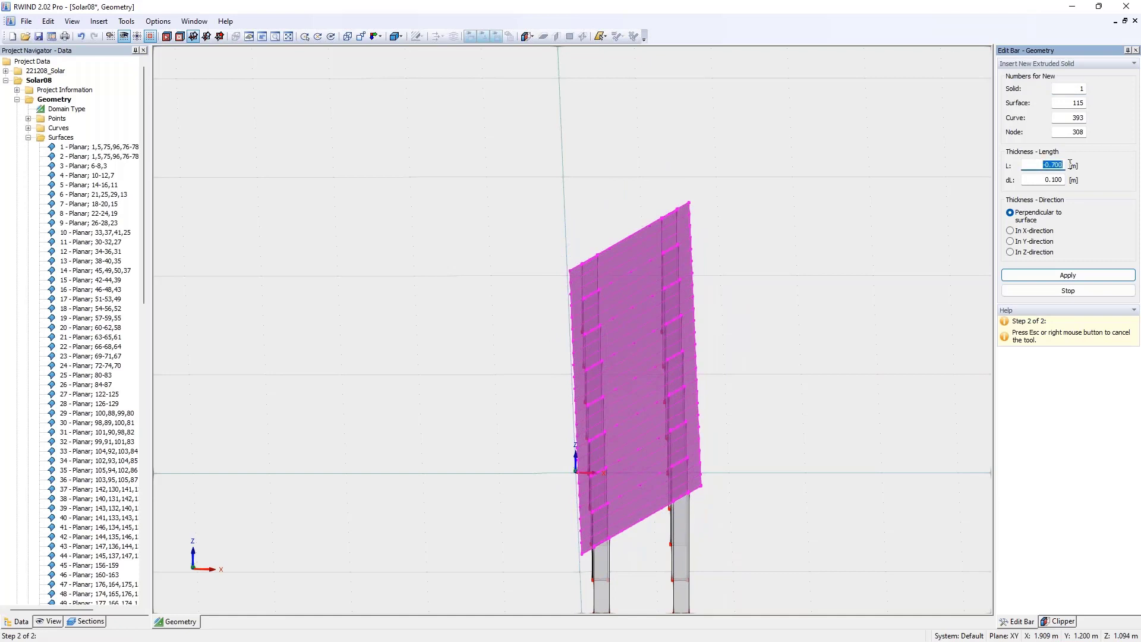
pyautogui.write(',1')
pyautogui.click(1047, 179)
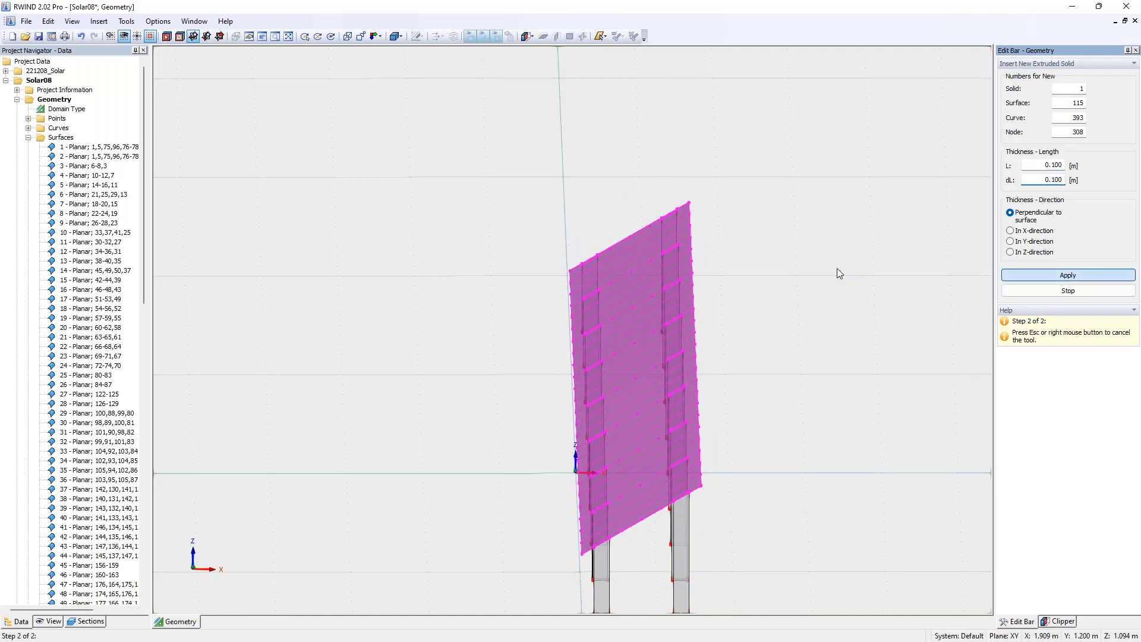
pyautogui.press('Return')
# Step: Save the Solar08 project and close it to return to the 221208_Solar wind tunnel project
pyautogui.scroll(-2, 794, 294)
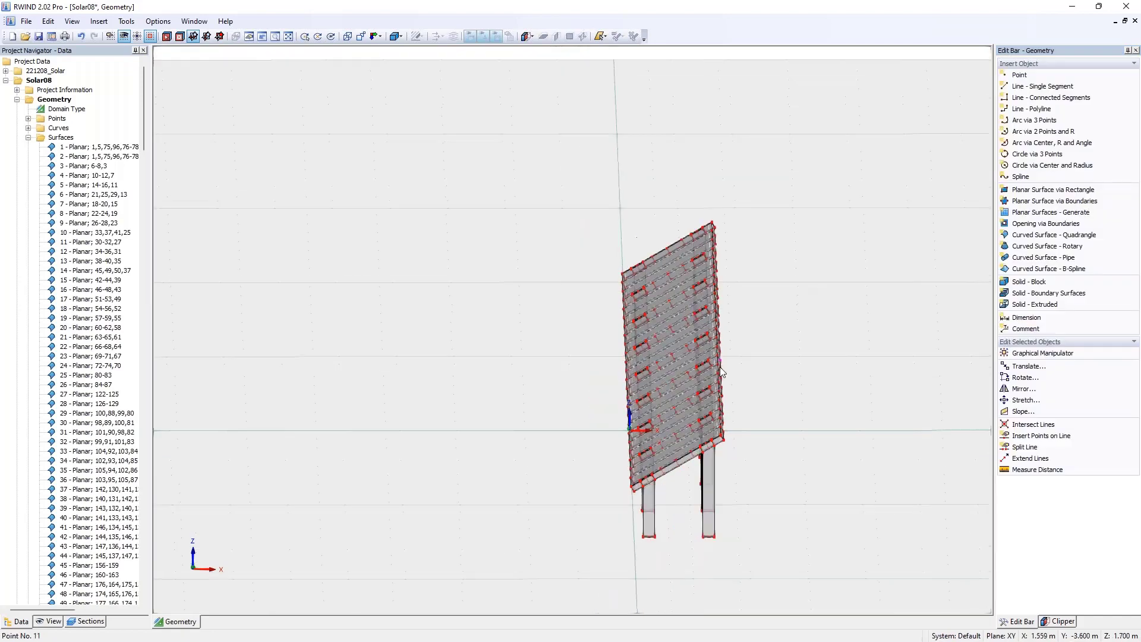
pyautogui.keyDown('ctrl'); pyautogui.moveTo(719, 366); pyautogui.dragTo(745, 291, button='middle'); pyautogui.keyUp('ctrl')
pyautogui.scroll(-2, 822, 351)
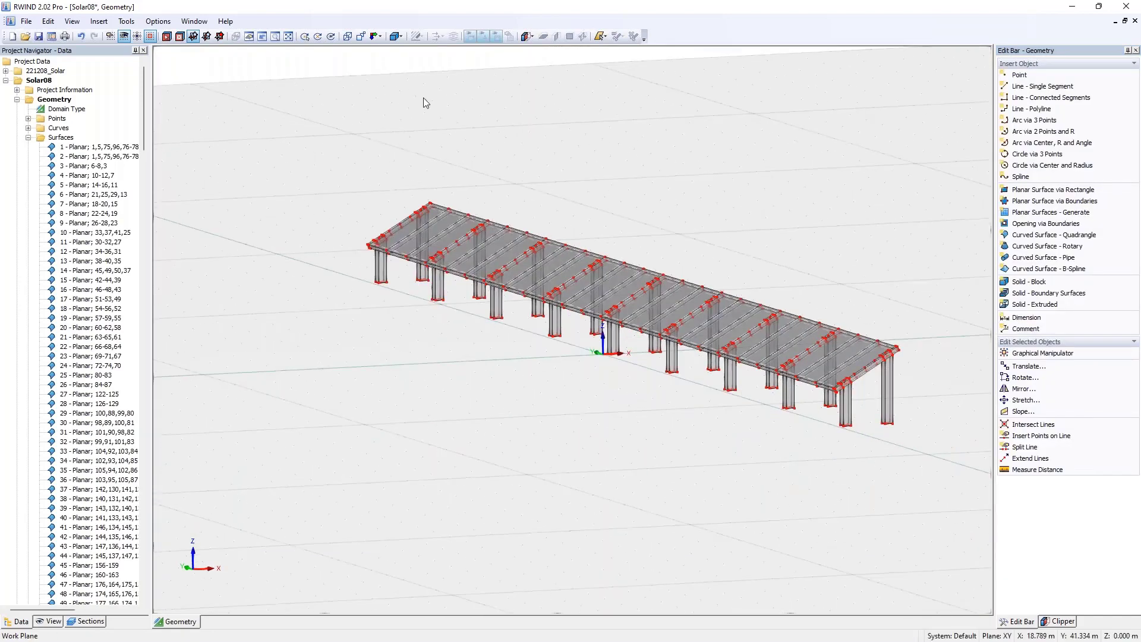
pyautogui.click(38, 36)
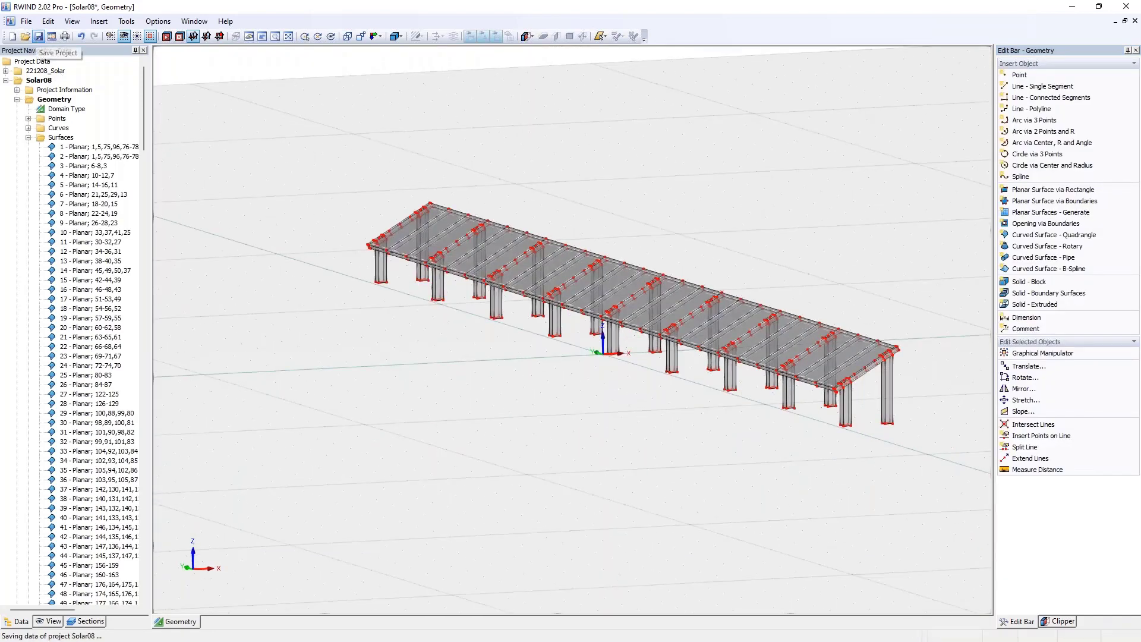
pyautogui.click(1135, 23)
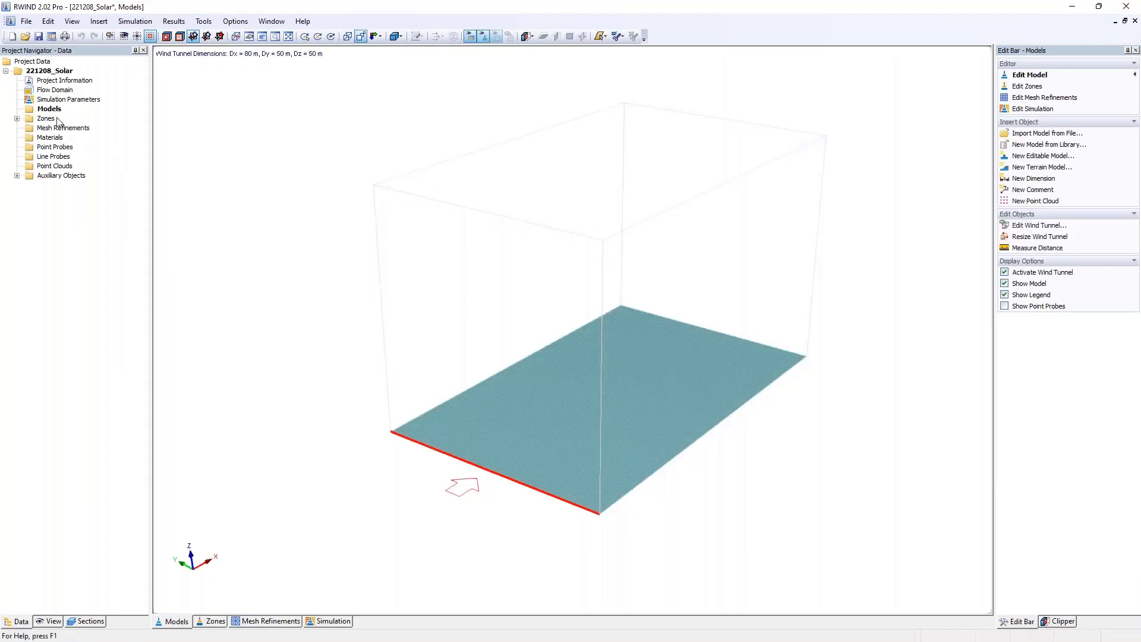
# Step: Insert the Solar08 model from the Demo library, with adjusting its dimensions to the wind tunnel disabled
pyautogui.rightClick(58, 112)
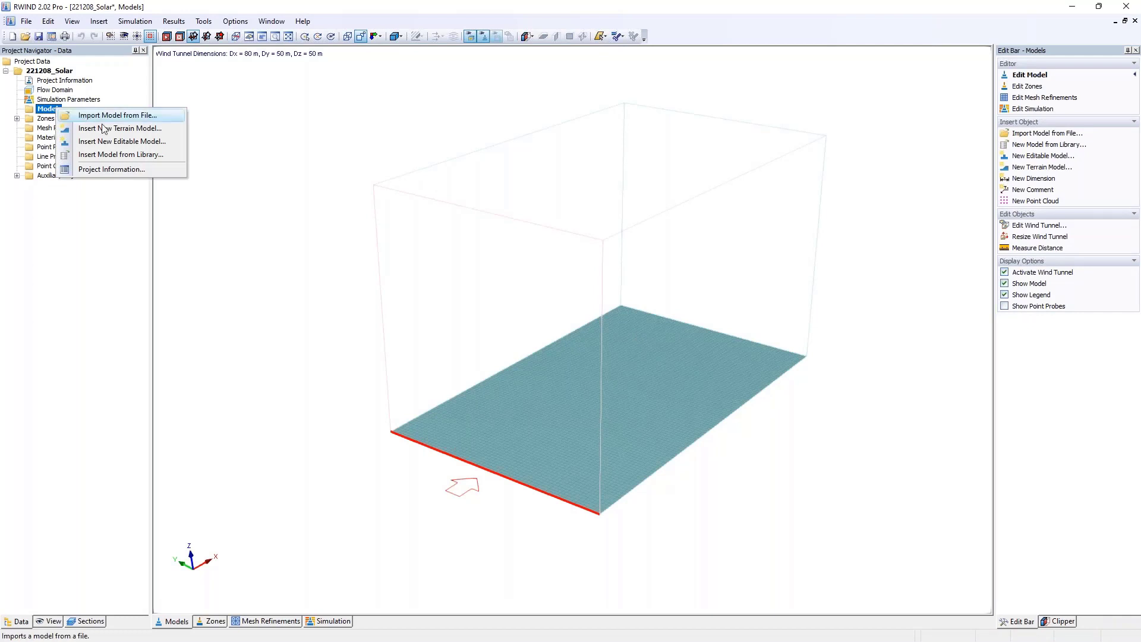
pyautogui.click(137, 156)
pyautogui.scroll(-3, 612, 320)
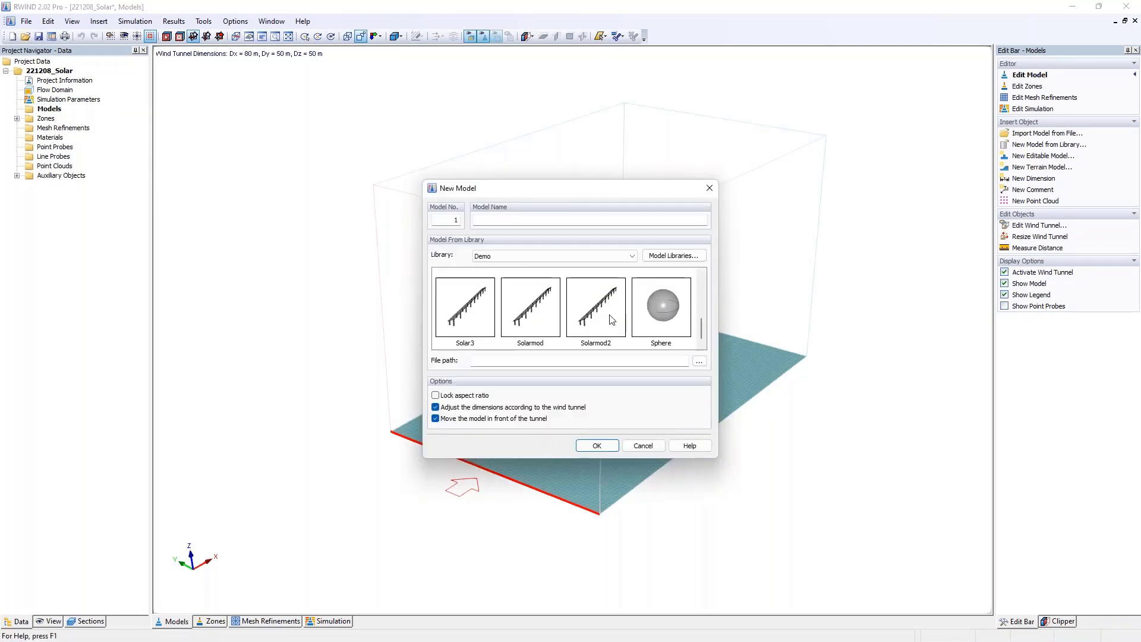
pyautogui.scroll(2, 637, 331)
pyautogui.click(594, 309)
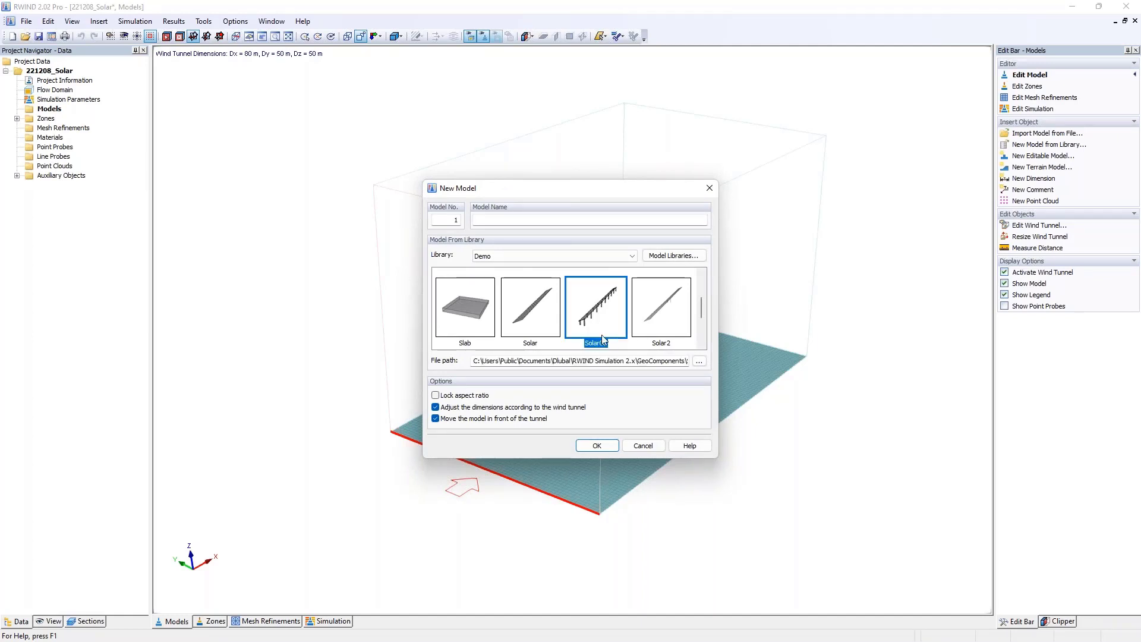
pyautogui.click(449, 408)
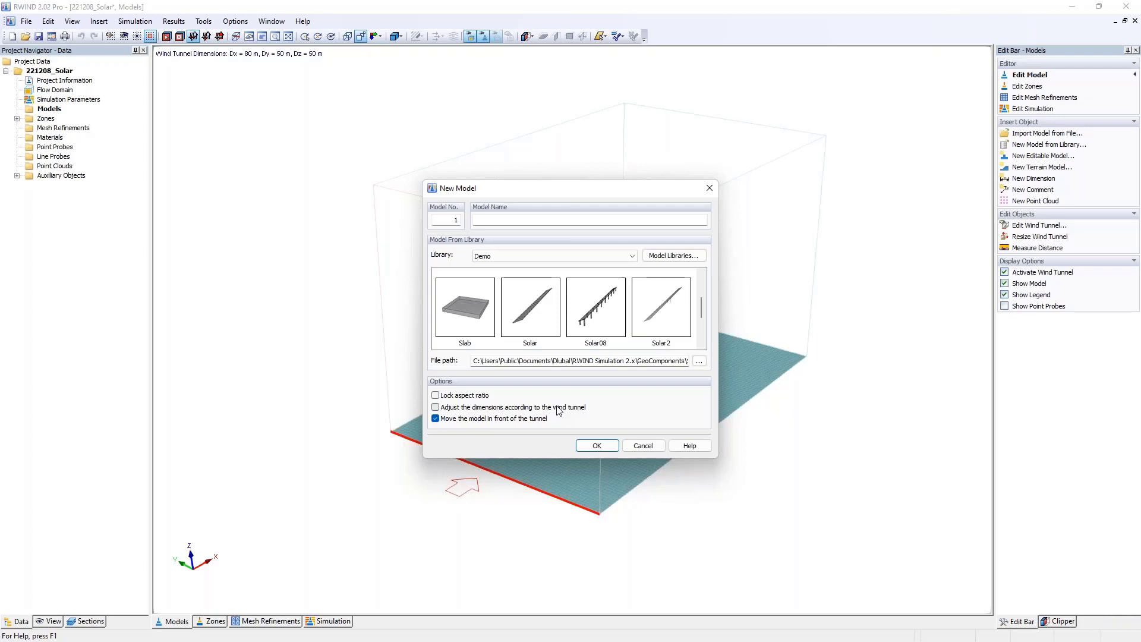
pyautogui.scroll(2, 567, 322)
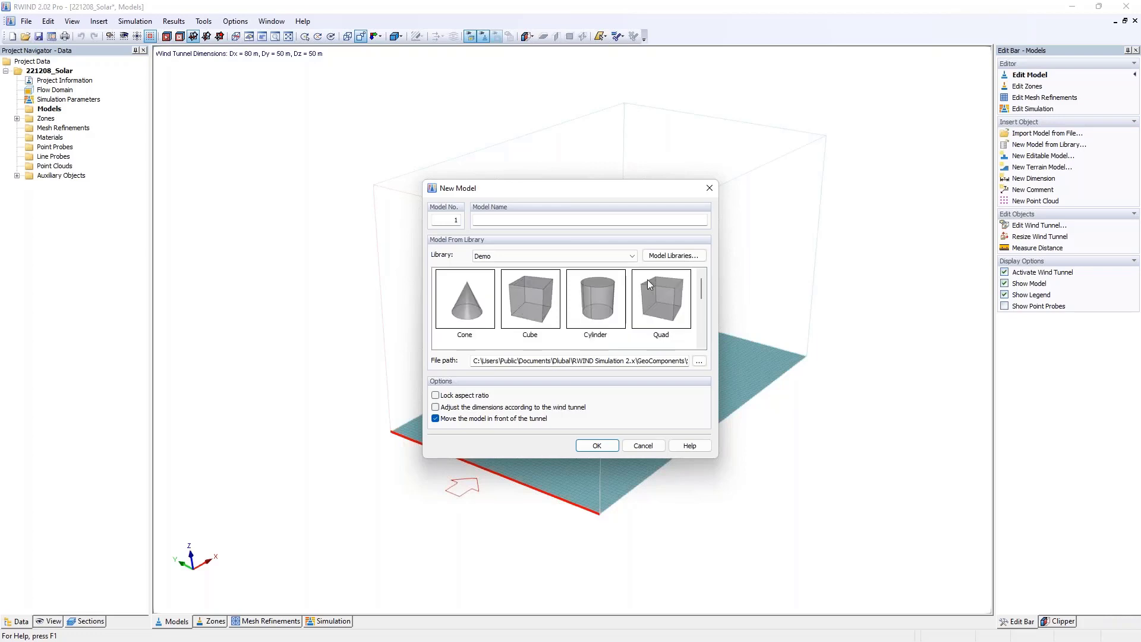
pyautogui.scroll(-2, 643, 300)
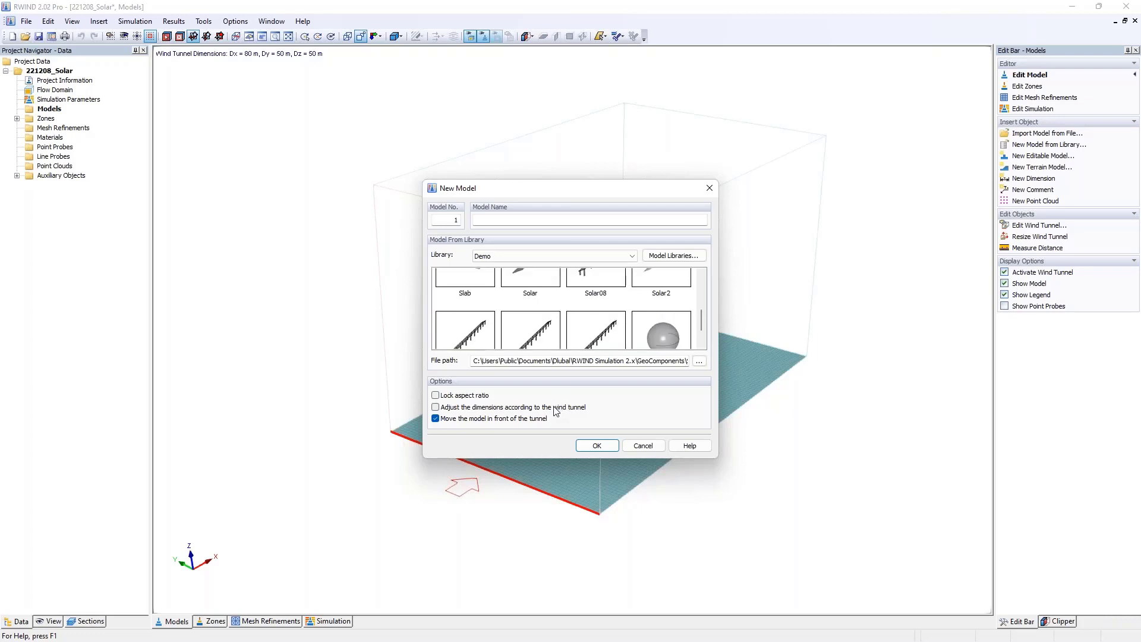
pyautogui.click(606, 291)
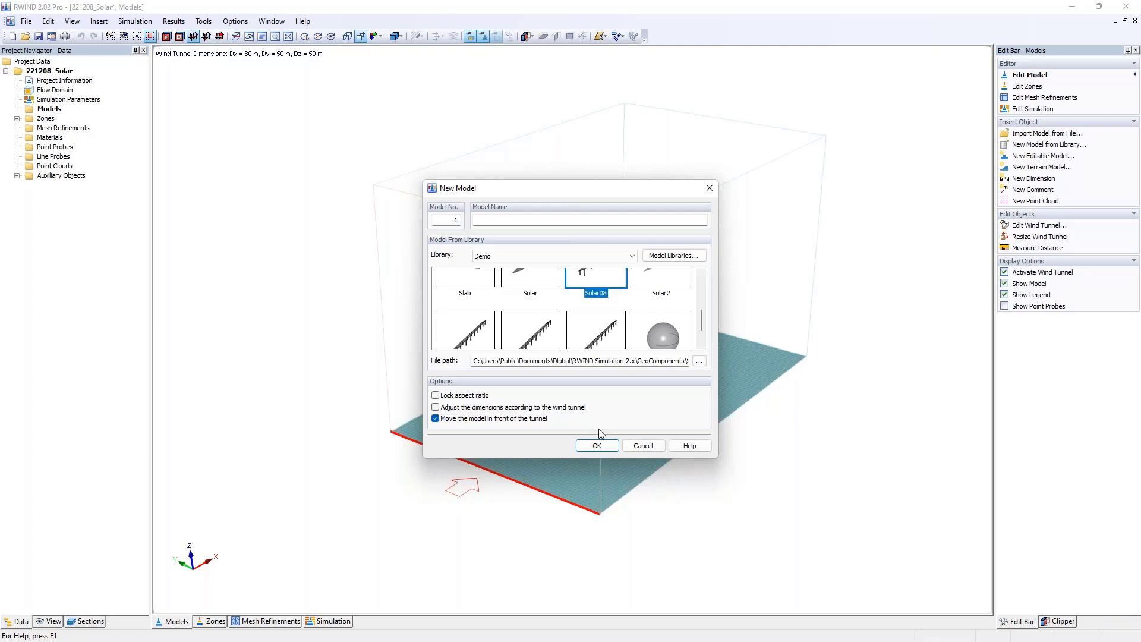
pyautogui.click(595, 446)
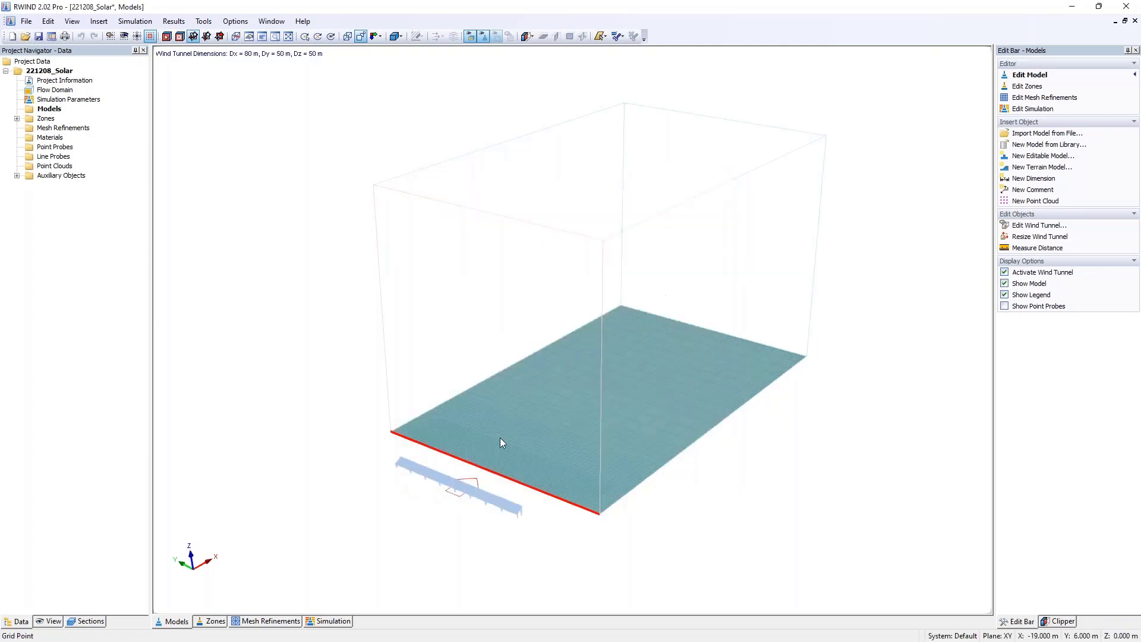
# Step: Examine the inserted solar model's dimensions in its object information
pyautogui.doubleClick(498, 503)
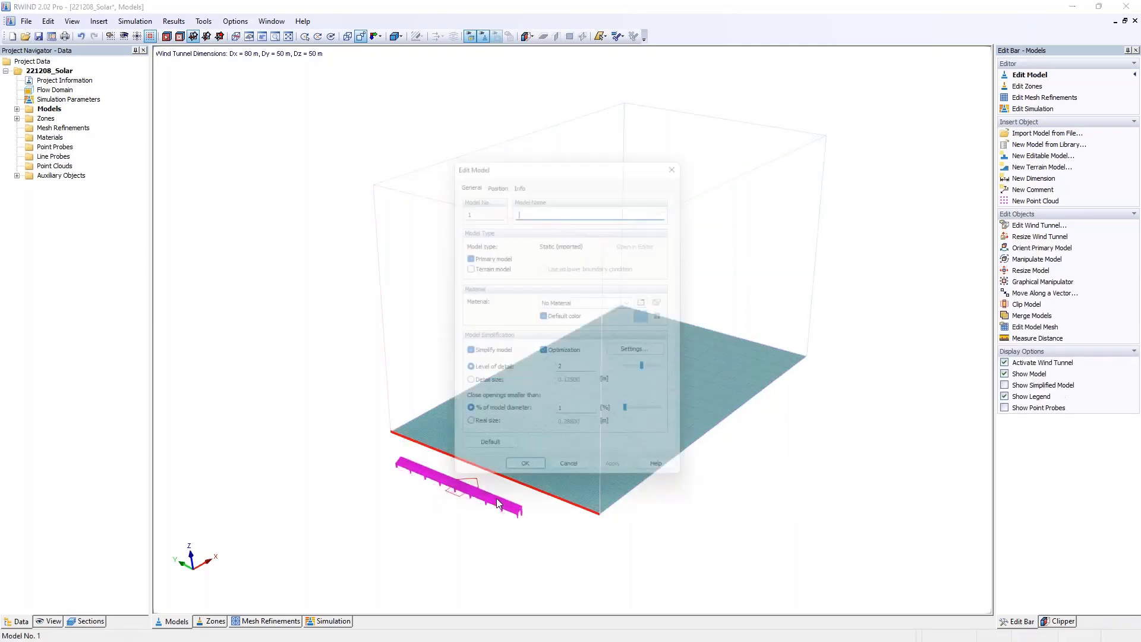
pyautogui.click(518, 177)
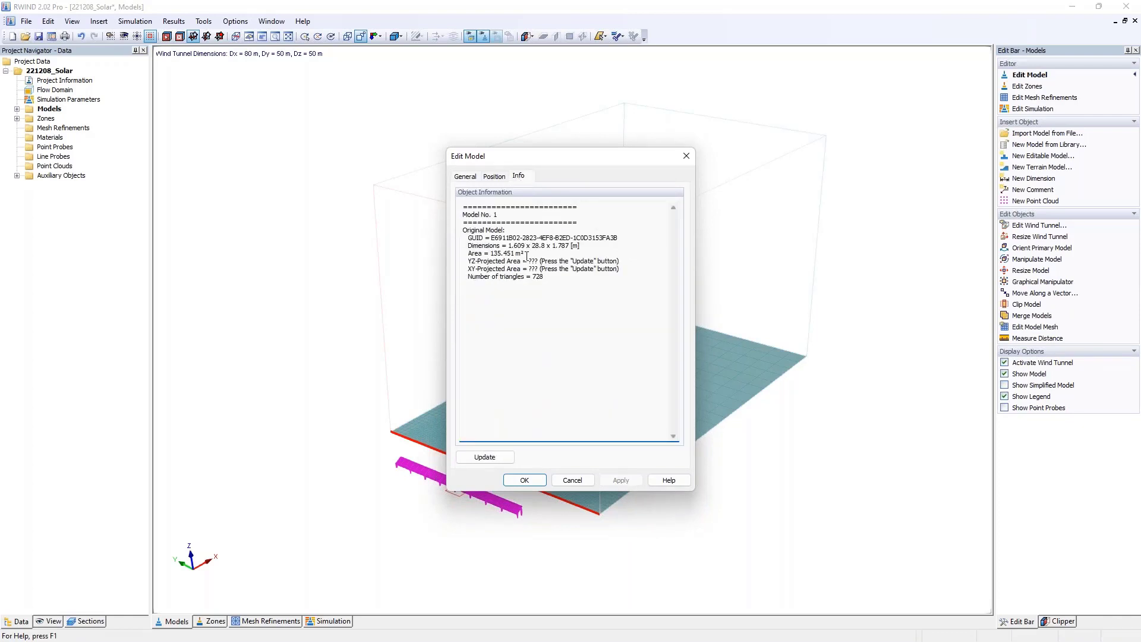
pyautogui.moveTo(509, 245); pyautogui.dragTo(575, 244)
pyautogui.click(686, 155)
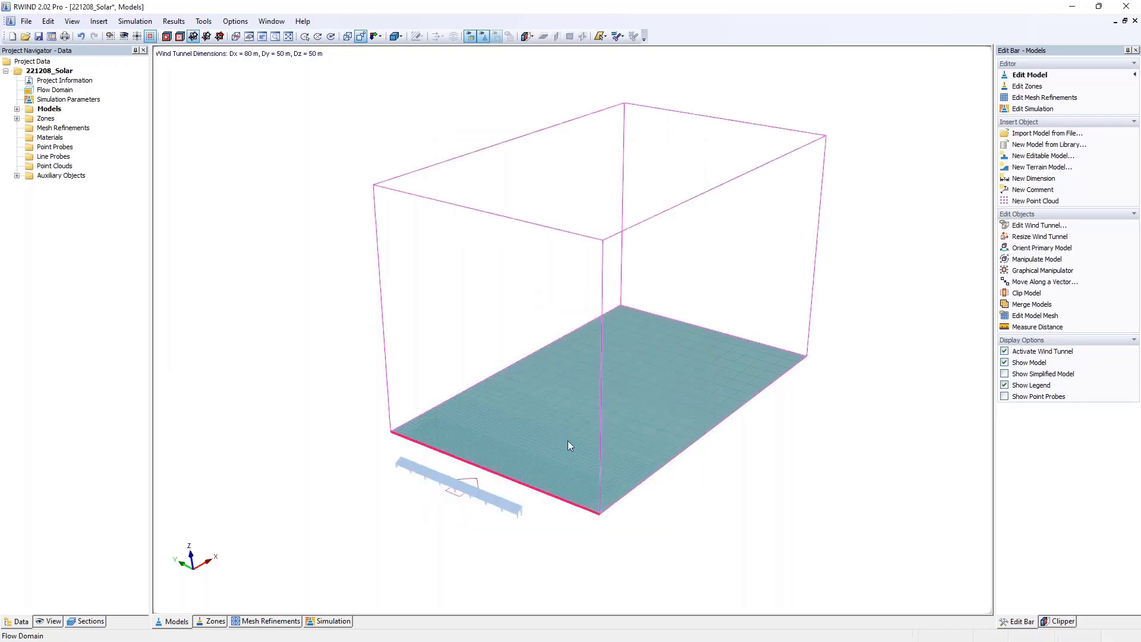
# Step: Set the solar model's simplification level of detail to 4, keeping openings closed by percentage of model diameter
pyautogui.doubleClick(433, 469)
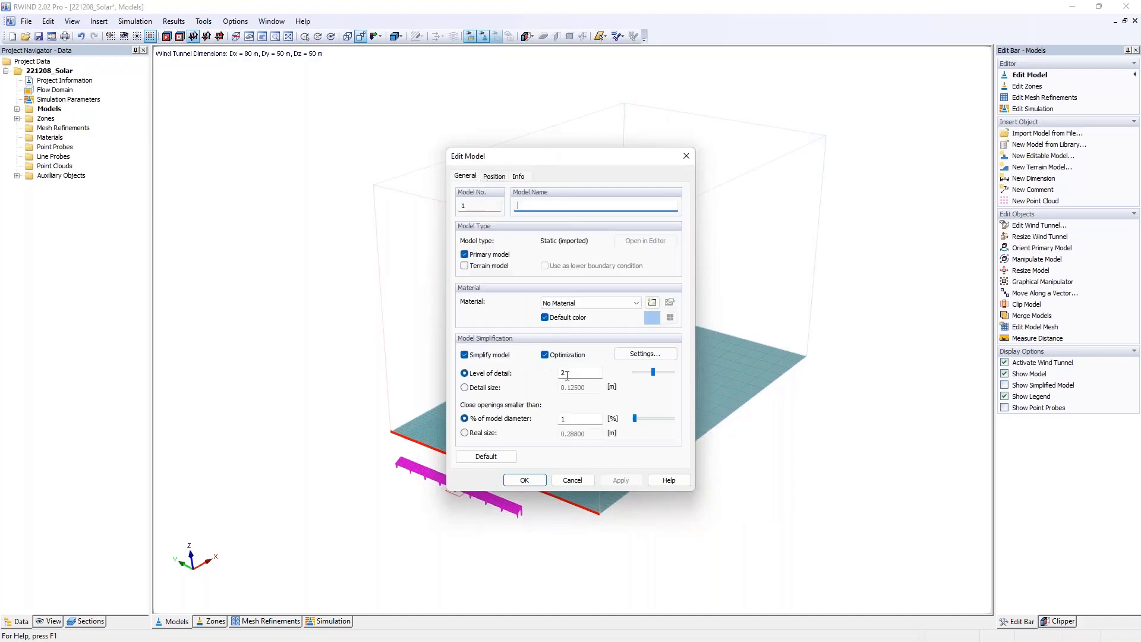
pyautogui.doubleClick(566, 376)
pyautogui.write('4')
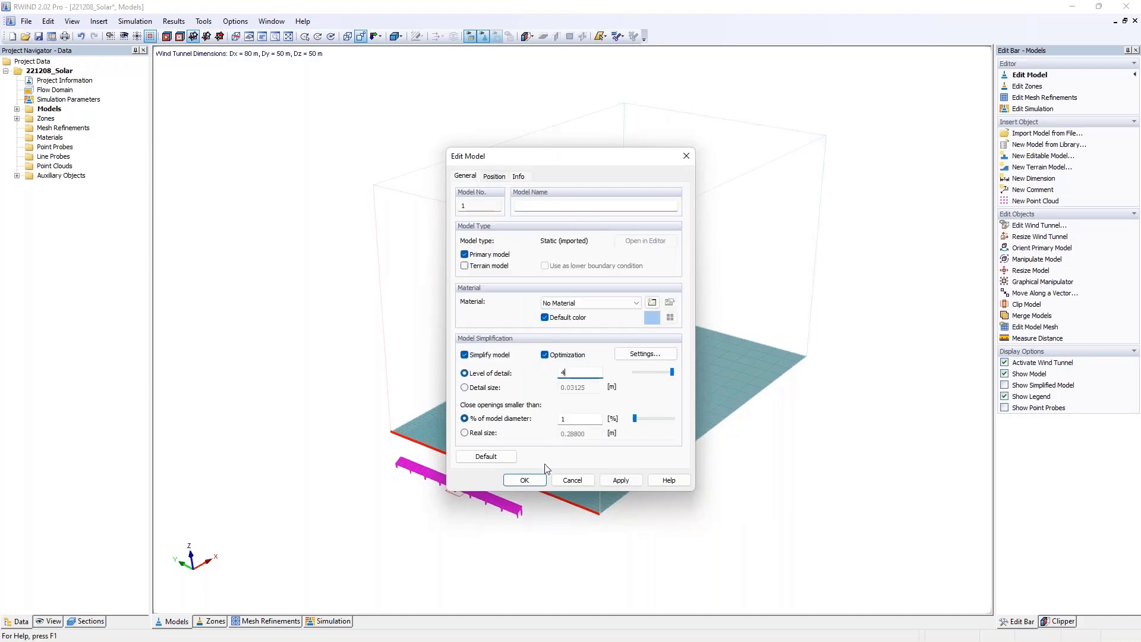
pyautogui.click(524, 480)
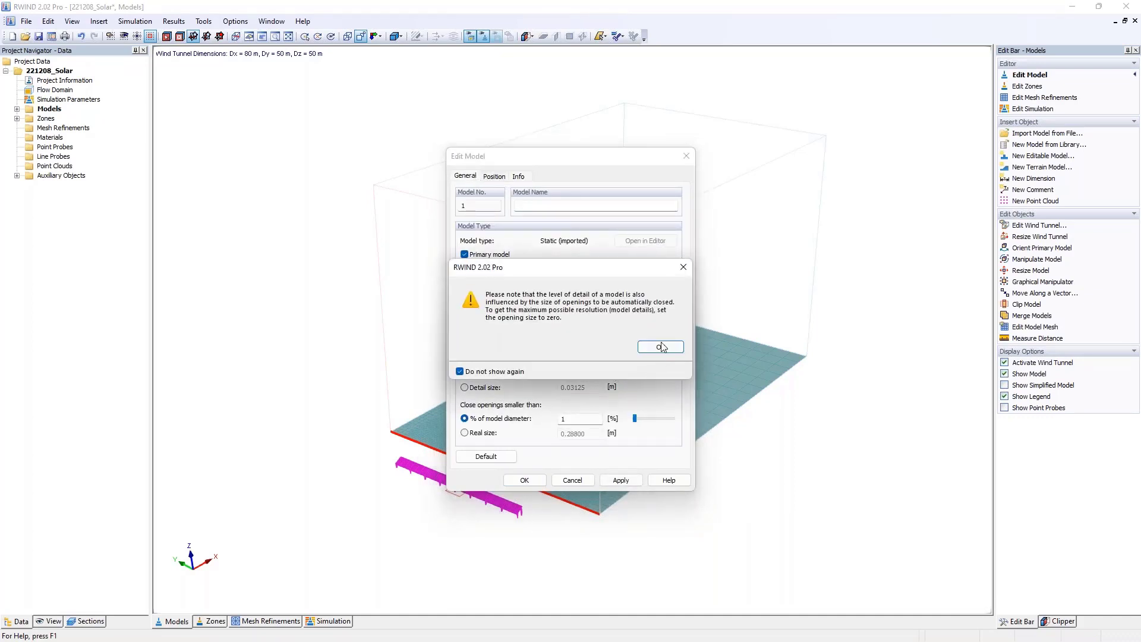
pyautogui.click(660, 347)
# Step: Adjust the wind tunnel dimensions automatically to fit around the solar model
pyautogui.moveTo(472, 450); pyautogui.dragTo(518, 393, button='middle')
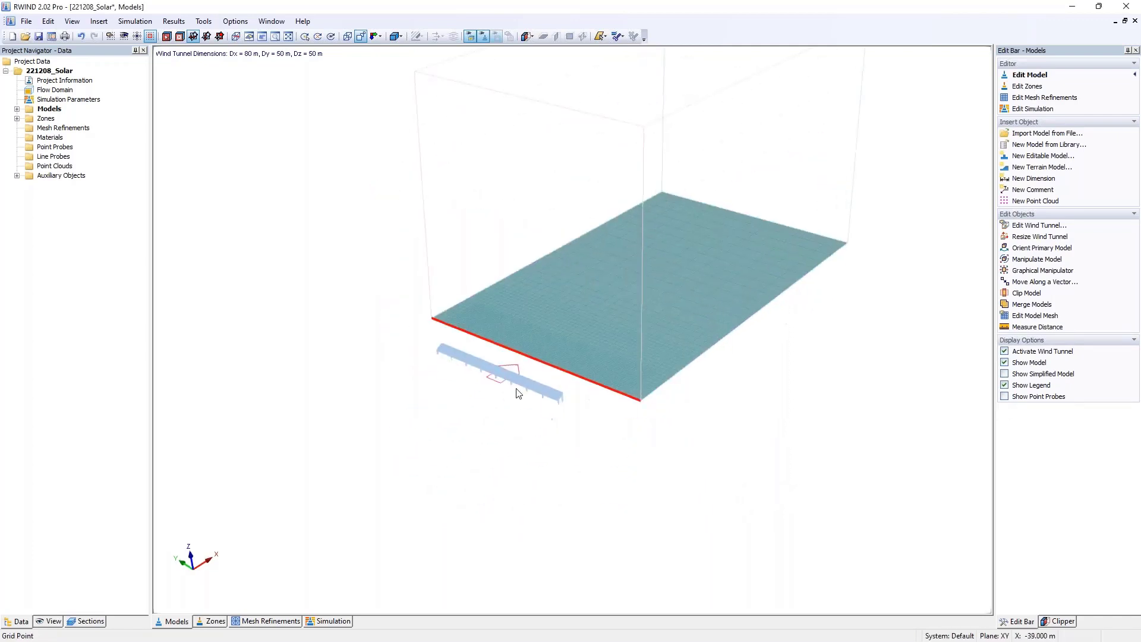
pyautogui.scroll(3, 517, 394)
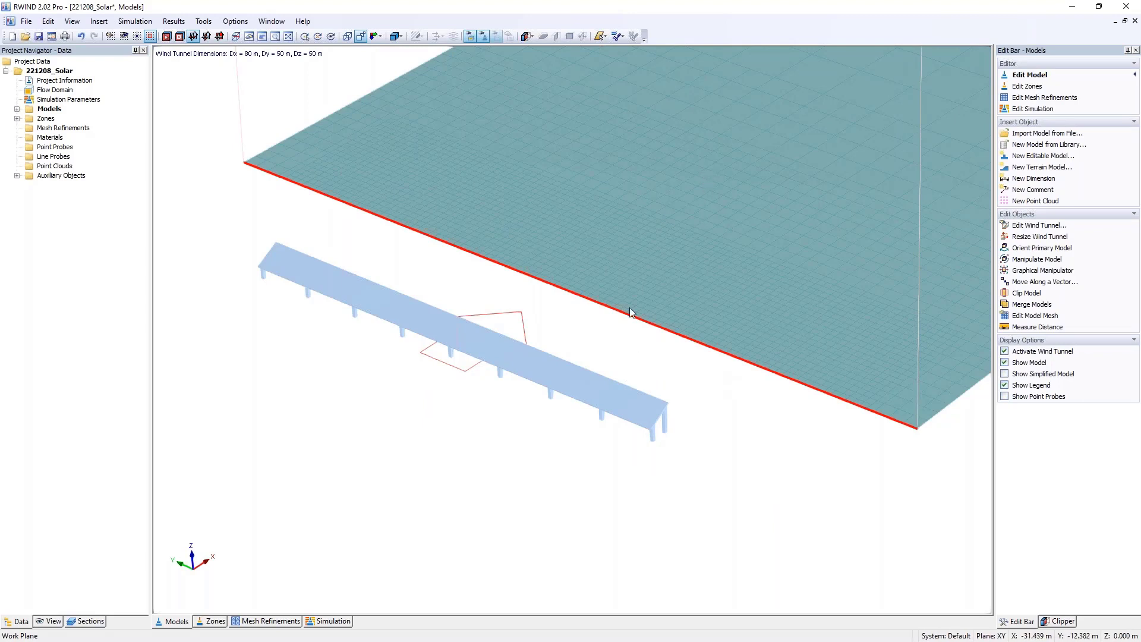
pyautogui.doubleClick(53, 90)
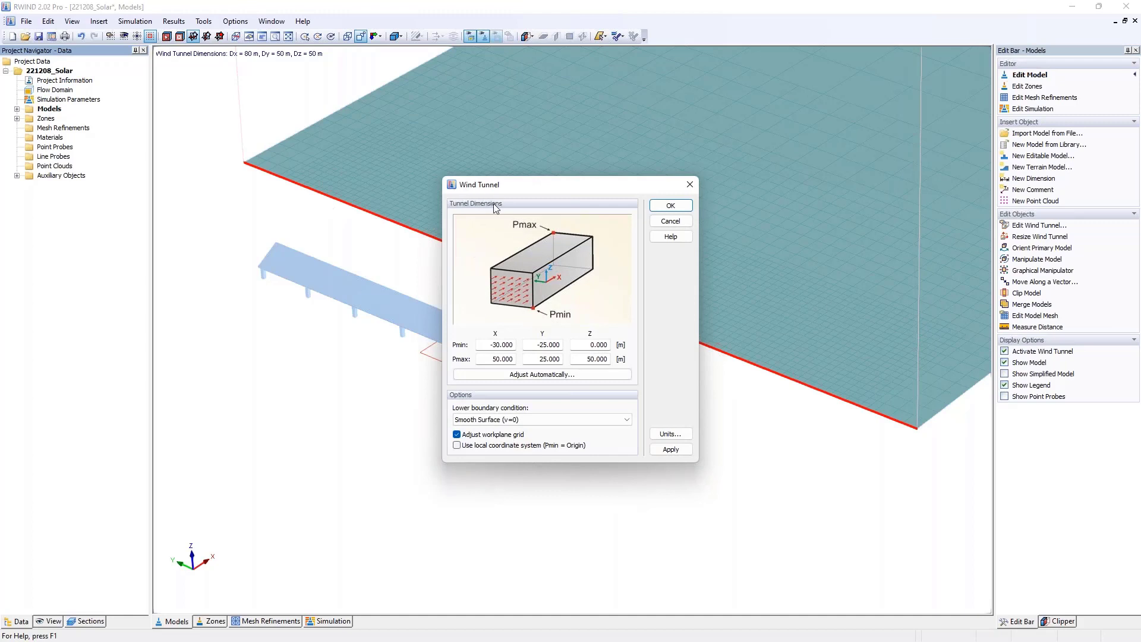
pyautogui.click(512, 376)
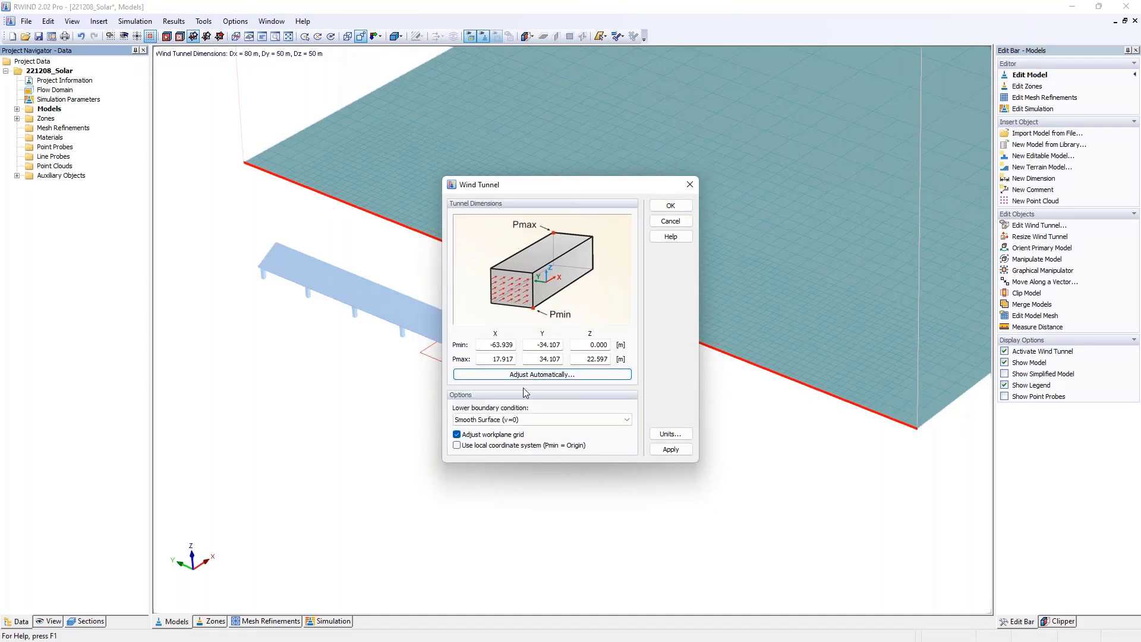
pyautogui.click(658, 205)
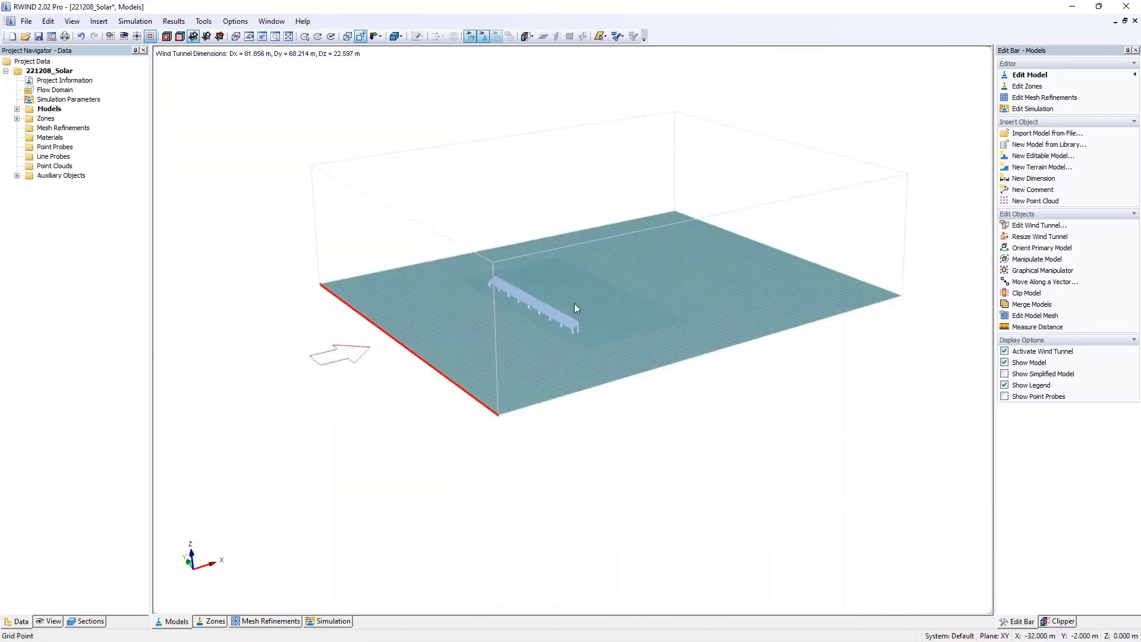
# Step: Display the simplified model and inspect its mesh where the end posts meet the inclined panel
pyautogui.scroll(5, 567, 268)
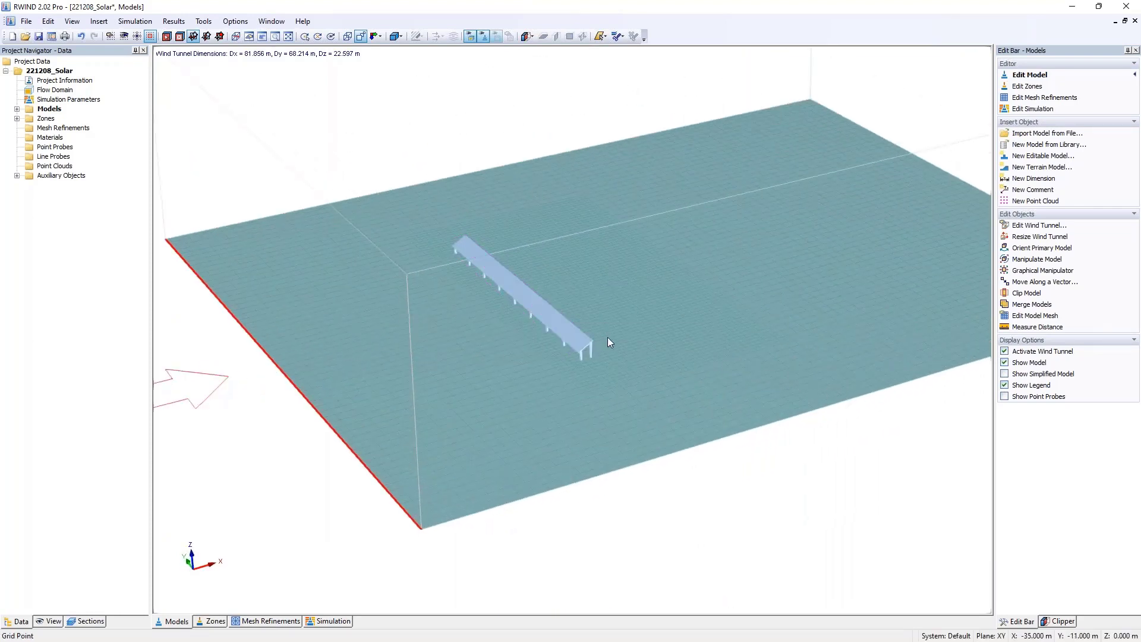
pyautogui.click(1004, 374)
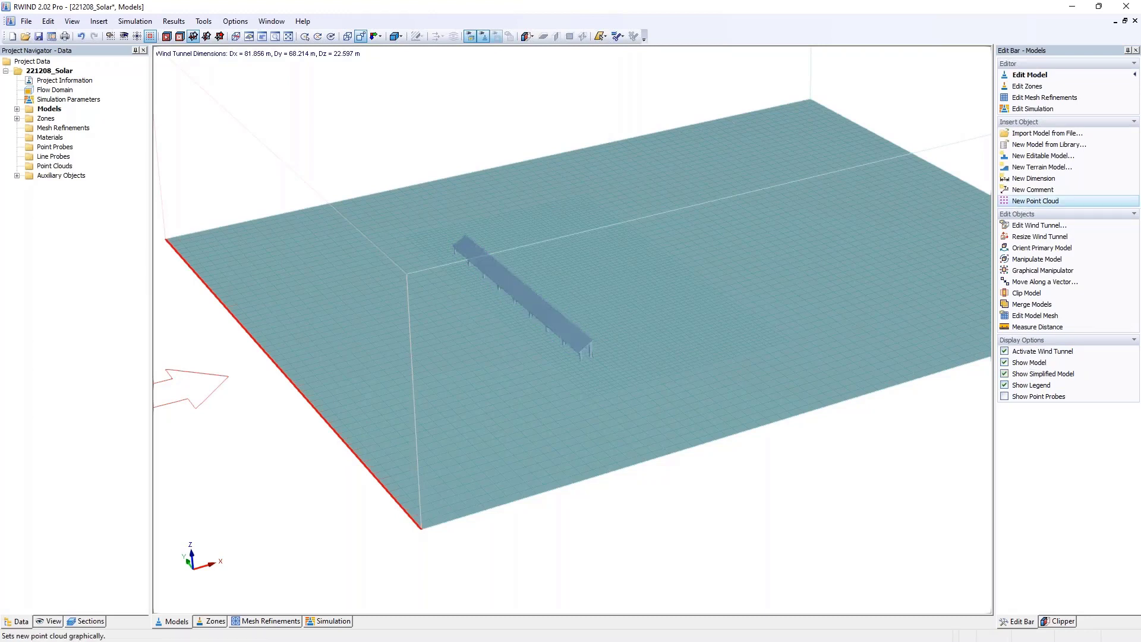
pyautogui.scroll(10, 569, 339)
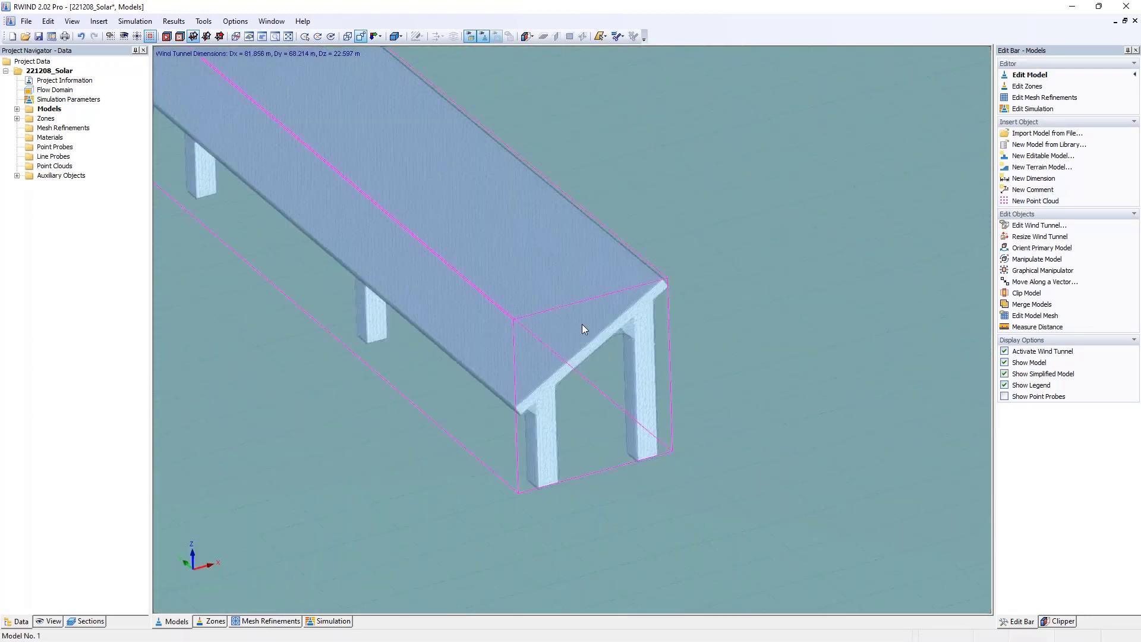
pyautogui.scroll(4, 553, 436)
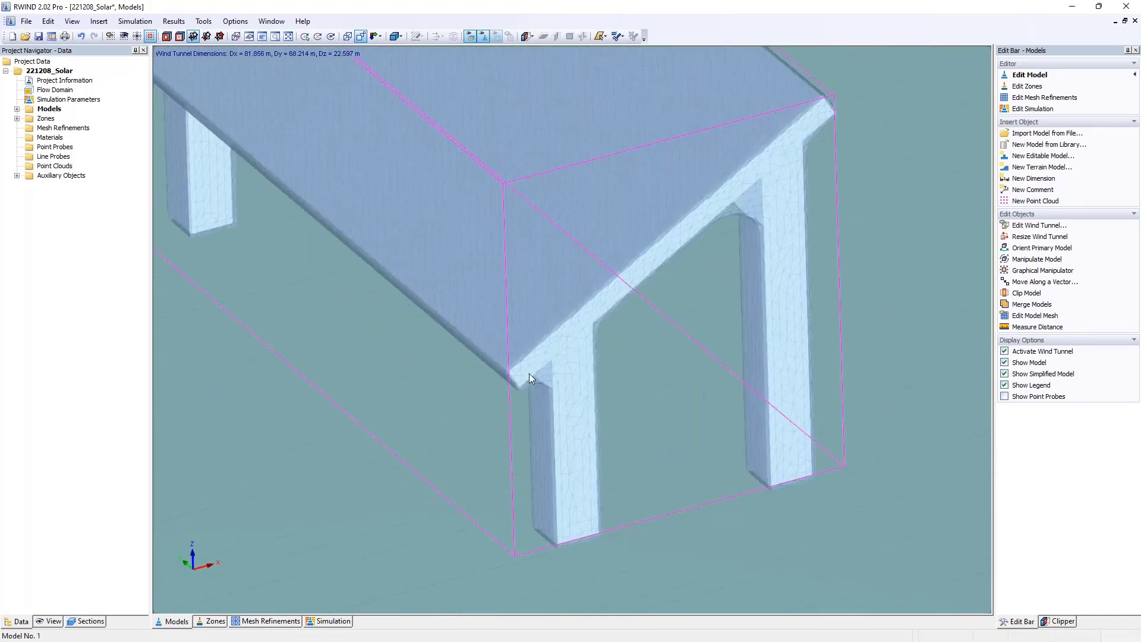
pyautogui.keyDown('ctrl'); pyautogui.moveTo(538, 391); pyautogui.dragTo(551, 368, button='middle'); pyautogui.keyUp('ctrl')
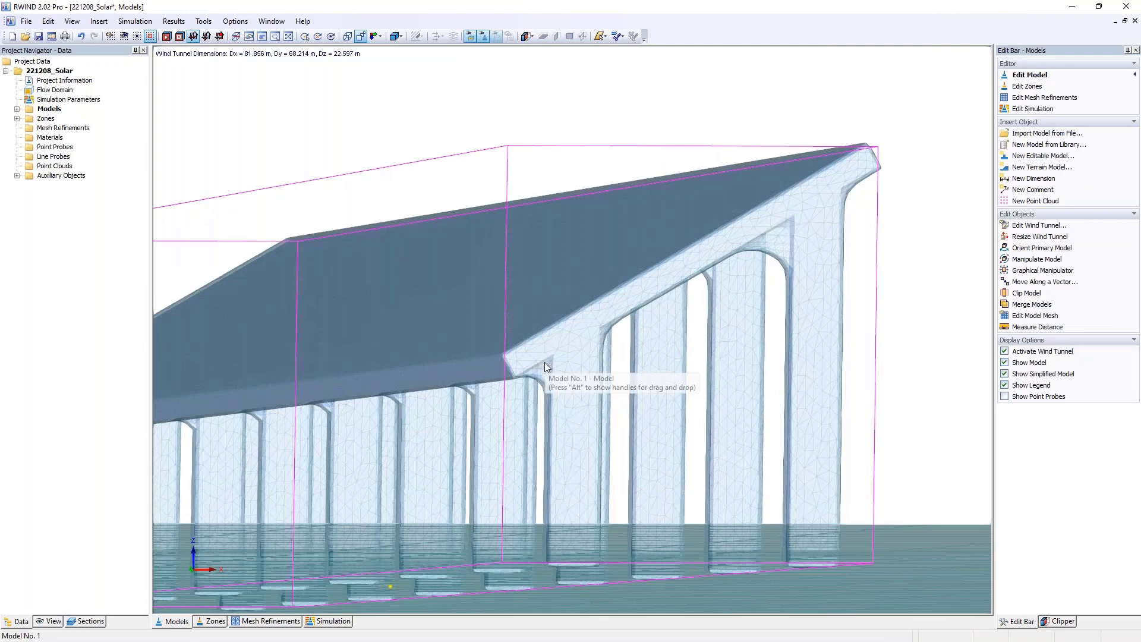
# Step: Turn off the display of the simplified model in the wind tunnel
pyautogui.keyDown('ctrl'); pyautogui.moveTo(587, 191); pyautogui.dragTo(607, 256, button='middle'); pyautogui.keyUp('ctrl')
pyautogui.scroll(-5, 657, 218)
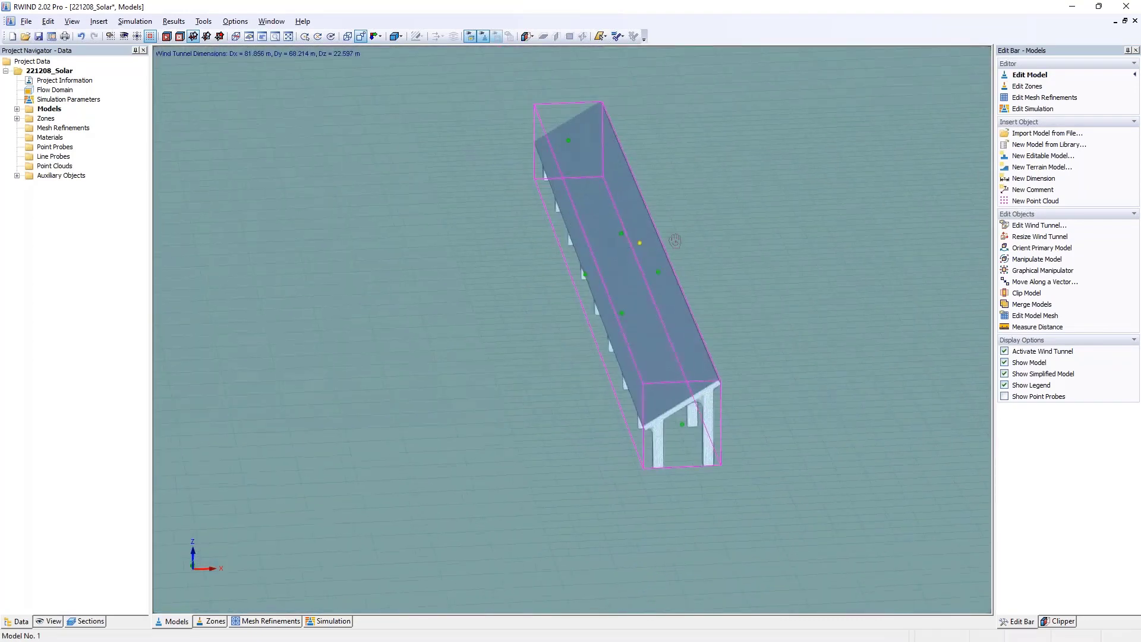
pyautogui.click(1004, 373)
pyautogui.scroll(-4, 875, 296)
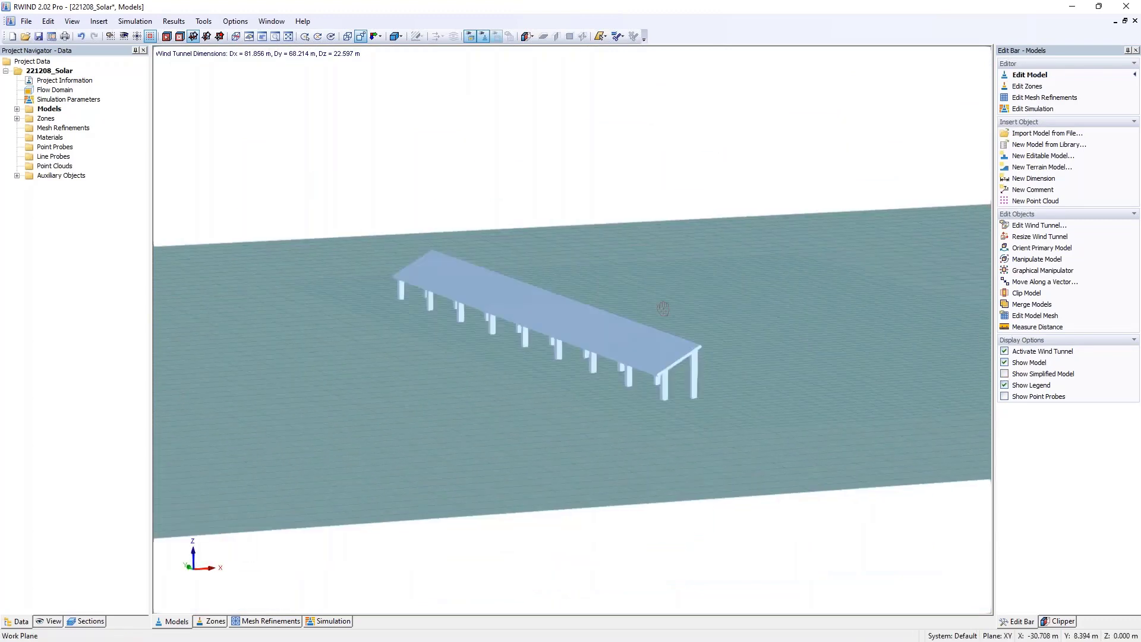
# Step: Copy the solar panel row 9 times along the X direction with a spacing of 3.1 m
pyautogui.click(572, 264)
pyautogui.keyDown('ctrl'); pyautogui.moveTo(573, 265); pyautogui.dragTo(633, 288, button='middle'); pyautogui.keyUp('ctrl')
pyautogui.scroll(-3, 633, 287)
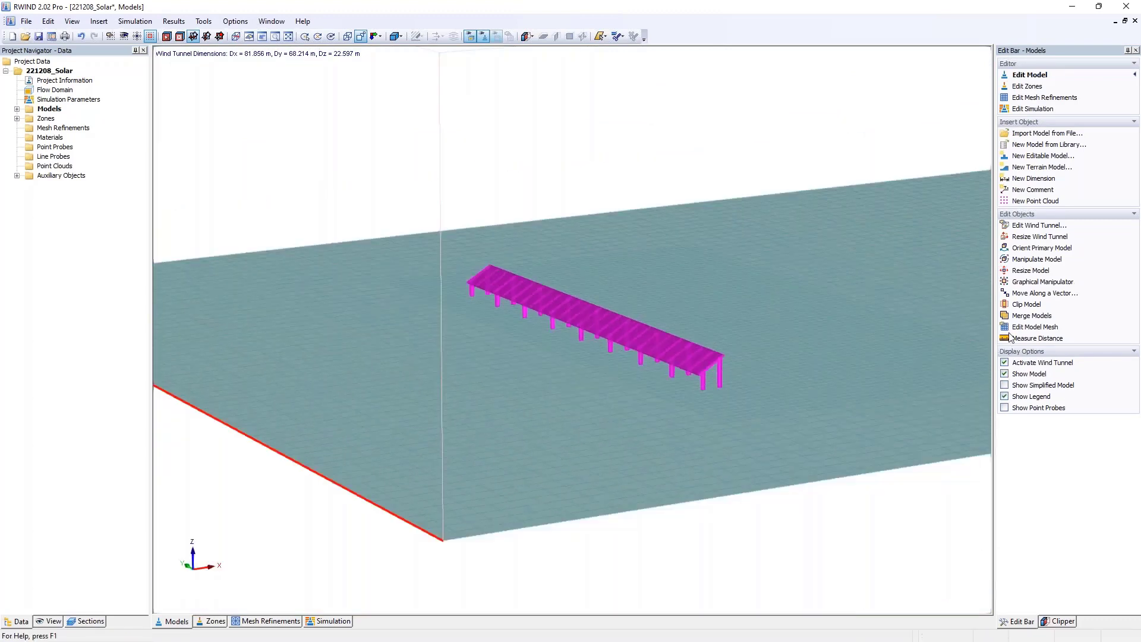
pyautogui.click(1044, 293)
pyautogui.write('3')
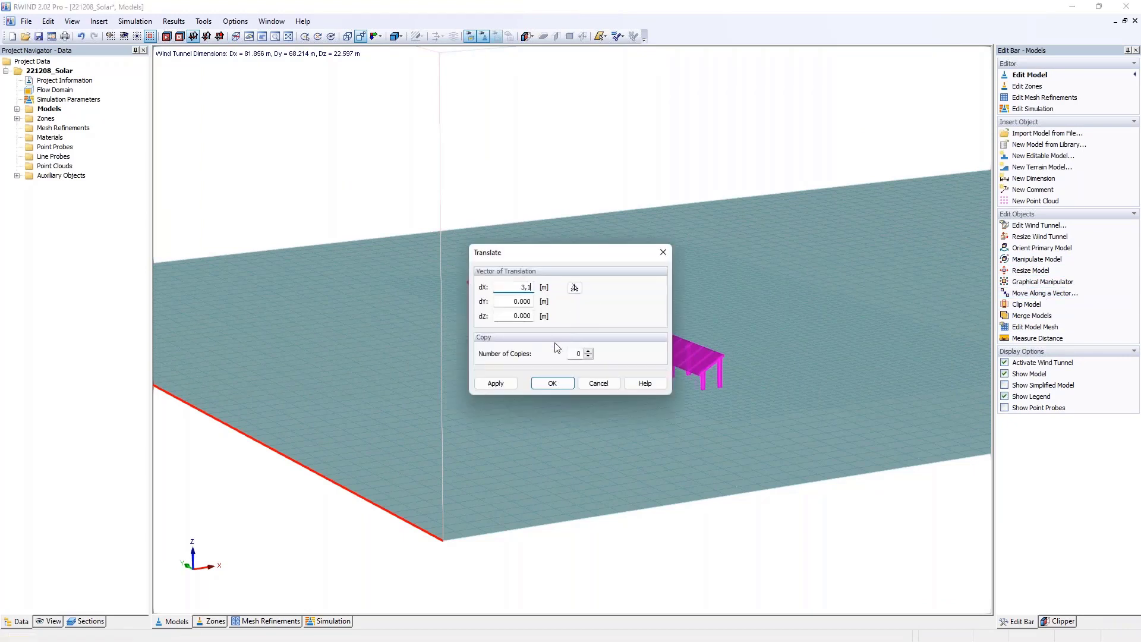
pyautogui.write(',1')
pyautogui.doubleClick(576, 353)
pyautogui.write('9')
pyautogui.click(552, 383)
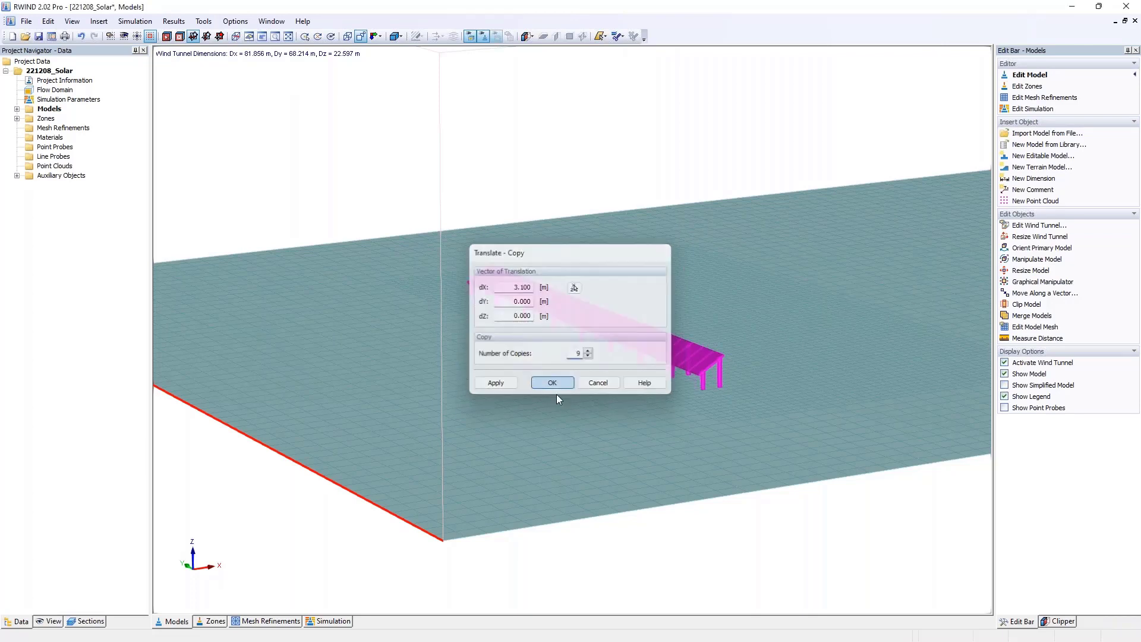
# Step: Adjust the wind tunnel dimensions automatically to fit around all ten solar panel rows
pyautogui.moveTo(856, 390); pyautogui.dragTo(689, 382, button='middle')
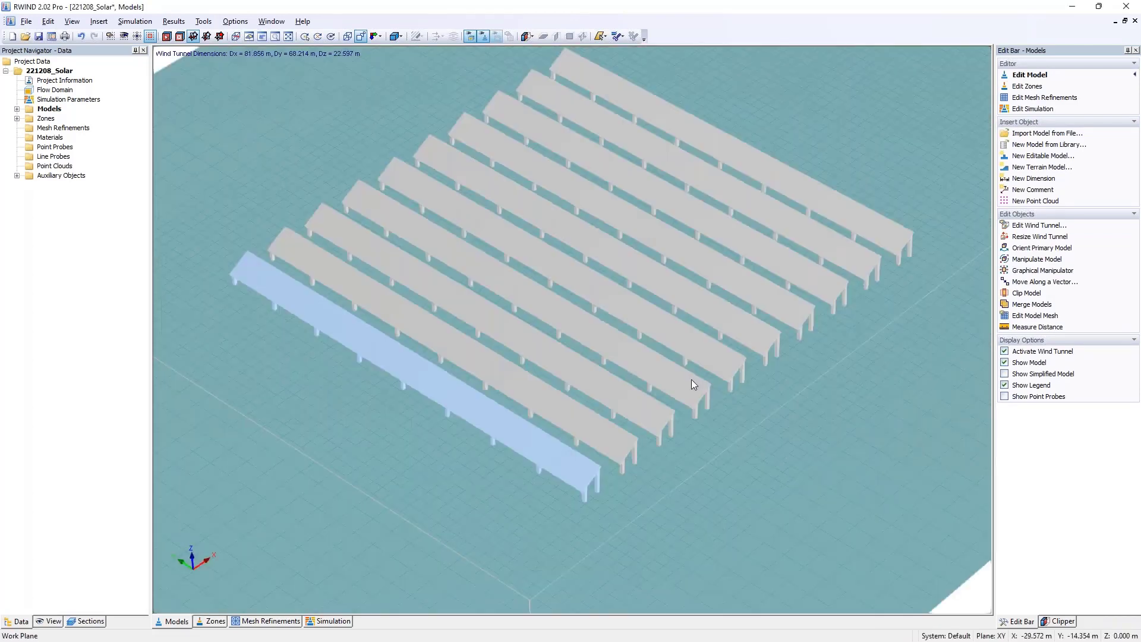
pyautogui.keyDown('ctrl'); pyautogui.moveTo(650, 426); pyautogui.dragTo(351, 411, button='middle'); pyautogui.keyUp('ctrl')
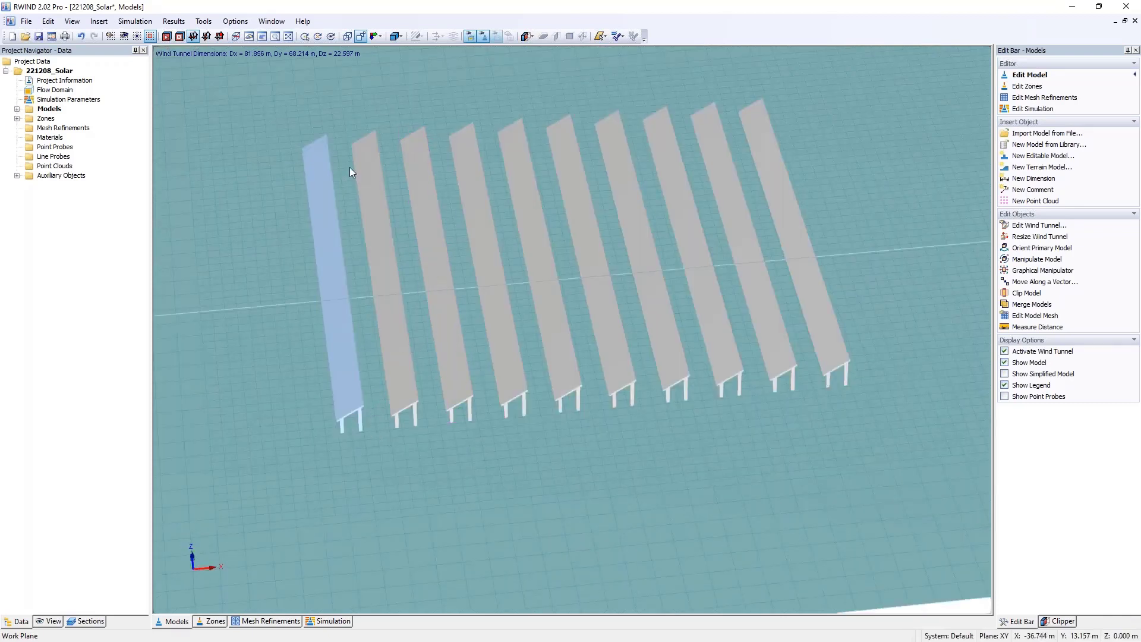
pyautogui.keyDown('ctrl'); pyautogui.moveTo(331, 237); pyautogui.dragTo(628, 277, button='middle'); pyautogui.keyUp('ctrl')
pyautogui.doubleClick(59, 92)
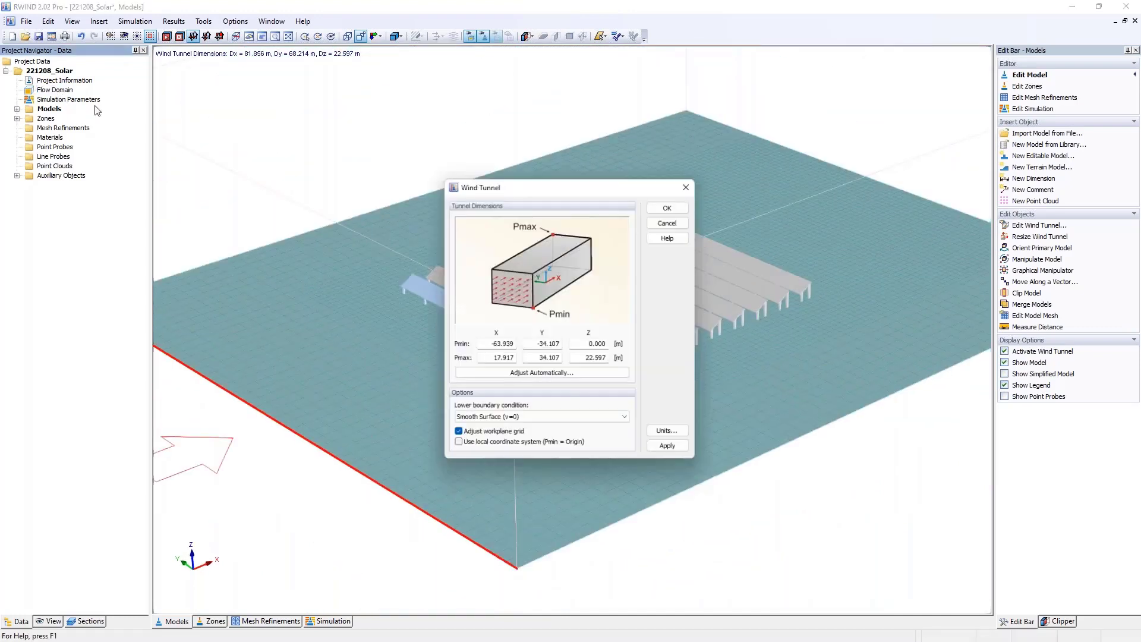
pyautogui.click(524, 377)
pyautogui.click(527, 386)
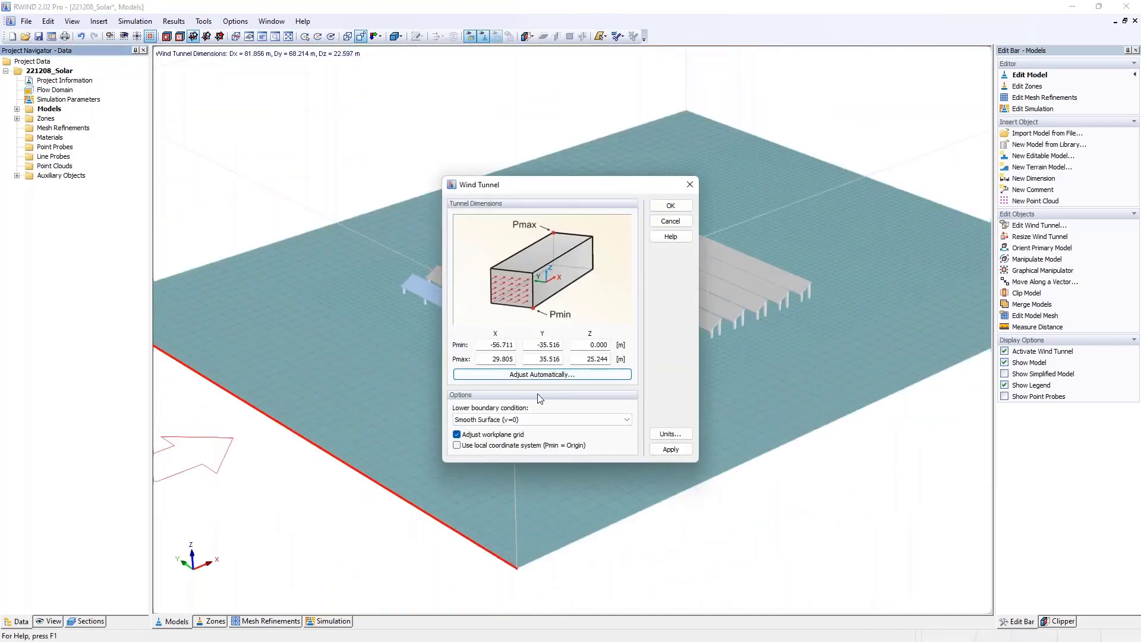
pyautogui.click(671, 206)
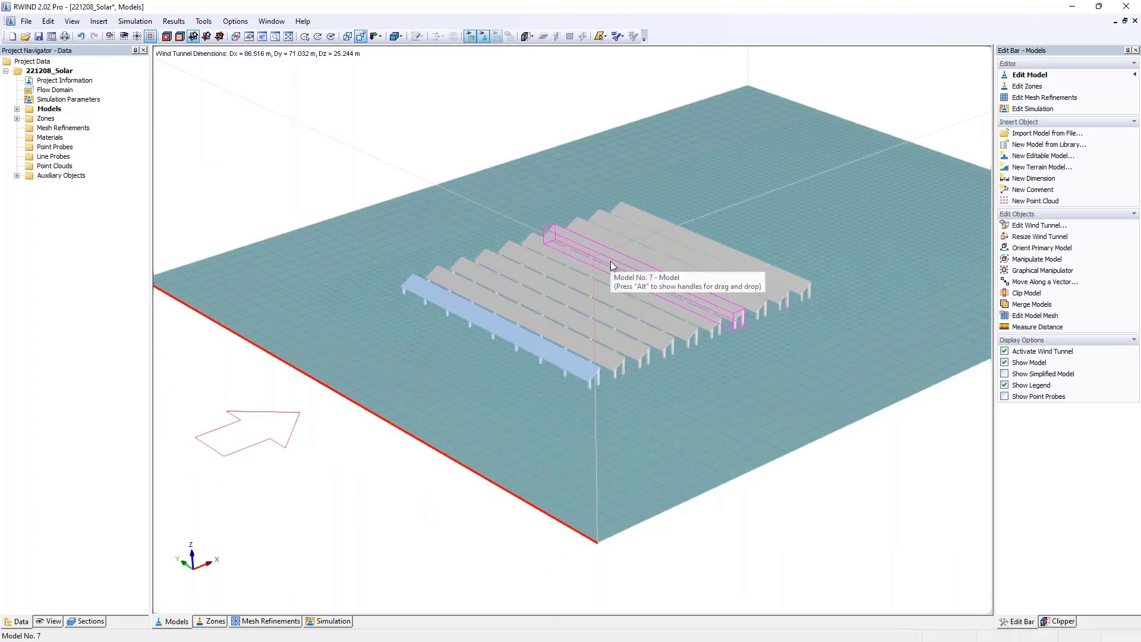
# Step: Examine the wind speed and turbulence intensity profiles in the simulation parameters
pyautogui.click(134, 21)
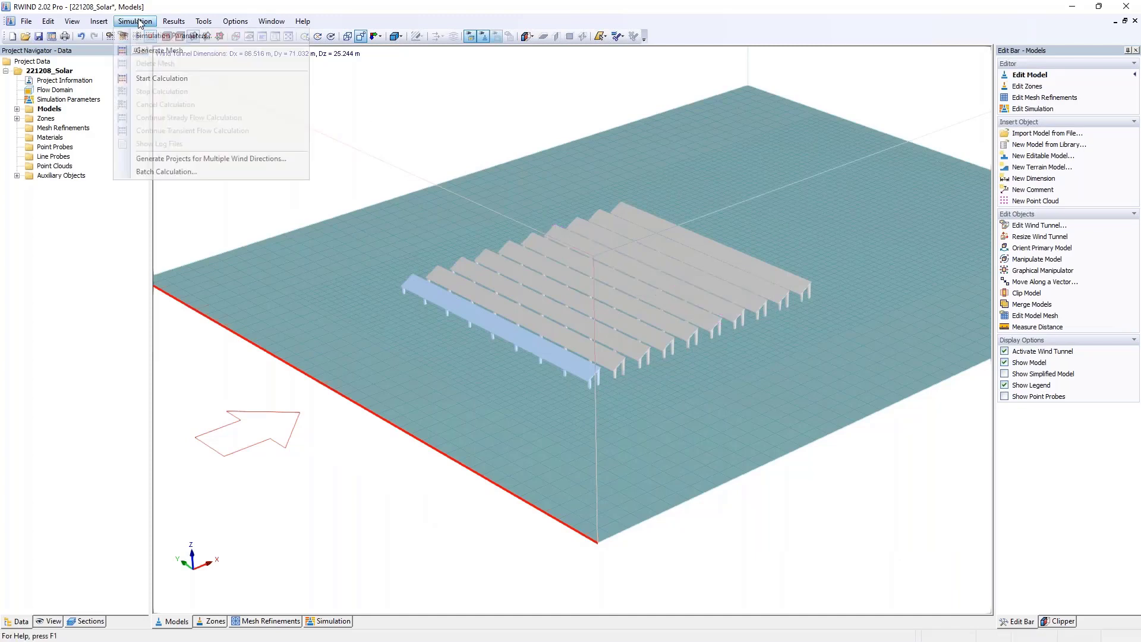
pyautogui.click(147, 36)
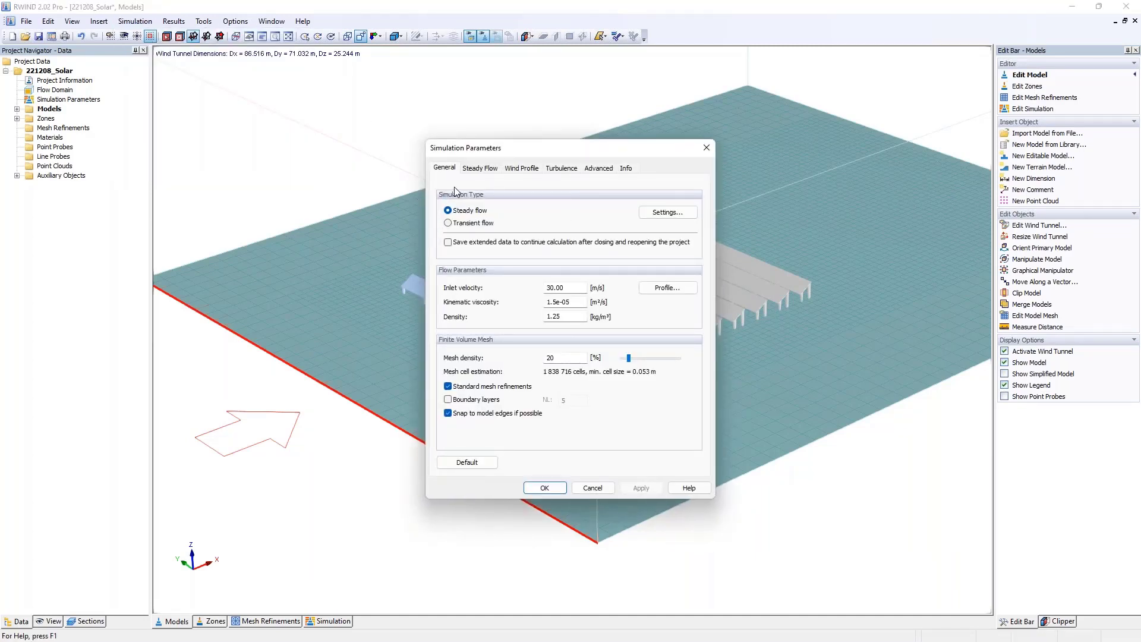
pyautogui.click(523, 169)
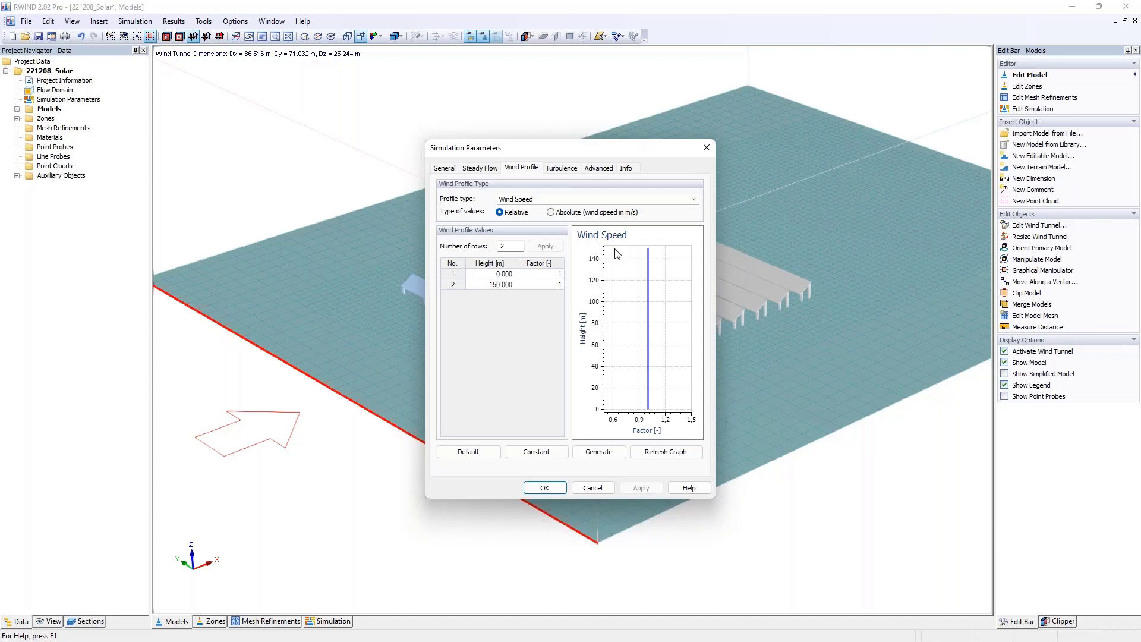
pyautogui.click(583, 199)
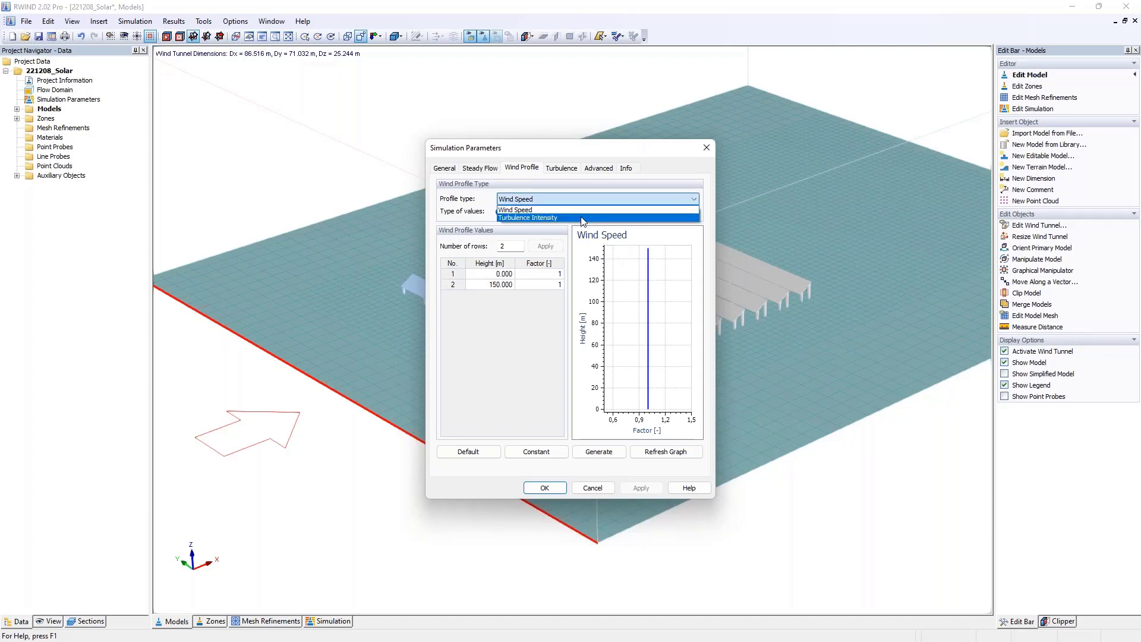
pyautogui.click(581, 218)
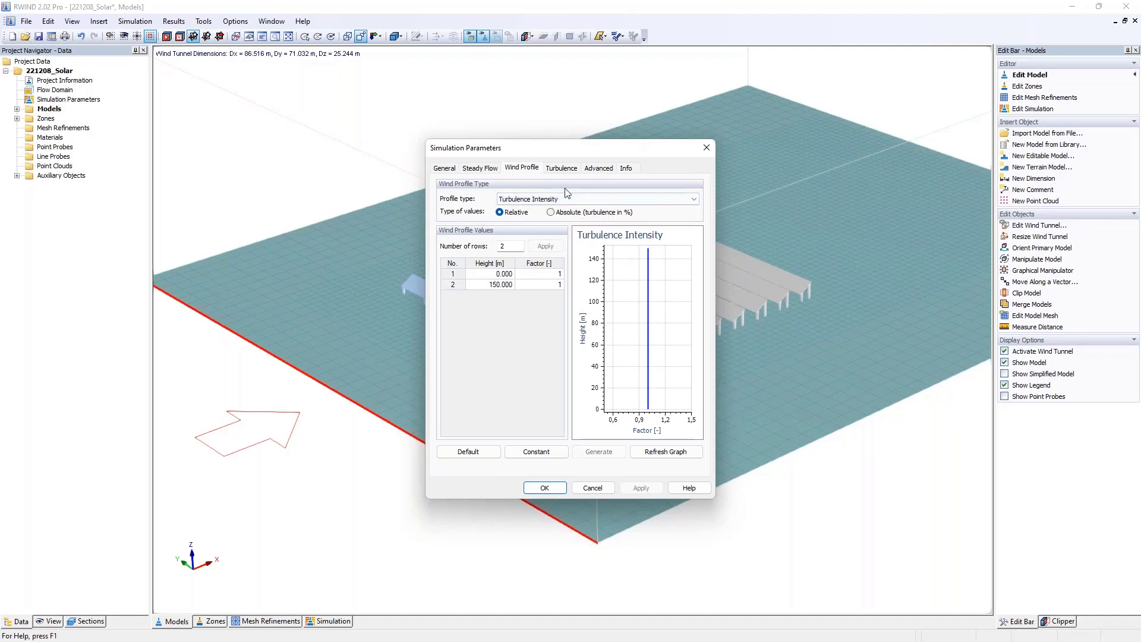
pyautogui.click(704, 154)
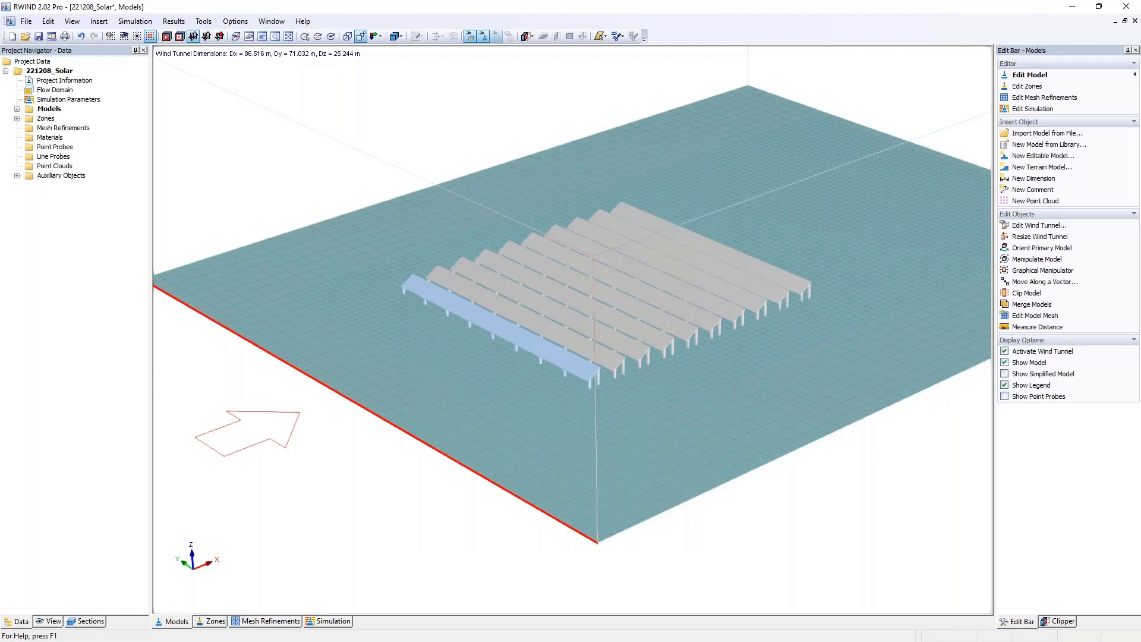
# Step: Open the project 11-1.1_ModEditor-Q2_noT from the 221208_Webinar project group and inspect its surface pressure results
pyautogui.click(52, 36)
pyautogui.click(432, 191)
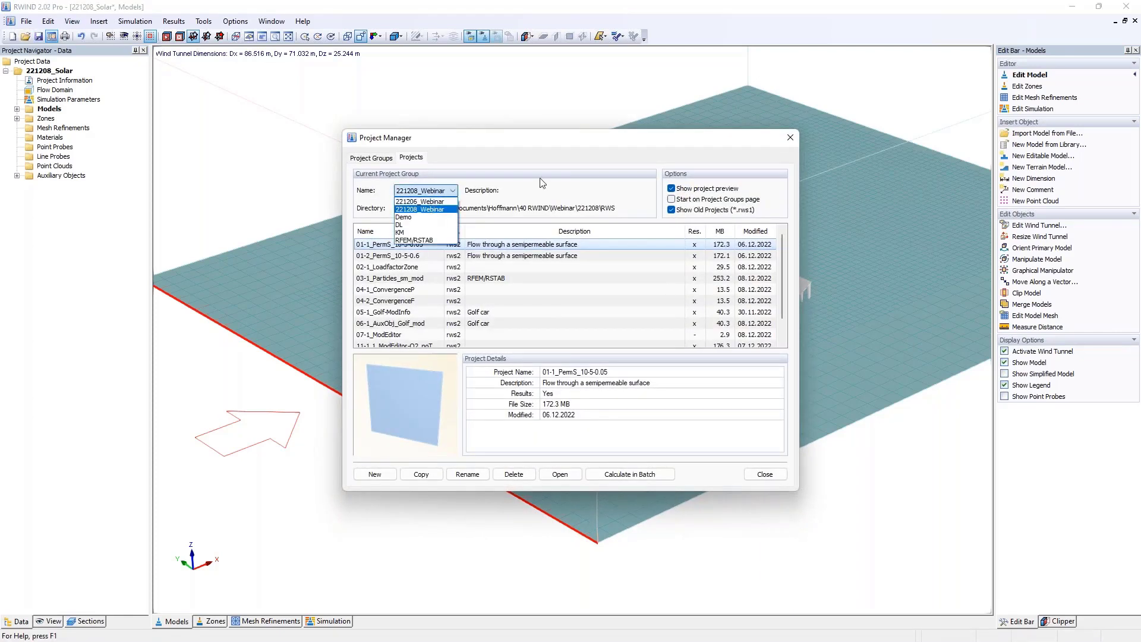
pyautogui.click(431, 210)
pyautogui.scroll(-1, 529, 327)
pyautogui.click(432, 325)
pyautogui.doubleClick(432, 325)
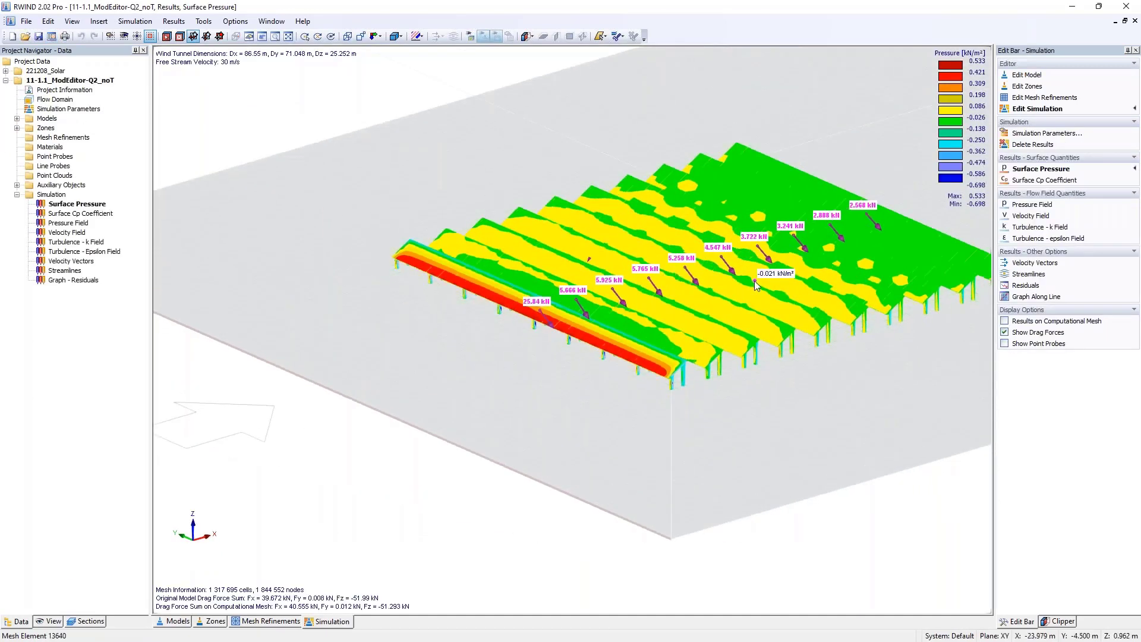
pyautogui.keyDown('ctrl'); pyautogui.moveTo(808, 306); pyautogui.dragTo(534, 355, button='middle'); pyautogui.keyUp('ctrl')
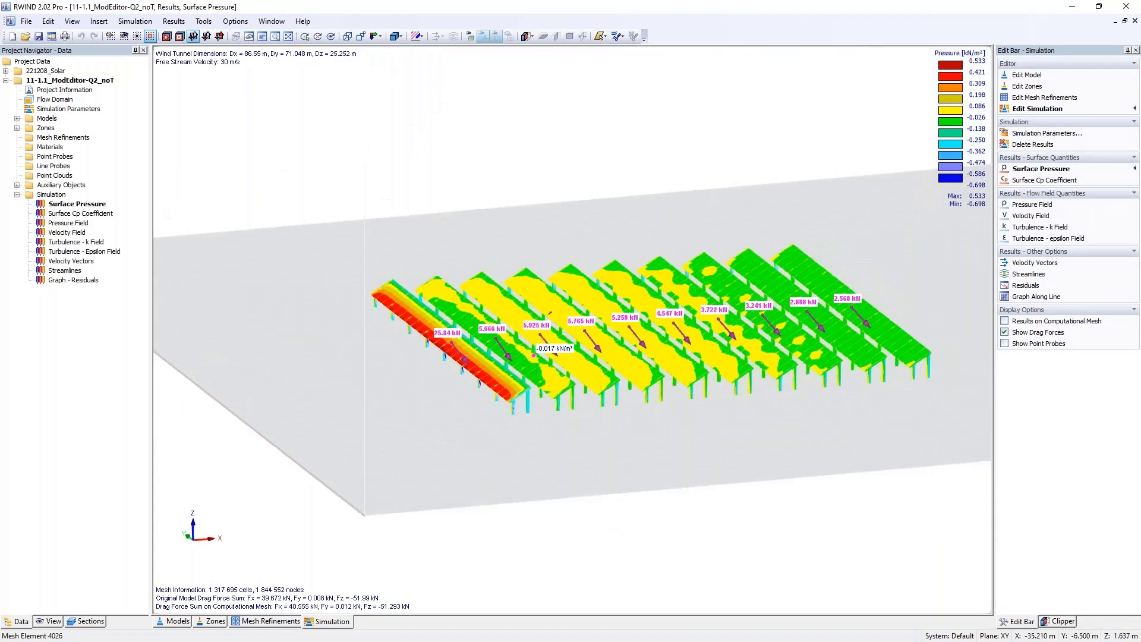
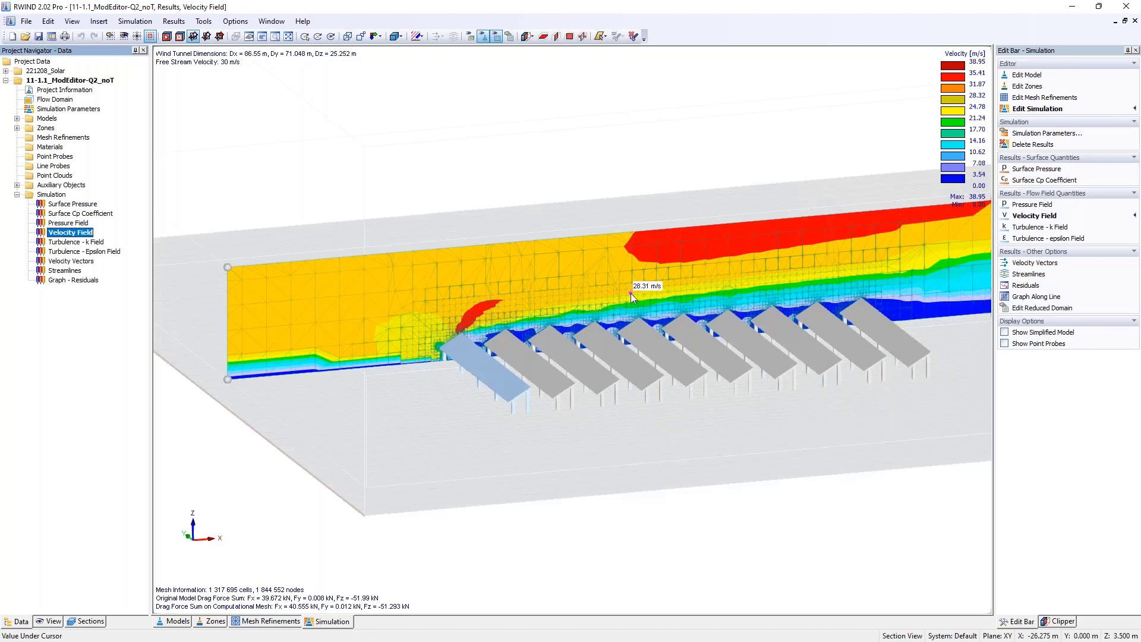
pyautogui.doubleClick(959, 58)
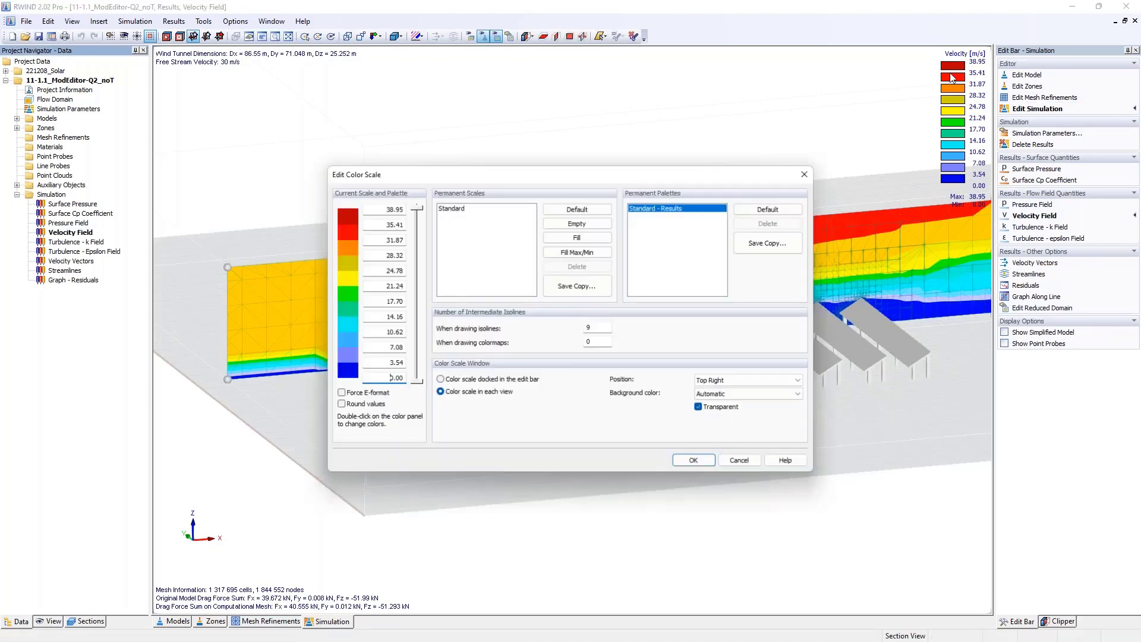
pyautogui.write('30')
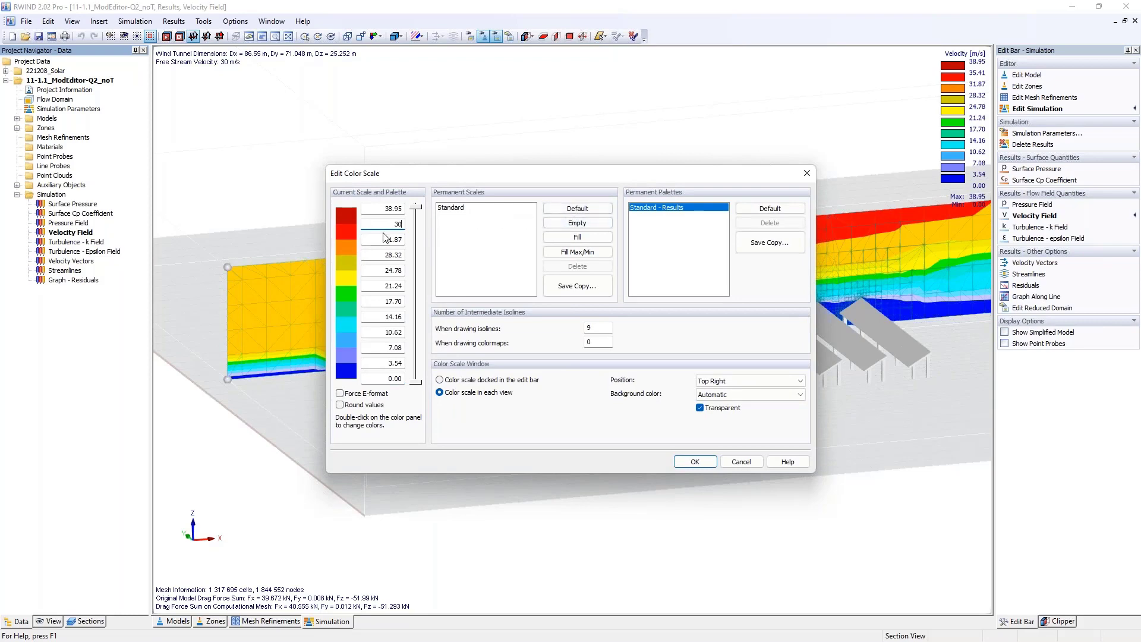
pyautogui.click(737, 462)
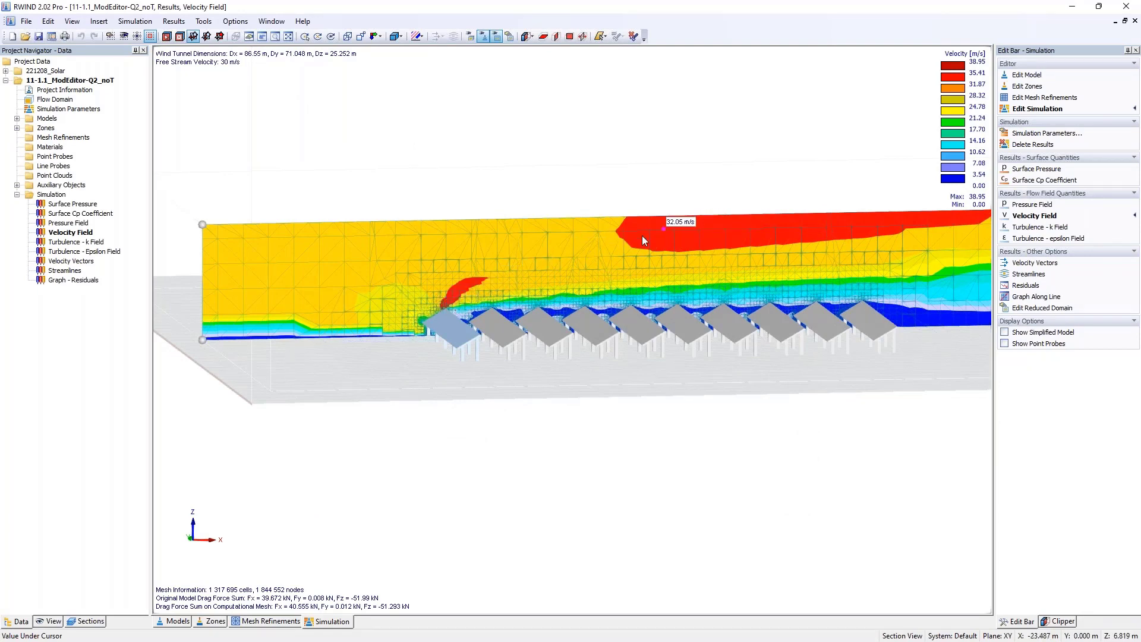
# Step: Return to the 221208_Solar project and insert a new terrain model with a defined initial shape, used as boundary condition
pyautogui.keyDown('ctrl'); pyautogui.moveTo(620, 239); pyautogui.dragTo(809, 253, button='middle'); pyautogui.keyUp('ctrl')
pyautogui.click(1027, 74)
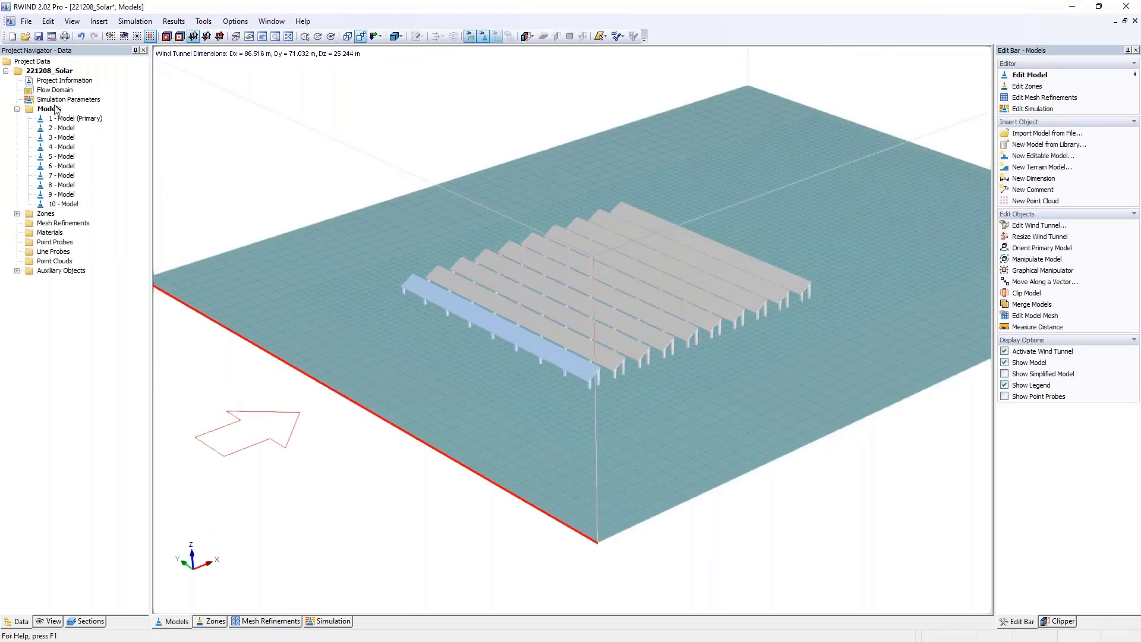
pyautogui.rightClick(55, 108)
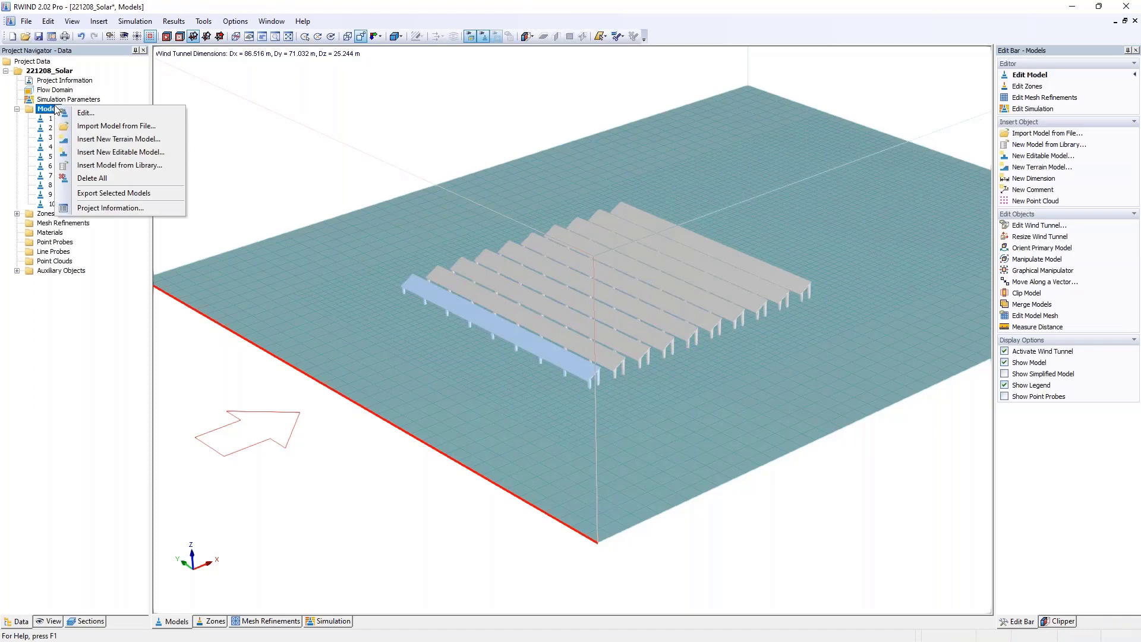
pyautogui.click(119, 140)
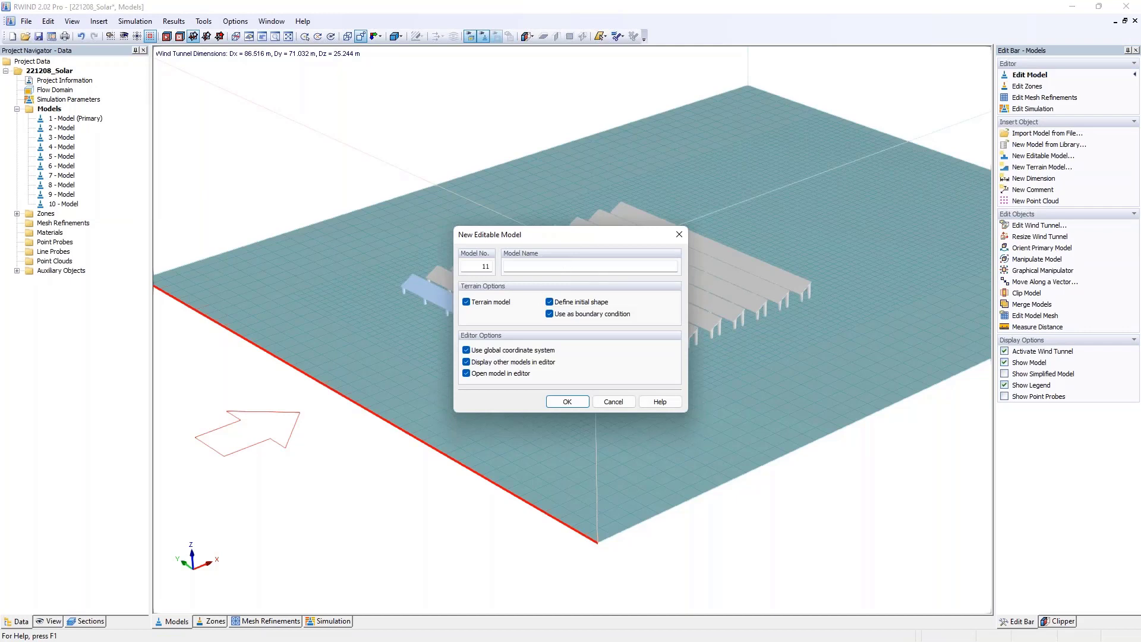
pyautogui.click(567, 402)
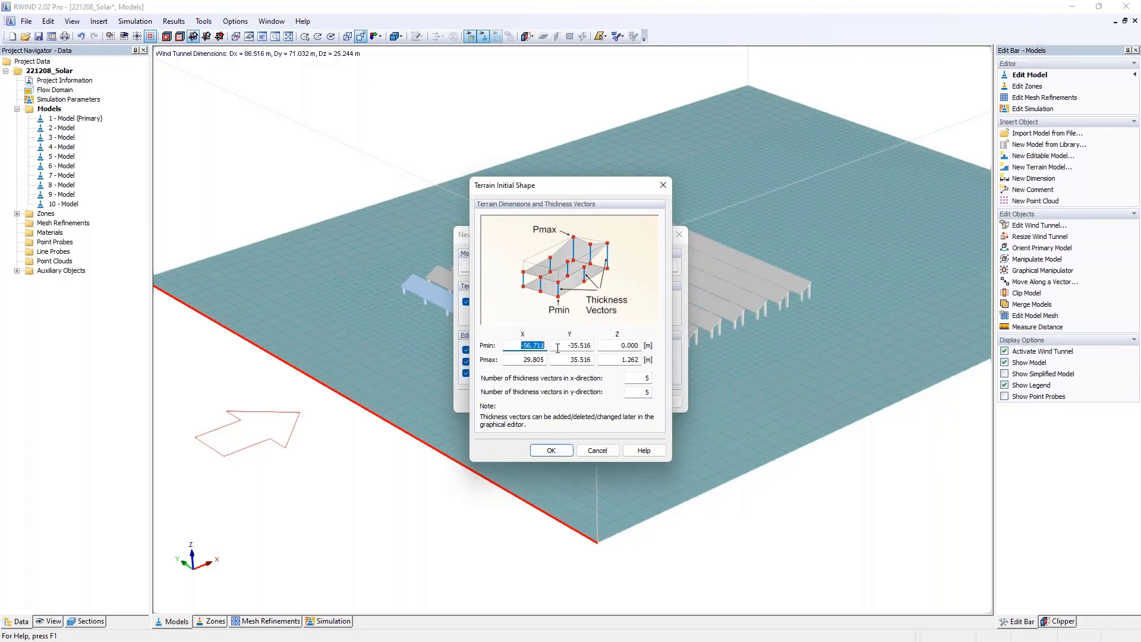
# Step: Define the terrain from X -45 to -5 m with 1 m height, using 81 thickness vectors in X and 2 in Y
pyautogui.press('BackSpace')
pyautogui.press('Tab')
pyautogui.press('BackSpace')
pyautogui.moveTo(616, 360); pyautogui.dragTo(649, 365)
pyautogui.press('Tab')
pyautogui.write('2')
pyautogui.hotkey('shift', 'Tab')
pyautogui.press('Tab')
pyautogui.click(552, 451)
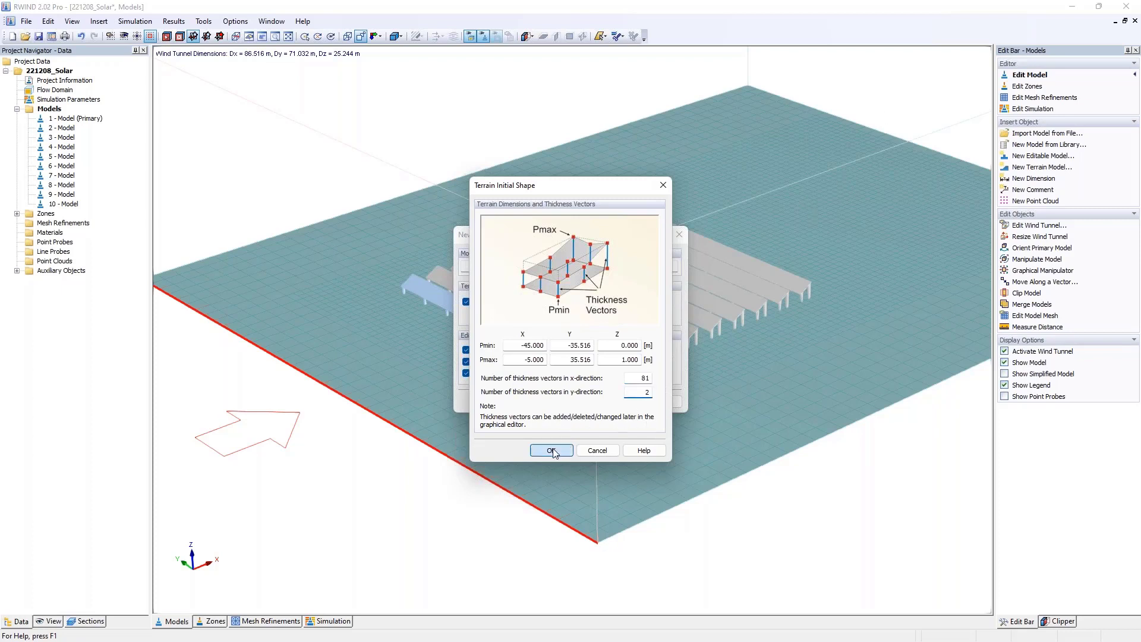
pyautogui.click(624, 402)
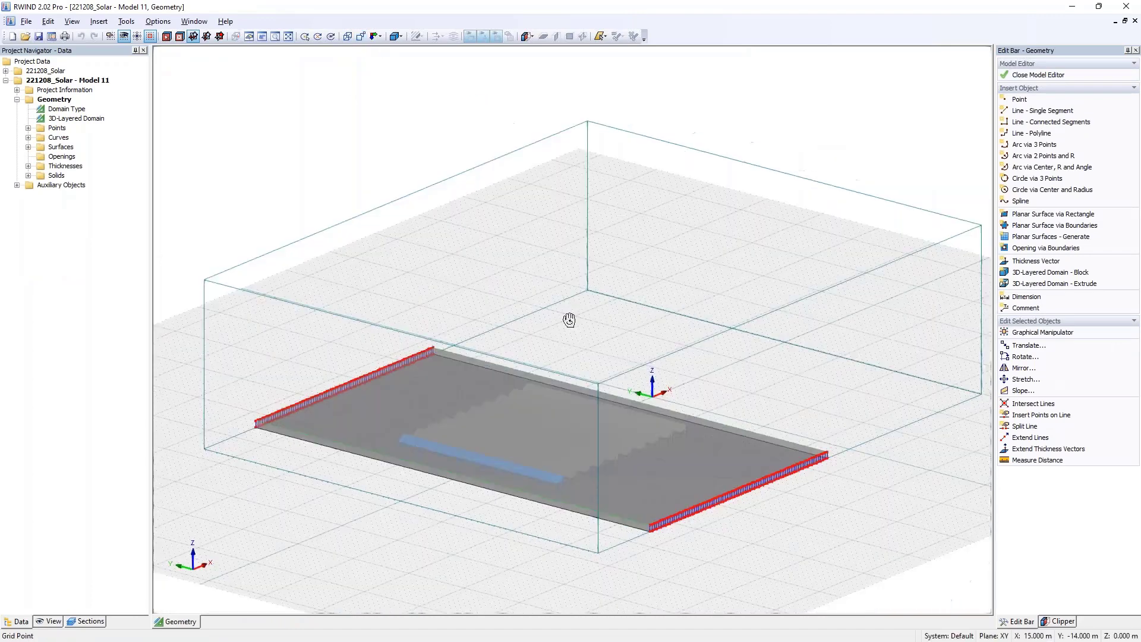
# Step: Raise the terrain's upper thickness-vector points from about X -27 m to its downwind end by translating them 0.5 m in Z
pyautogui.keyDown('ctrl'); pyautogui.moveTo(569, 320); pyautogui.dragTo(492, 446, button='middle'); pyautogui.keyUp('ctrl')
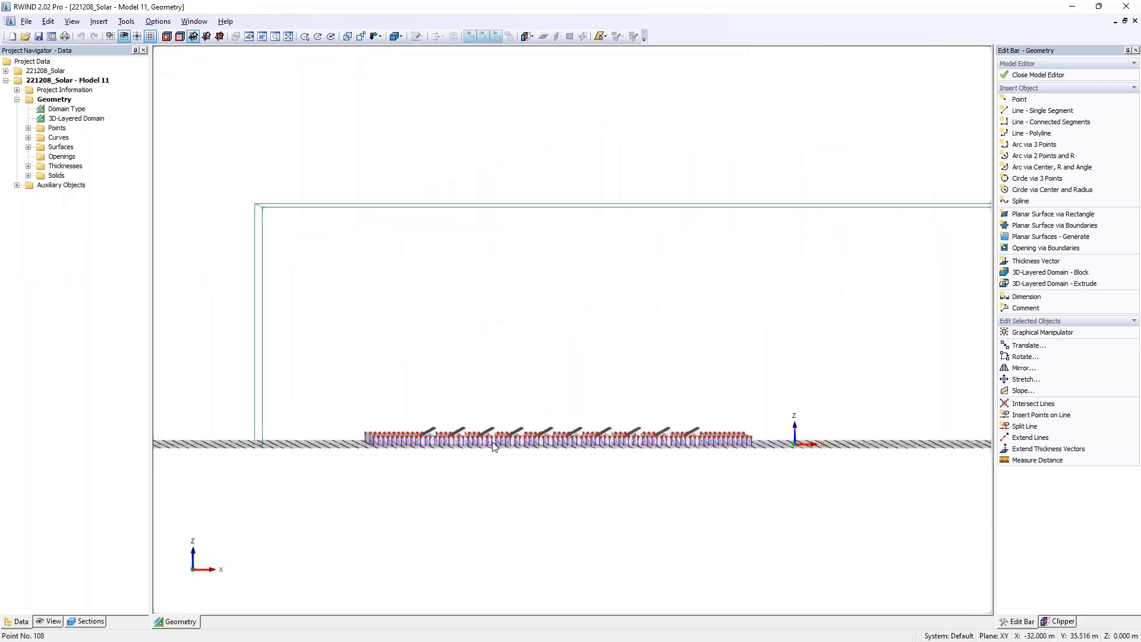
pyautogui.scroll(2, 492, 445)
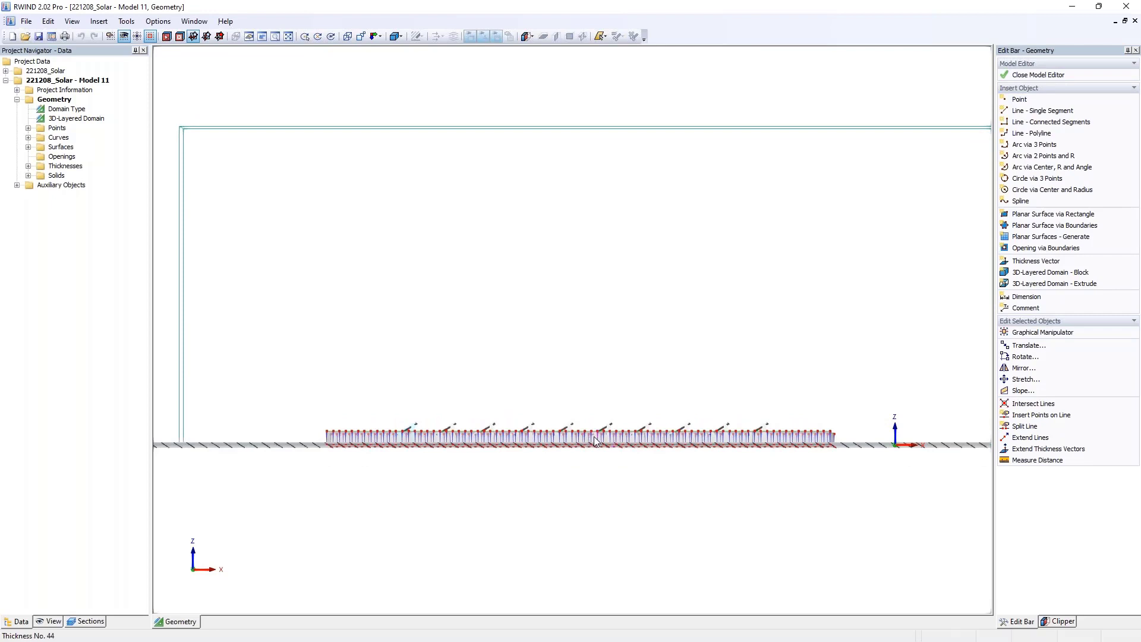
pyautogui.scroll(3, 594, 440)
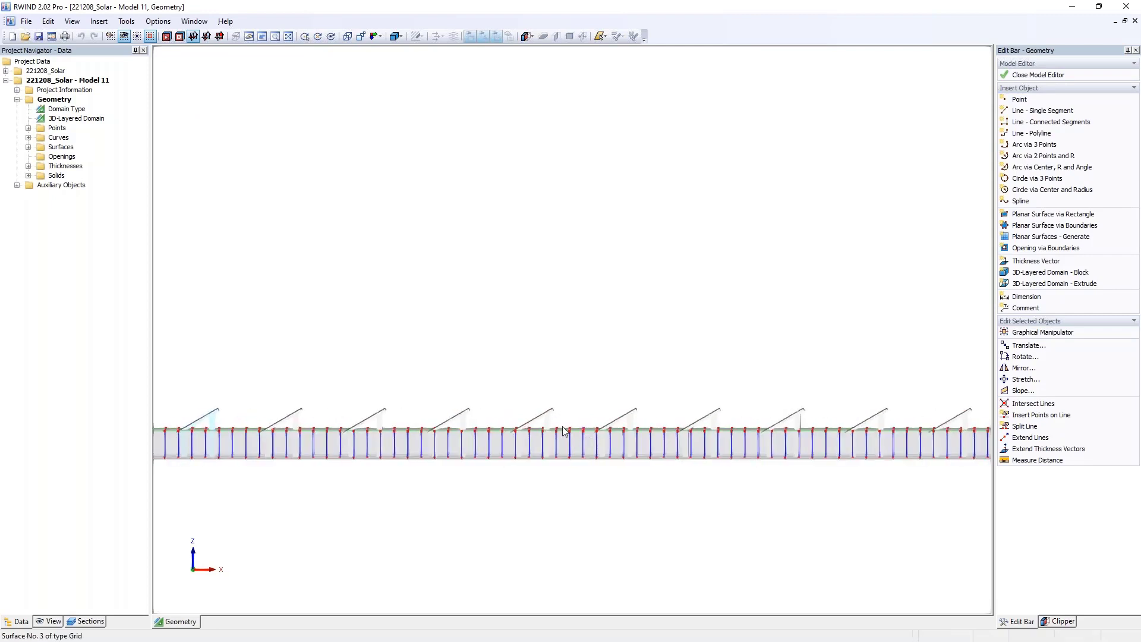
pyautogui.scroll(-2, 561, 423)
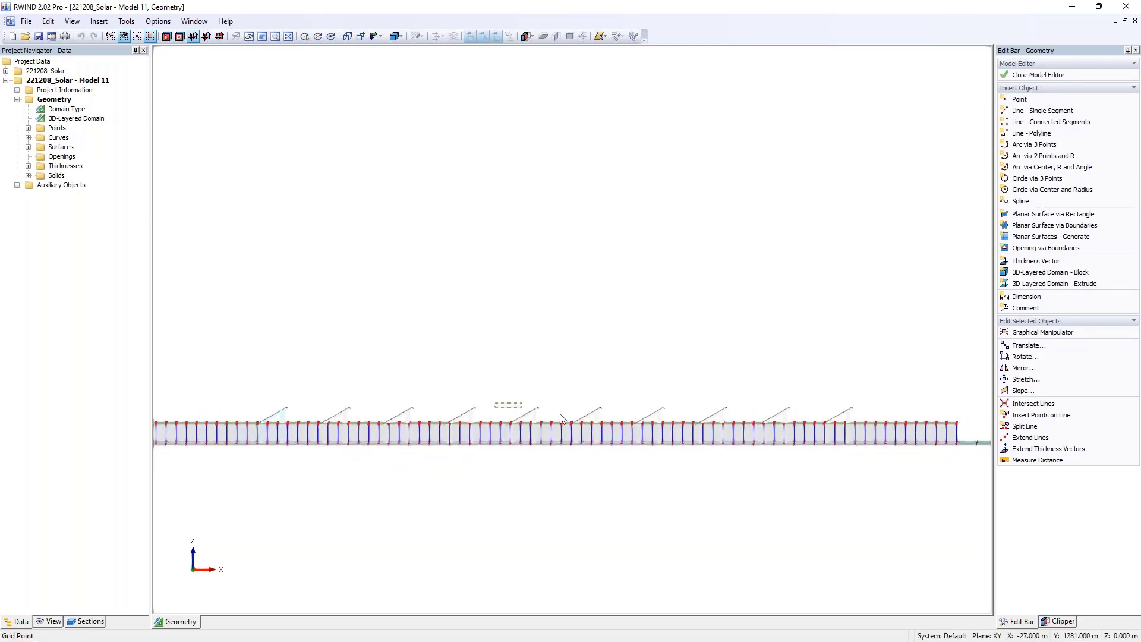
pyautogui.moveTo(560, 417); pyautogui.dragTo(974, 439)
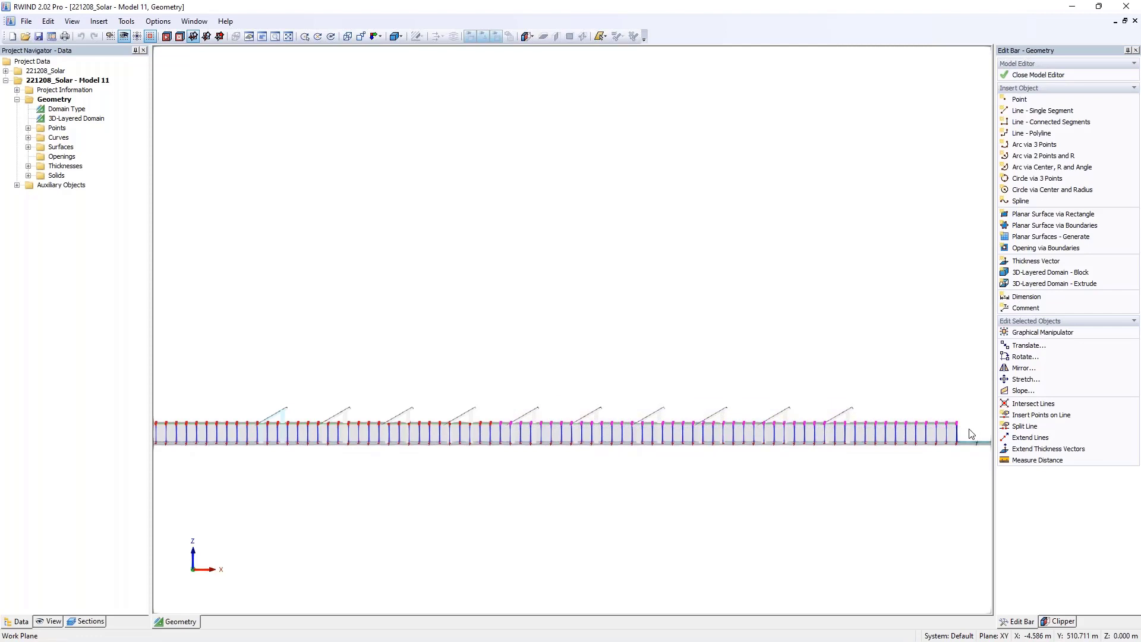
pyautogui.click(1029, 345)
pyautogui.press('Tab')
pyautogui.press('Tab')
pyautogui.press('BackSpace')
pyautogui.write(',')
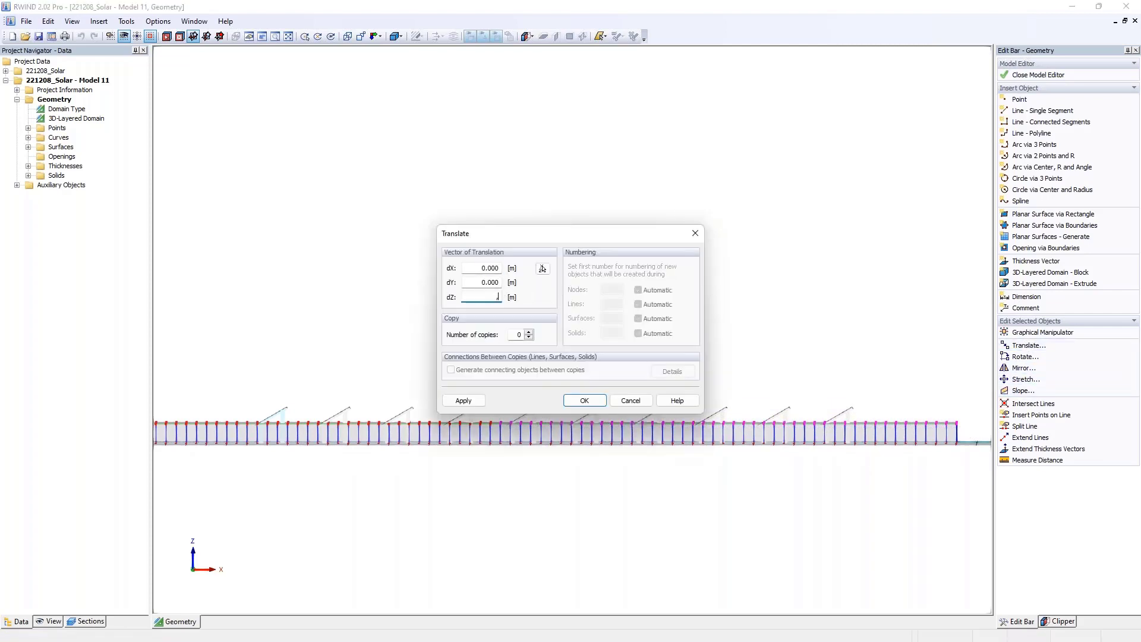
pyautogui.write('5')
pyautogui.press('Return')
pyautogui.click(593, 353)
pyautogui.click(572, 403)
pyautogui.press('Return')
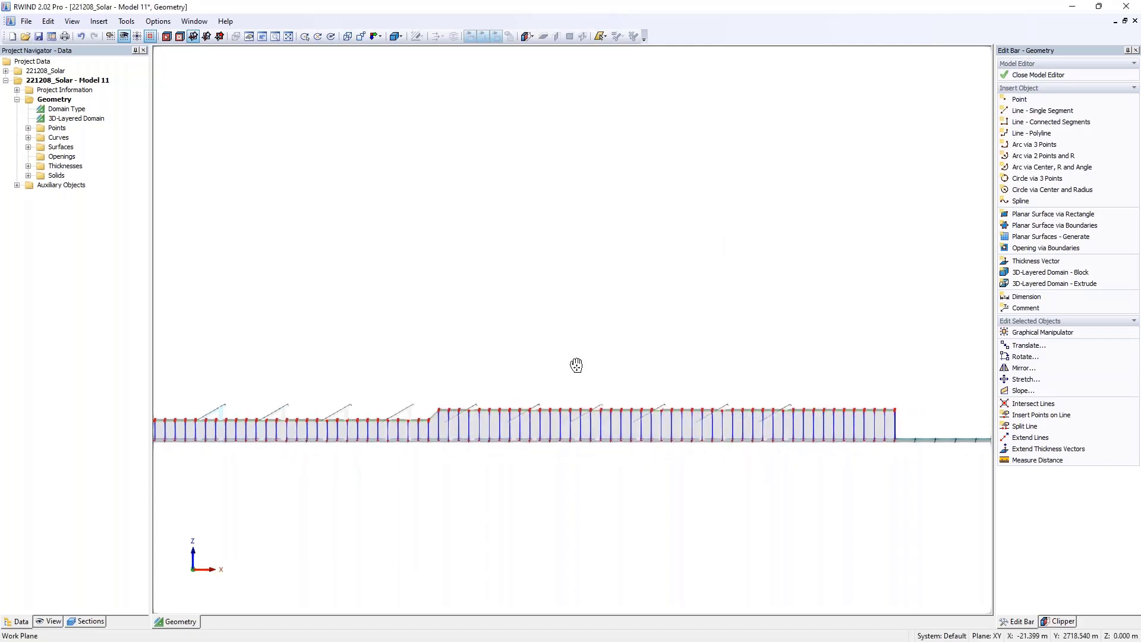
# Step: Form a second terrace by translating the upper terrain points from about X -18 m to the downwind end another 0.5 m in Z
pyautogui.moveTo(614, 395); pyautogui.dragTo(892, 420)
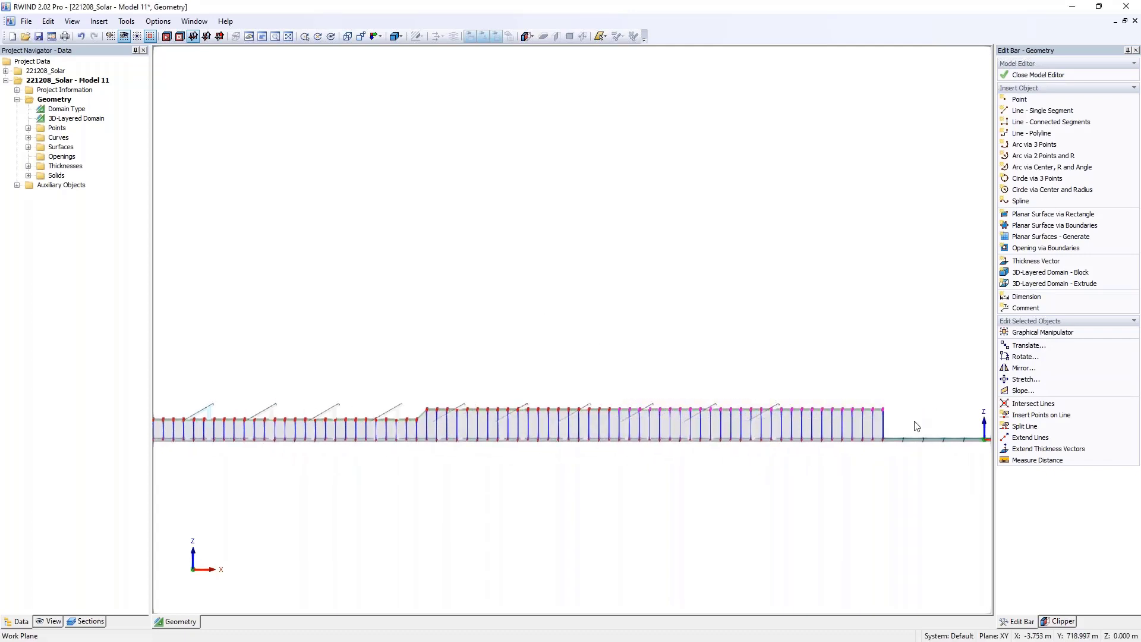
pyautogui.click(1029, 346)
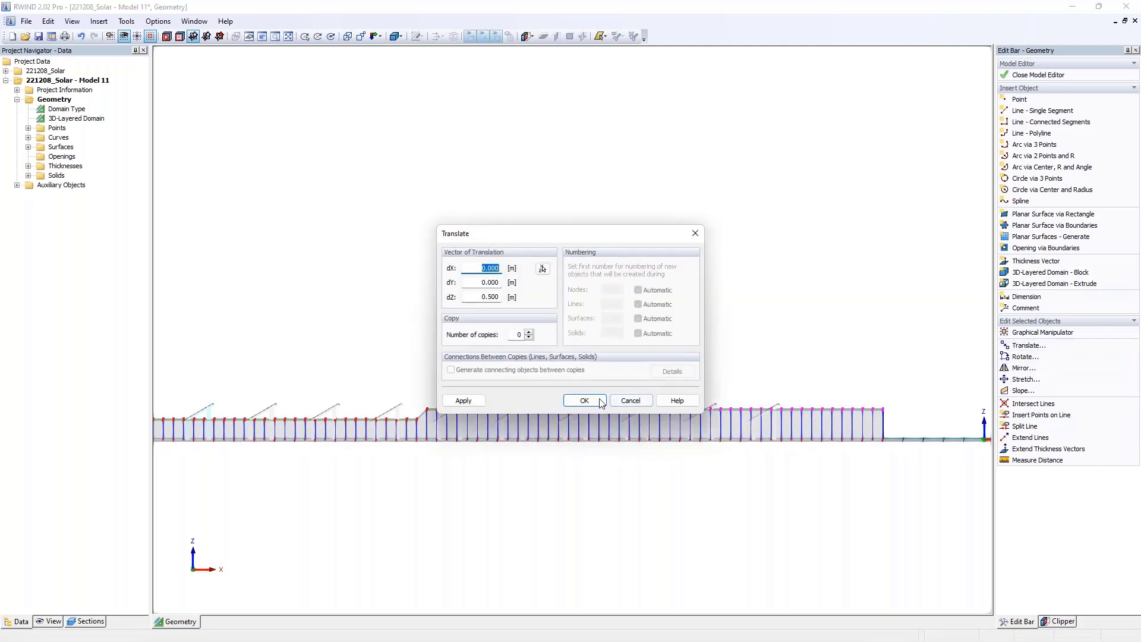
pyautogui.press('Return')
pyautogui.keyDown('ctrl'); pyautogui.moveTo(496, 291); pyautogui.dragTo(674, 350, button='middle'); pyautogui.keyUp('ctrl')
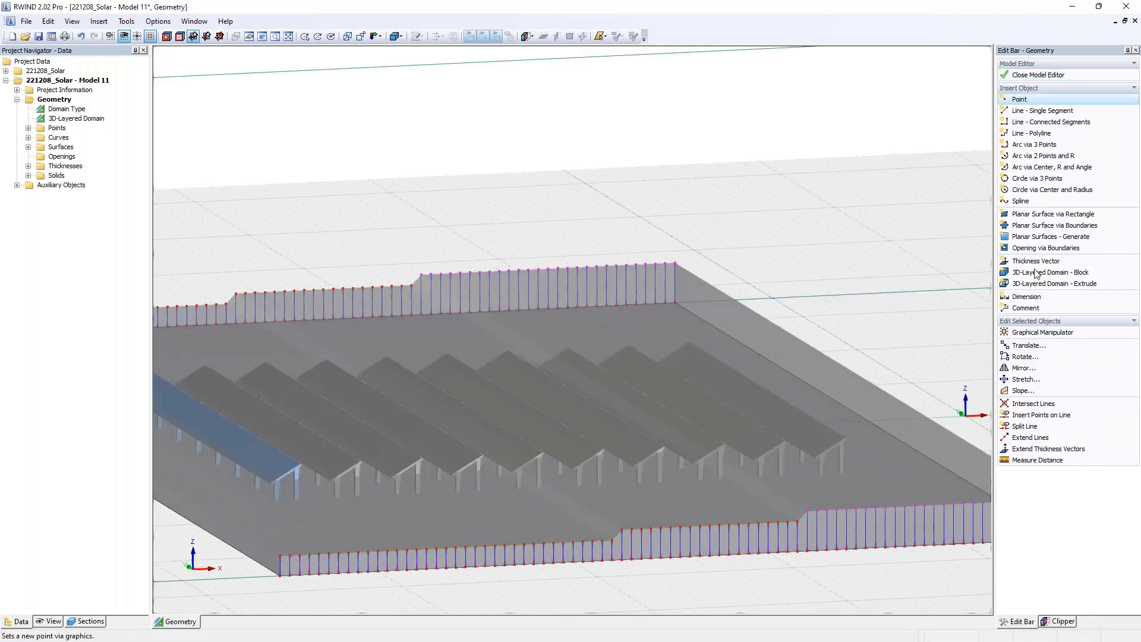
pyautogui.scroll(-4, 577, 291)
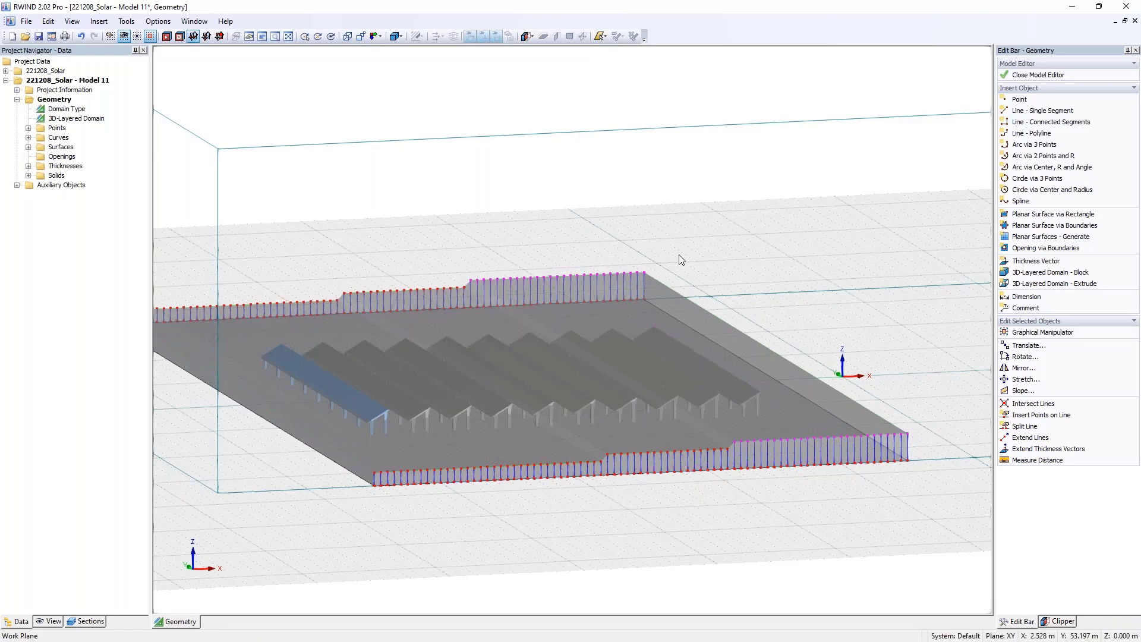
# Step: Close the model editor and automatically adjust the wind tunnel to the model standing on the ground
pyautogui.click(1044, 76)
pyautogui.click(530, 356)
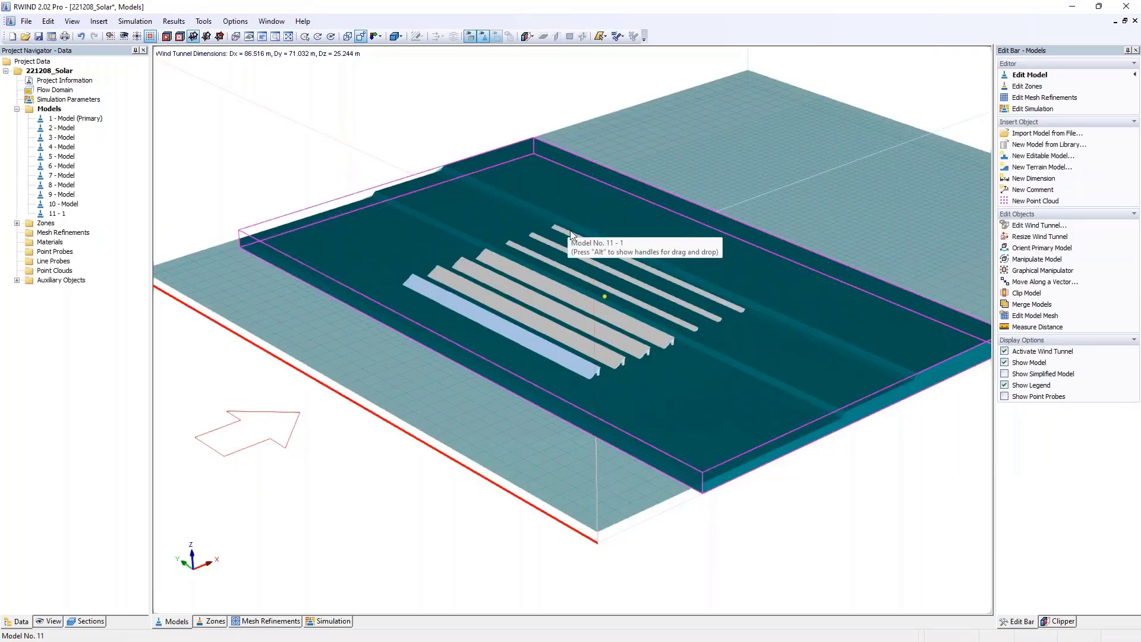
pyautogui.moveTo(772, 348); pyautogui.dragTo(487, 226, button='middle')
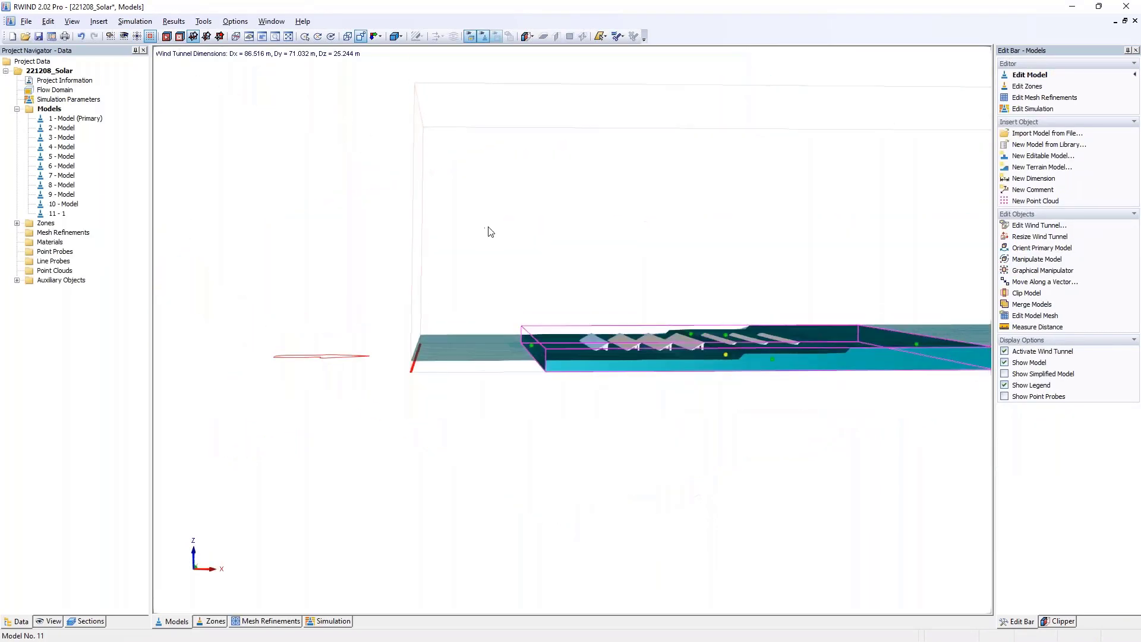
pyautogui.doubleClick(487, 231)
pyautogui.click(542, 373)
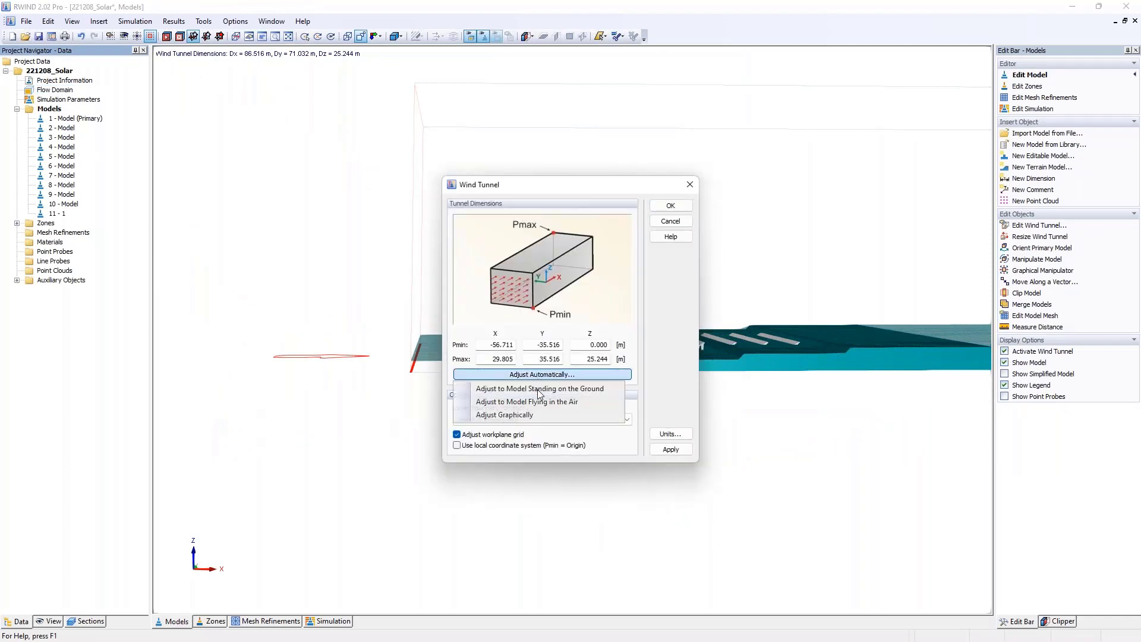
pyautogui.click(540, 391)
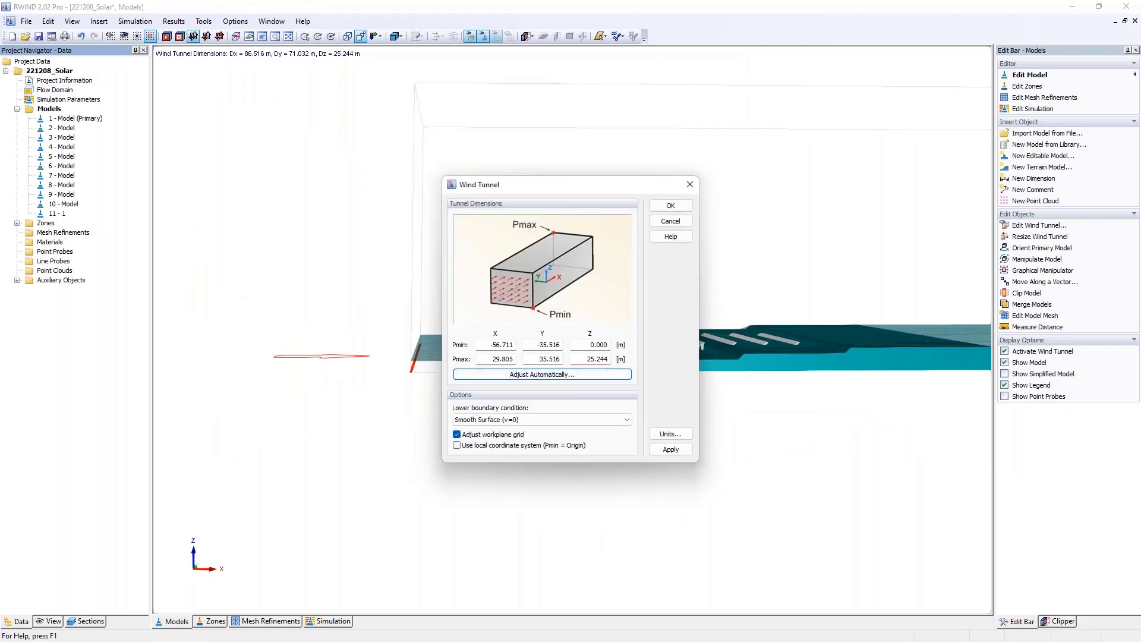
pyautogui.click(670, 205)
# Step: Translate all ten solar panel rows by dX 0 and dZ 1 m with zero copies, lifting them onto the terrain
pyautogui.moveTo(772, 280); pyautogui.dragTo(660, 440, button='middle')
pyautogui.moveTo(433, 212); pyautogui.dragTo(834, 422)
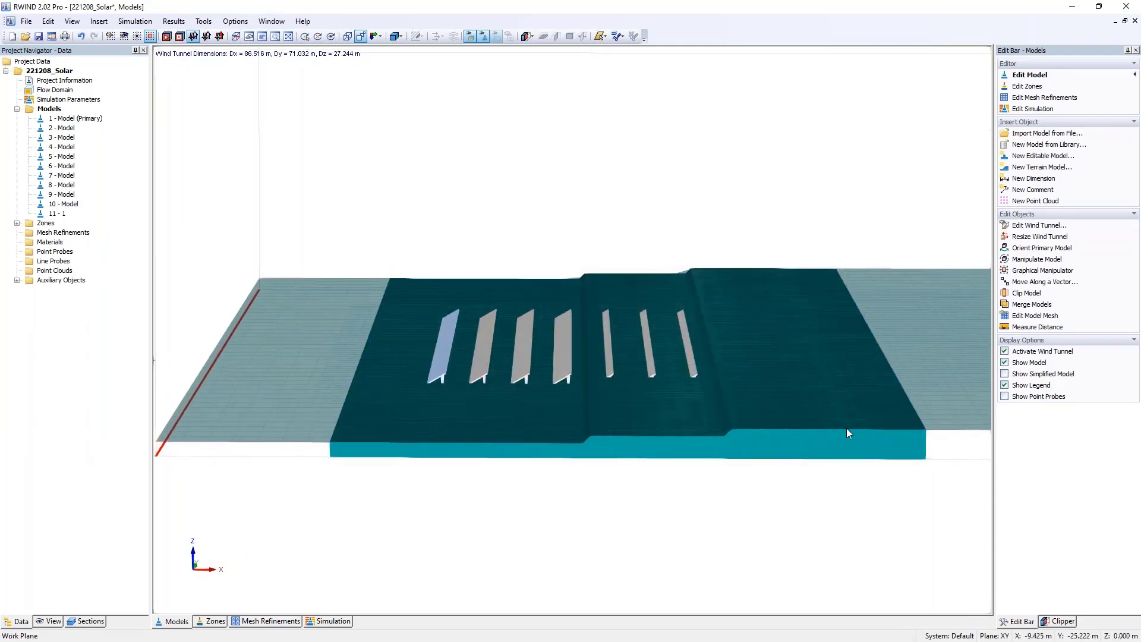
pyautogui.moveTo(418, 216); pyautogui.dragTo(863, 410)
pyautogui.moveTo(759, 462); pyautogui.dragTo(768, 428, button='middle')
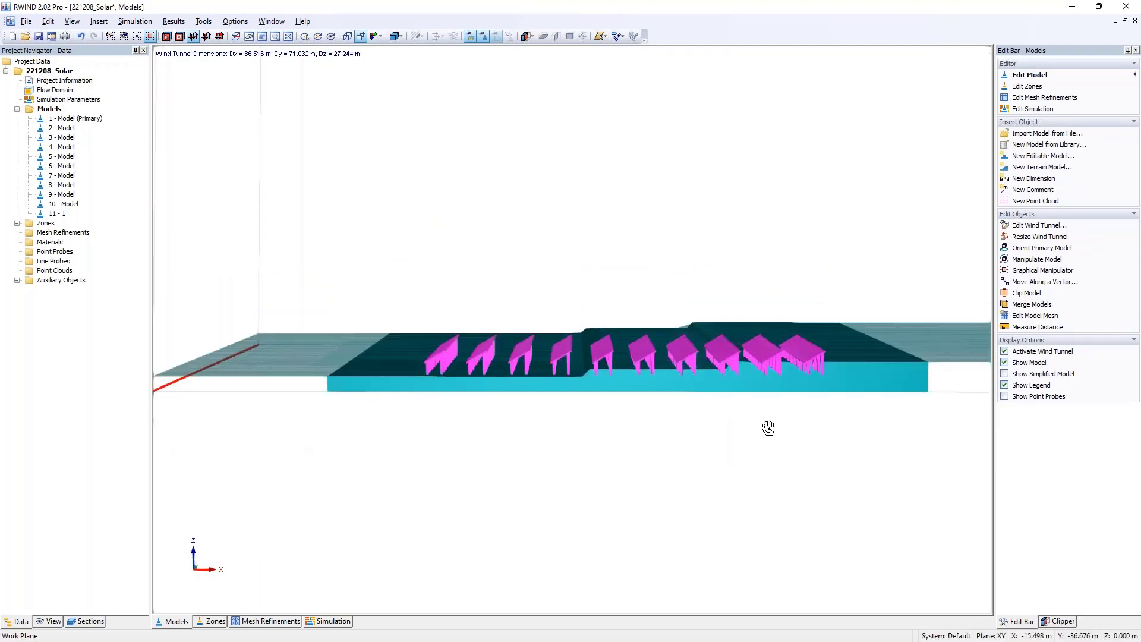
pyautogui.click(1035, 259)
pyautogui.click(1036, 275)
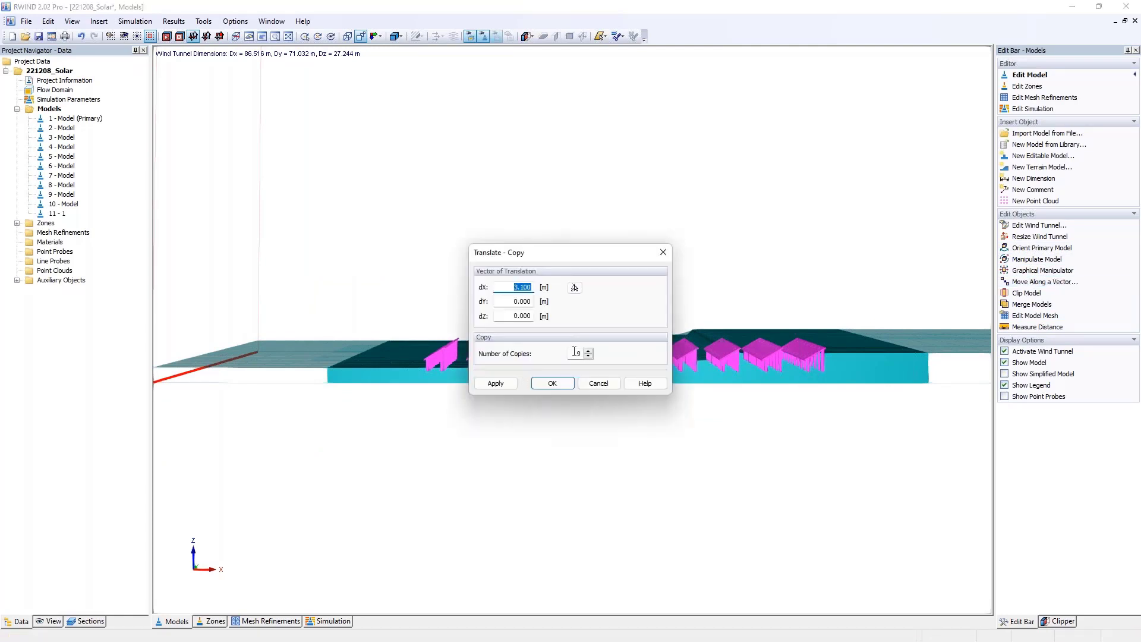
pyautogui.doubleClick(574, 353)
pyautogui.write('0')
pyautogui.doubleClick(506, 286)
pyautogui.write('0')
pyautogui.doubleClick(515, 316)
pyautogui.write('1')
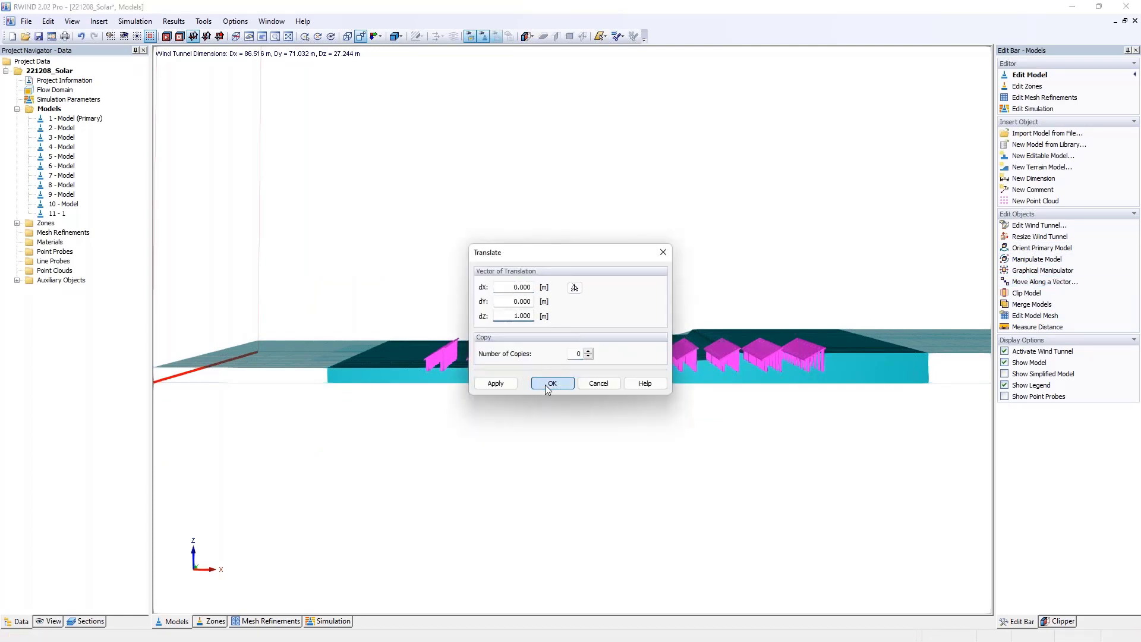
pyautogui.click(552, 383)
# Step: Translate the six downwind solar panel rows upward by dZ 0.5 m onto the first terrain terrace
pyautogui.scroll(2, 606, 303)
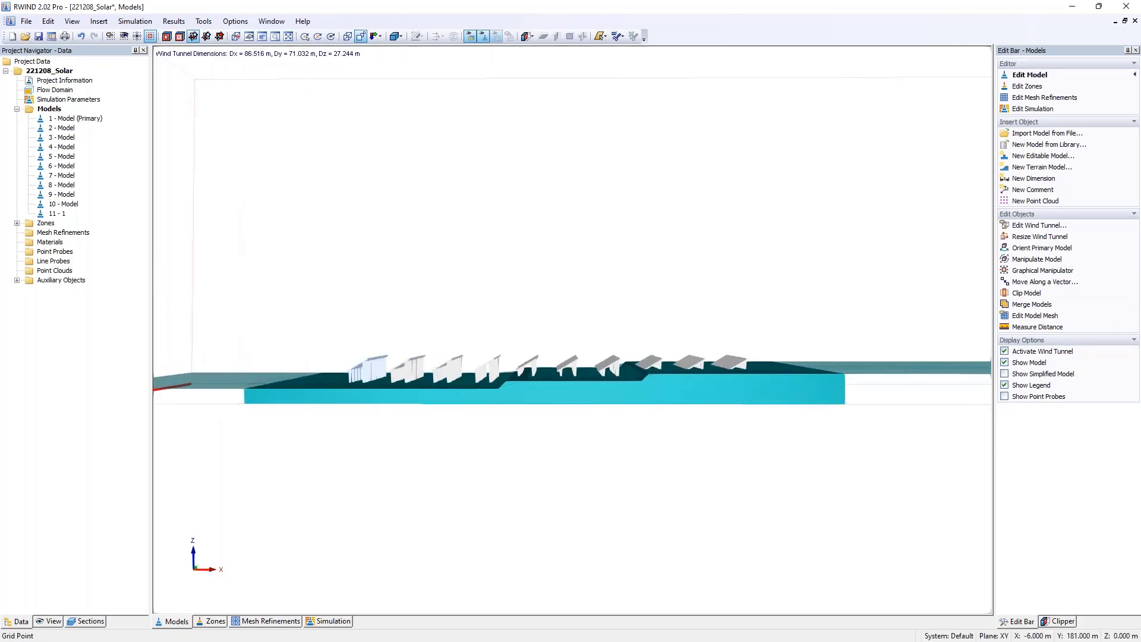
pyautogui.moveTo(515, 331); pyautogui.dragTo(779, 390)
pyautogui.click(523, 337)
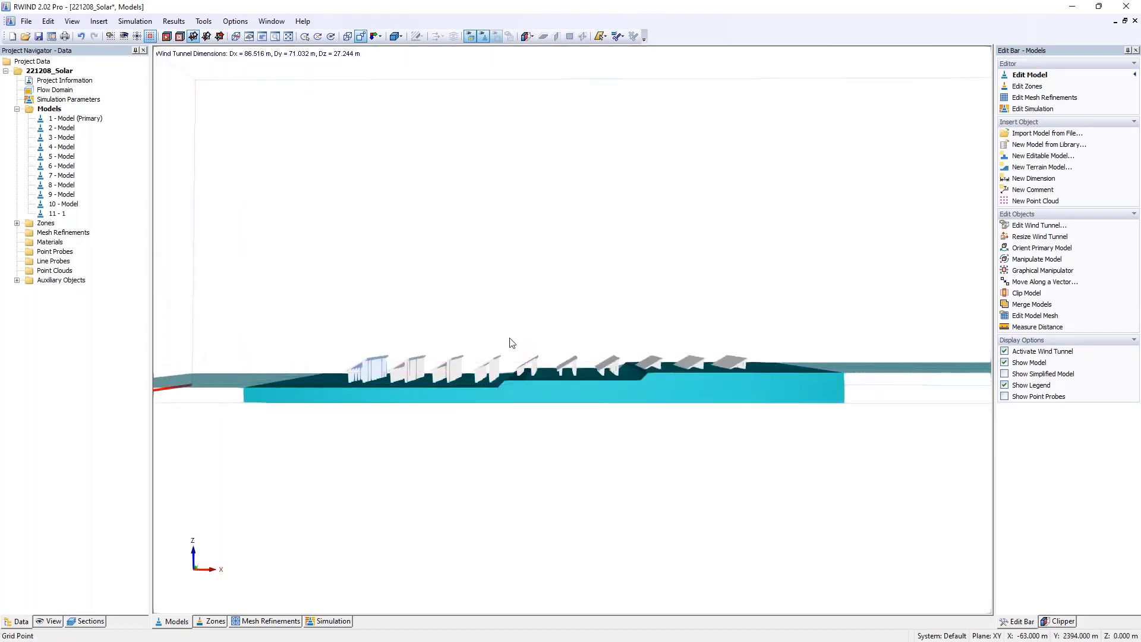
pyautogui.moveTo(510, 338); pyautogui.dragTo(822, 392)
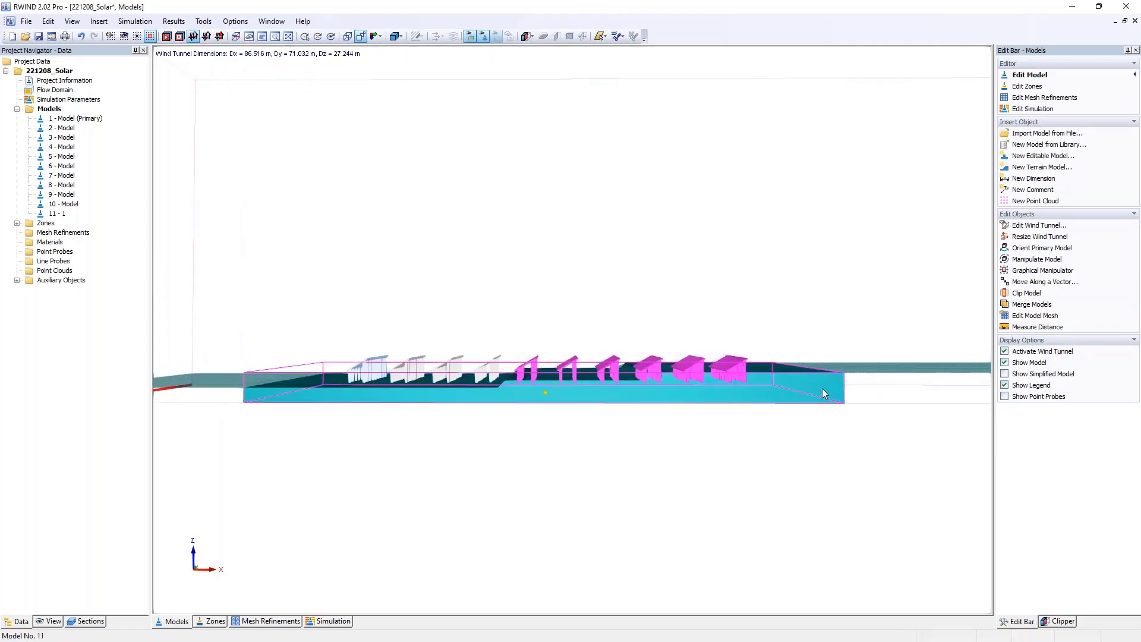
pyautogui.click(1044, 282)
pyautogui.doubleClick(532, 317)
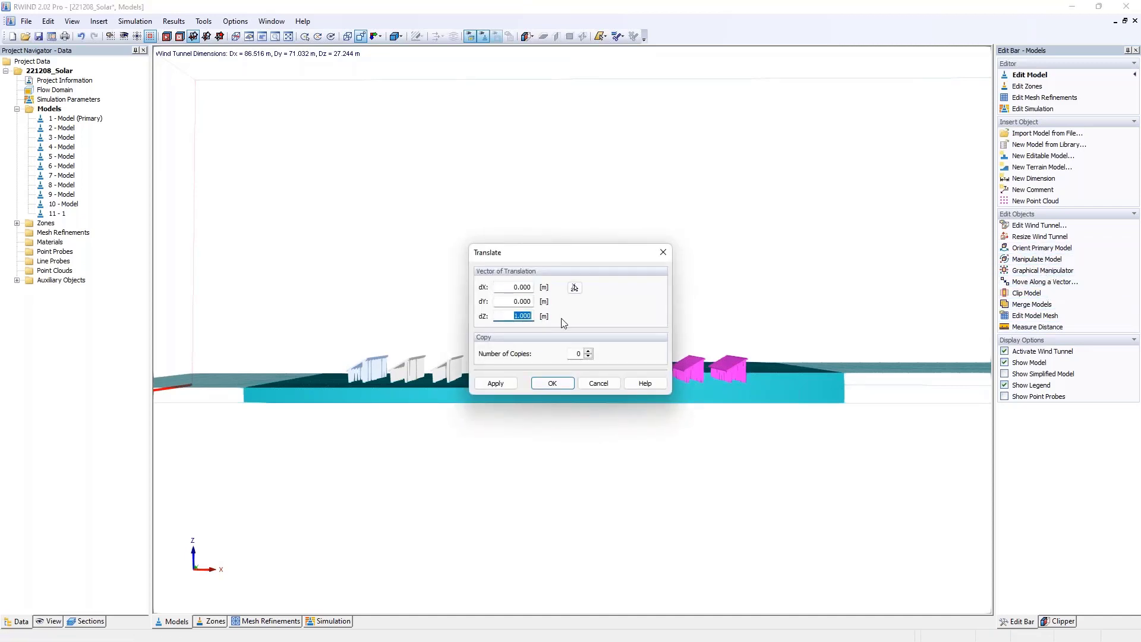
pyautogui.press('BackSpace')
pyautogui.press('Tab')
pyautogui.click(601, 352)
pyautogui.click(551, 383)
# Step: Translate the last three solar panel rows by another 0.5 m in Z so they stand on the highest terrace
pyautogui.moveTo(713, 382); pyautogui.dragTo(713, 382)
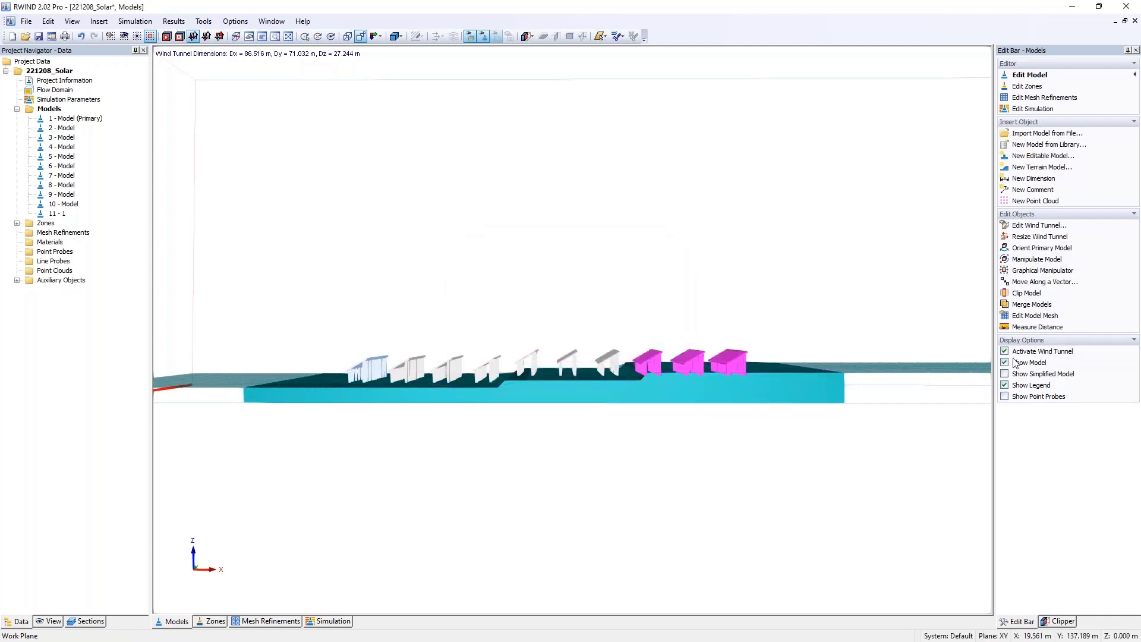
pyautogui.click(1044, 281)
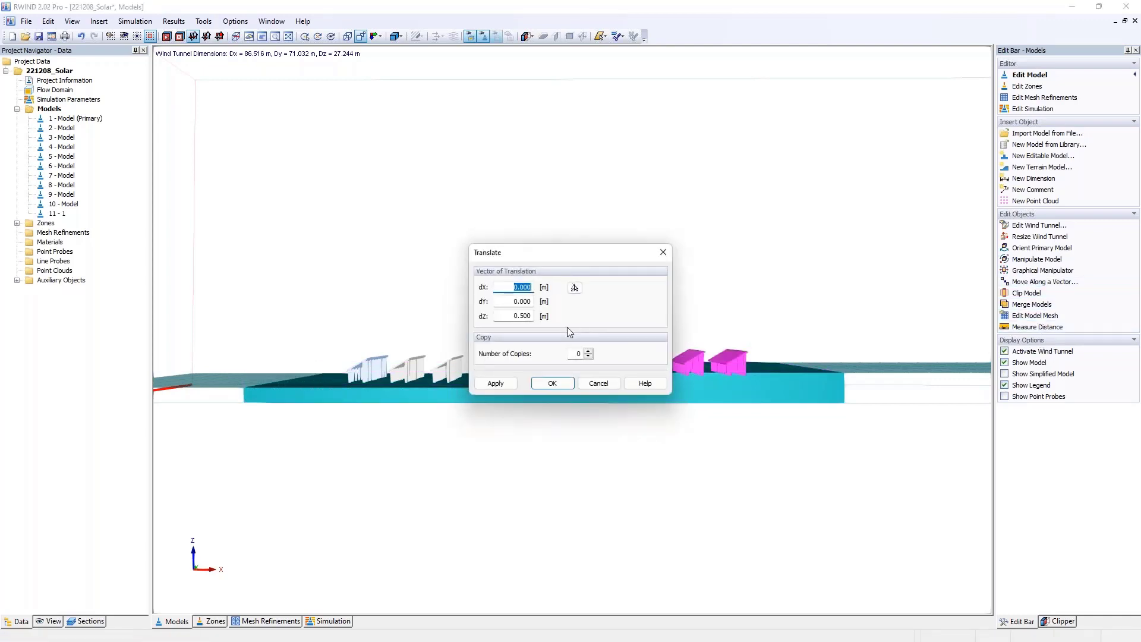
pyautogui.click(552, 382)
pyautogui.keyDown('ctrl'); pyautogui.moveTo(428, 283); pyautogui.dragTo(665, 365, button='middle'); pyautogui.keyUp('ctrl')
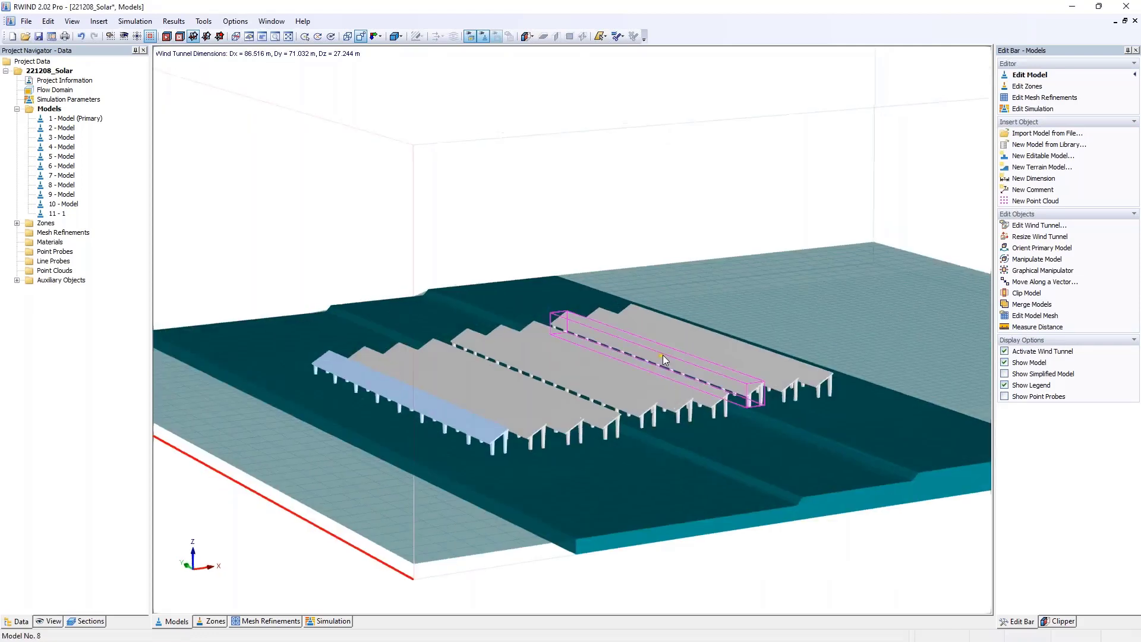
pyautogui.keyDown('ctrl'); pyautogui.moveTo(742, 397); pyautogui.dragTo(636, 368, button='middle'); pyautogui.keyUp('ctrl')
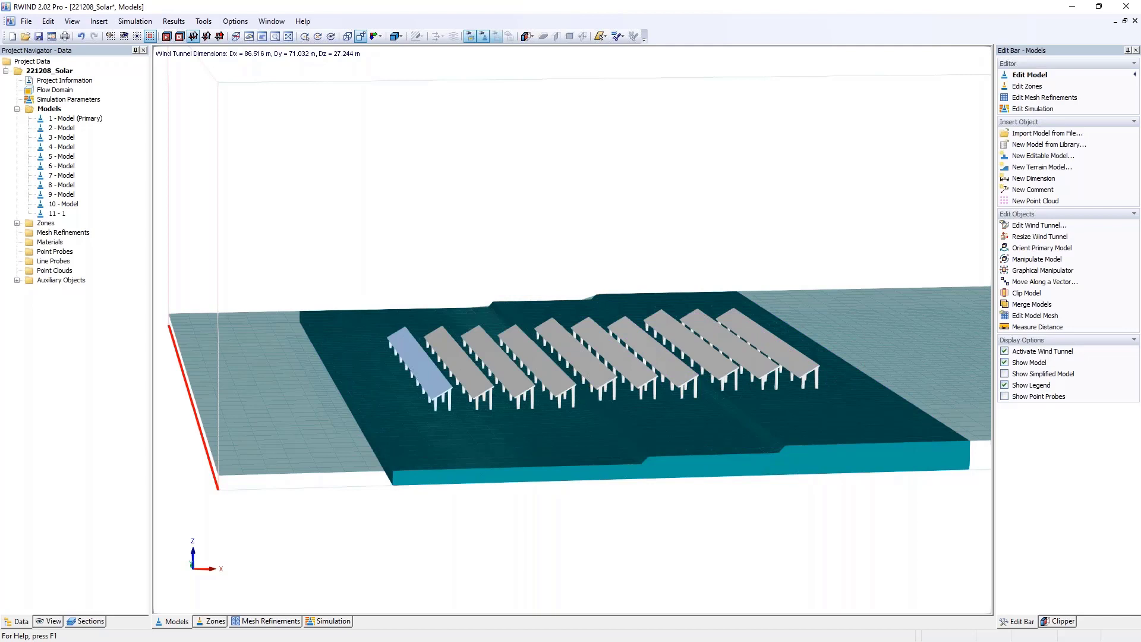
# Step: Open the calculated project 11-1.1_ModEditor-Q2_withT and inspect the surface pressures and drag forces on the panel rows
pyautogui.click(25, 37)
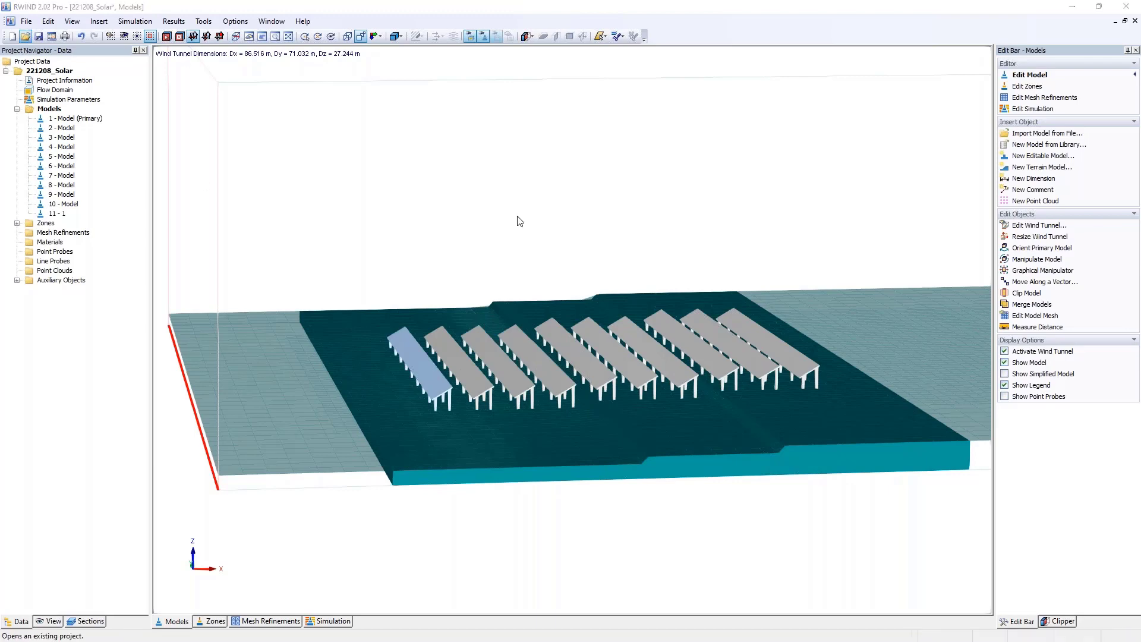
pyautogui.doubleClick(648, 487)
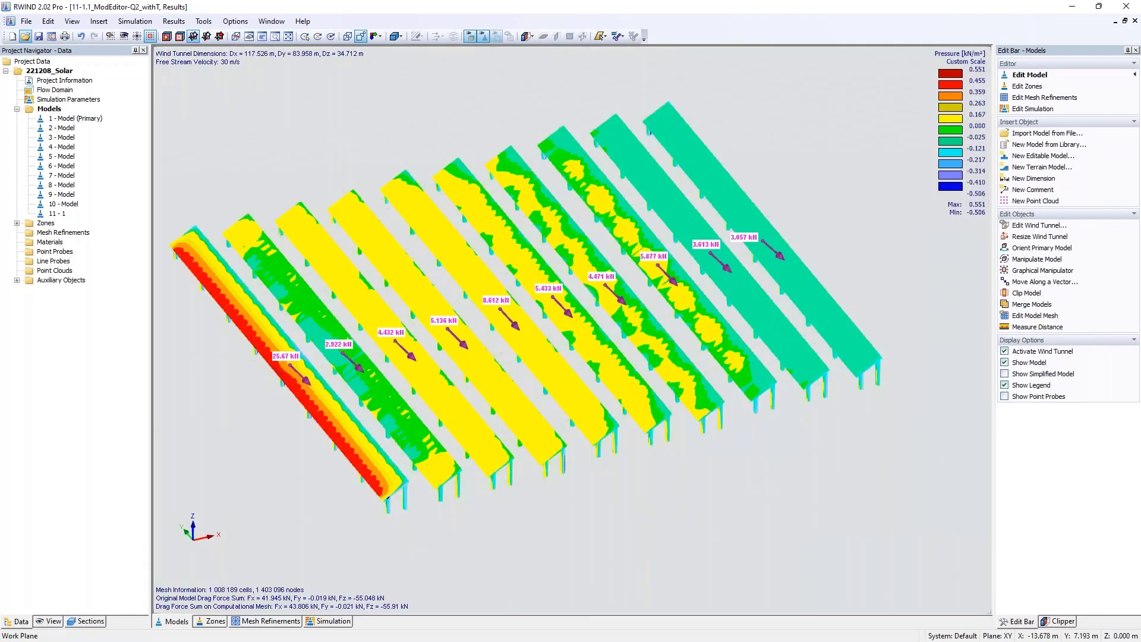
pyautogui.moveTo(646, 248); pyautogui.dragTo(457, 312, button='middle')
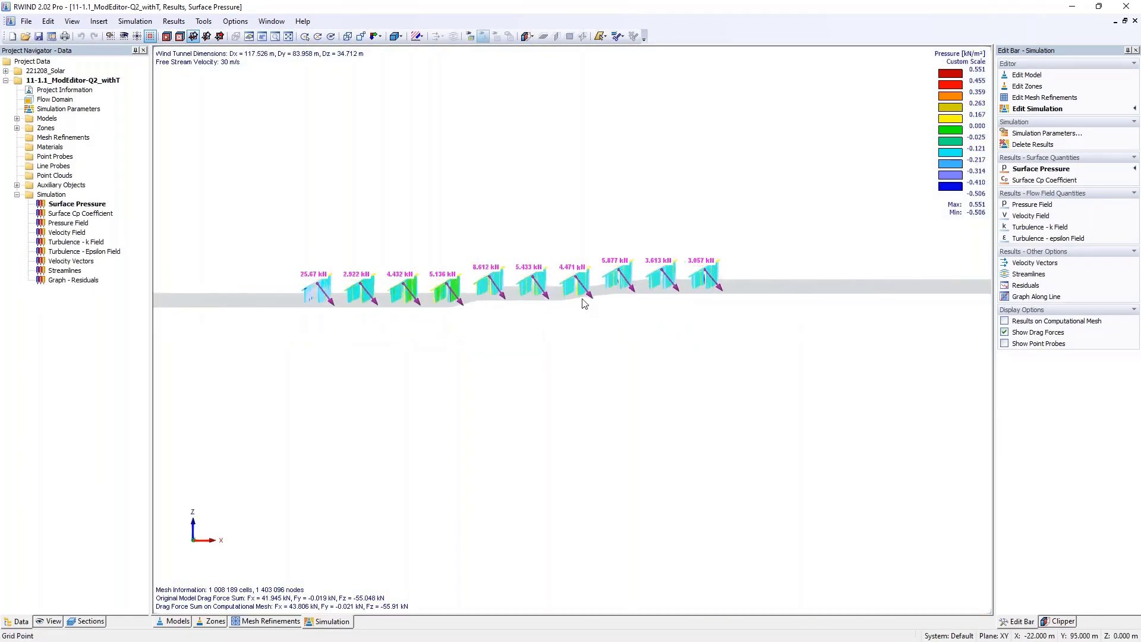
pyautogui.moveTo(294, 255); pyautogui.dragTo(523, 380, button='middle')
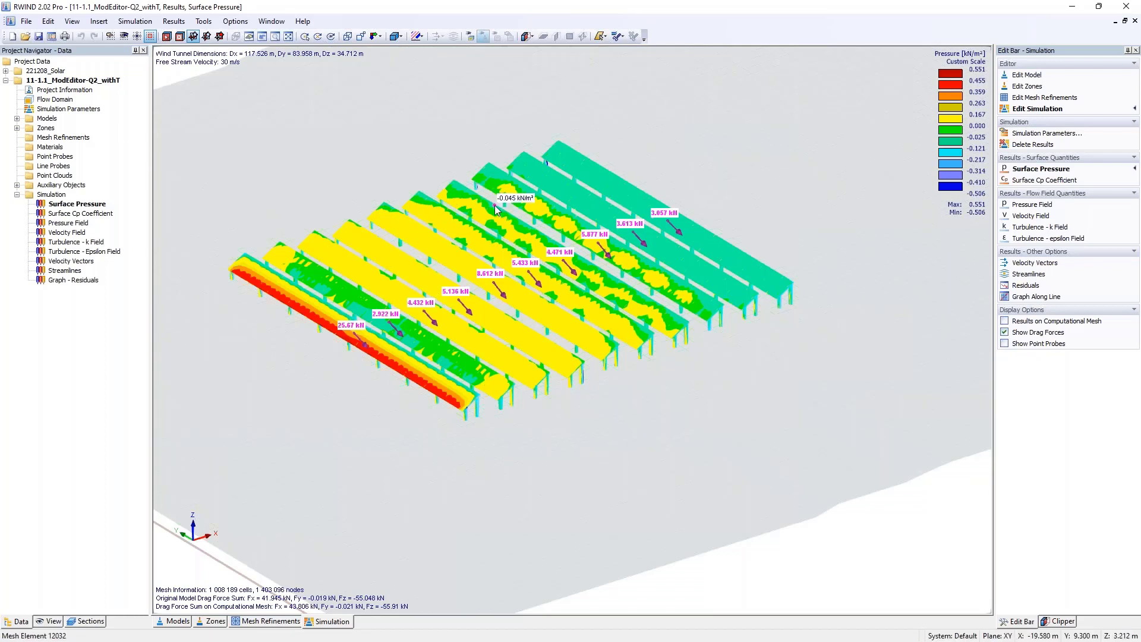
# Step: Close RWIND without saving 221208_Solar, and display the building model 12-1.1 RFEM6 Model in RFEM as a solid rendering
pyautogui.click(1125, 6)
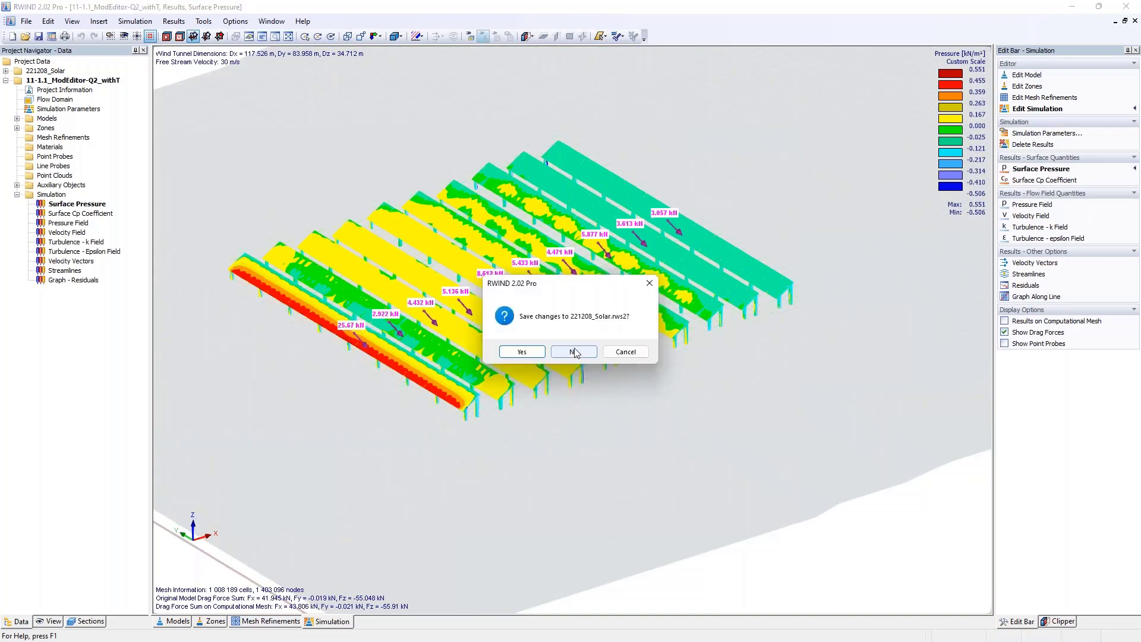
pyautogui.click(573, 352)
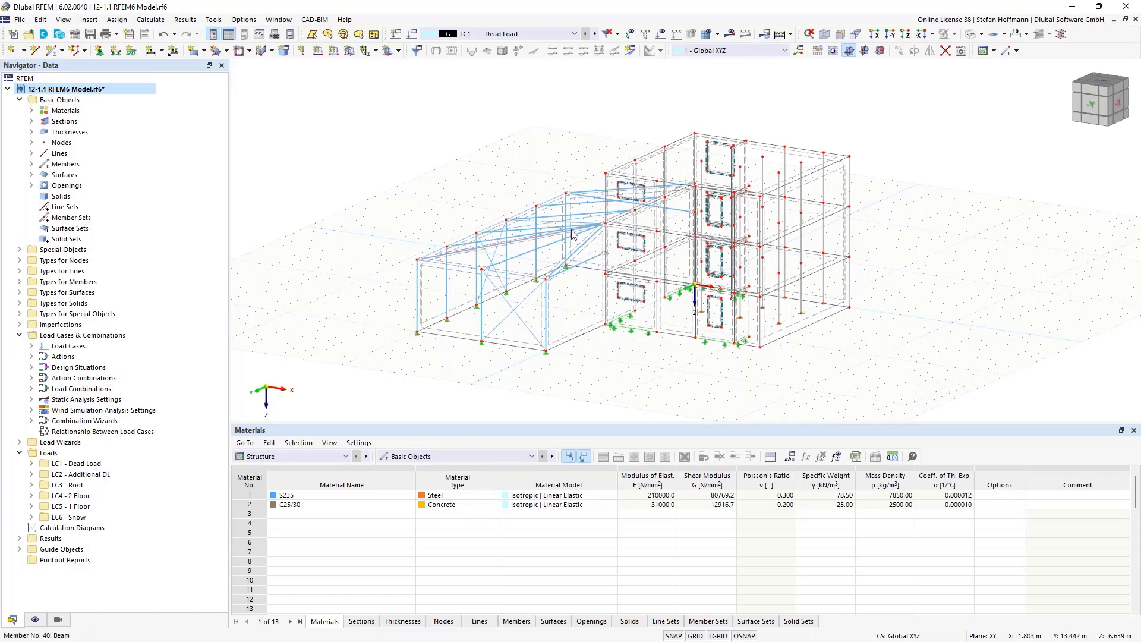
pyautogui.keyDown('ctrl'); pyautogui.moveTo(575, 233); pyautogui.dragTo(686, 222, button='middle'); pyautogui.keyUp('ctrl')
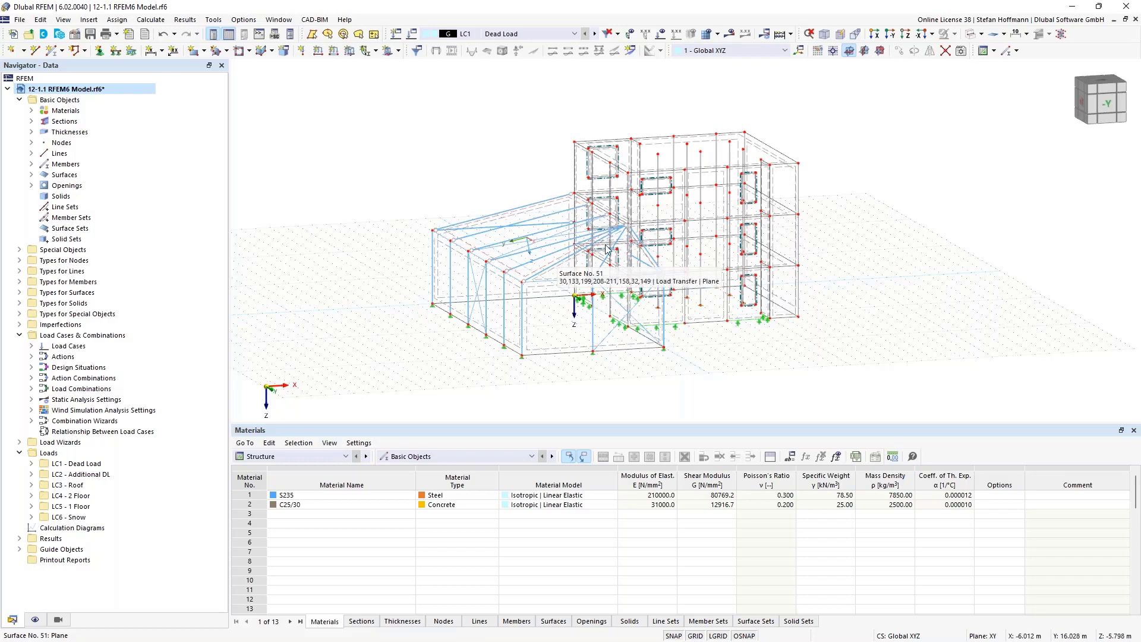
pyautogui.click(971, 35)
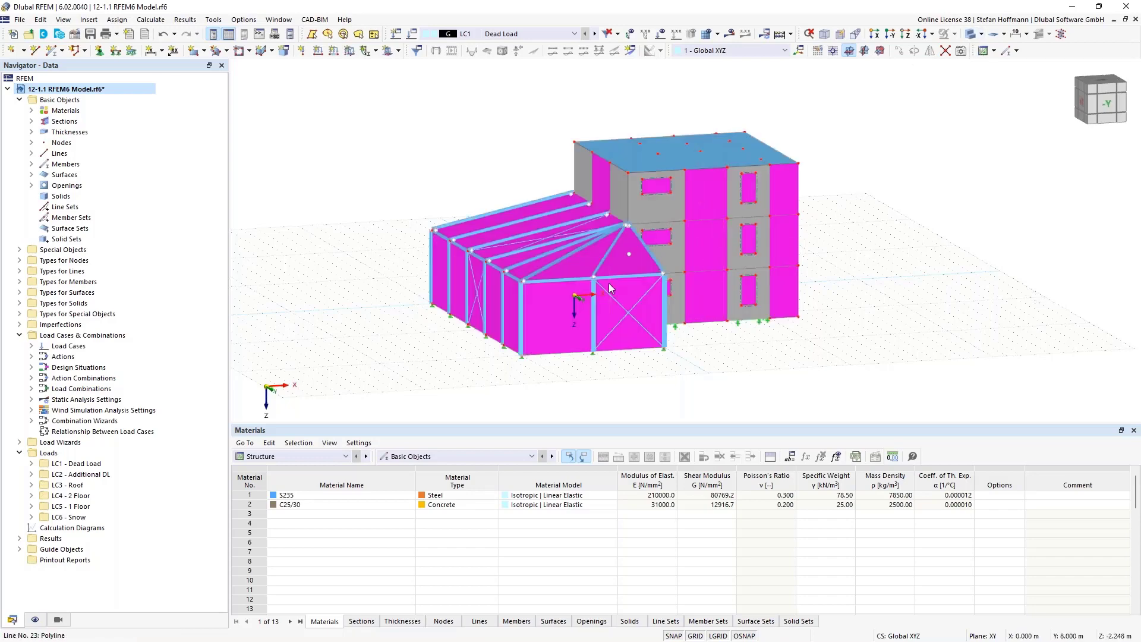
# Step: Inspect the load transfer settings of the end wall surface on the steel-framed annex, including the members whose influence is removed
pyautogui.keyDown('ctrl'); pyautogui.moveTo(694, 209); pyautogui.dragTo(686, 315, button='middle'); pyautogui.keyUp('ctrl')
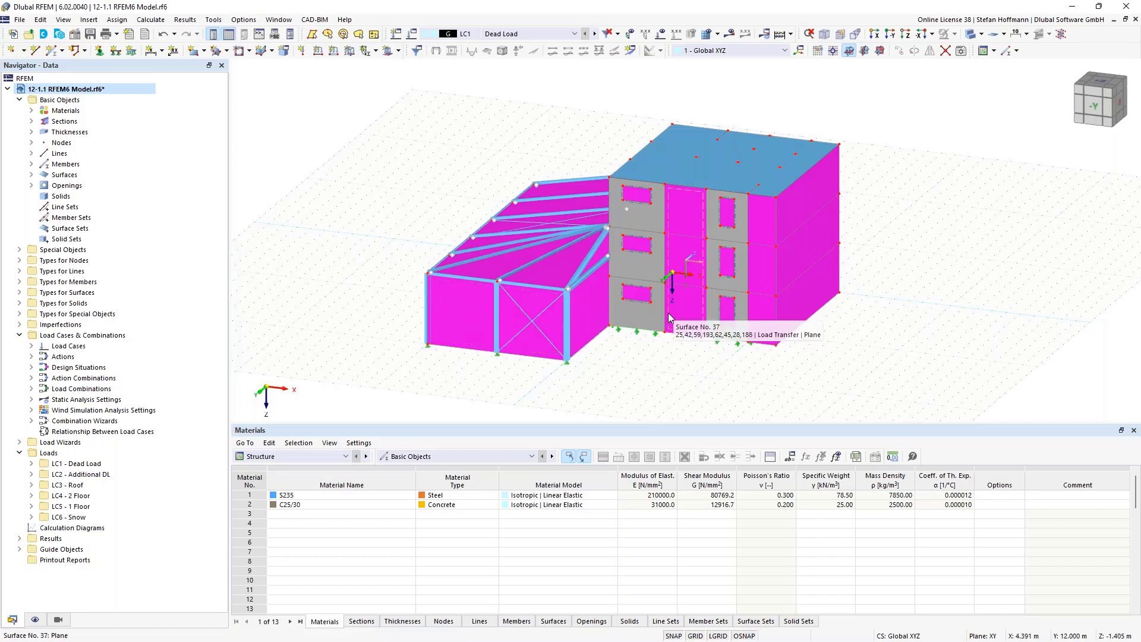
pyautogui.doubleClick(477, 318)
pyautogui.click(282, 136)
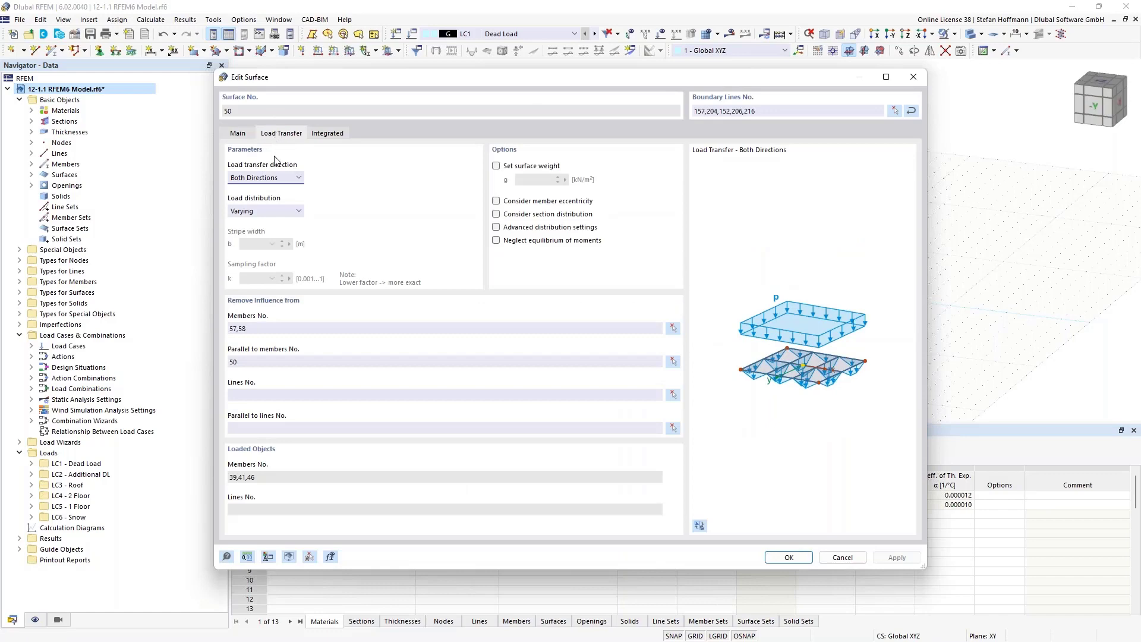
pyautogui.moveTo(252, 329); pyautogui.dragTo(213, 329)
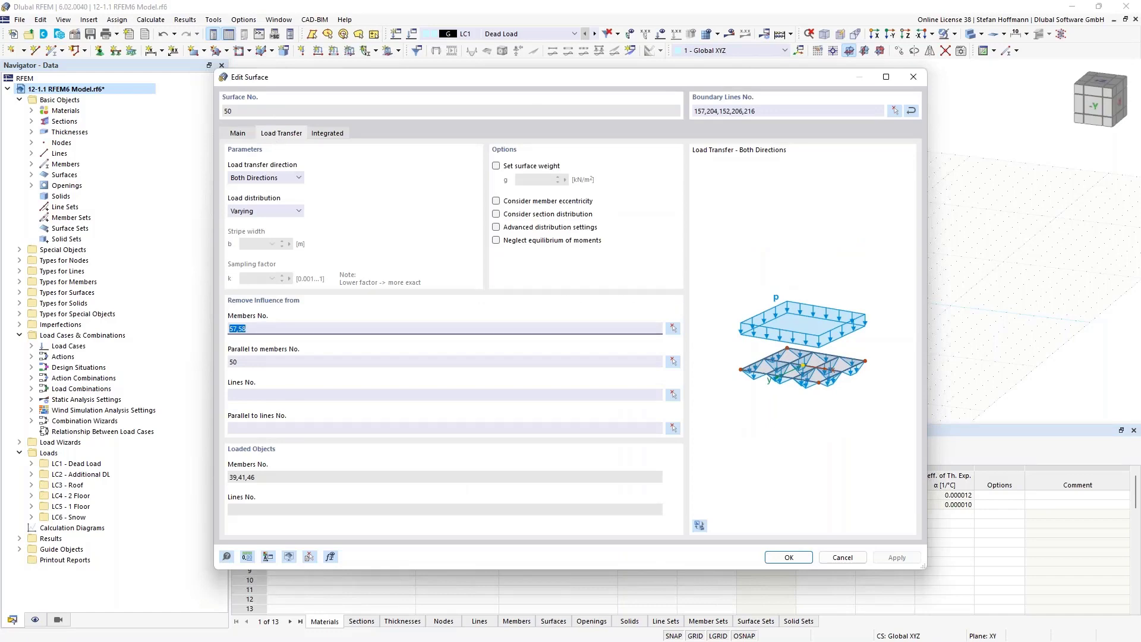
pyautogui.press('Escape')
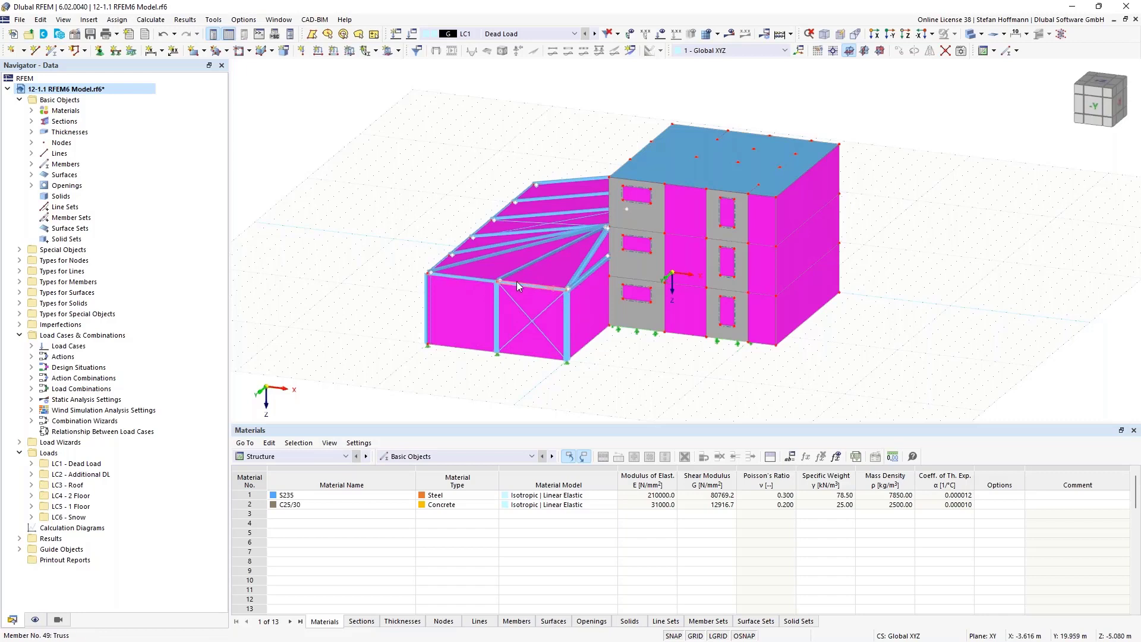
pyautogui.moveTo(517, 285)
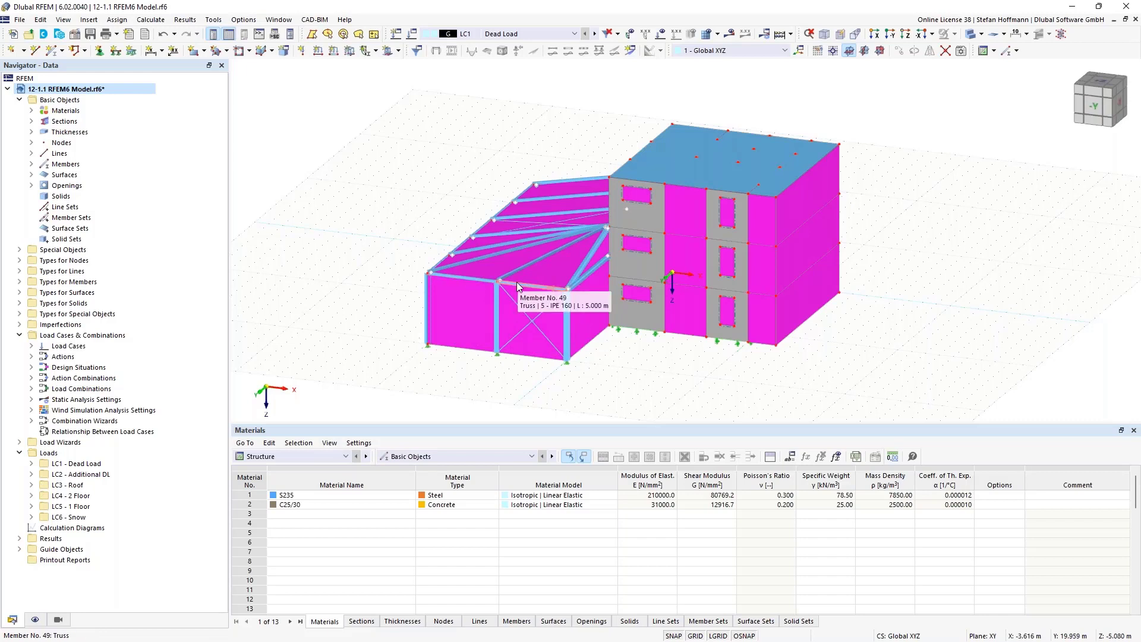
pyautogui.keyDown('ctrl'); pyautogui.moveTo(504, 265); pyautogui.dragTo(585, 205, button='middle'); pyautogui.keyUp('ctrl')
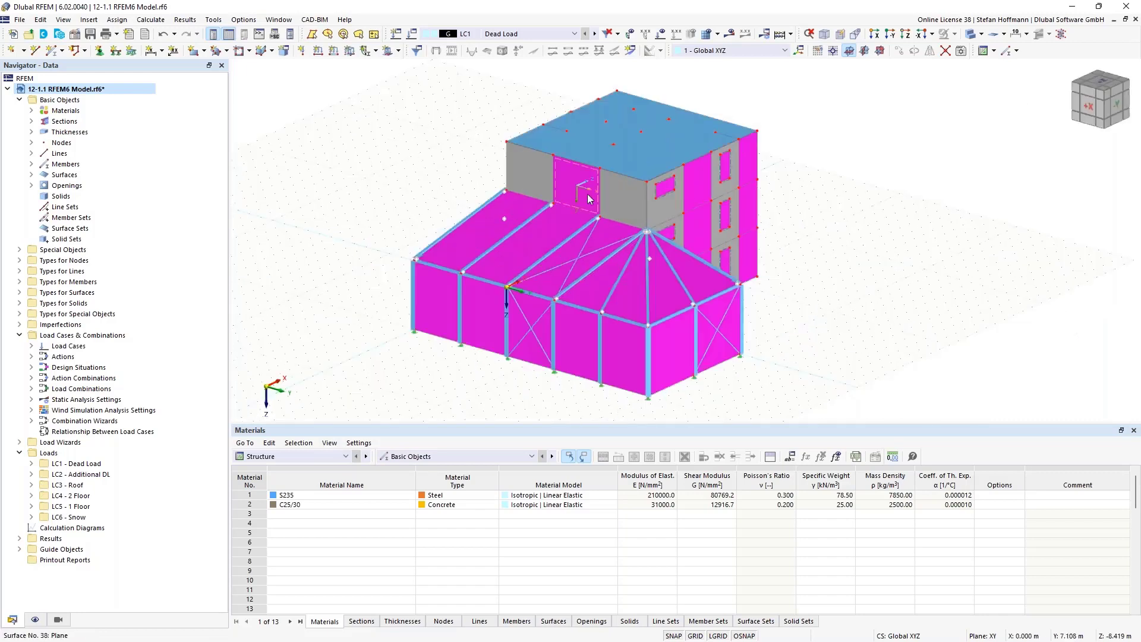
# Step: Review the activated add-ons and the location entries in the model's base data
pyautogui.rightClick(94, 91)
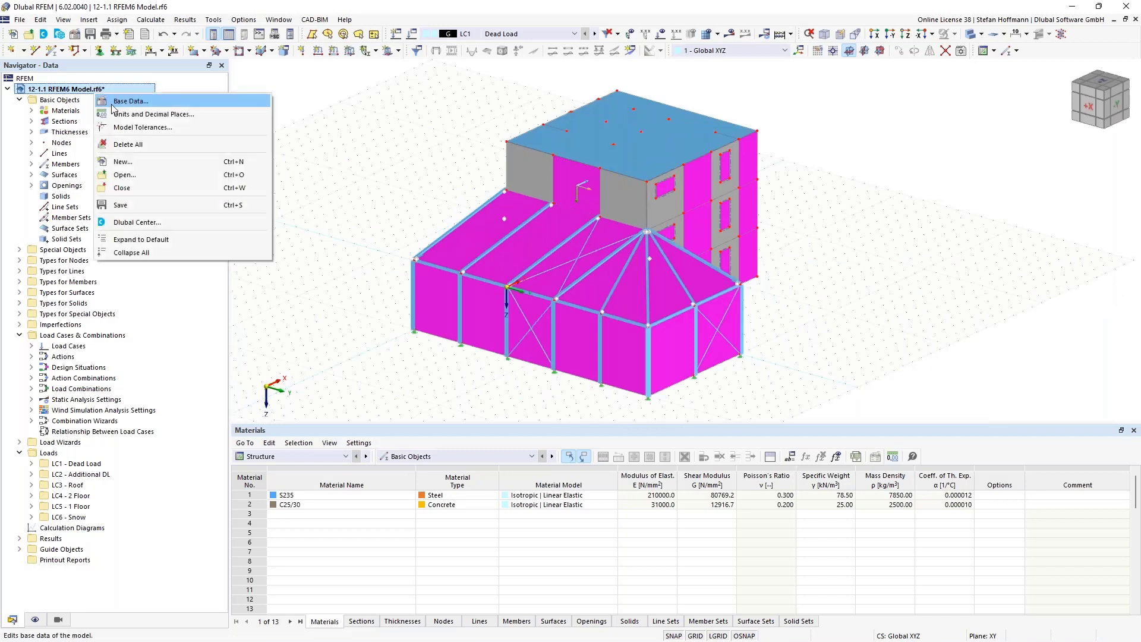
pyautogui.click(113, 105)
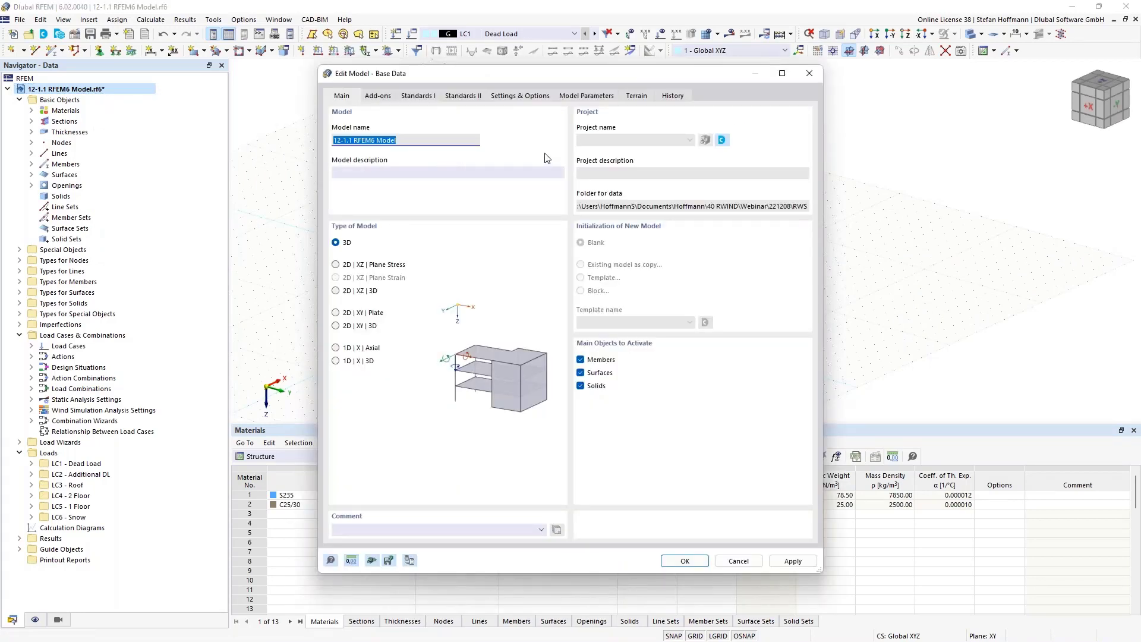
pyautogui.click(381, 96)
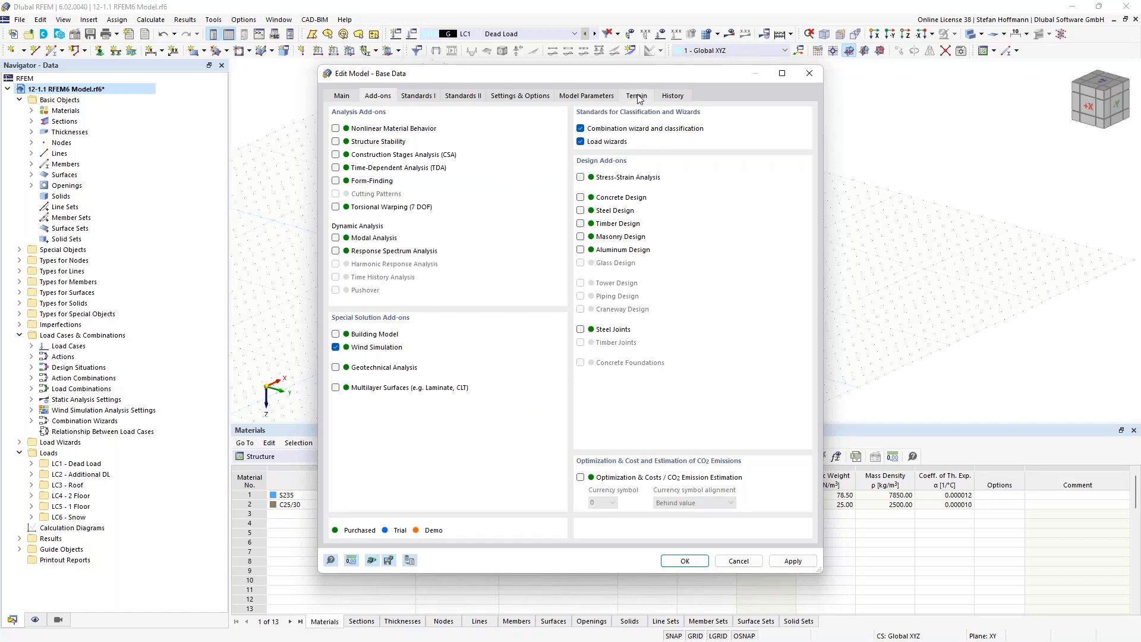
pyautogui.click(610, 98)
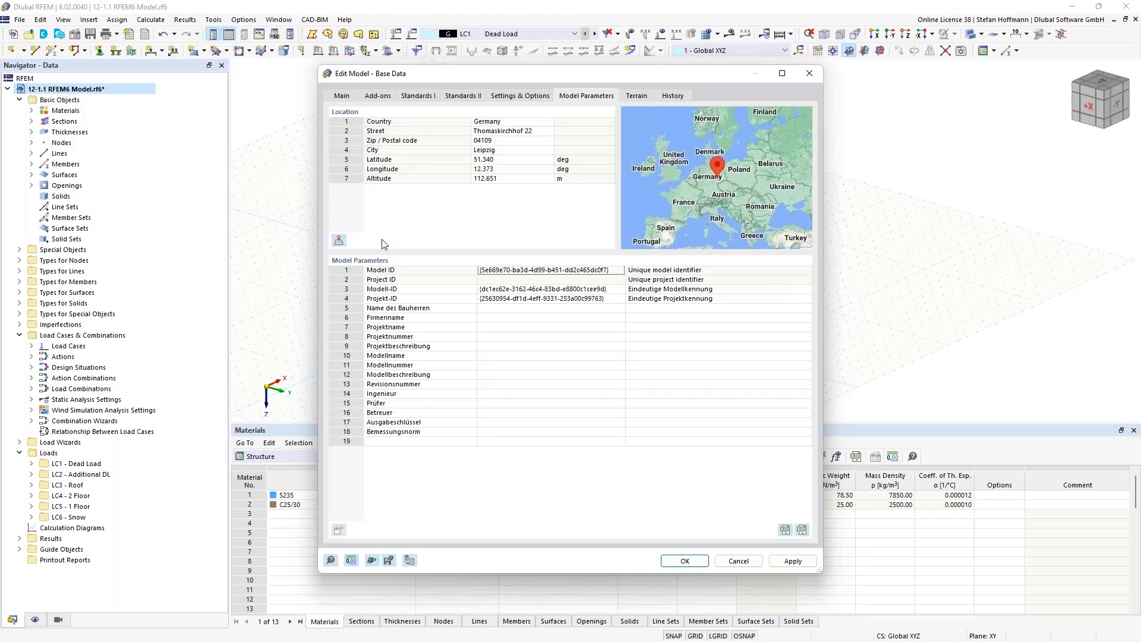
# Step: Try the Horizontal Plane, Inclined Plane and Table terrain definitions in the base data, and discard the changes
pyautogui.click(636, 96)
pyautogui.click(398, 141)
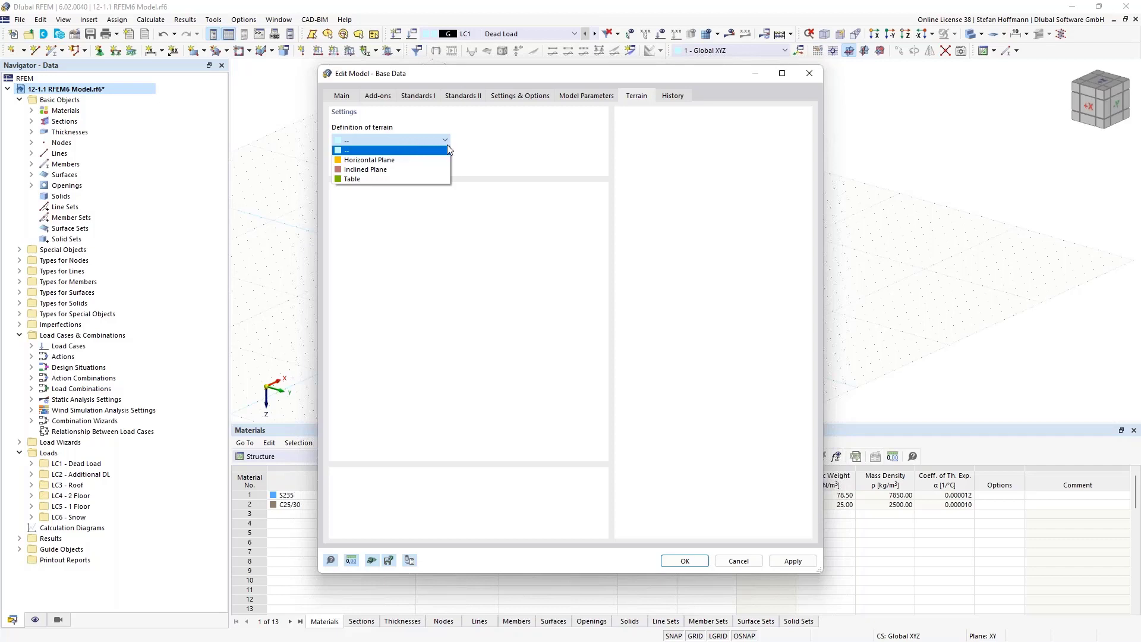
pyautogui.click(410, 160)
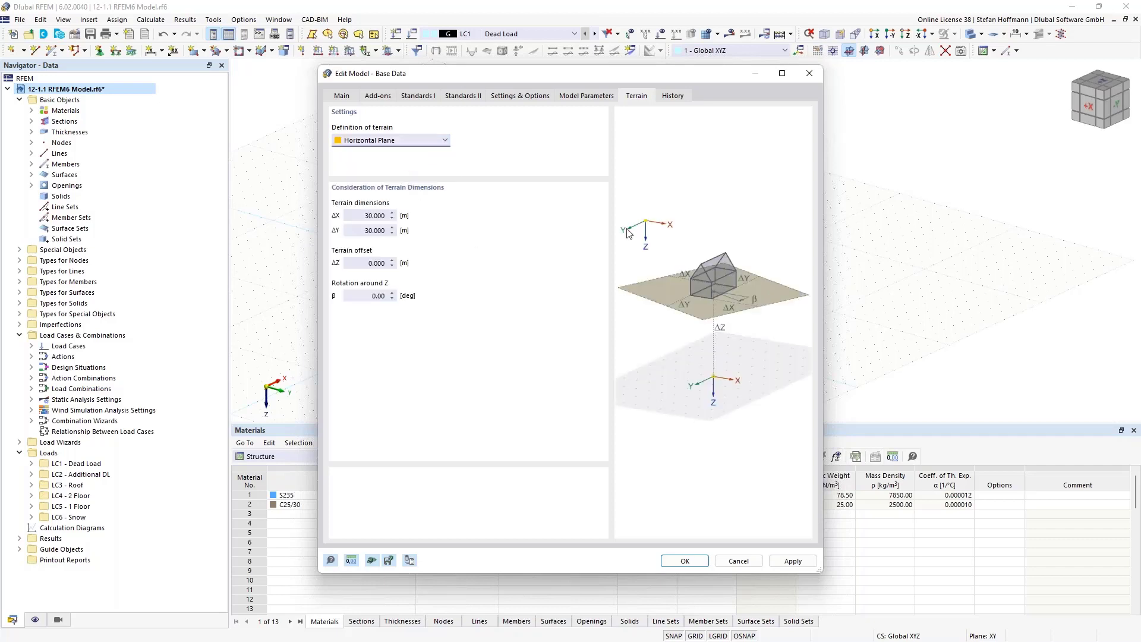
pyautogui.click(409, 142)
pyautogui.click(365, 170)
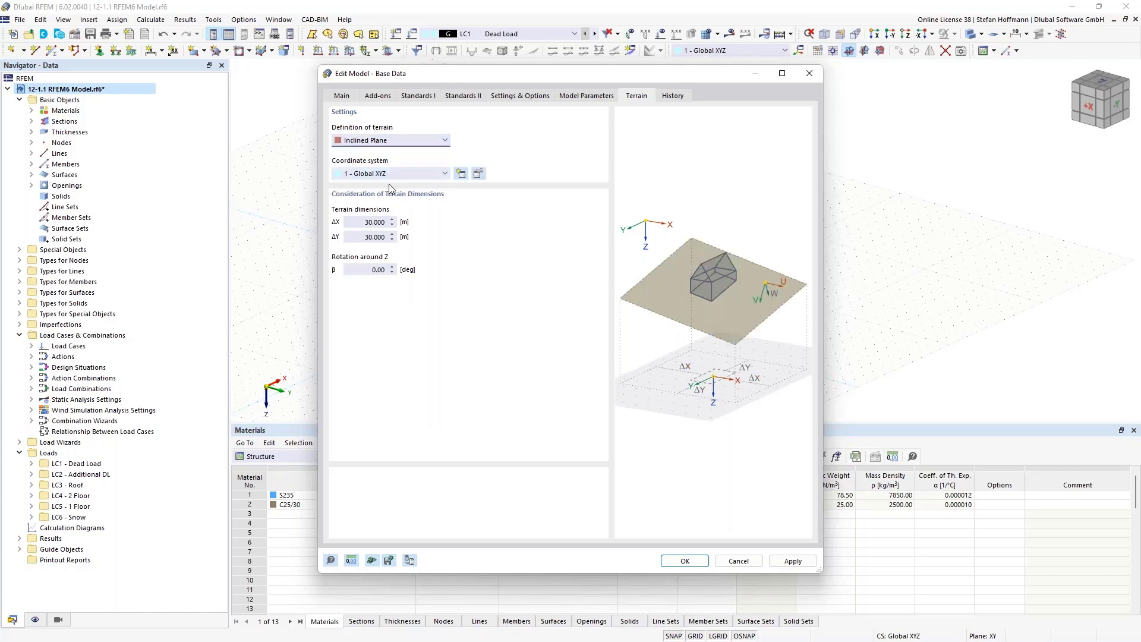
pyautogui.click(380, 141)
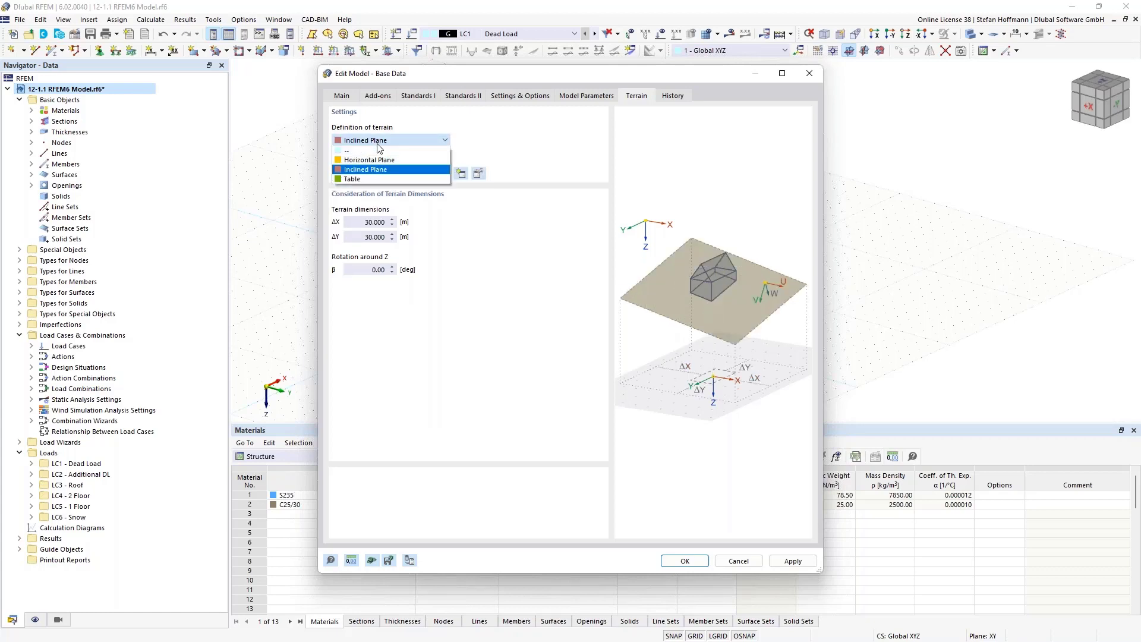
pyautogui.click(374, 180)
pyautogui.click(680, 96)
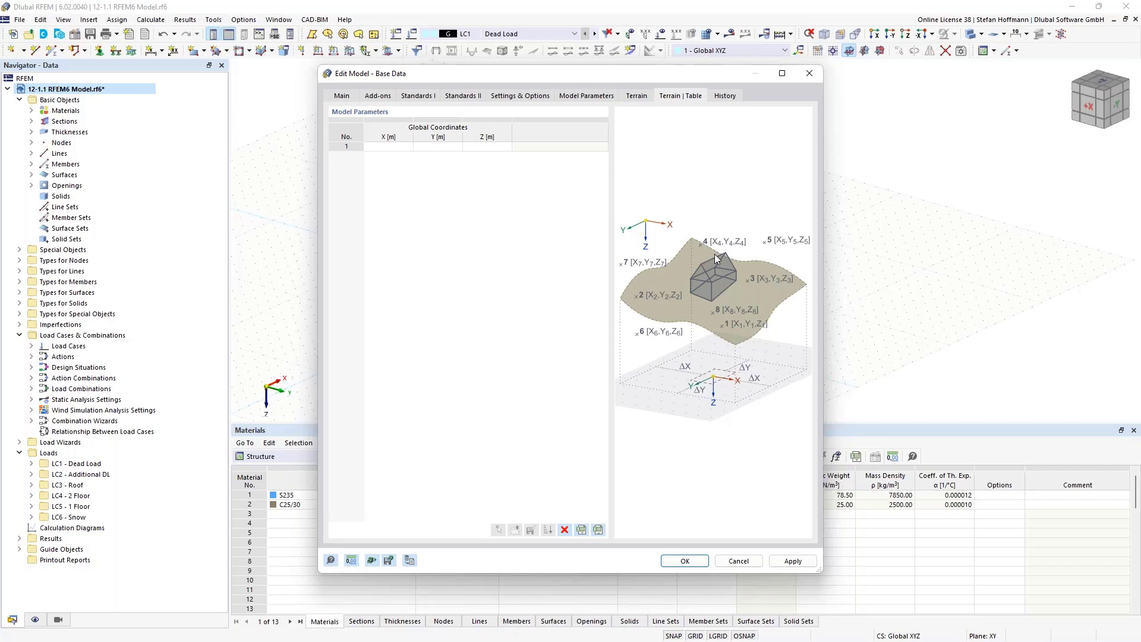
pyautogui.click(636, 96)
pyautogui.click(393, 139)
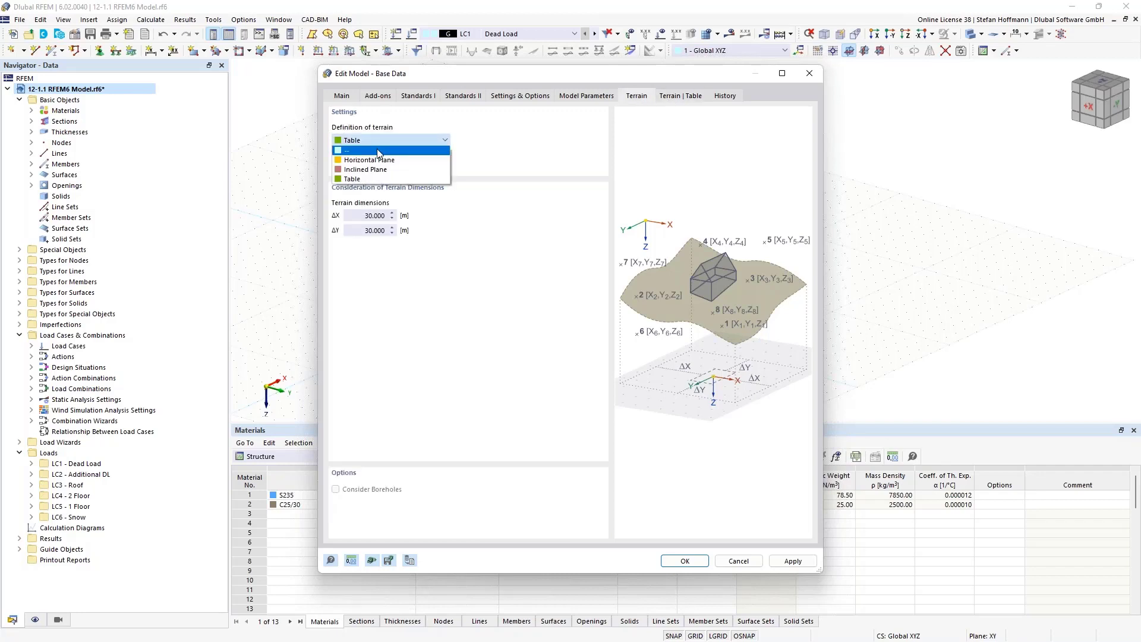
pyautogui.click(427, 189)
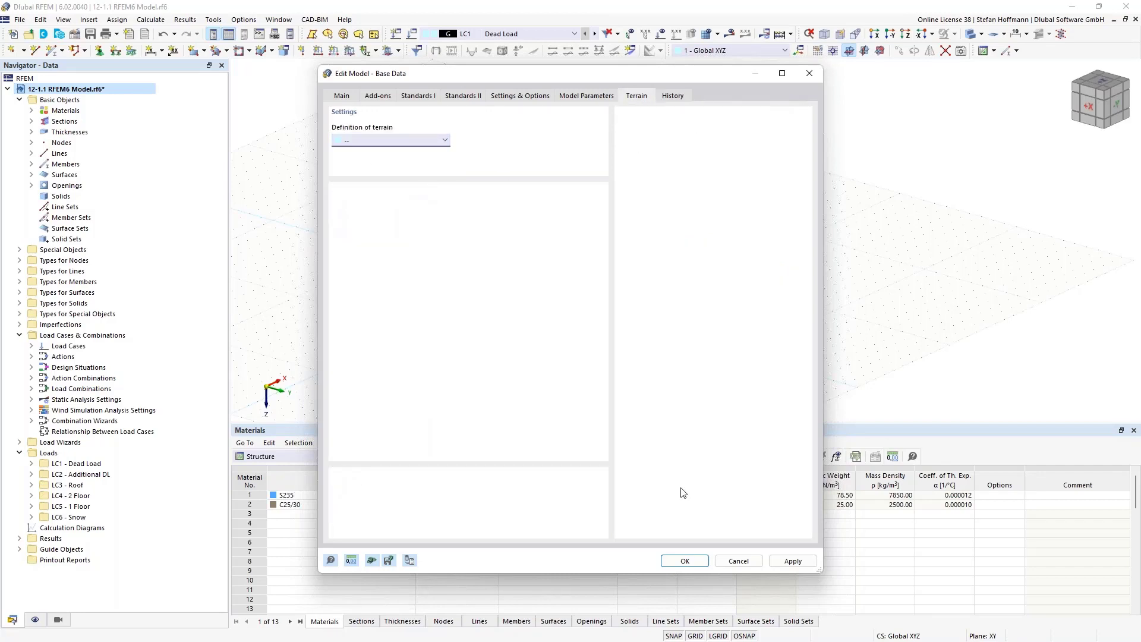
pyautogui.click(726, 561)
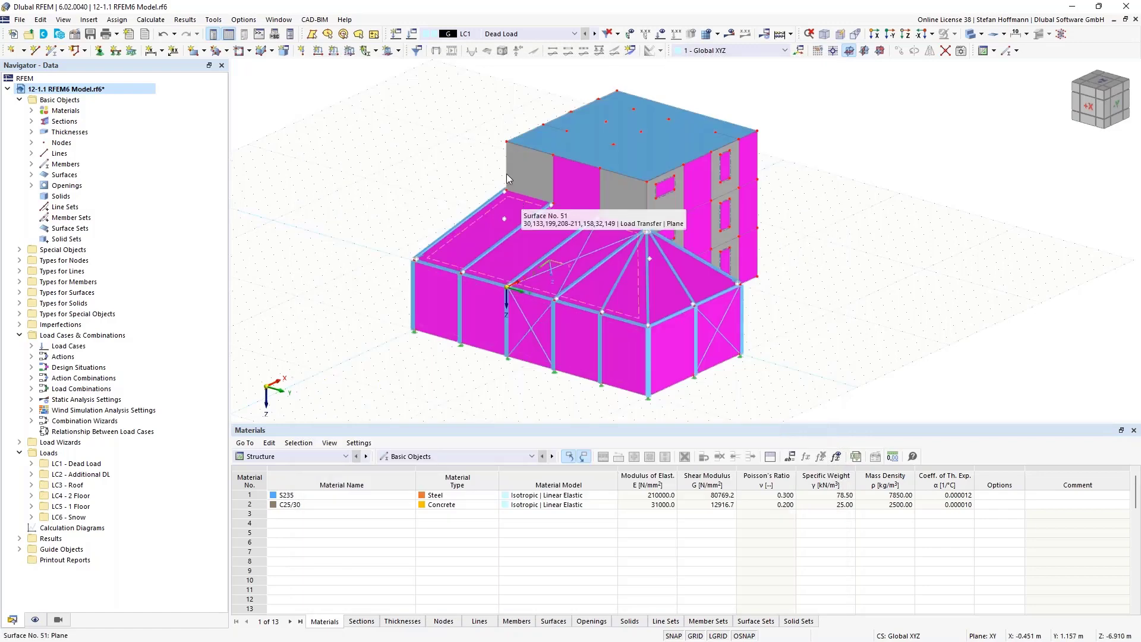
# Step: Create load case LC7 with the action category Wind and the analysis type Wind Simulation
pyautogui.click(395, 42)
pyautogui.click(414, 288)
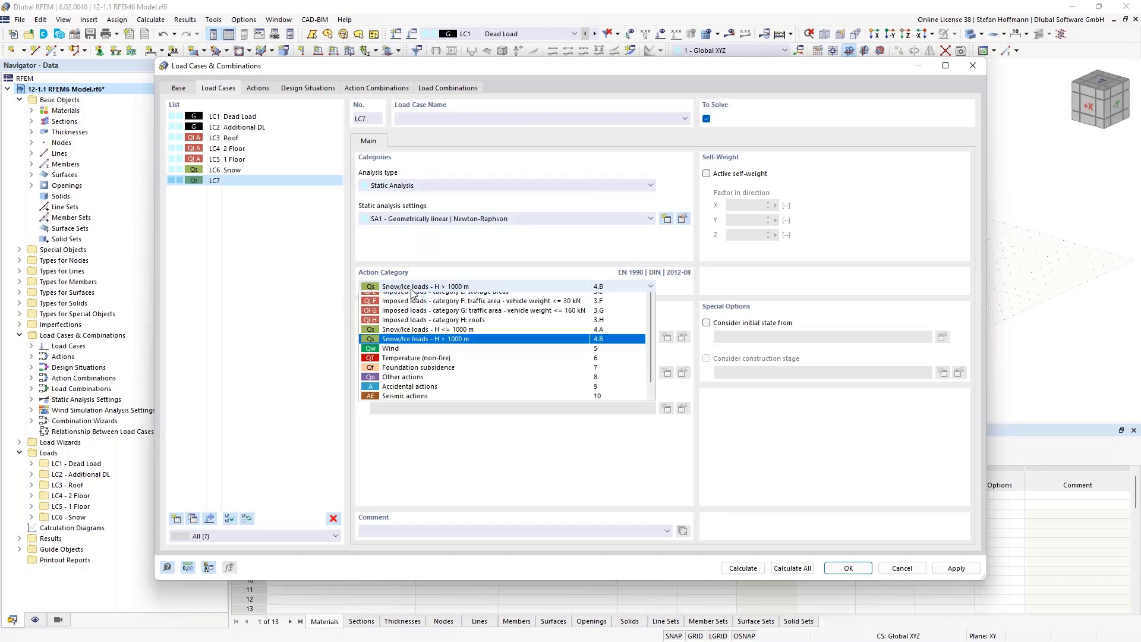
pyautogui.click(399, 189)
pyautogui.click(388, 205)
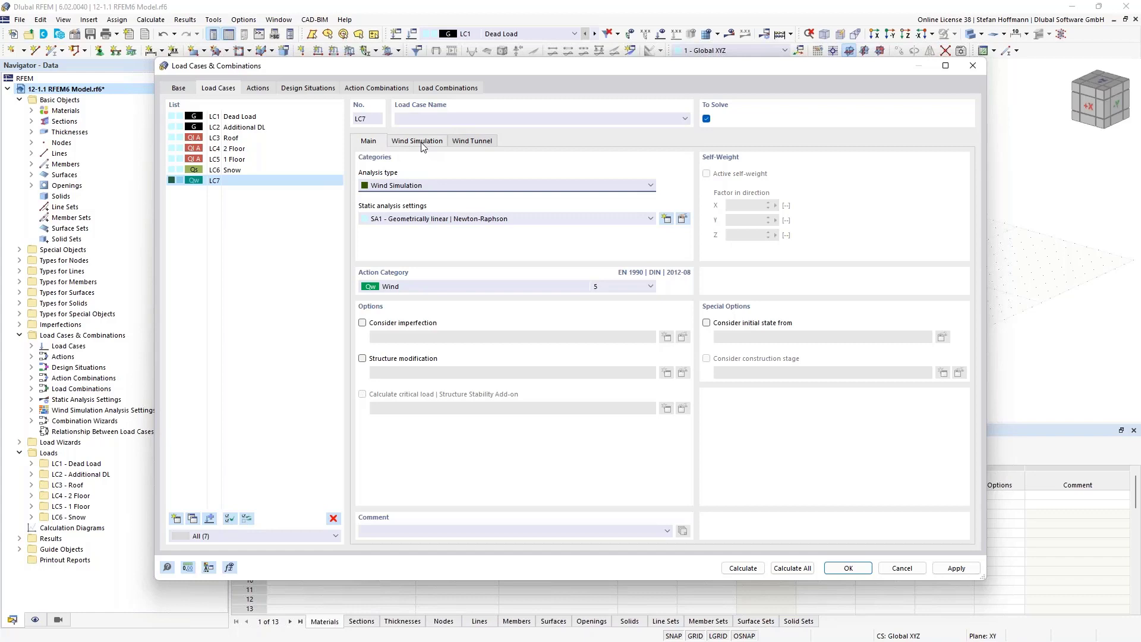
# Step: Examine the flow, steady flow, residue monitoring and relaxation factor settings of the wind simulation analysis settings WA1 assigned to LC7
pyautogui.click(422, 142)
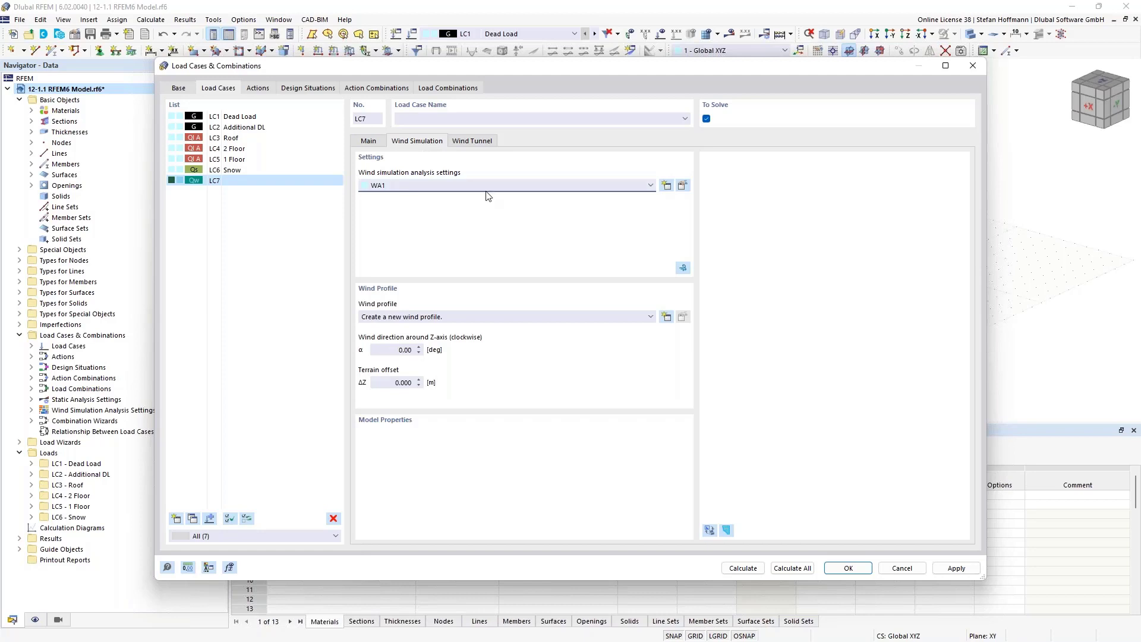
pyautogui.click(686, 189)
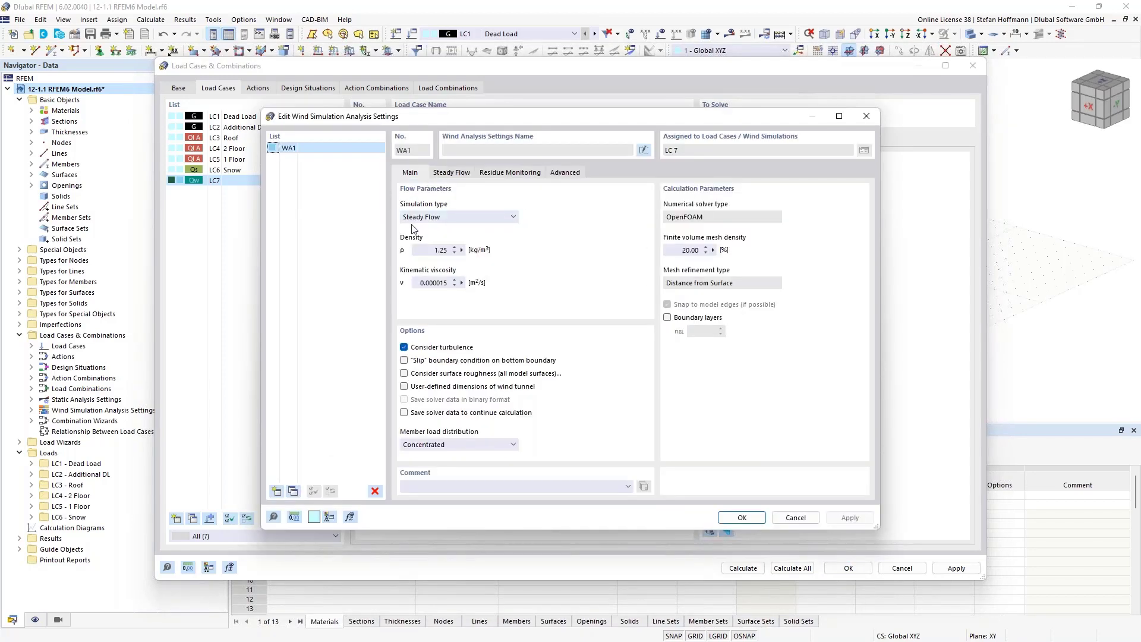
pyautogui.click(464, 218)
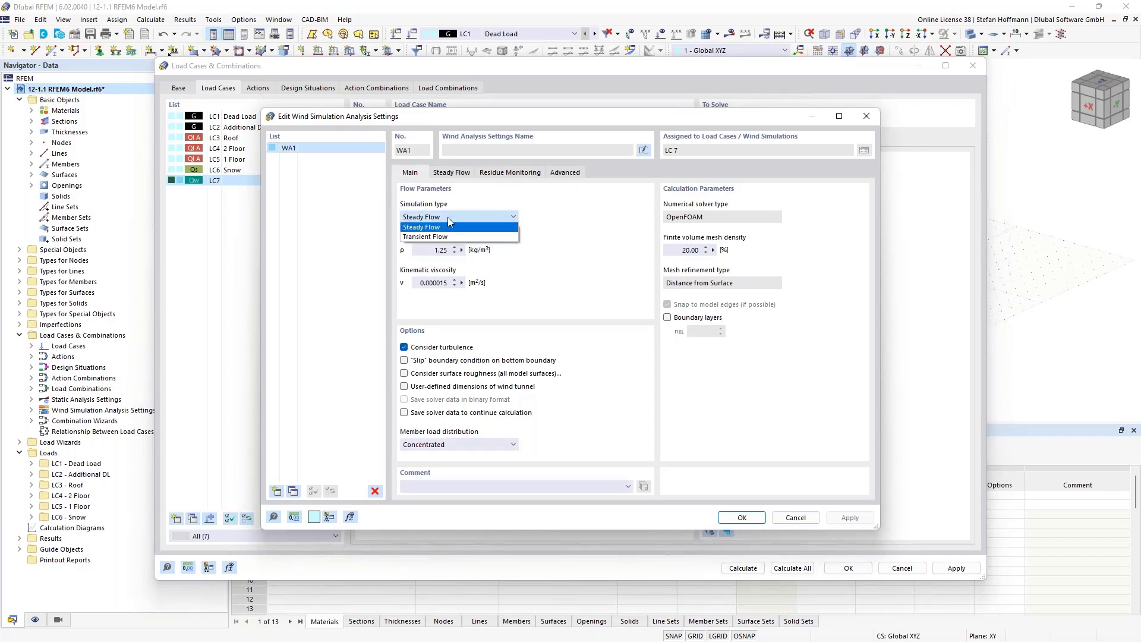
pyautogui.click(448, 216)
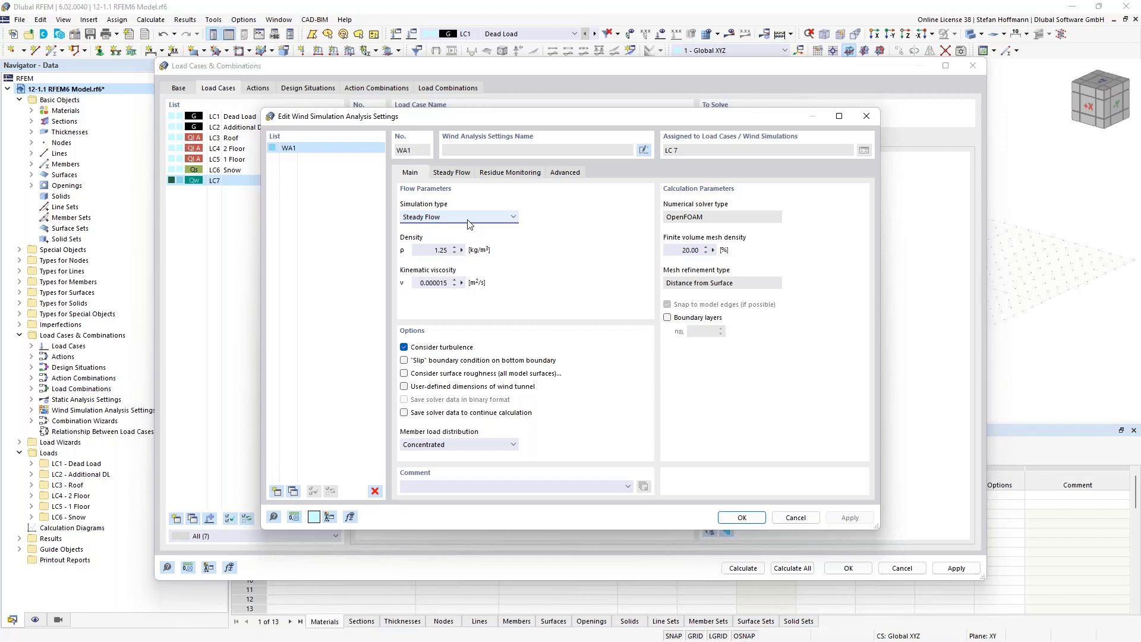
pyautogui.click(445, 249)
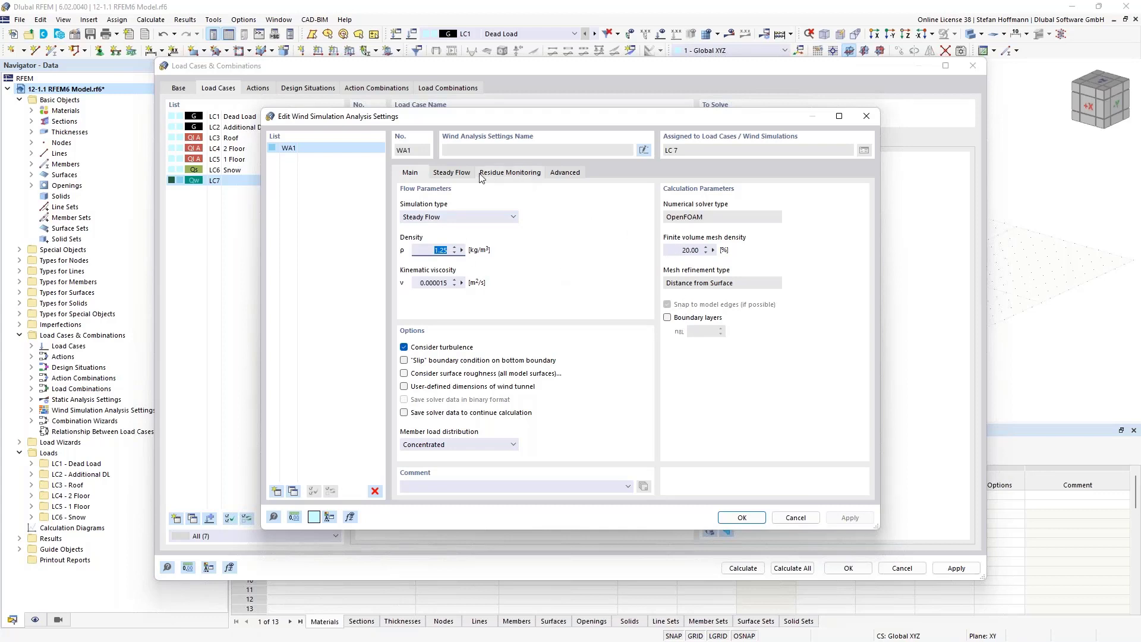
pyautogui.click(452, 172)
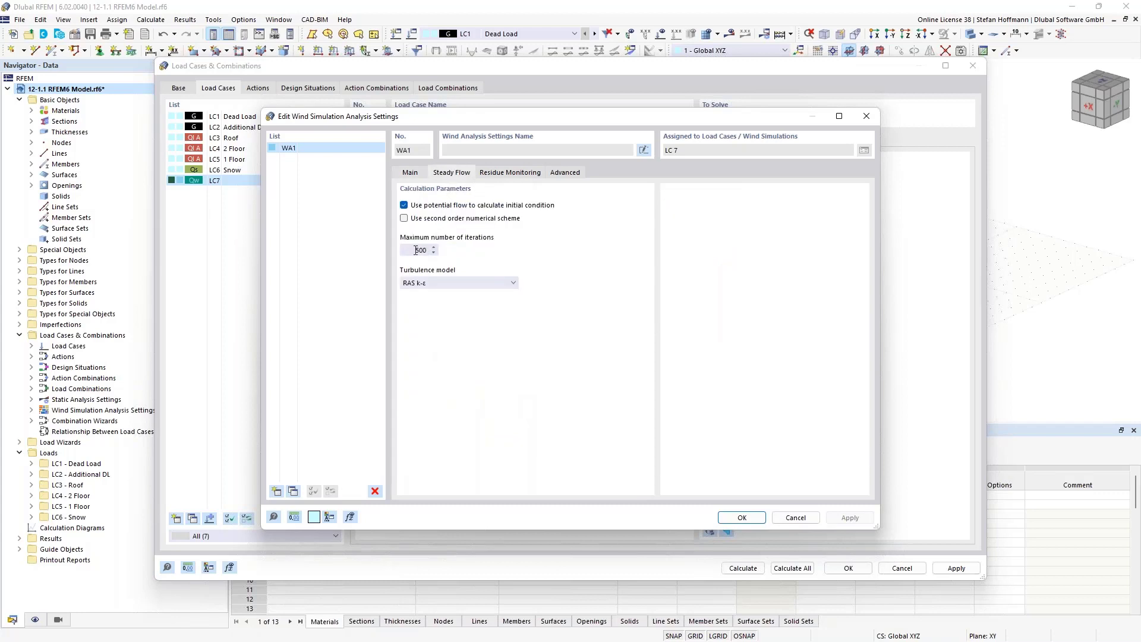
pyautogui.click(463, 283)
pyautogui.click(464, 283)
pyautogui.click(509, 172)
pyautogui.click(564, 173)
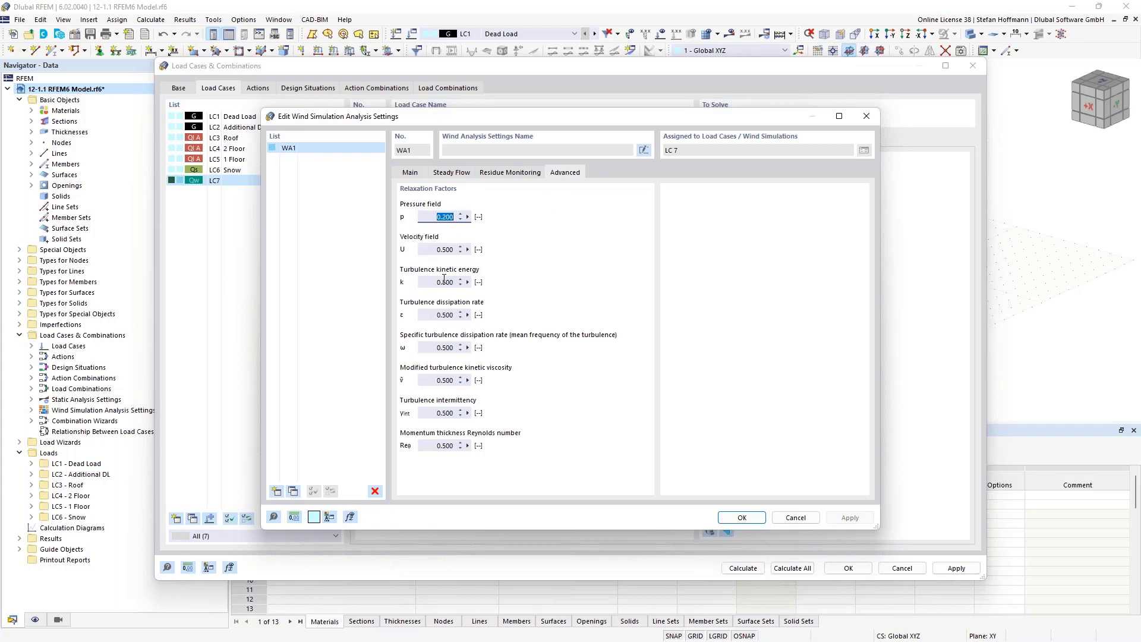
pyautogui.click(866, 117)
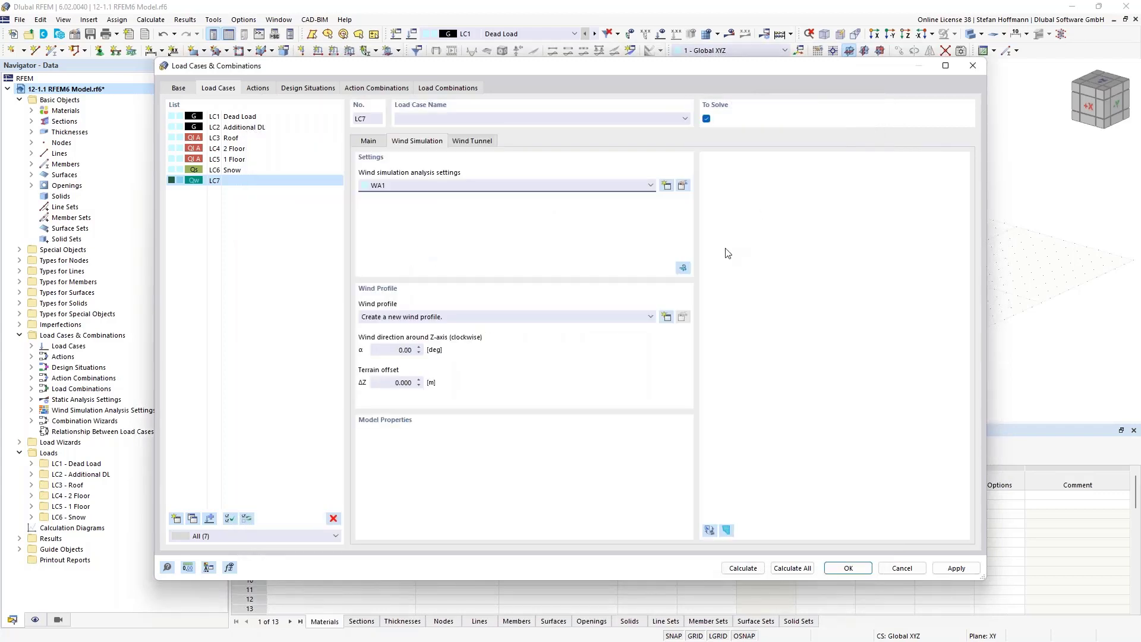
# Step: Save the load case changes and start a wind profile of type According to Standard - EN 1991 | DIN | 2019-04
pyautogui.click(683, 268)
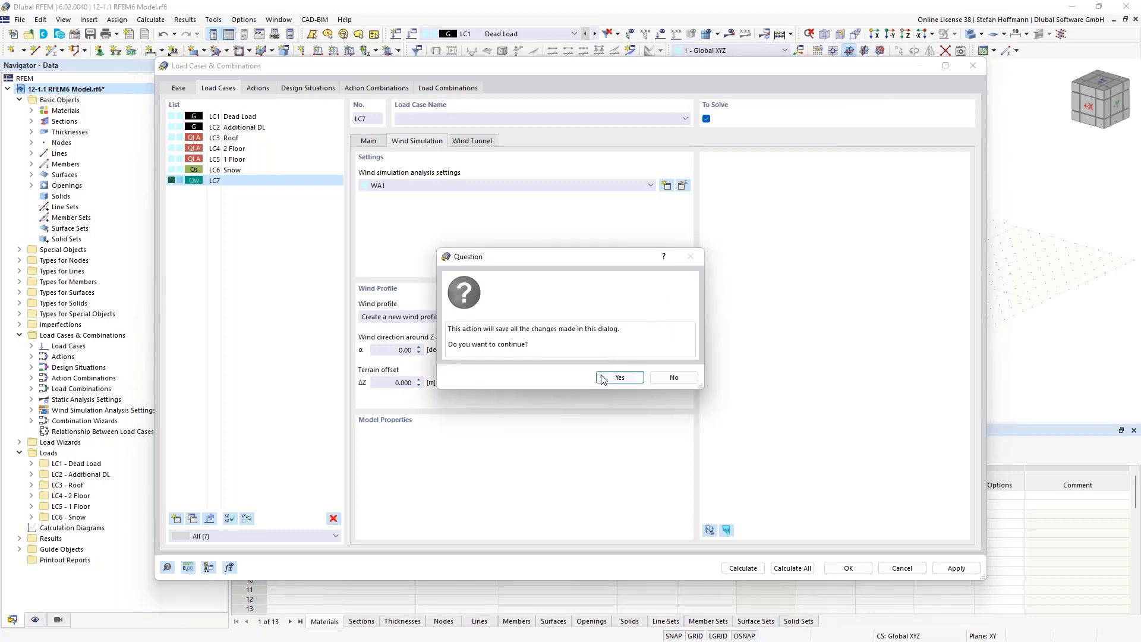
pyautogui.click(620, 377)
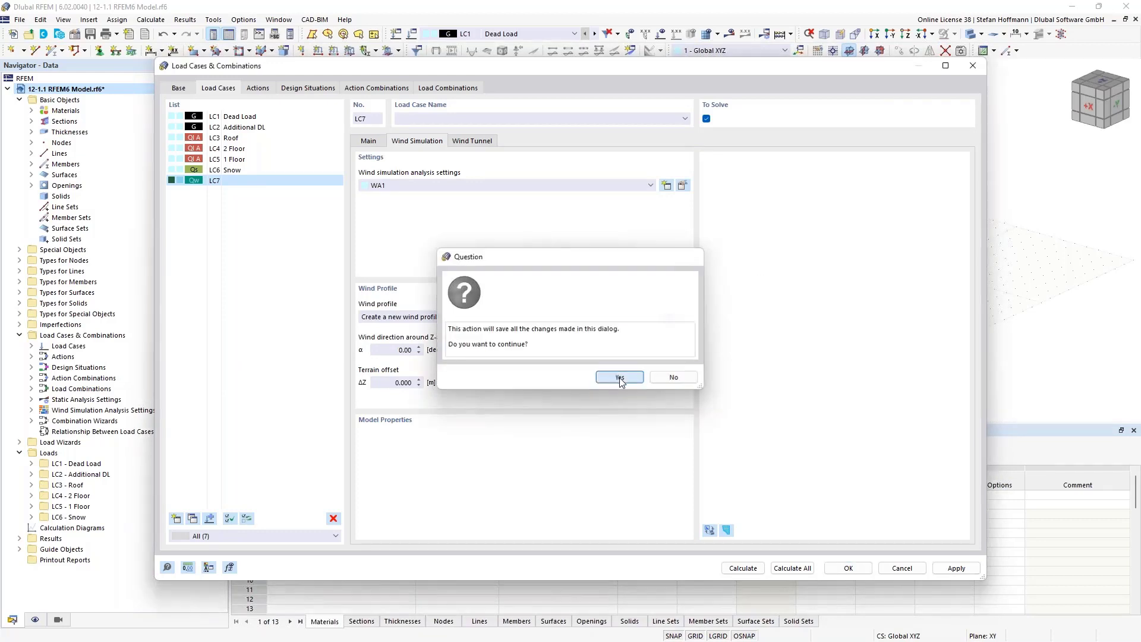
pyautogui.click(673, 402)
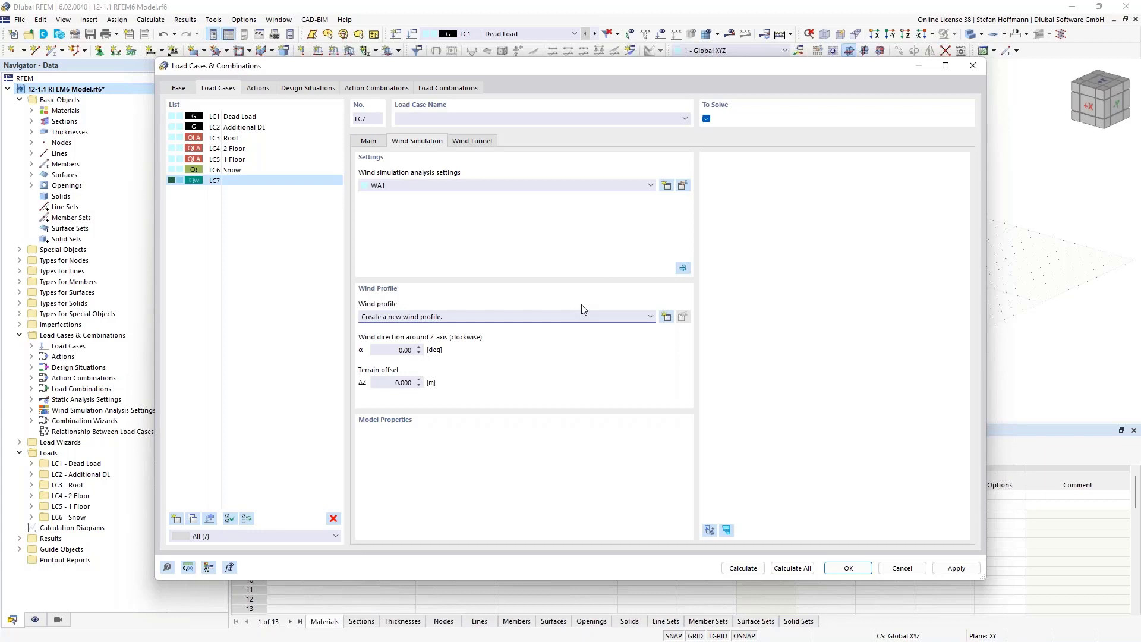
pyautogui.click(666, 316)
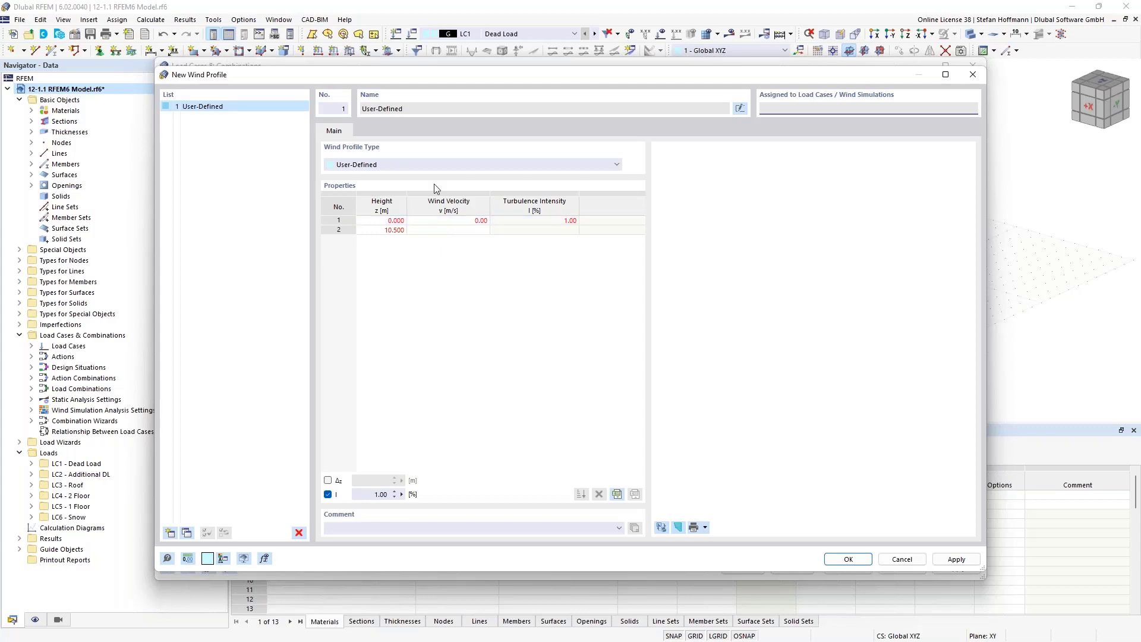
pyautogui.click(434, 164)
pyautogui.press('Escape')
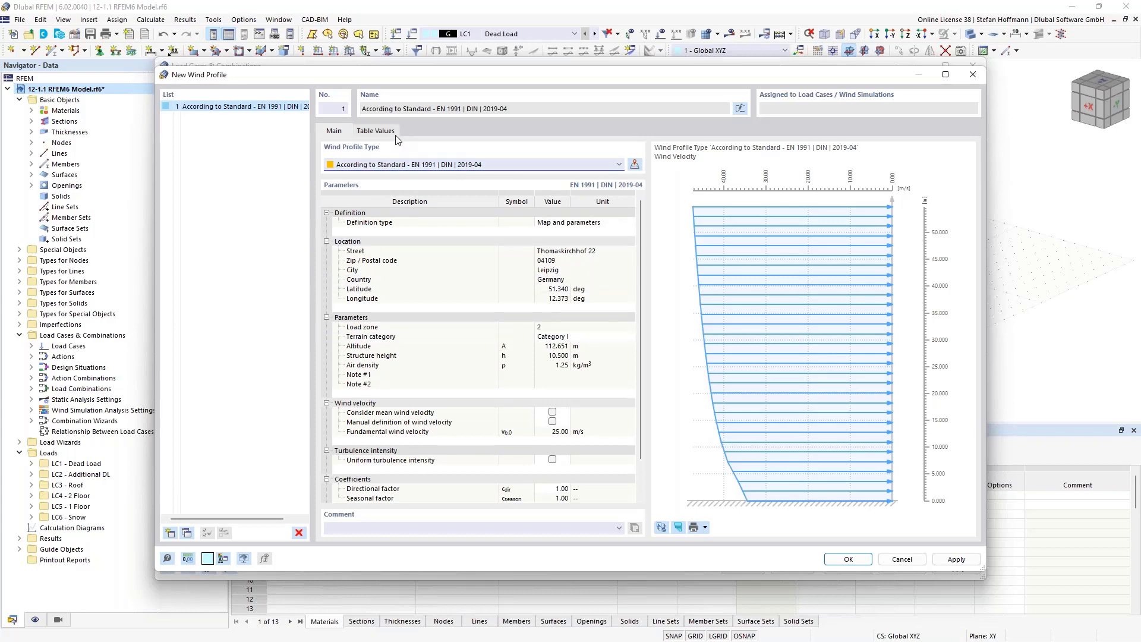
# Step: Examine the tabulated wind velocities and turbulence intensities over the height of the new wind profile
pyautogui.click(376, 131)
pyautogui.moveTo(449, 182); pyautogui.dragTo(469, 321)
pyautogui.moveTo(563, 182); pyautogui.dragTo(572, 322)
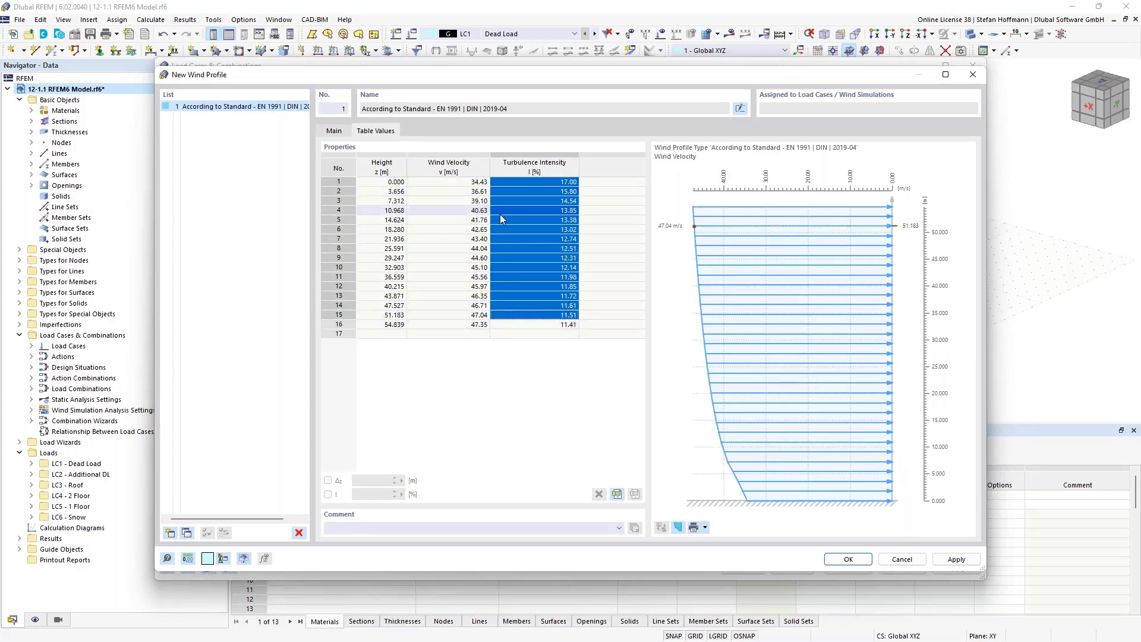
pyautogui.click(567, 183)
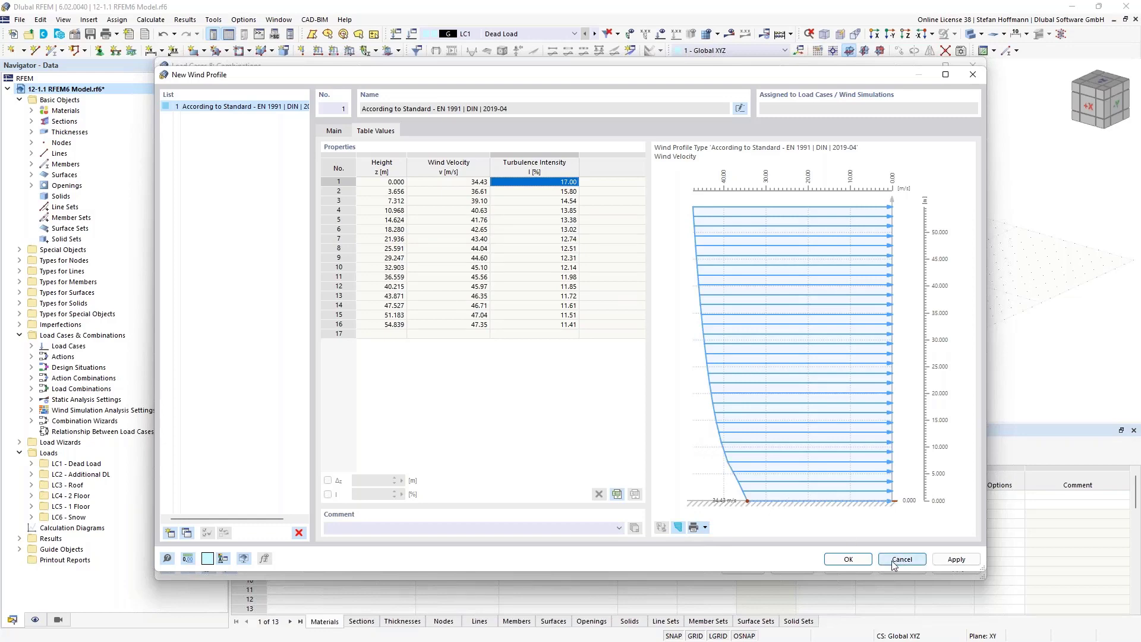
# Step: Assign the new wind profile to LC7, check its wind tunnel dimensions and save the load case
pyautogui.click(855, 564)
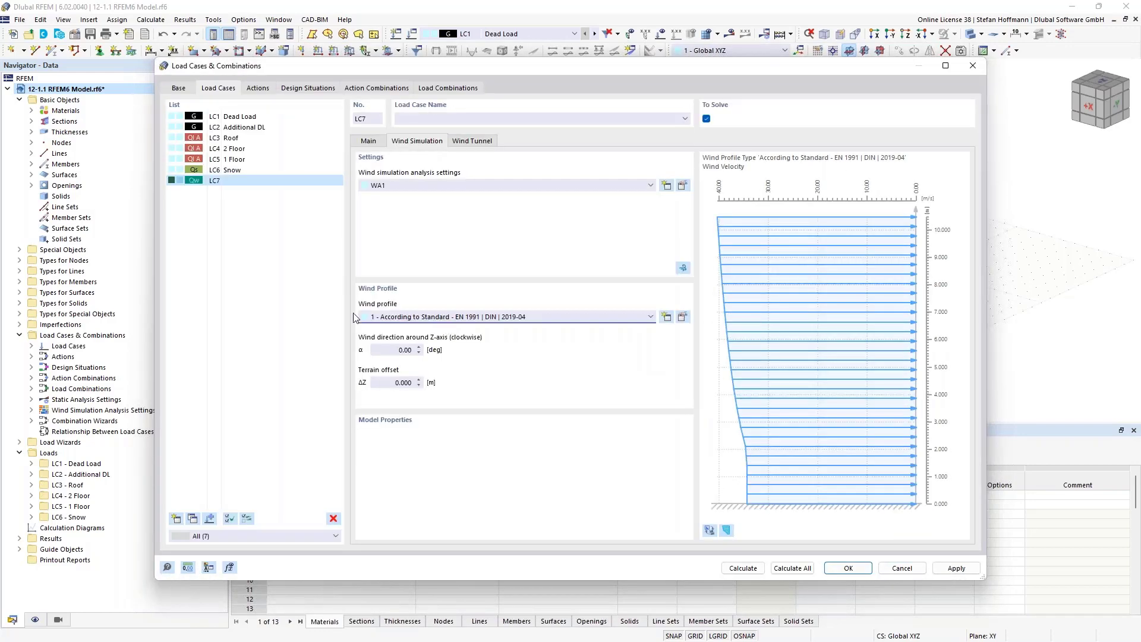
pyautogui.click(423, 354)
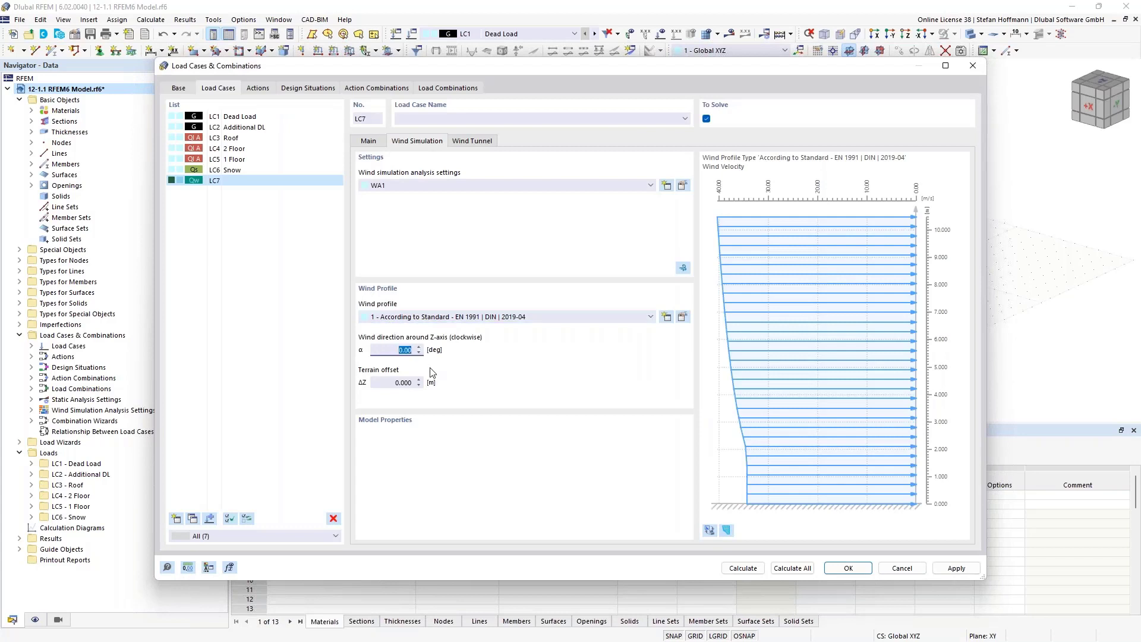
pyautogui.click(465, 143)
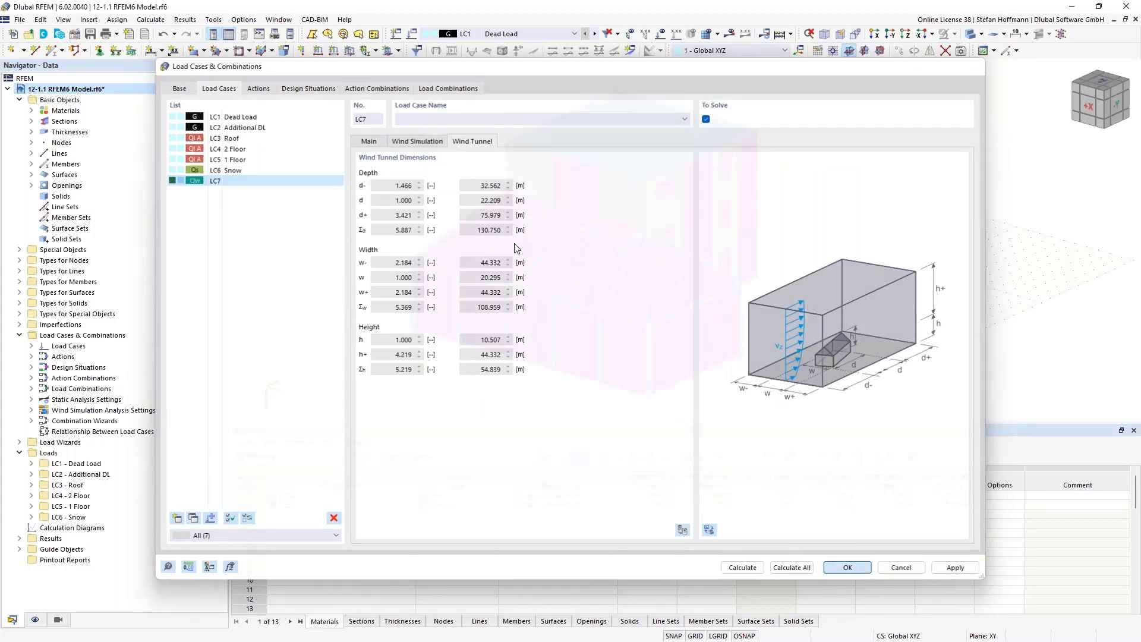
pyautogui.press('Return')
# Step: Toggle the Run RWIND in Silent Mode option in the wind simulation part of the mesh settings and apply it
pyautogui.scroll(-5, 512, 244)
pyautogui.scroll(6, 512, 245)
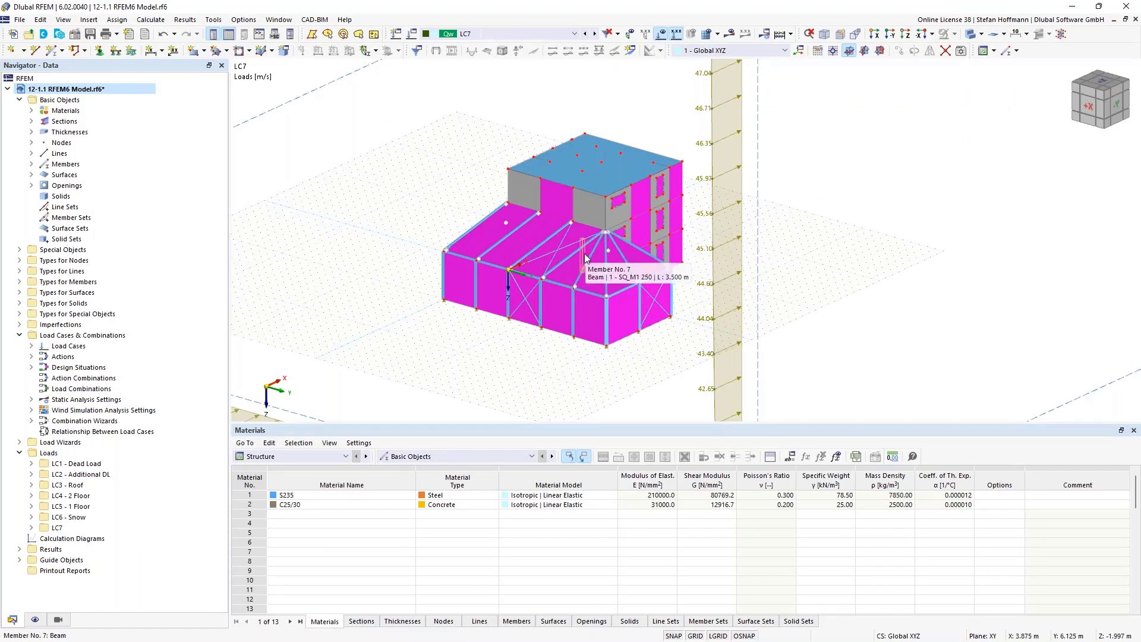
pyautogui.scroll(4, 604, 284)
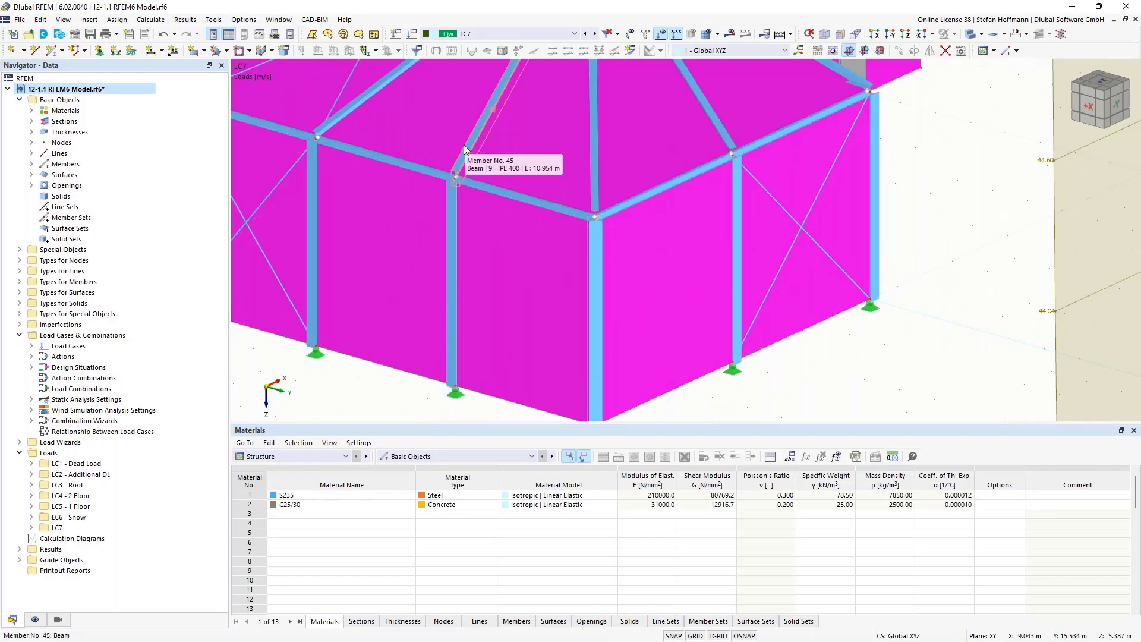
pyautogui.scroll(-5, 464, 147)
pyautogui.moveTo(365, 104); pyautogui.dragTo(407, 197, button='middle')
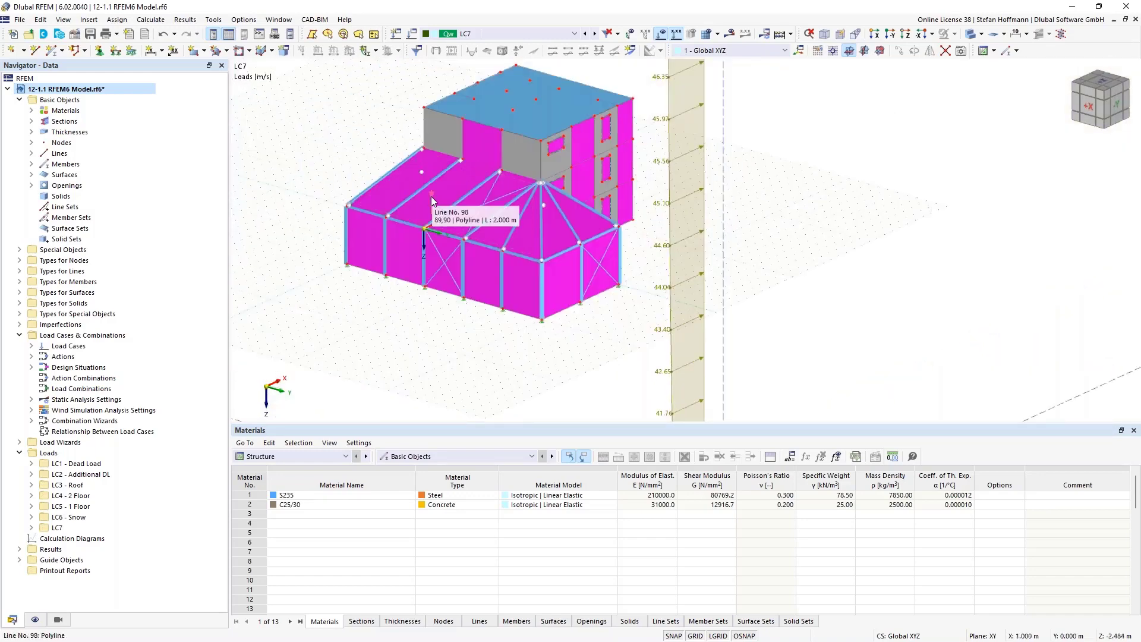
pyautogui.click(161, 26)
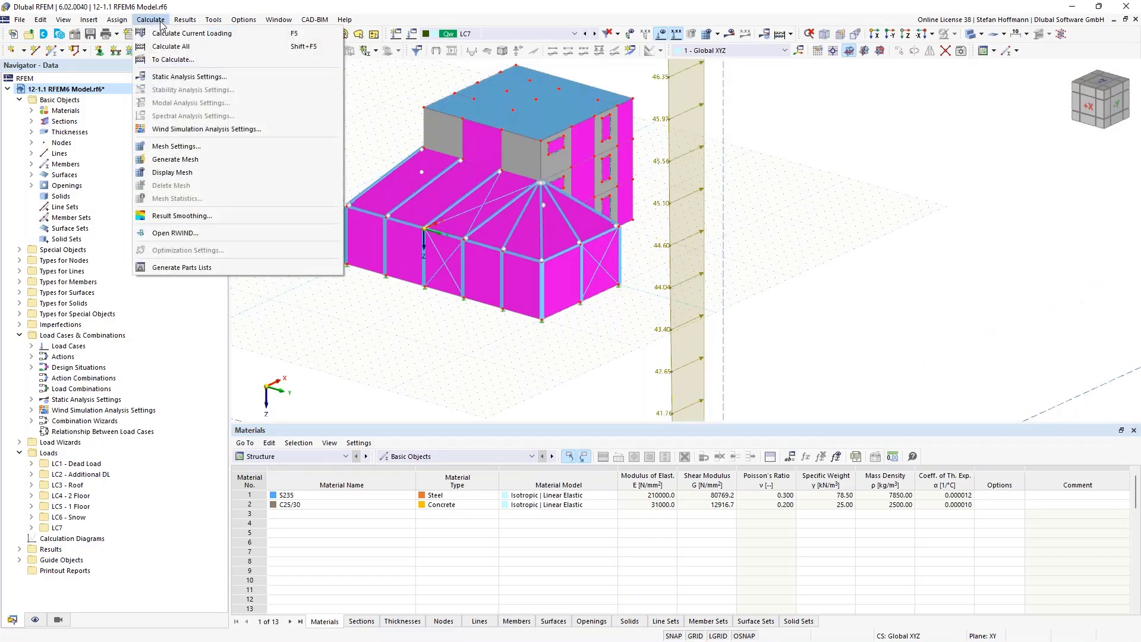
pyautogui.click(177, 146)
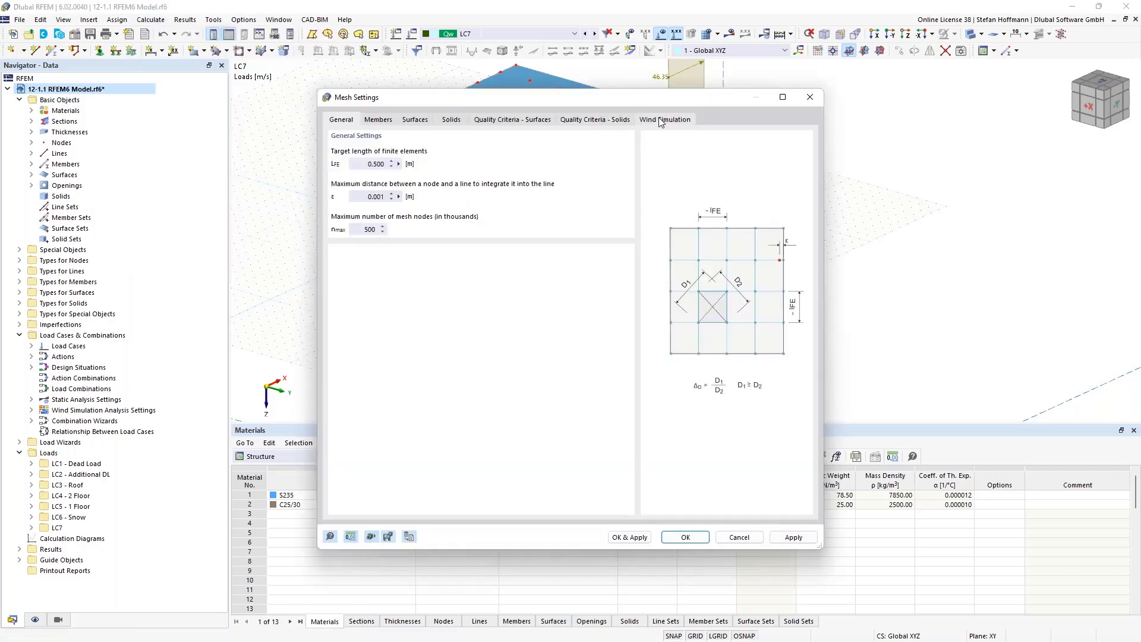
pyautogui.click(660, 121)
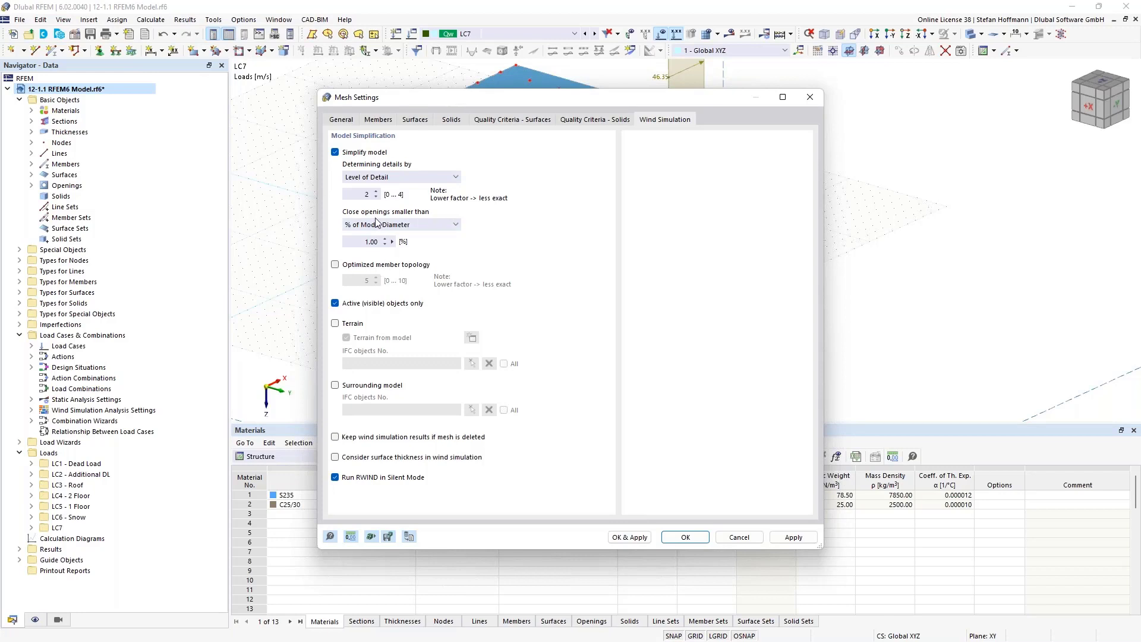
pyautogui.doubleClick(366, 193)
pyautogui.click(355, 481)
pyautogui.click(698, 538)
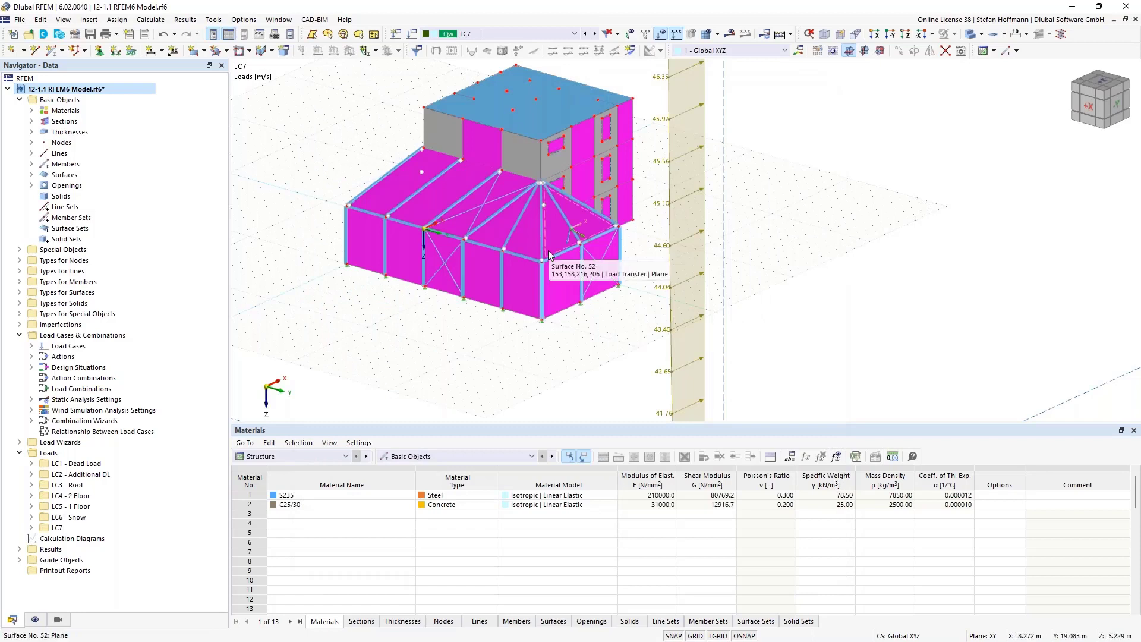
# Step: Isolate the beam, truss and tension members with the generated visibilities and invert the visibility so only the building surfaces are shown
pyautogui.click(58, 619)
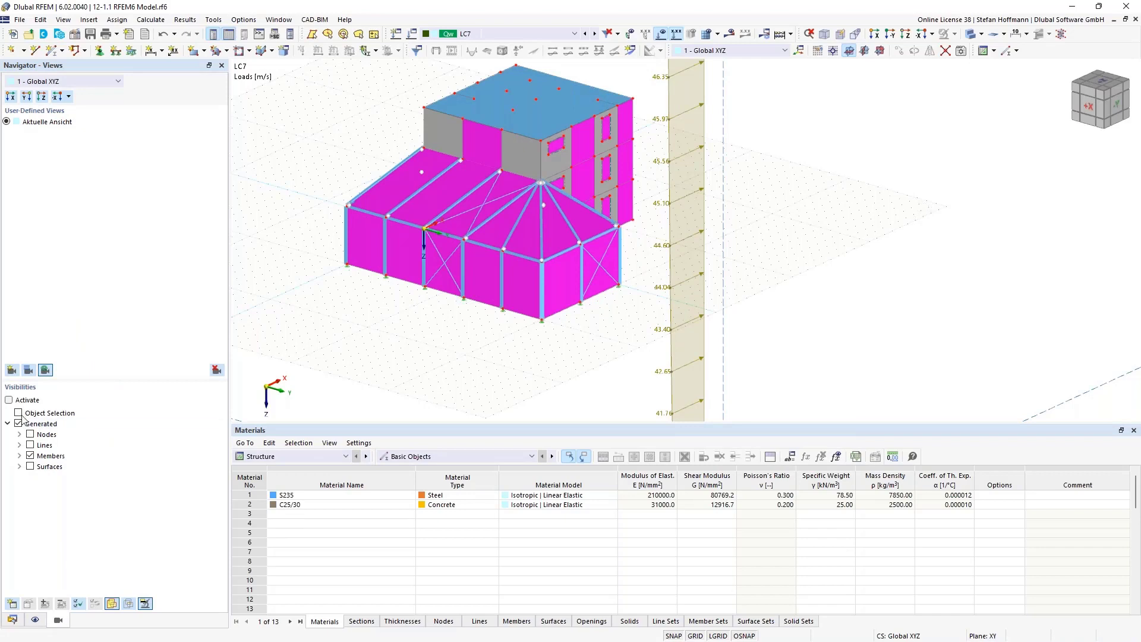
pyautogui.click(20, 455)
pyautogui.click(31, 488)
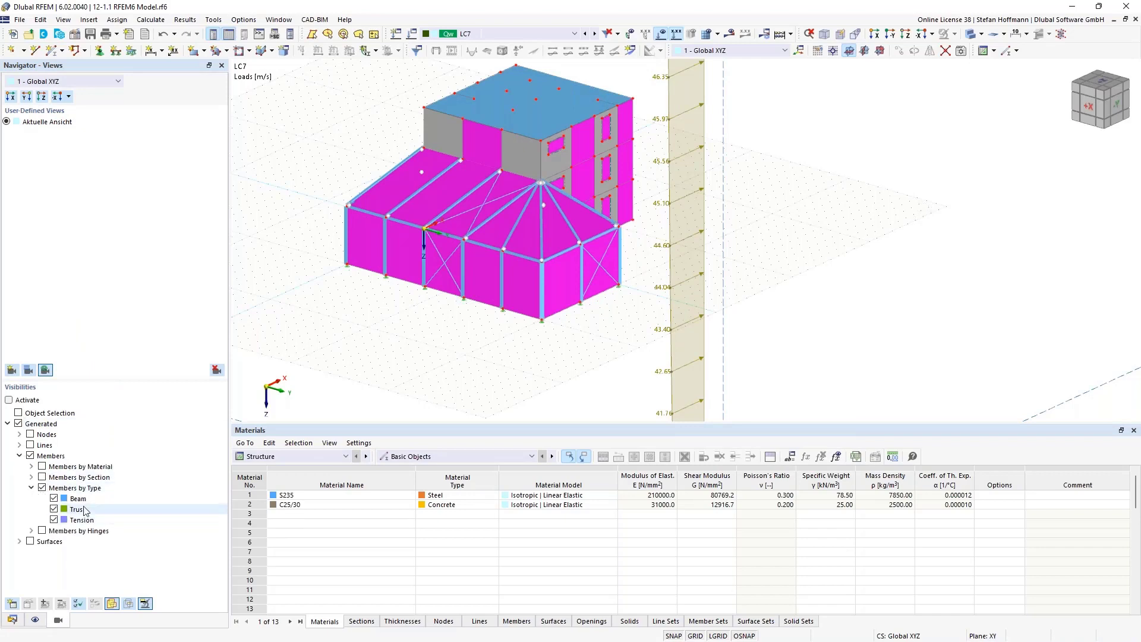
pyautogui.click(9, 400)
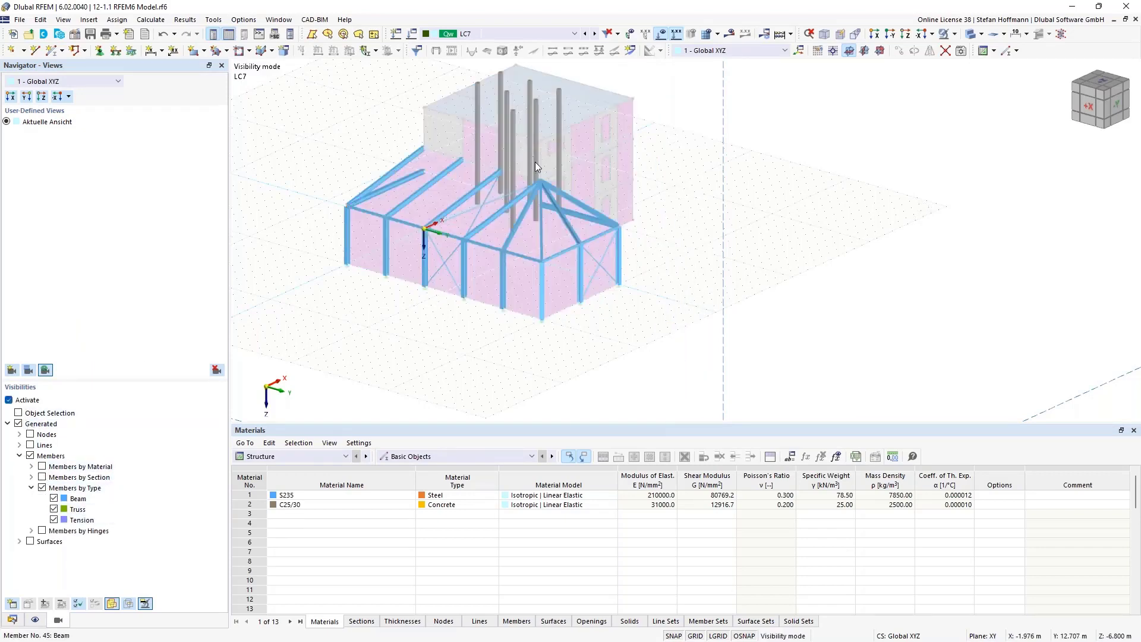
pyautogui.click(954, 34)
pyautogui.click(974, 93)
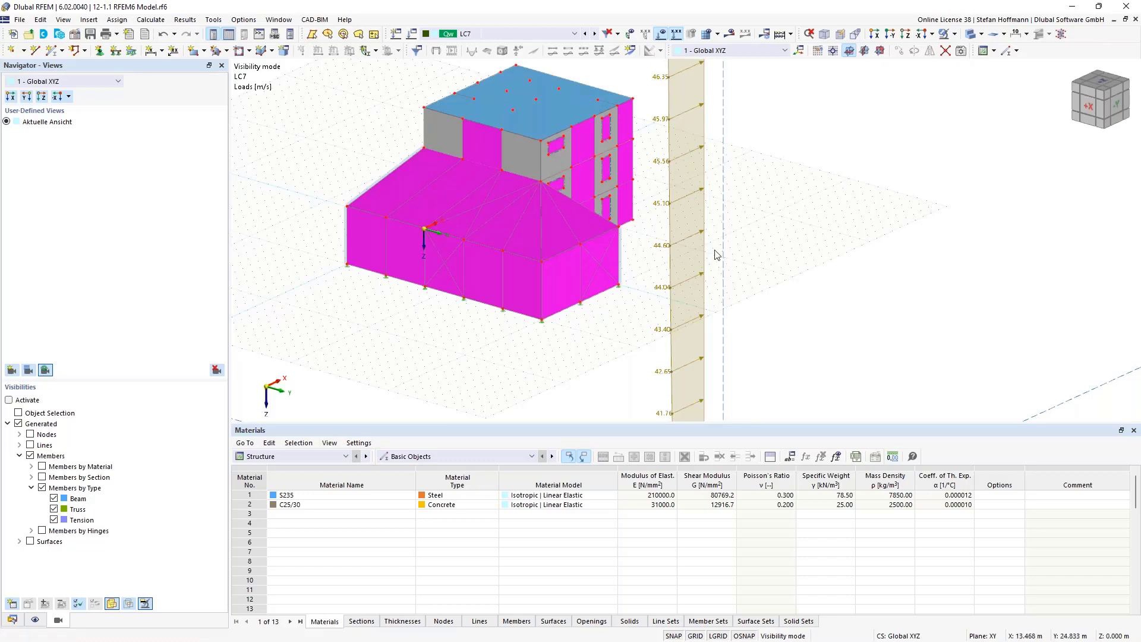
pyautogui.scroll(-4, 593, 270)
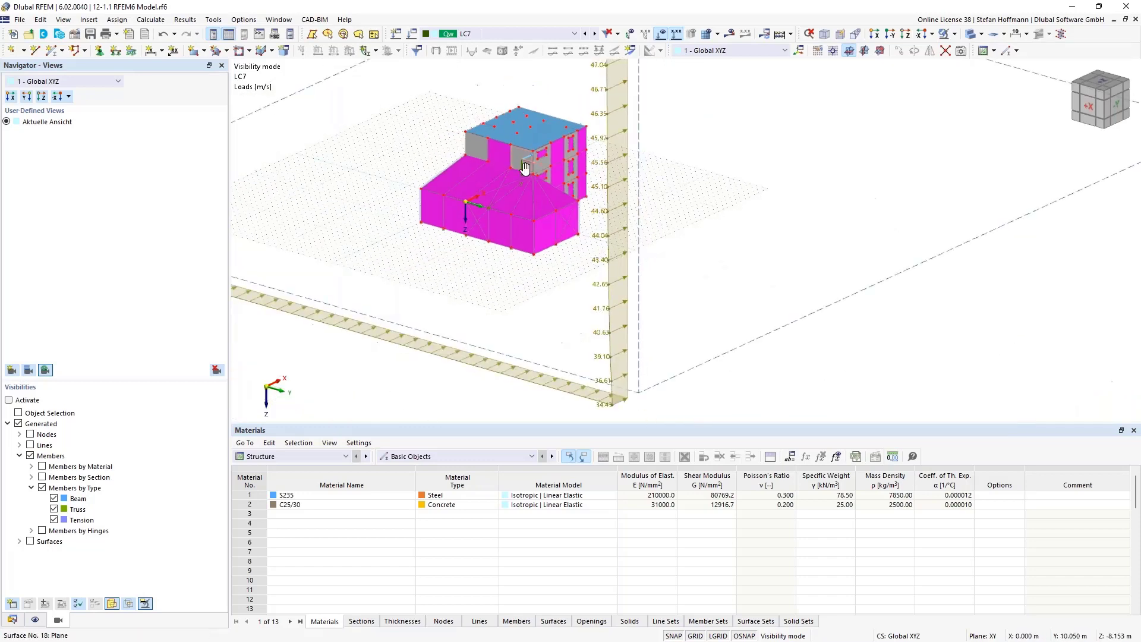
pyautogui.moveTo(559, 222); pyautogui.dragTo(569, 241, button='middle')
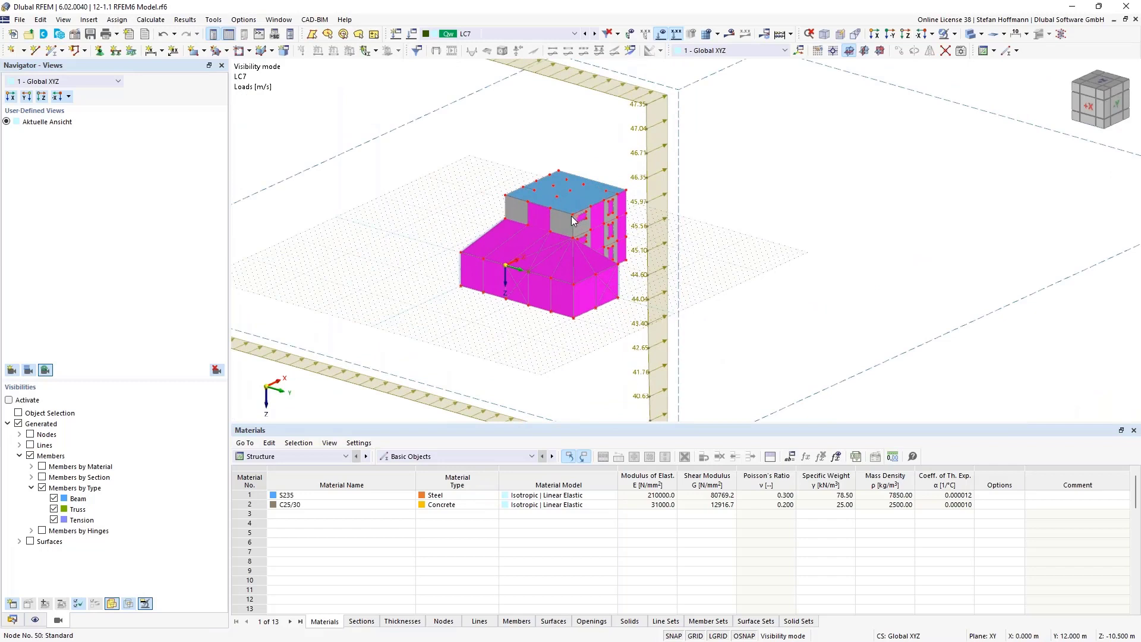
# Step: Copy load case LC7 as LC8 with a wind direction of -45 degrees and switch the display back to LC7
pyautogui.click(11, 619)
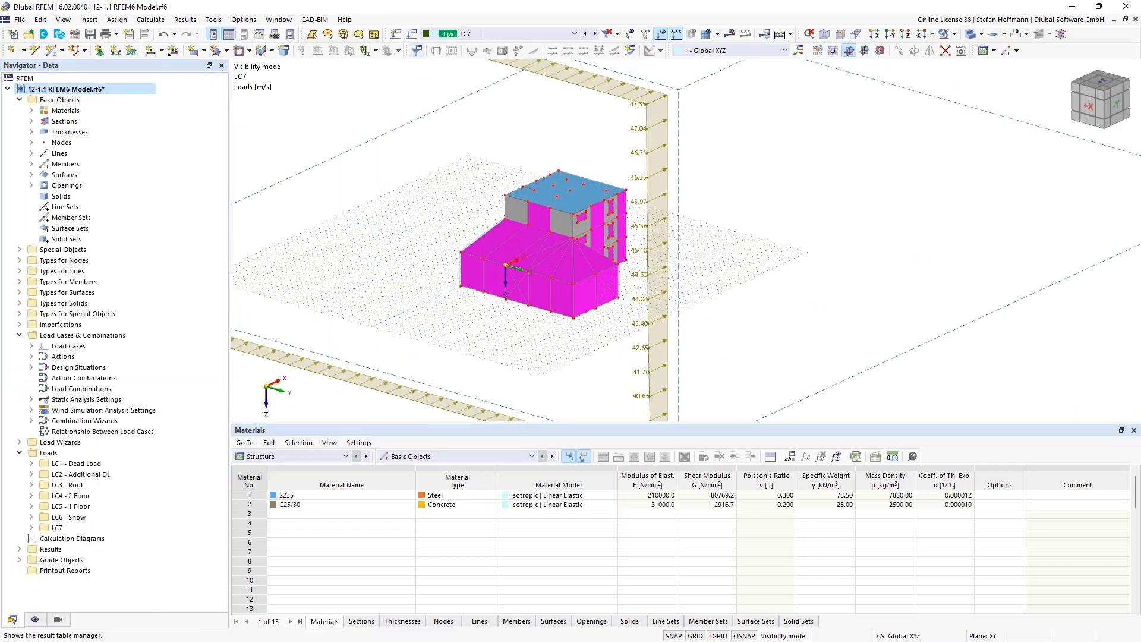
pyautogui.click(410, 35)
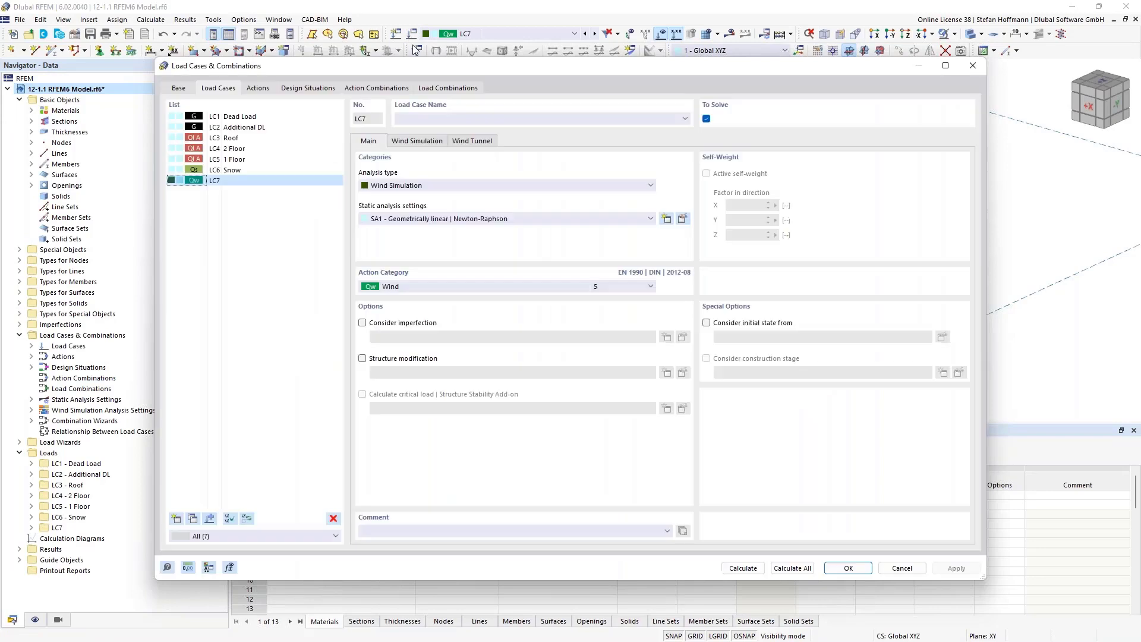
pyautogui.click(189, 520)
pyautogui.click(426, 146)
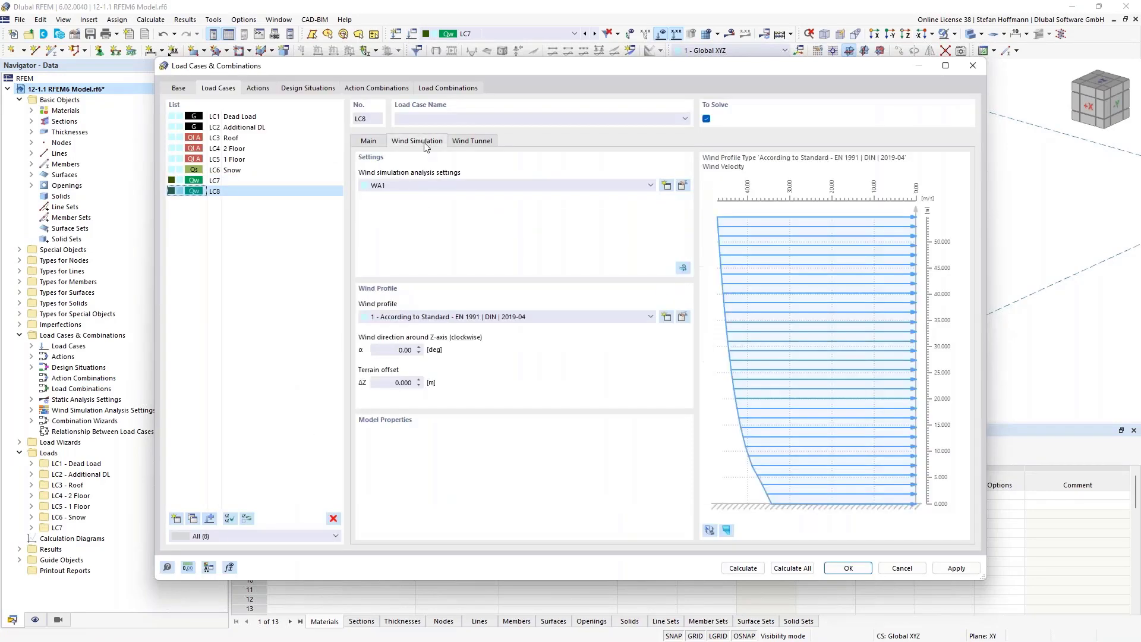
pyautogui.doubleClick(396, 349)
pyautogui.write('-45')
pyautogui.click(859, 569)
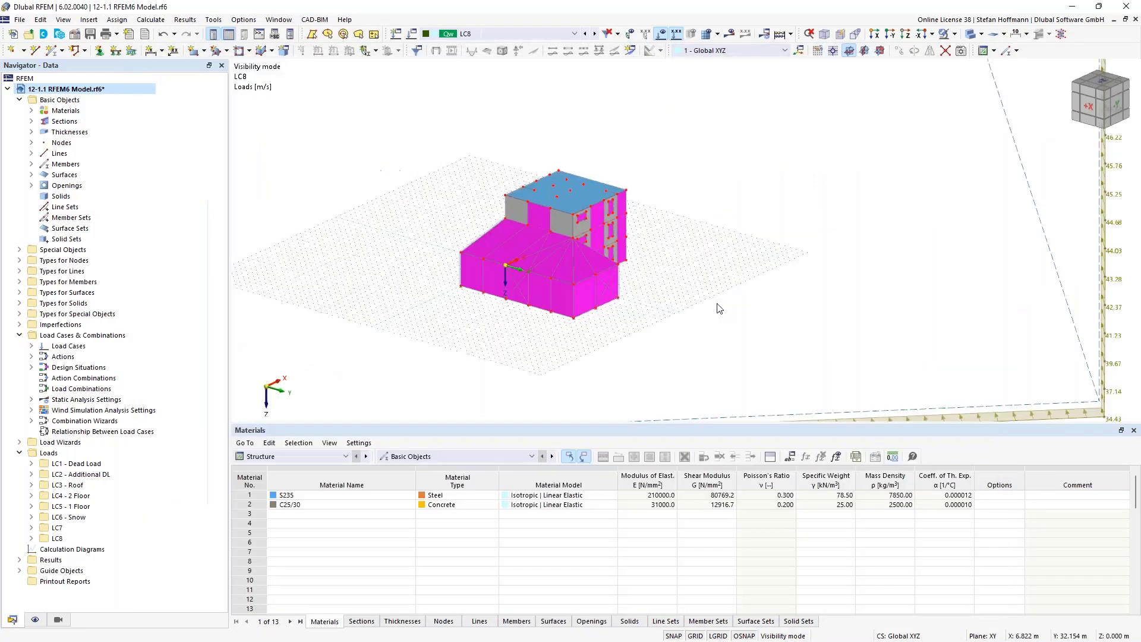
pyautogui.scroll(-4, 719, 308)
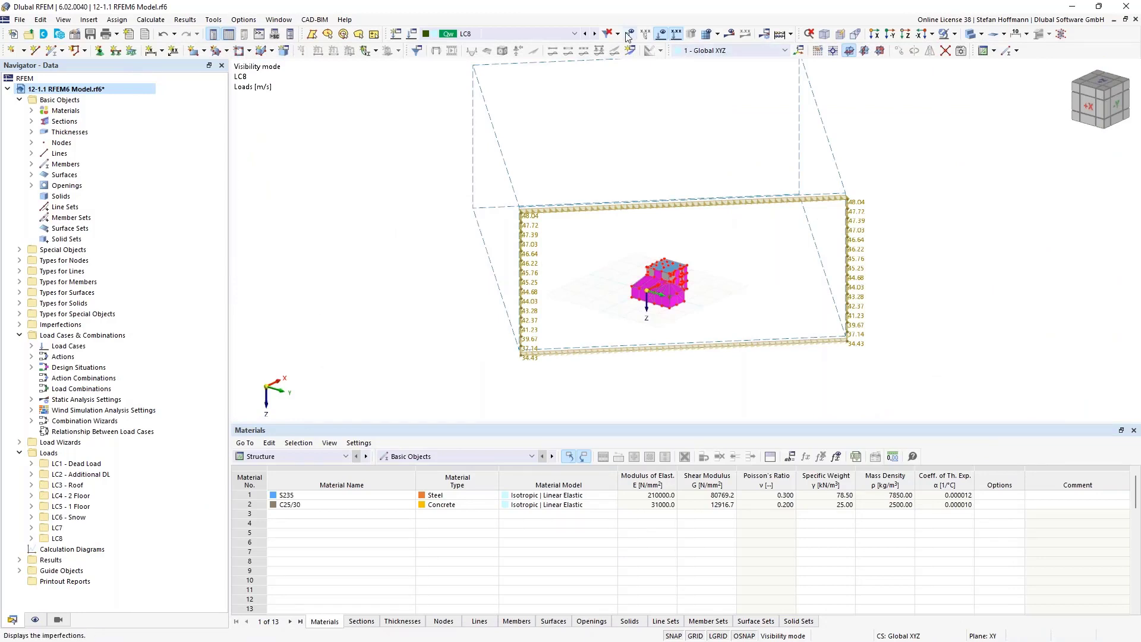
pyautogui.click(585, 34)
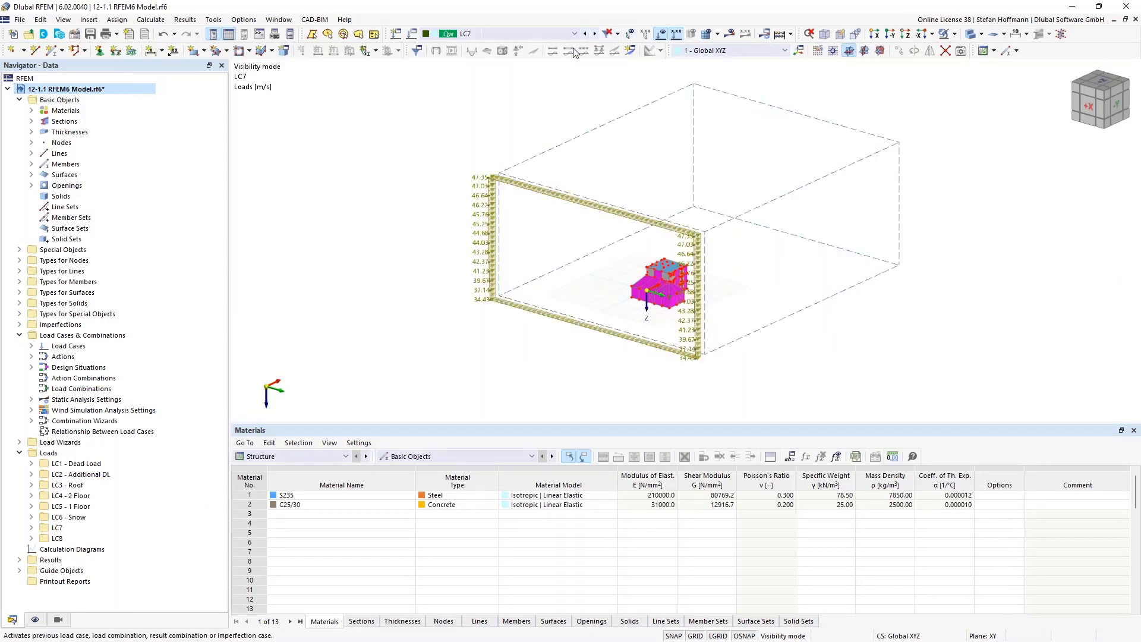
# Step: Start a new wind simulation load wizard using WA1 and wind profile 1, and check the load cases of its uniform wind directions
pyautogui.click(31, 421)
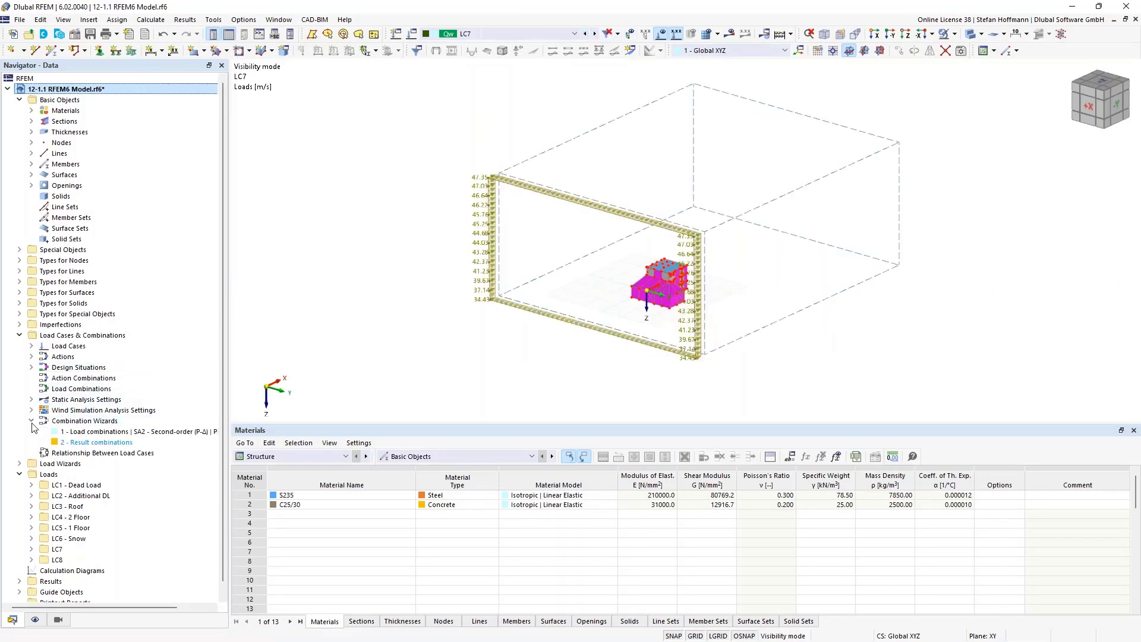
pyautogui.click(20, 464)
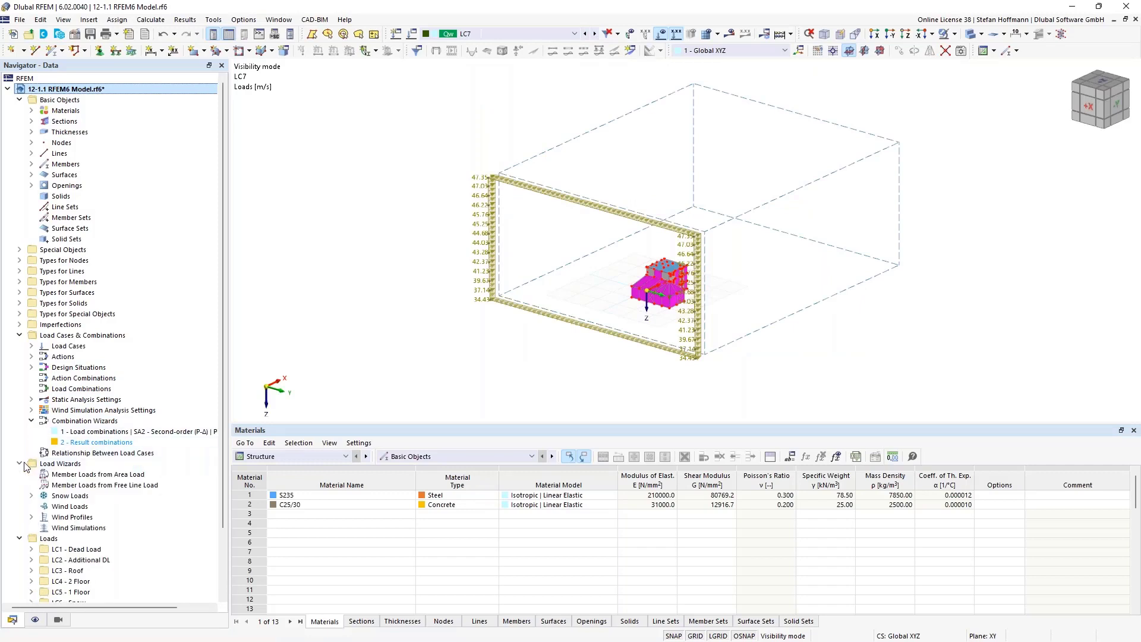
pyautogui.rightClick(75, 528)
pyautogui.click(134, 416)
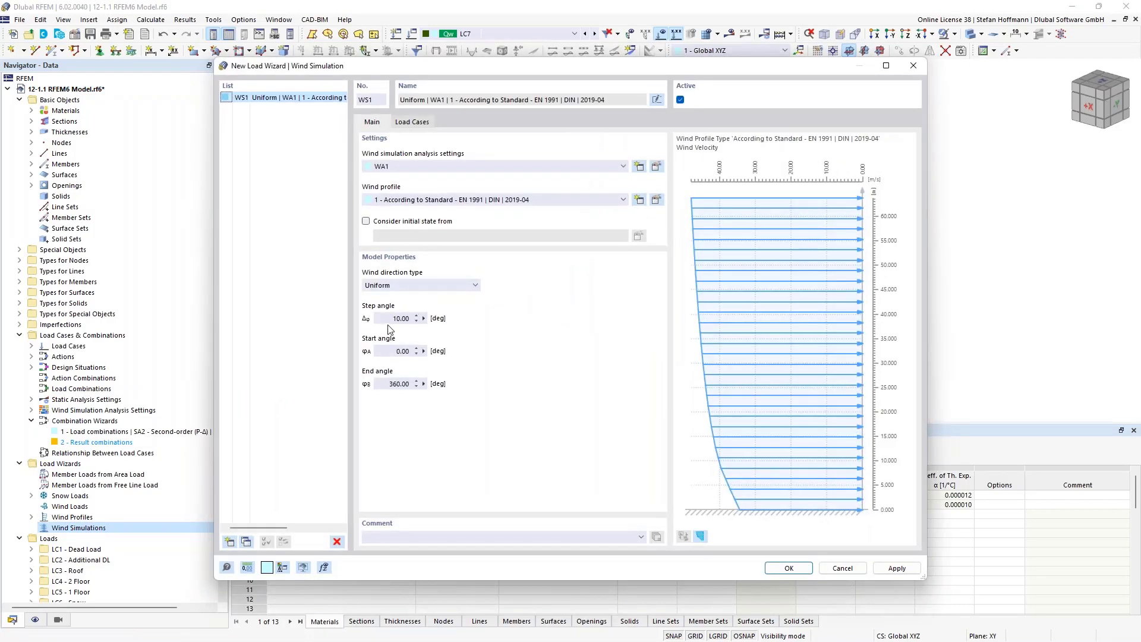
pyautogui.click(410, 319)
pyautogui.click(410, 123)
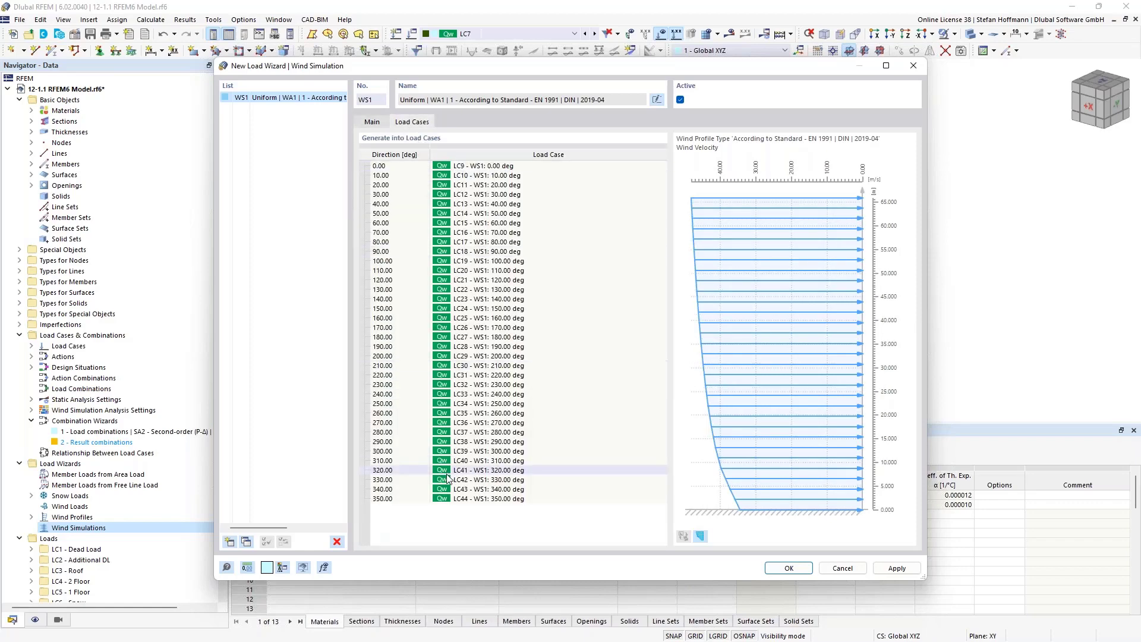
# Step: Set the wizard's step angle to 45 degrees and generate the wind simulation load cases
pyautogui.click(371, 121)
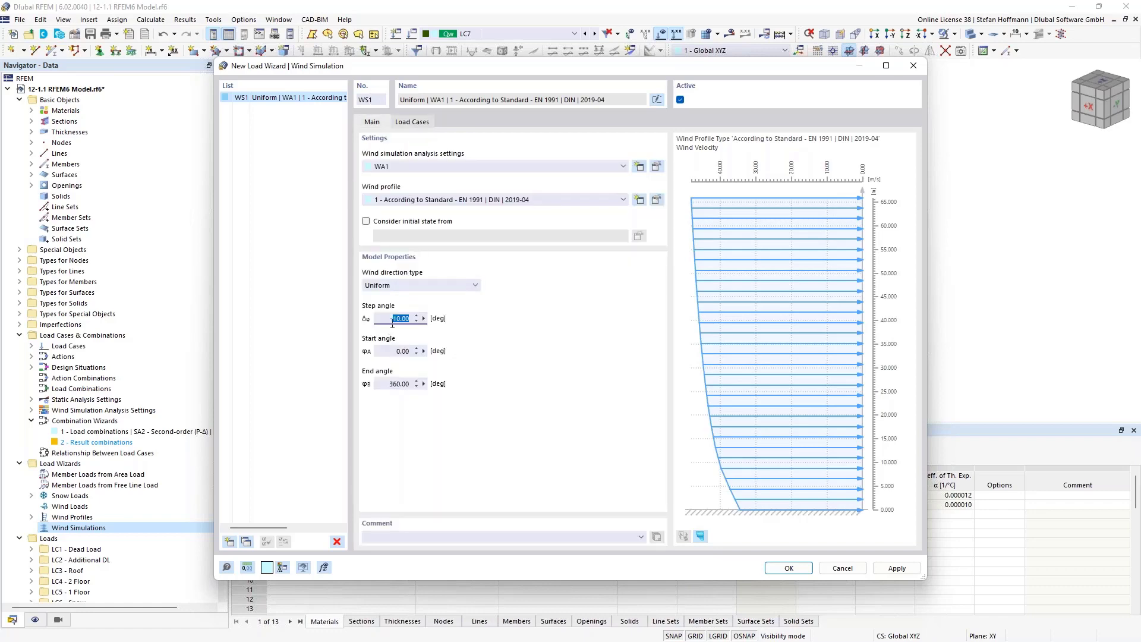
pyautogui.write('45')
pyautogui.click(410, 122)
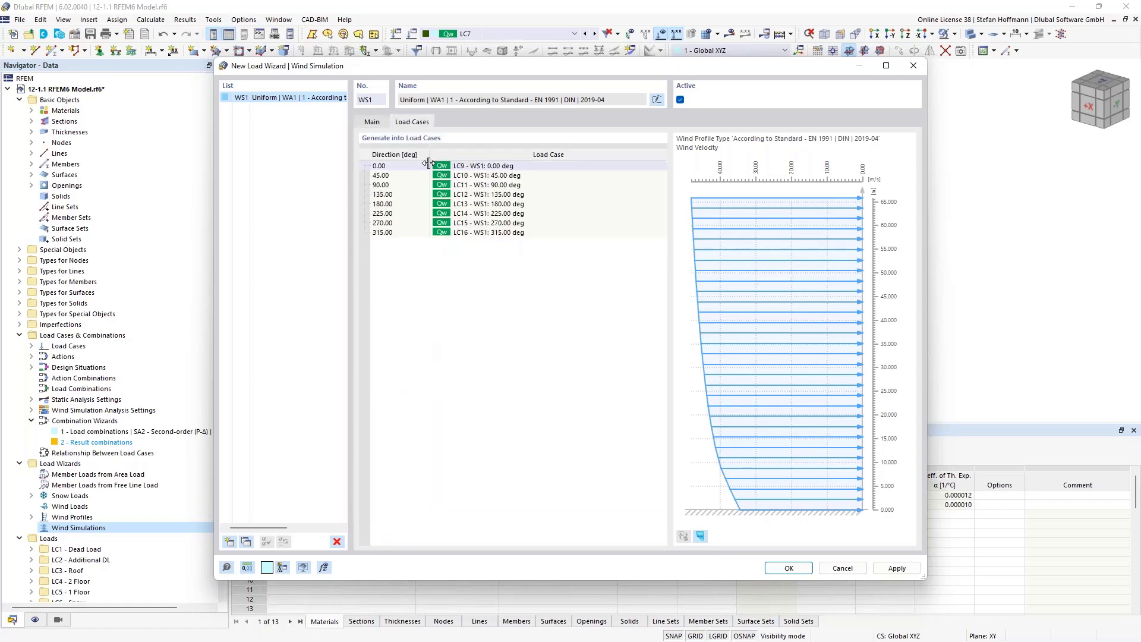
pyautogui.click(789, 568)
# Step: Exclude the wizard's load cases LC9 to LC16 from the calculation and save the load case changes
pyautogui.click(412, 33)
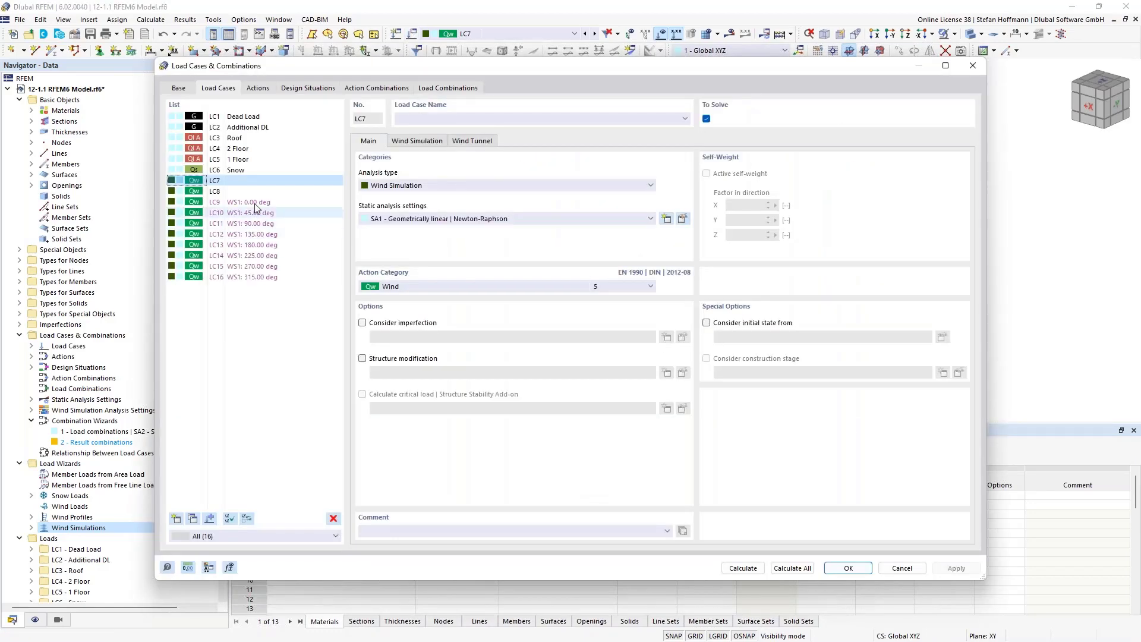
pyautogui.click(251, 202)
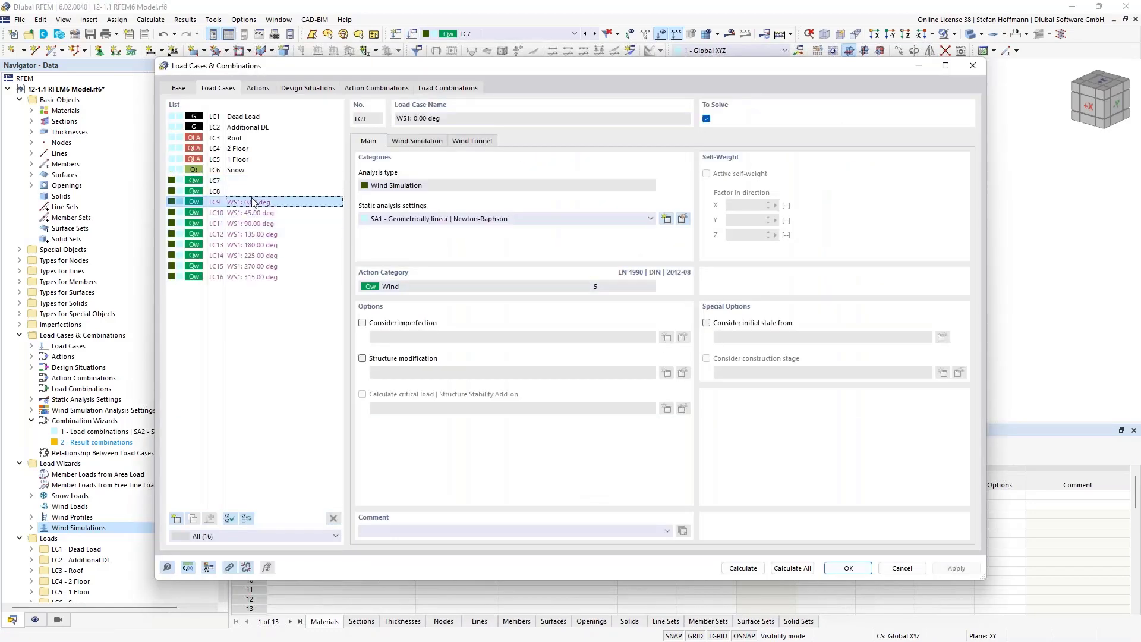
pyautogui.keyDown('shift'); pyautogui.click(257, 276); pyautogui.keyUp('shift')
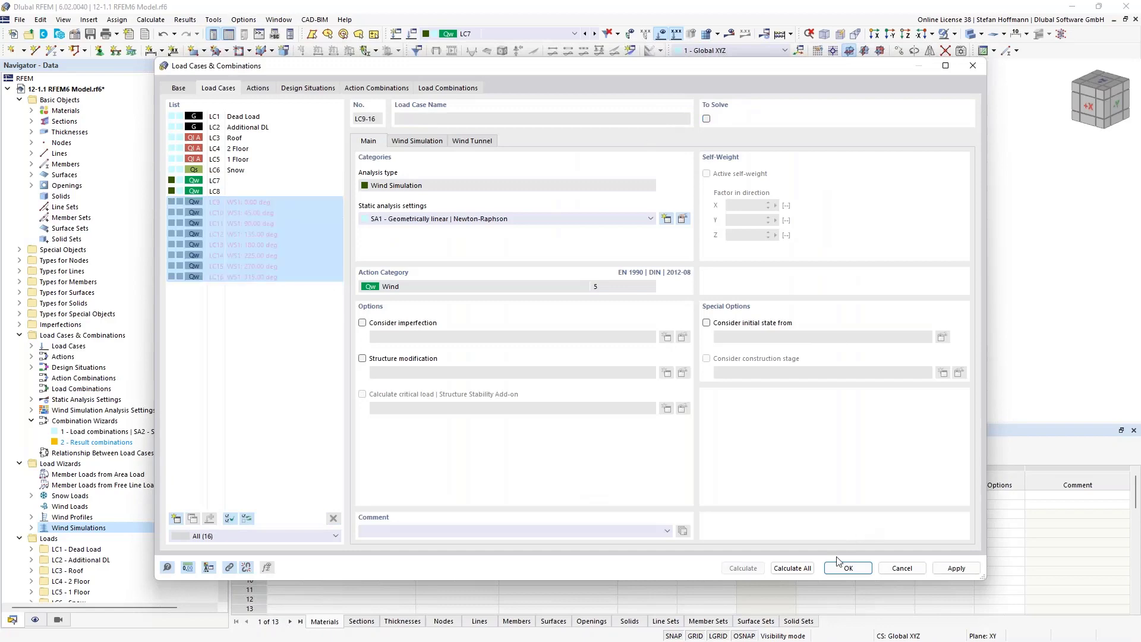
pyautogui.click(847, 567)
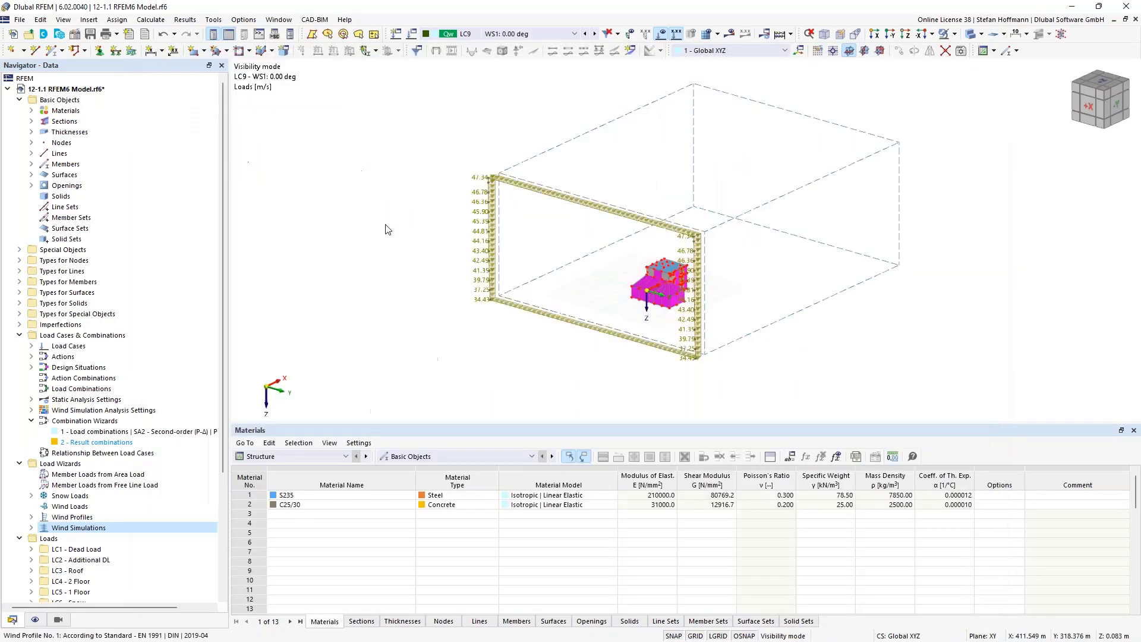
# Step: Create a new printout report with the preselected report items and collapse the Load Cases & Combinations group of the model data
pyautogui.click(128, 34)
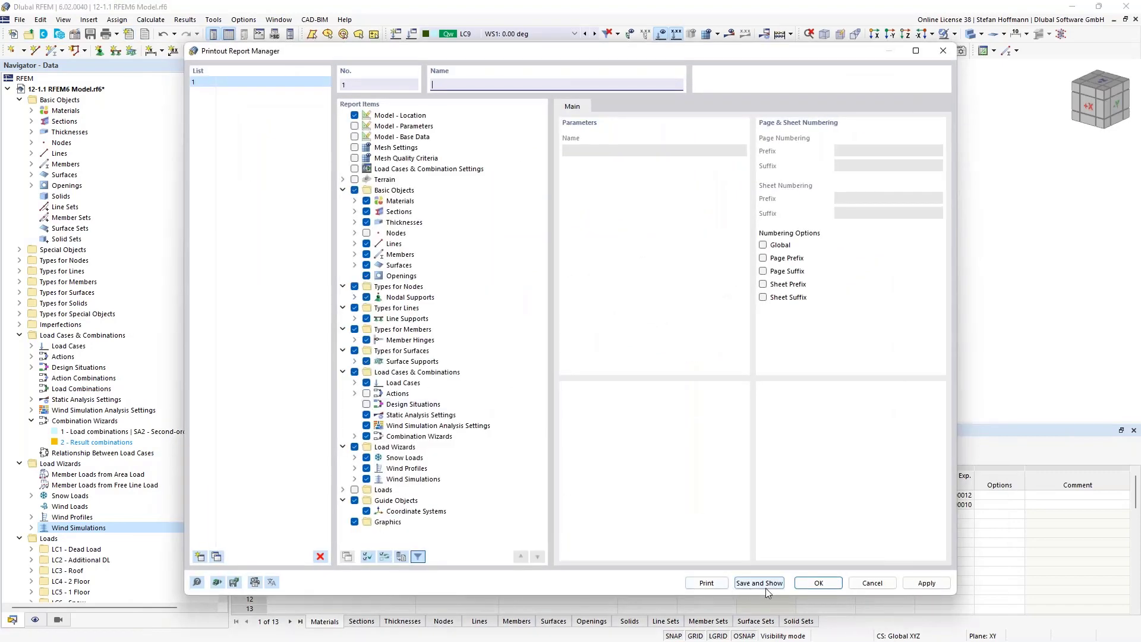
pyautogui.click(818, 583)
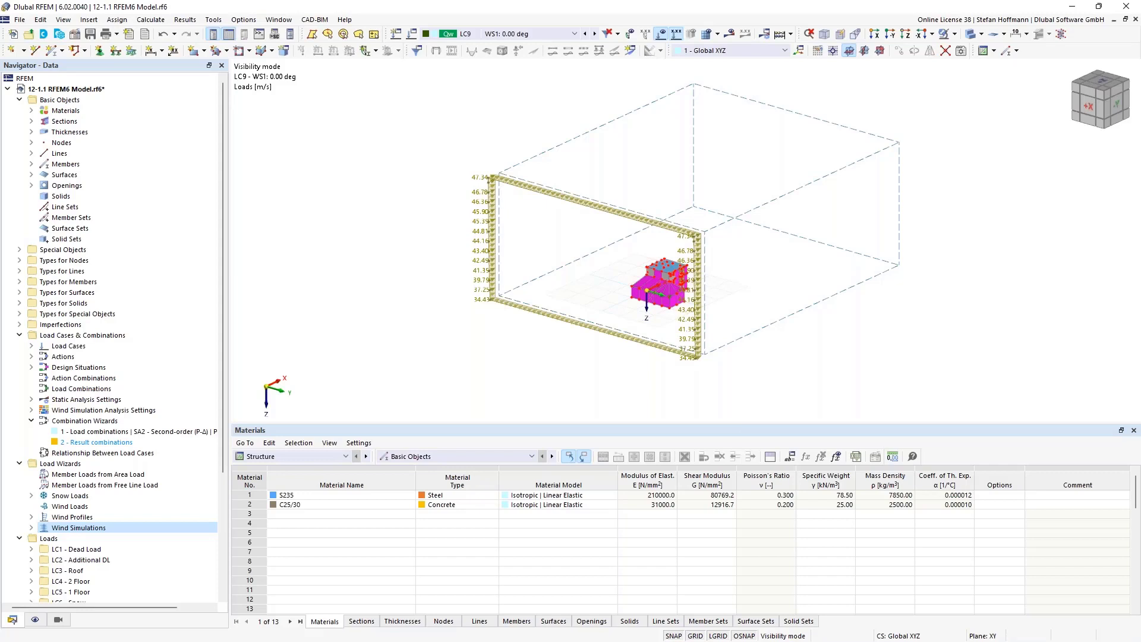
pyautogui.click(20, 335)
pyautogui.scroll(-1, 82, 444)
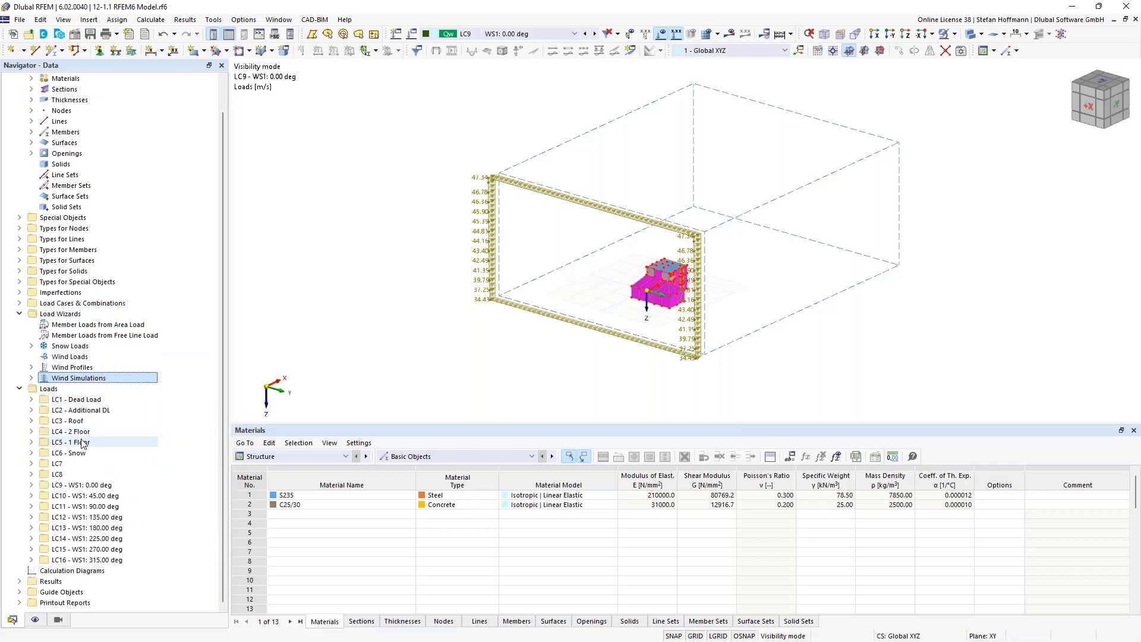
# Step: Open printout report 1 to look over its contents and minimize it to return to the model
pyautogui.doubleClick(65, 604)
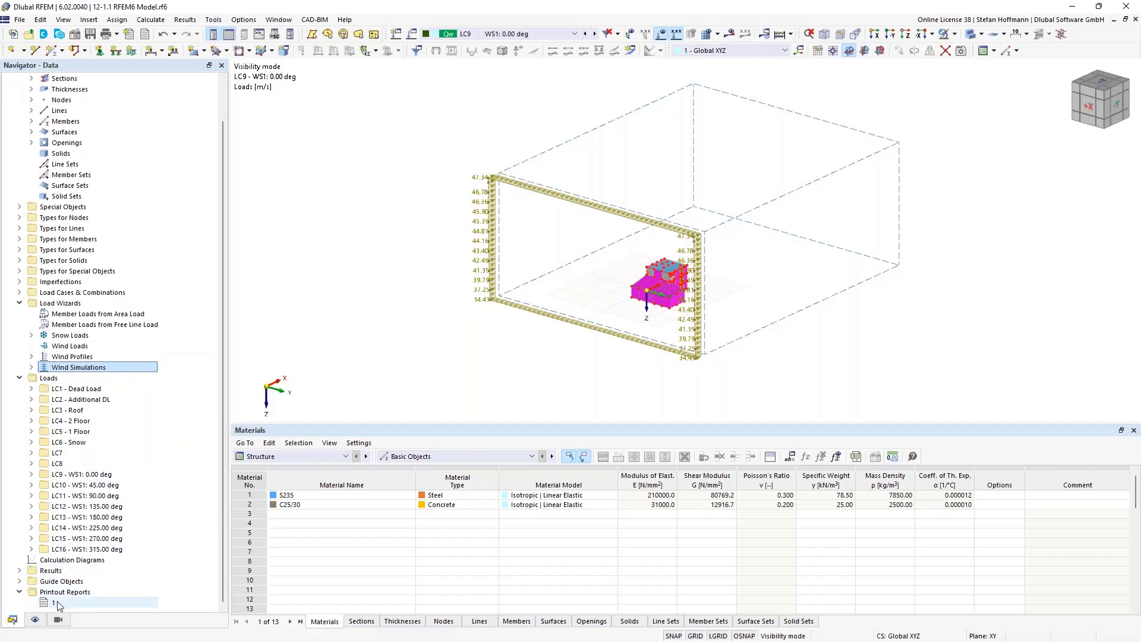
pyautogui.doubleClick(57, 603)
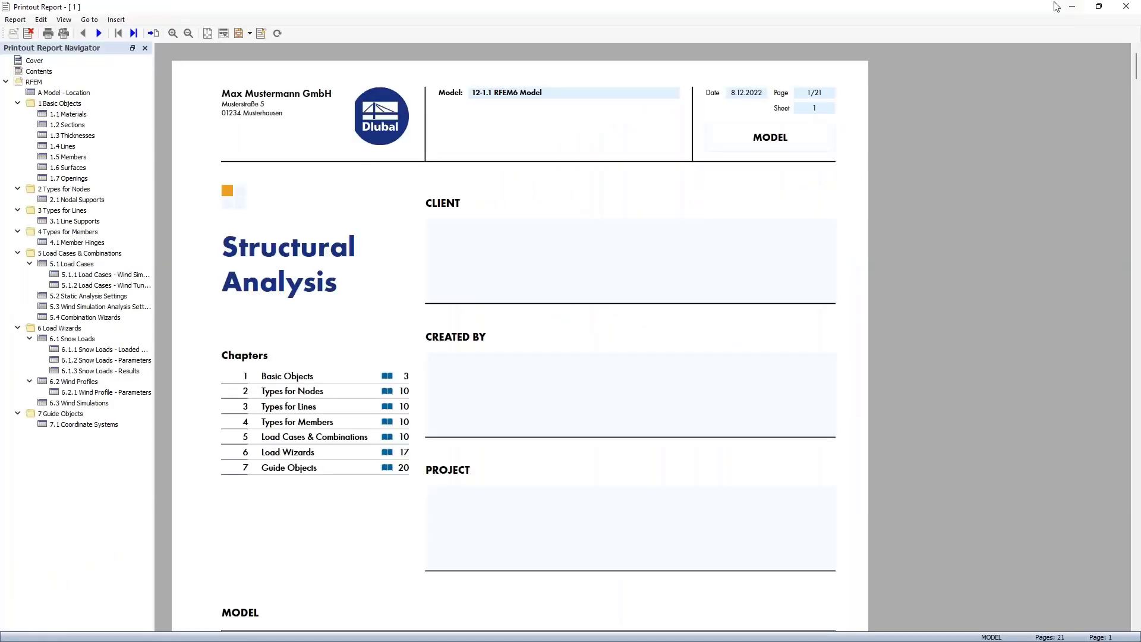
pyautogui.click(1071, 7)
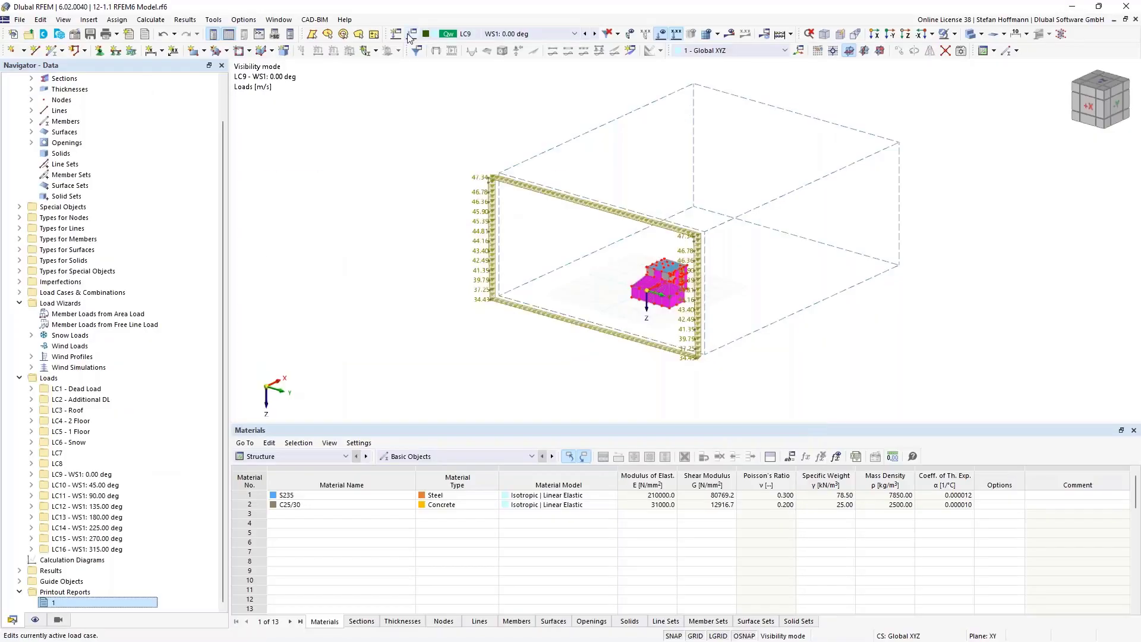
# Step: Send the wind profile 1 graphic from LC9's wind simulation settings to printout report 1, check its entry, and close the profile and load case dialogs
pyautogui.click(426, 34)
pyautogui.click(418, 141)
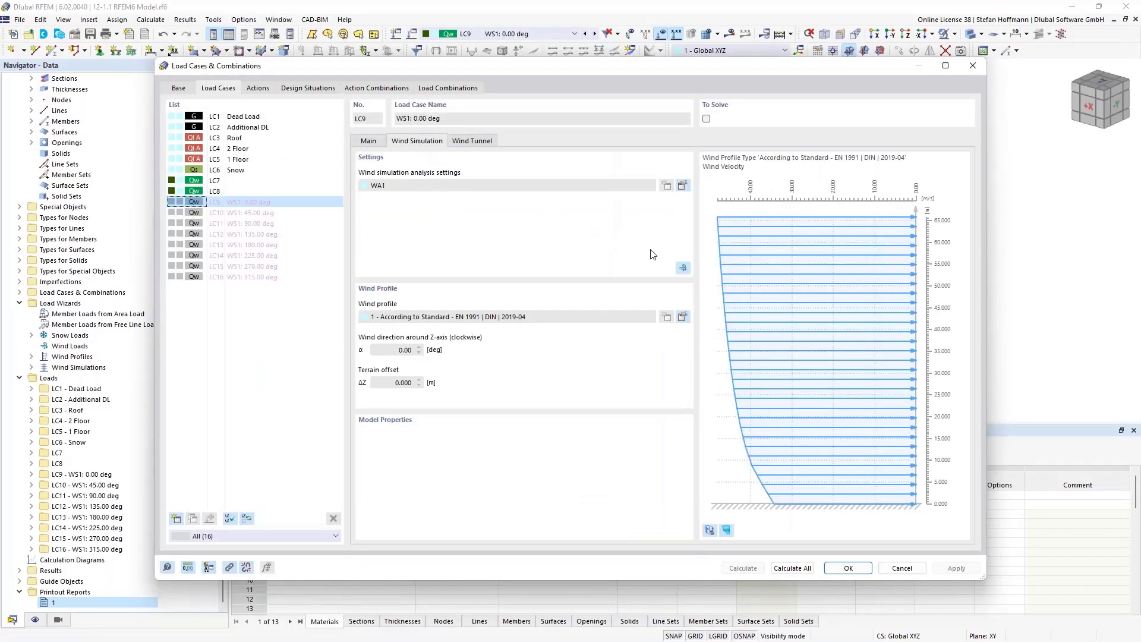
pyautogui.click(682, 317)
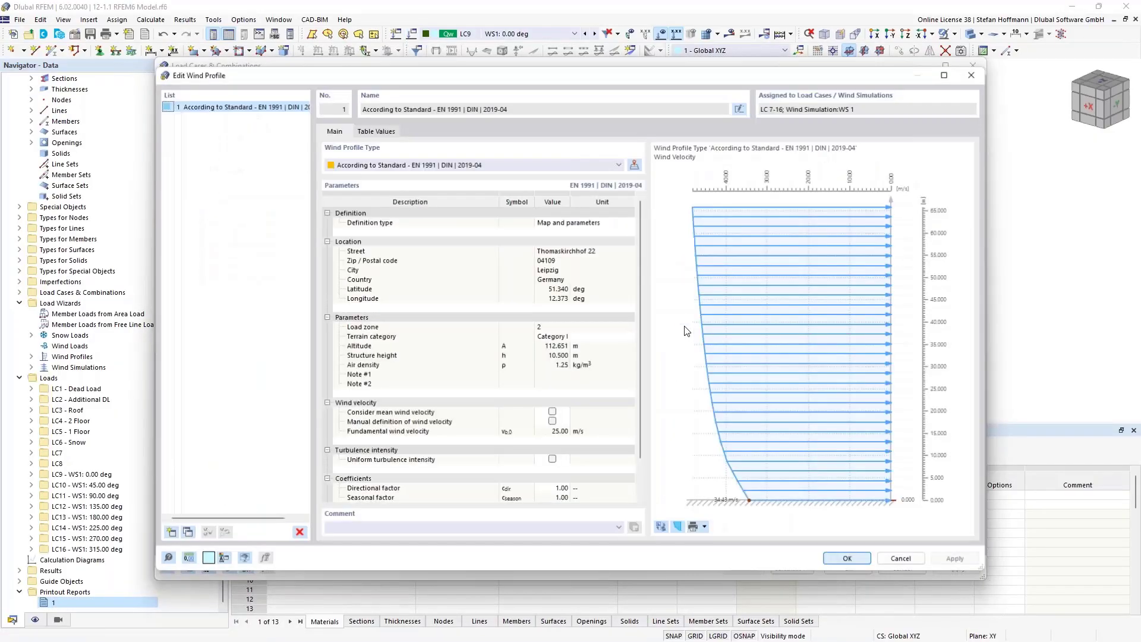
pyautogui.click(705, 527)
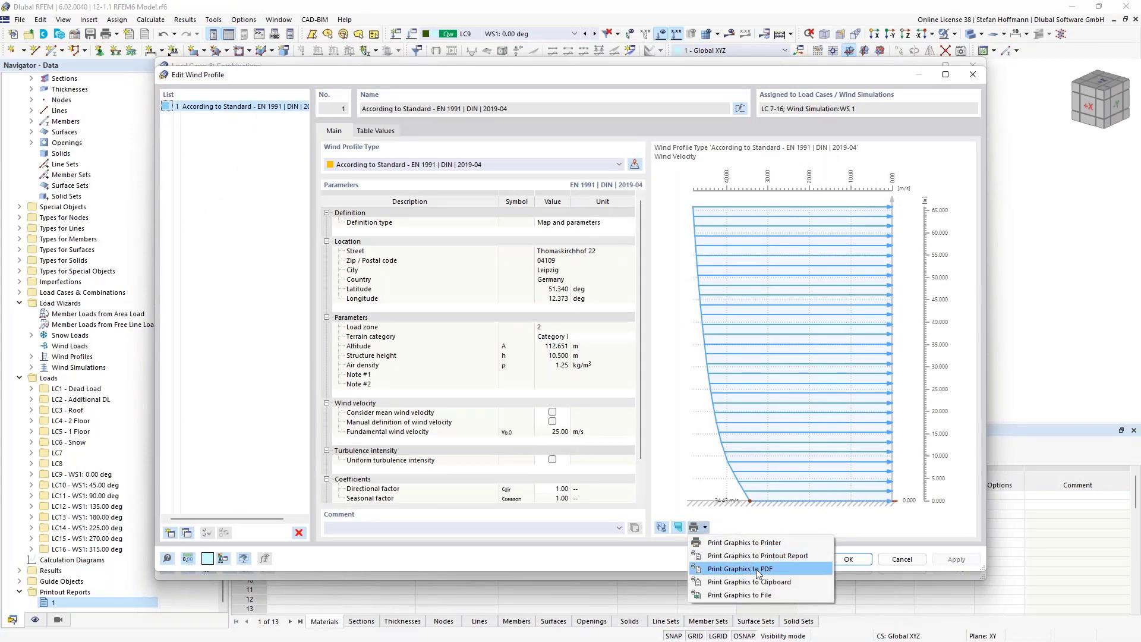
pyautogui.click(782, 554)
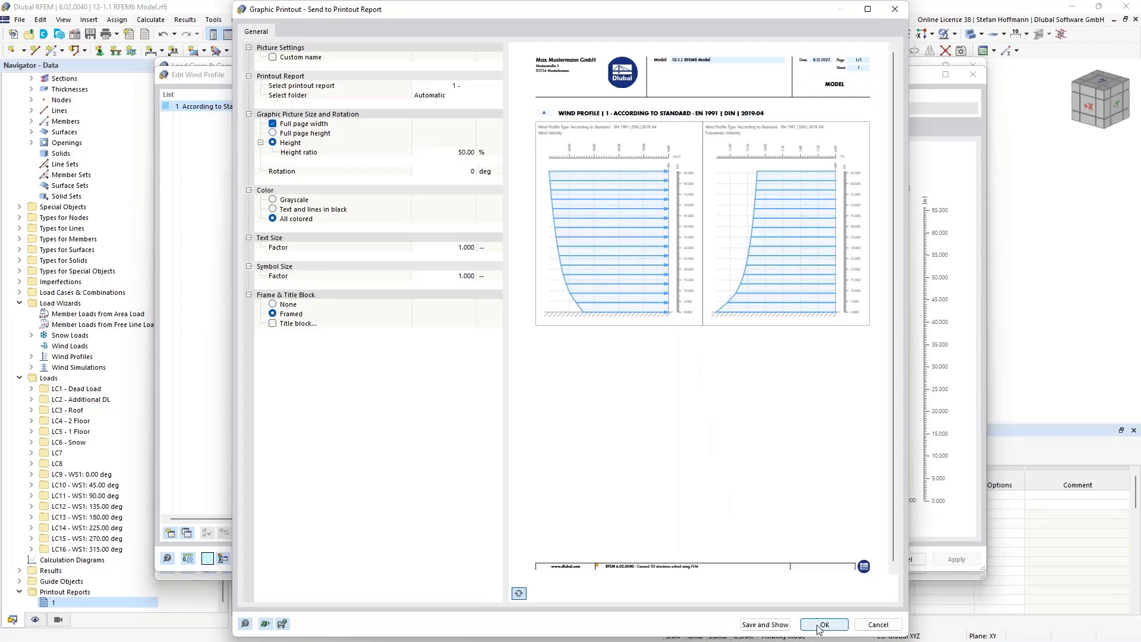
pyautogui.click(788, 625)
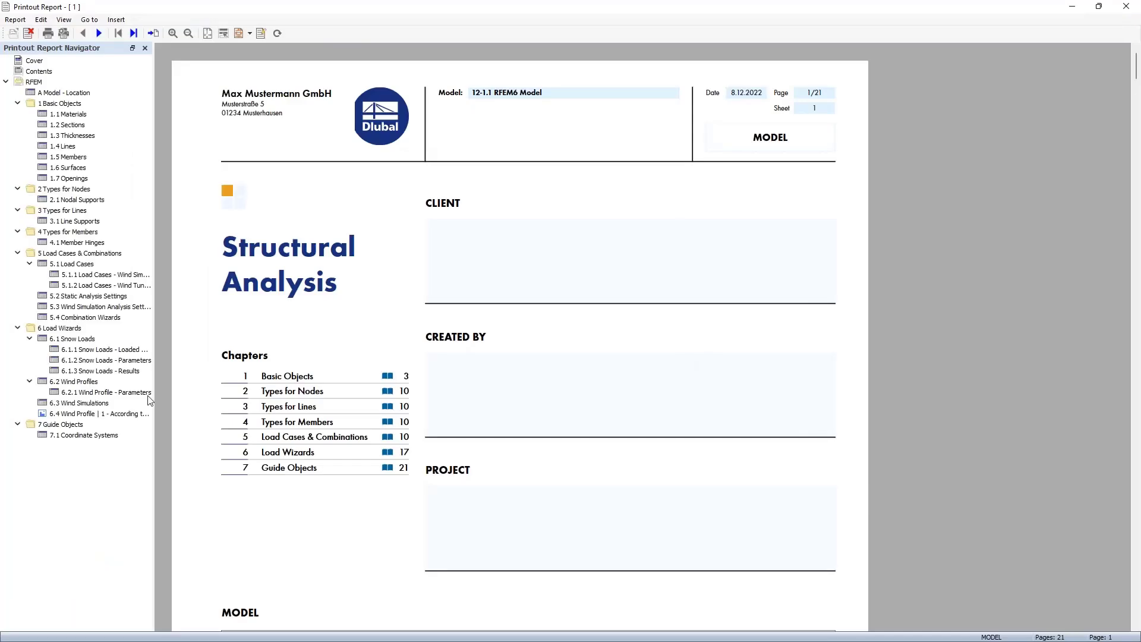
pyautogui.click(143, 414)
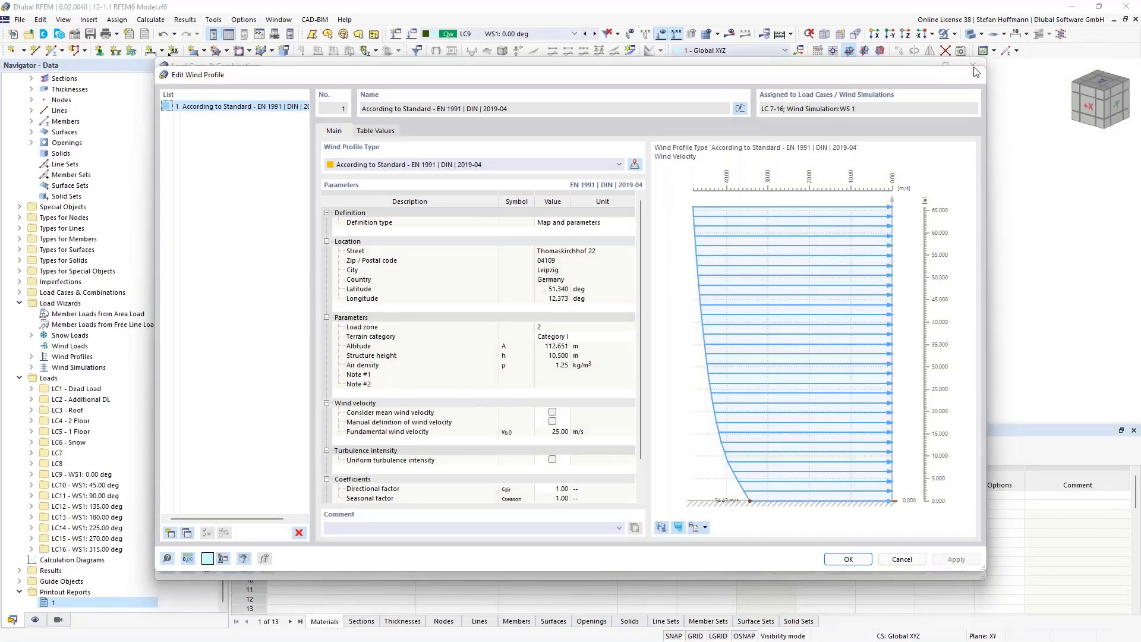
pyautogui.click(976, 71)
pyautogui.click(973, 67)
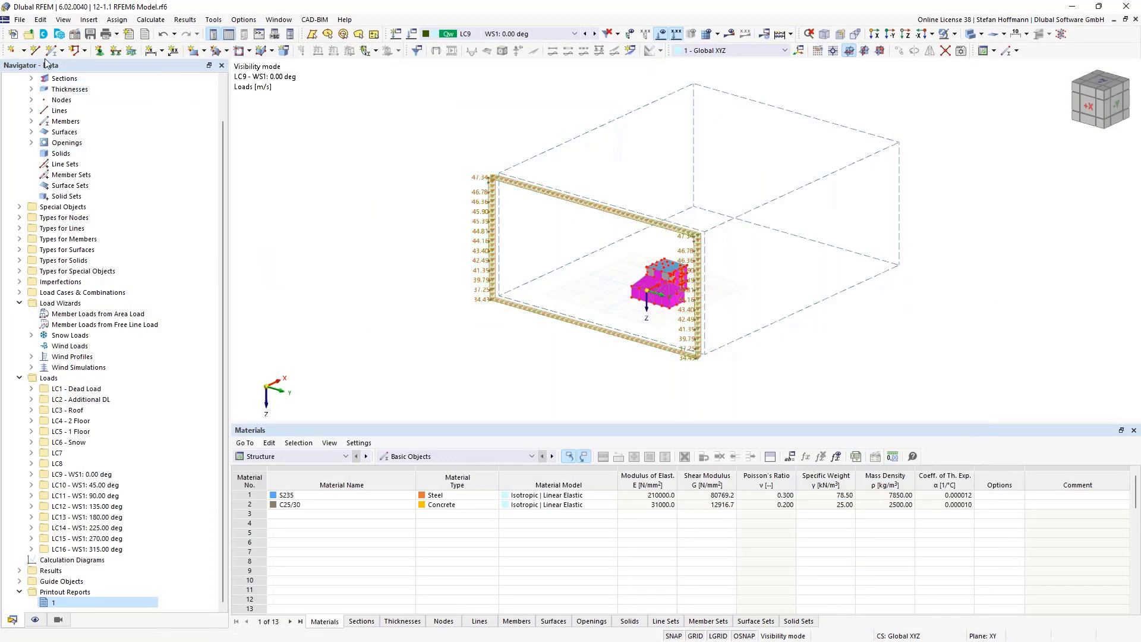
# Step: Open the model 12-1.2 RFEM6 Model_mE.rf6 and hide the loads in its LC7 results view
pyautogui.click(28, 34)
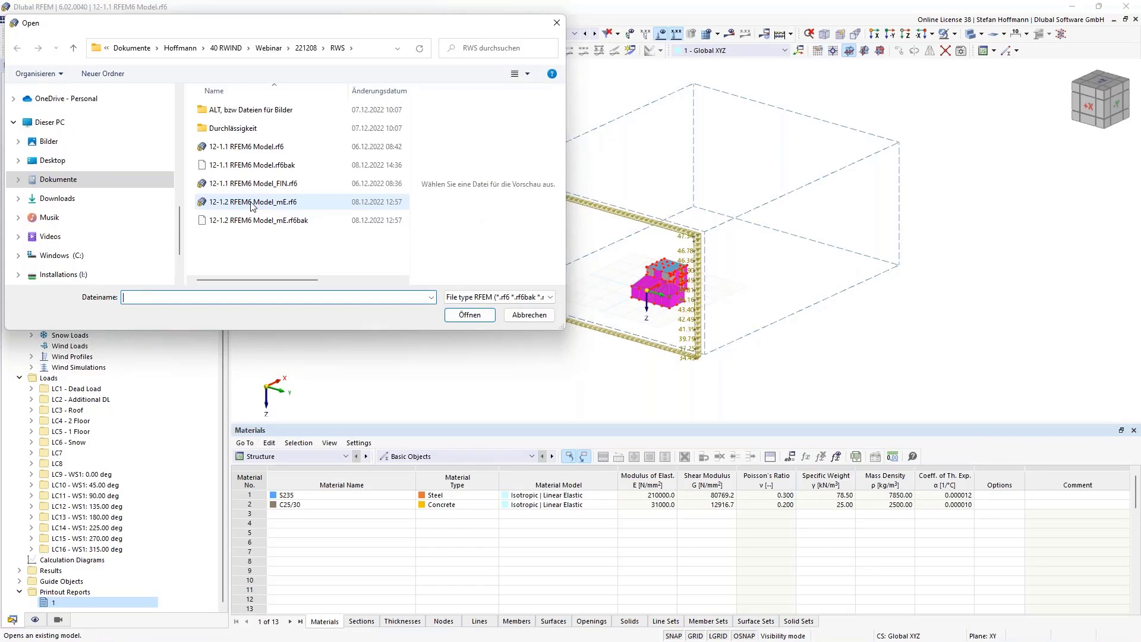
pyautogui.doubleClick(253, 203)
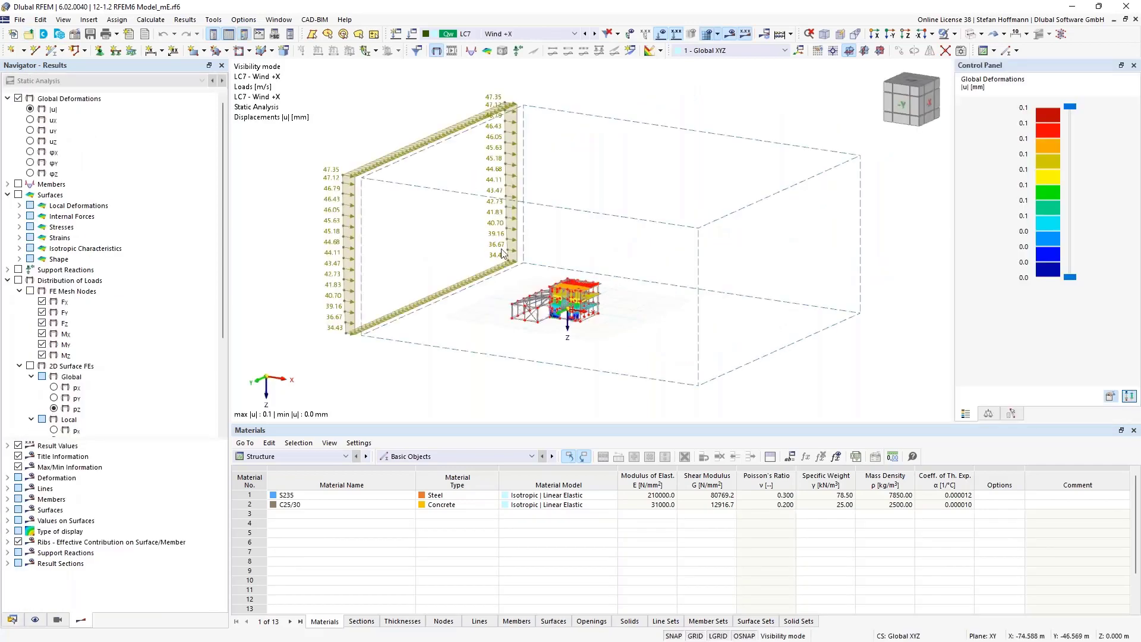
pyautogui.scroll(5, 618, 297)
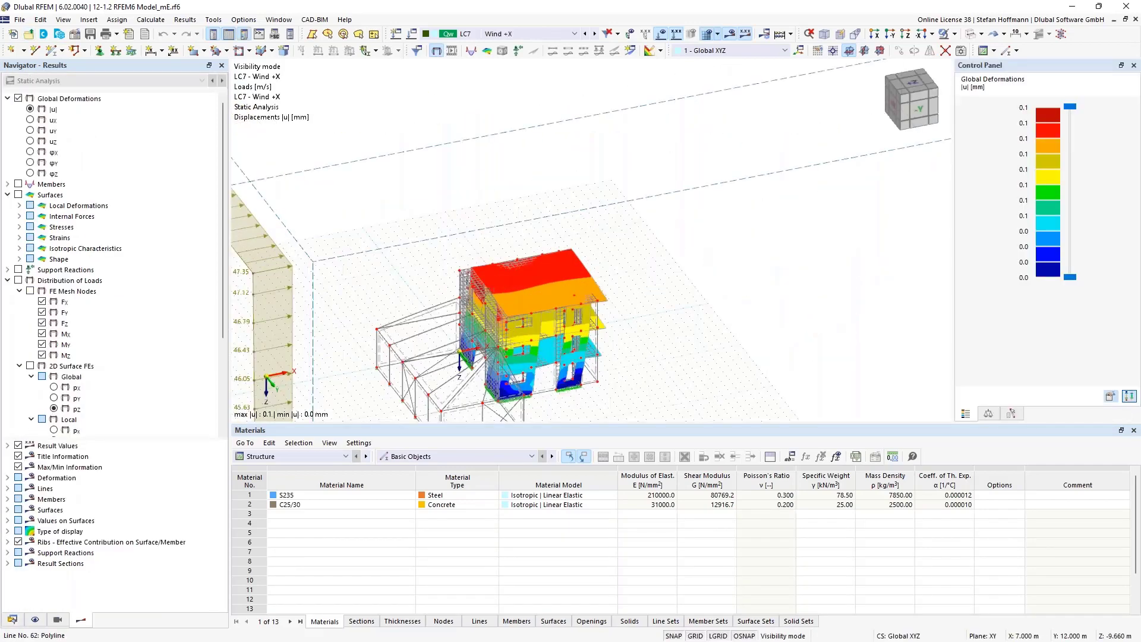
pyautogui.click(661, 34)
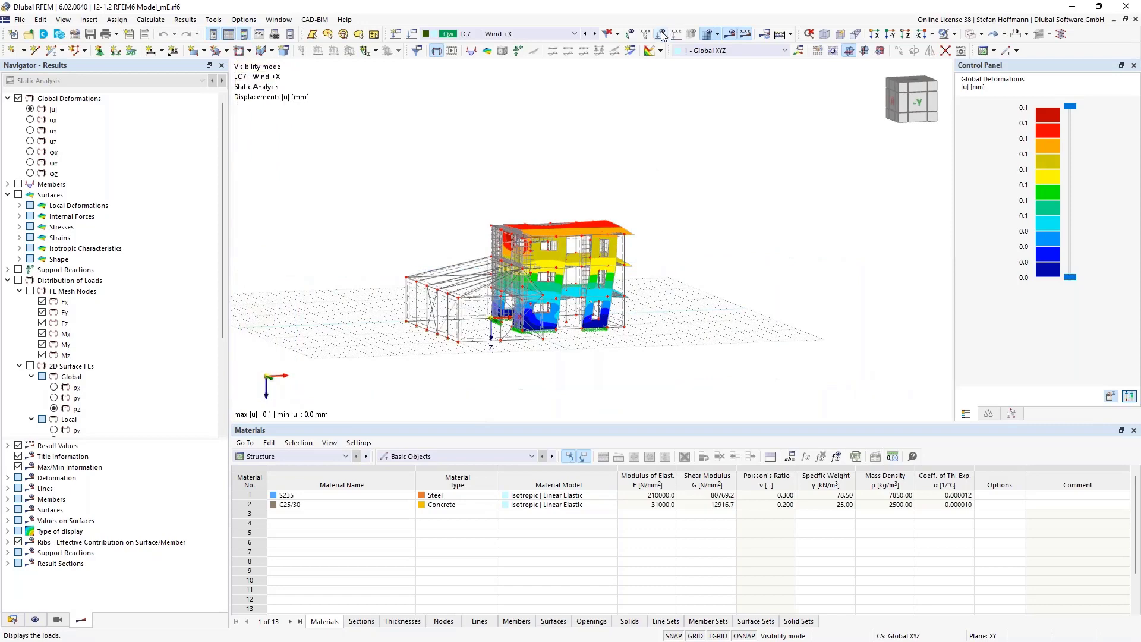
pyautogui.keyDown('ctrl'); pyautogui.moveTo(525, 261); pyautogui.dragTo(504, 226, button='middle'); pyautogui.keyUp('ctrl')
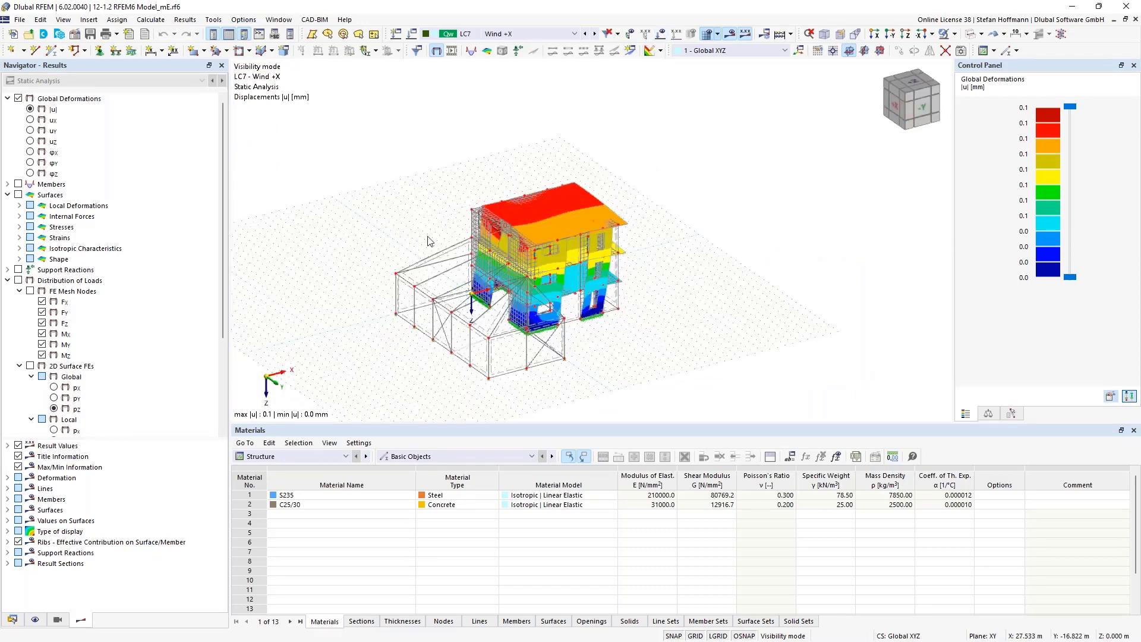
# Step: Display the distribution of loads with the local pz wind load using RWIND and inspect it on the building surfaces
pyautogui.scroll(-4, 112, 333)
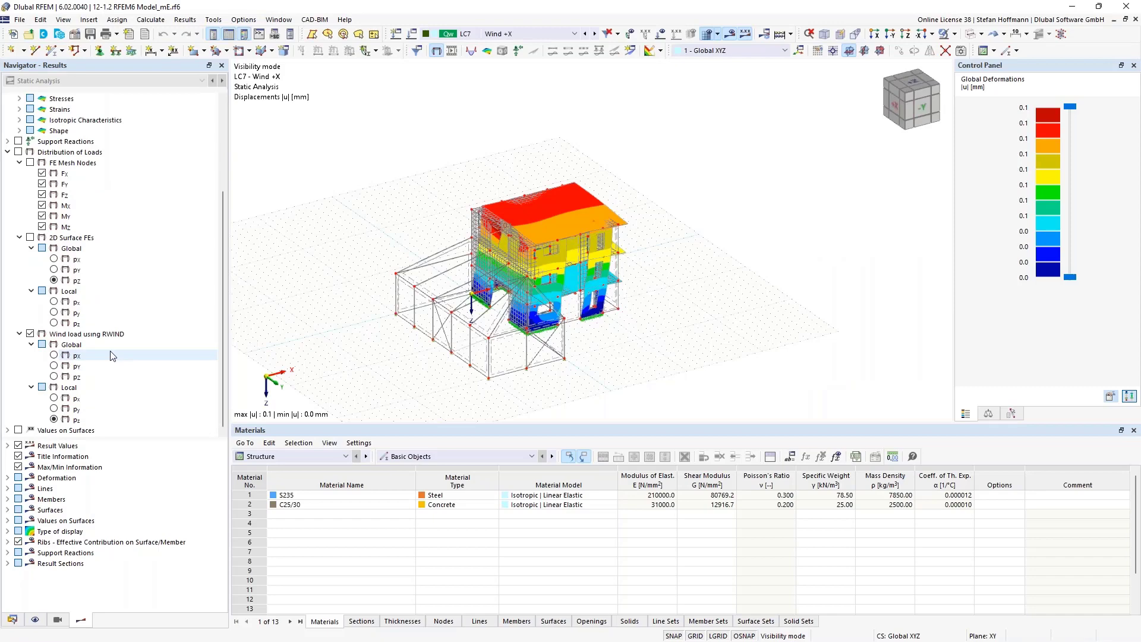
pyautogui.click(18, 152)
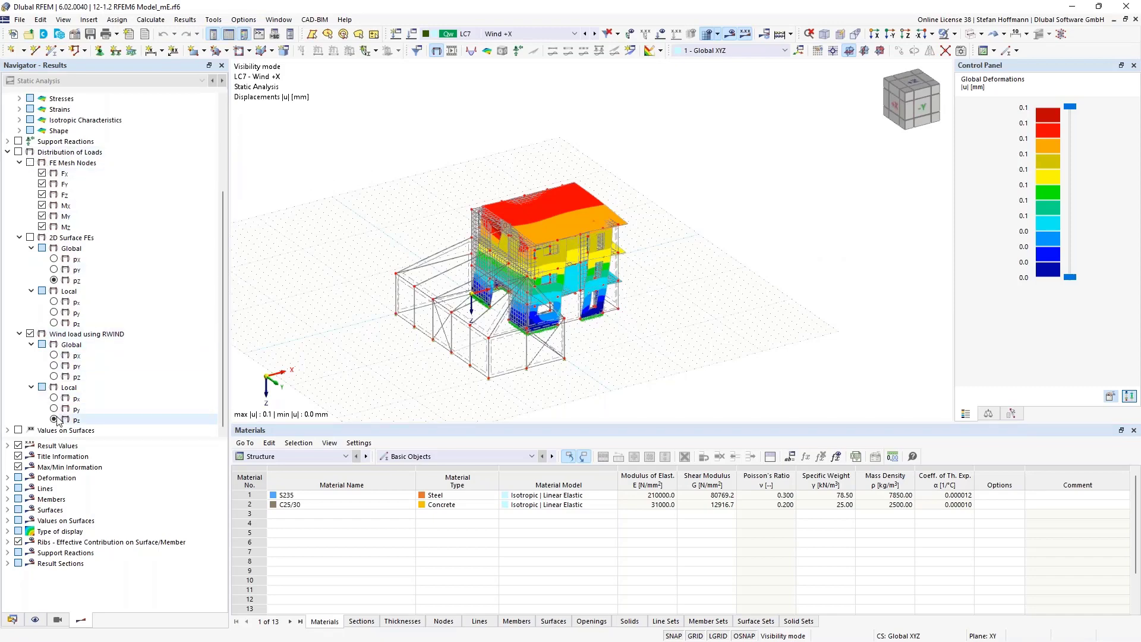
pyautogui.click(78, 155)
pyautogui.keyDown('ctrl'); pyautogui.moveTo(539, 205); pyautogui.dragTo(610, 238, button='middle'); pyautogui.keyUp('ctrl')
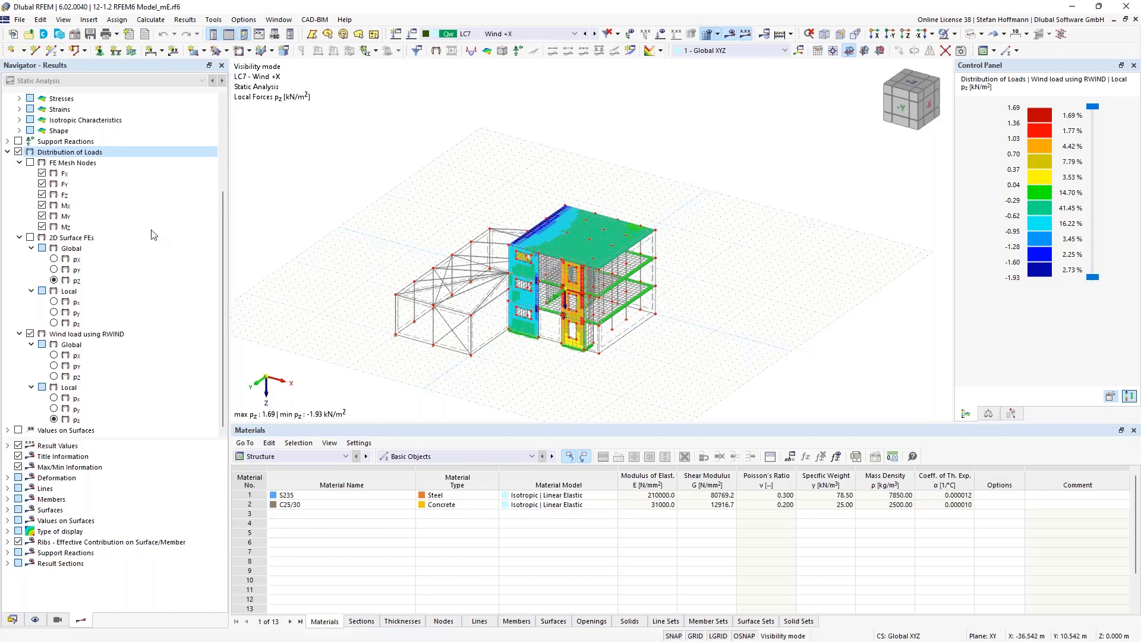
# Step: Cancel the visibility mode to show all objects of the model
pyautogui.scroll(4, 152, 229)
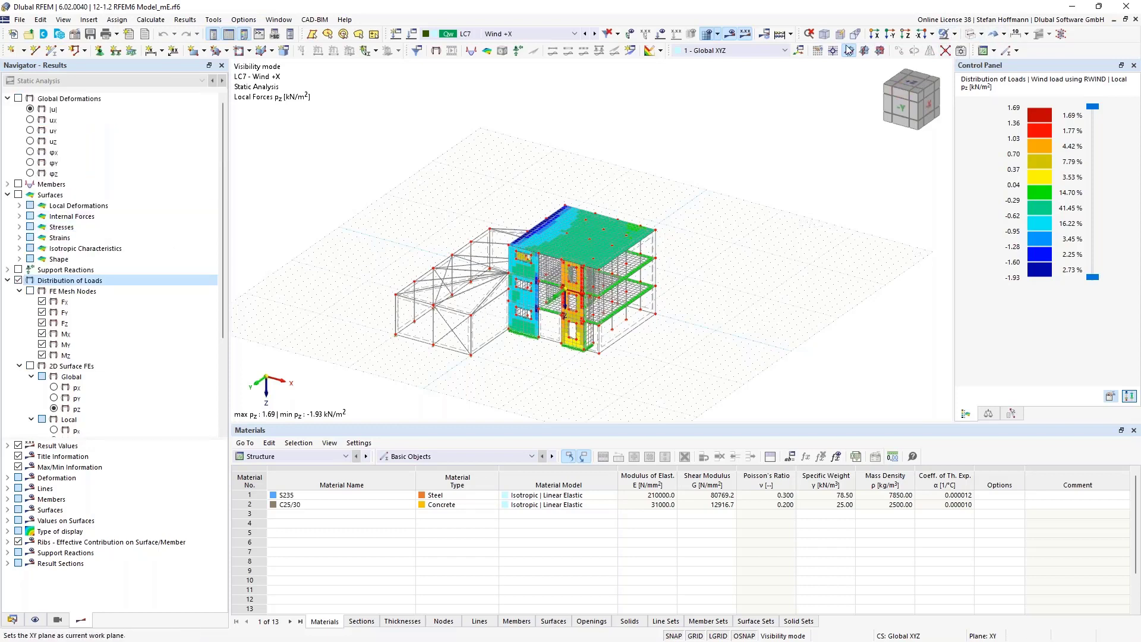
pyautogui.click(953, 34)
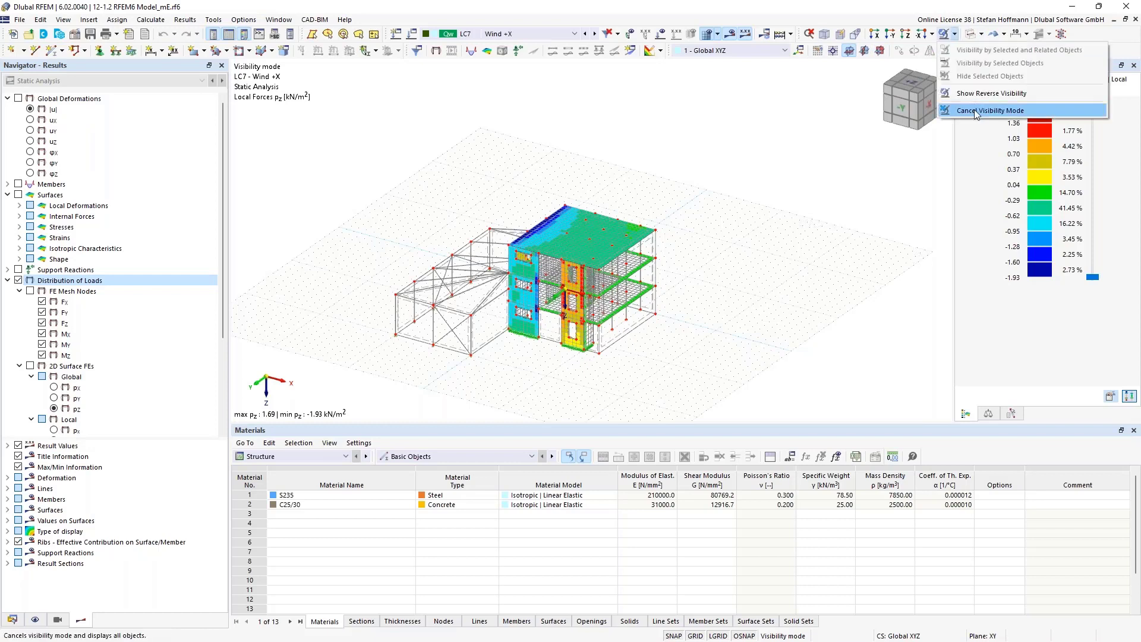
pyautogui.click(990, 110)
# Step: Display the global deformations |u| for LC7 and examine the deformed members of the annex frame from several sides
pyautogui.click(7, 185)
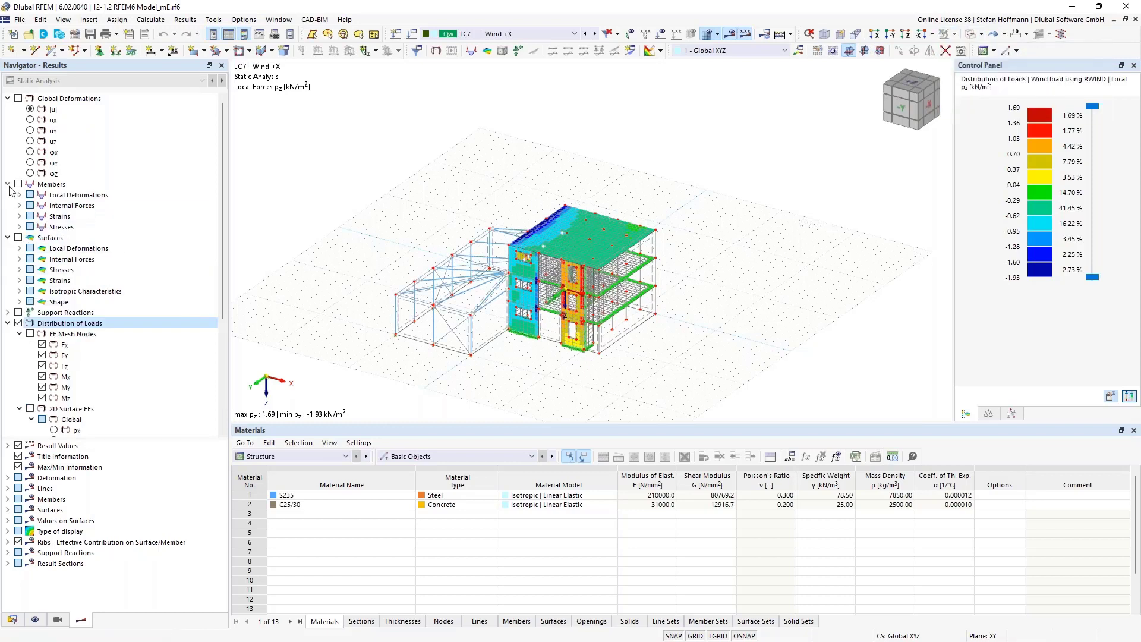
pyautogui.click(30, 109)
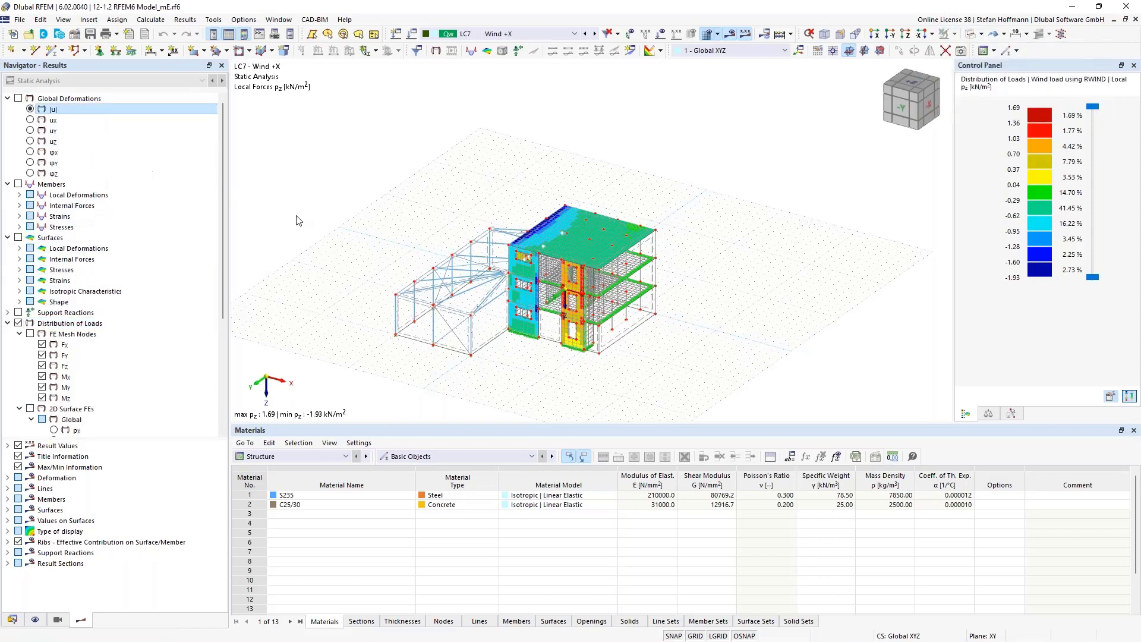
pyautogui.keyDown('ctrl'); pyautogui.moveTo(324, 254); pyautogui.dragTo(443, 309, button='middle'); pyautogui.keyUp('ctrl')
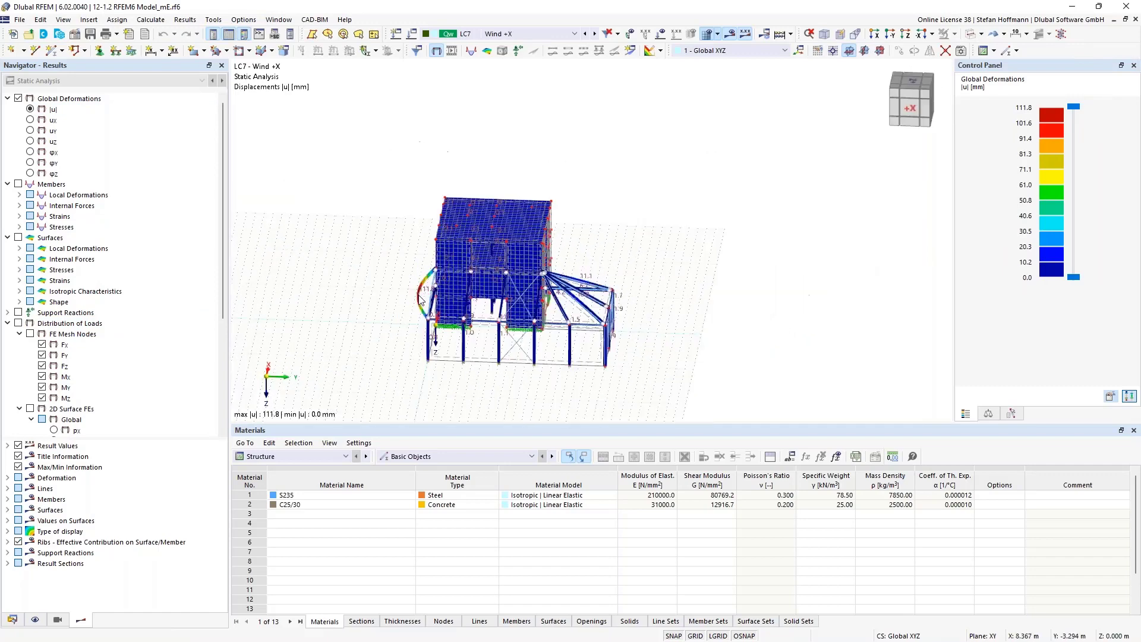
pyautogui.scroll(10, 443, 309)
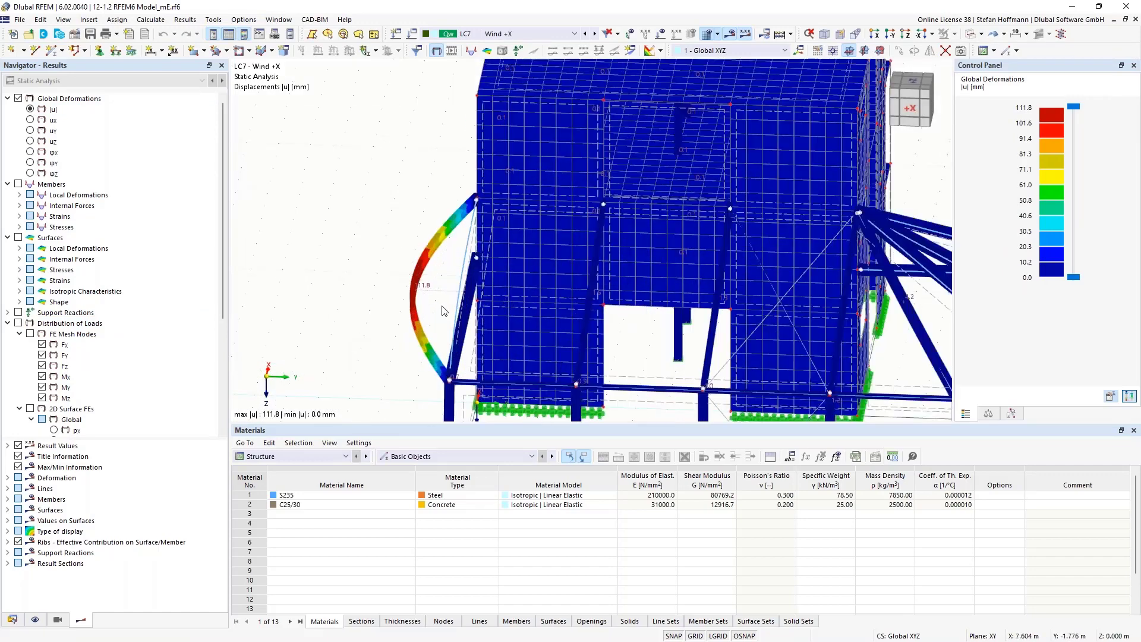
pyautogui.scroll(-10, 443, 309)
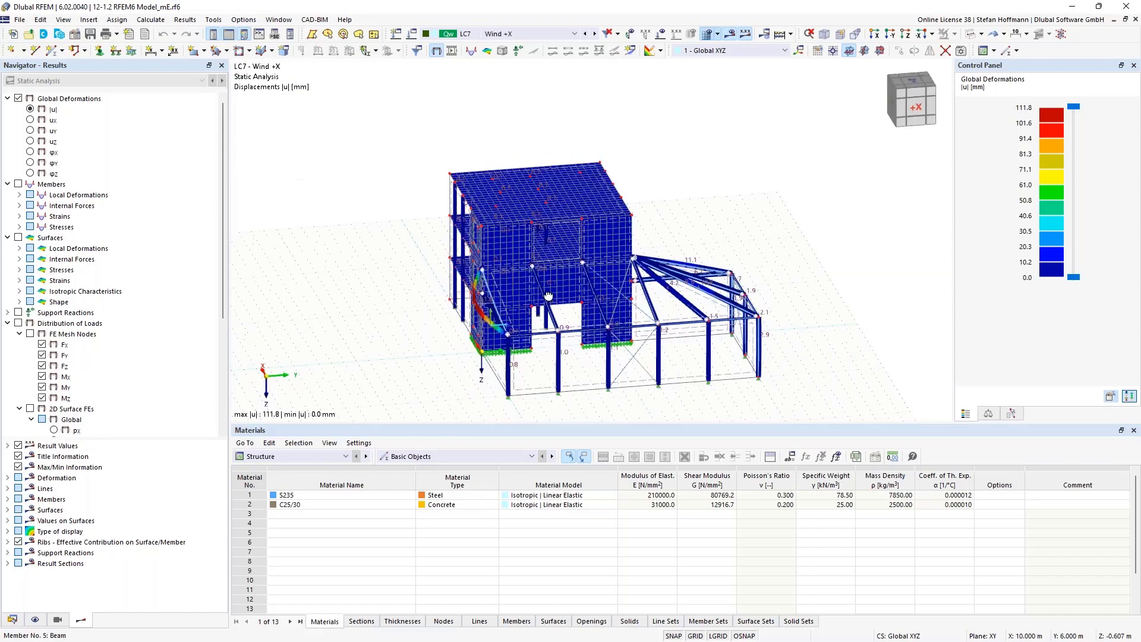
pyautogui.keyDown('ctrl'); pyautogui.moveTo(548, 295); pyautogui.dragTo(600, 386, button='middle'); pyautogui.keyUp('ctrl')
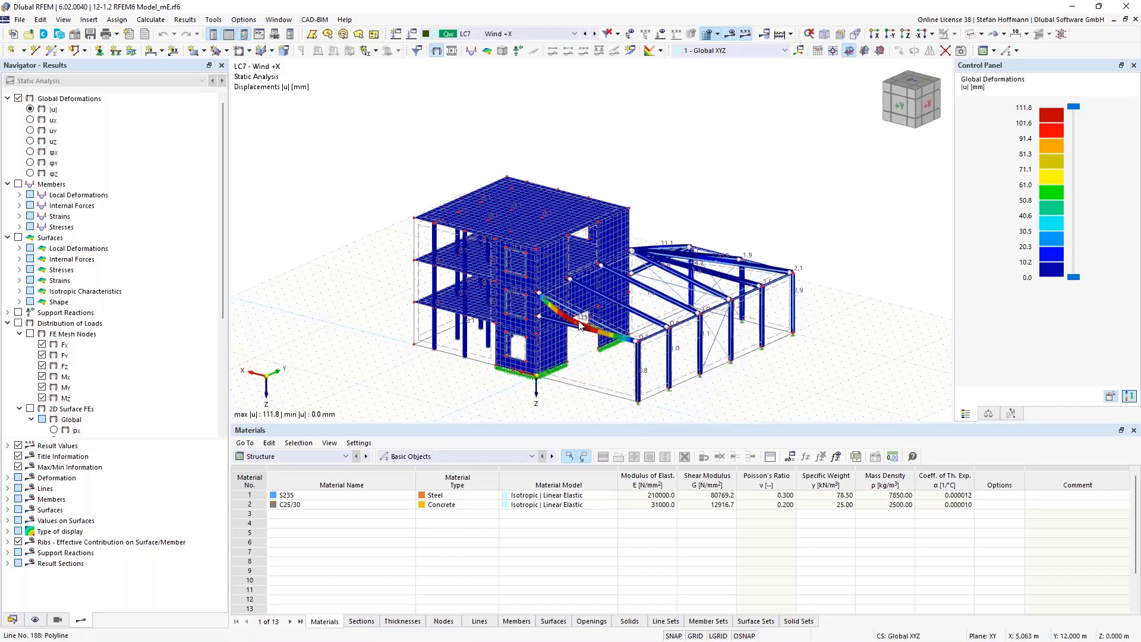
# Step: Display the member internal forces Vz for LC7 and examine their diagrams on the annex columns and beams
pyautogui.click(20, 259)
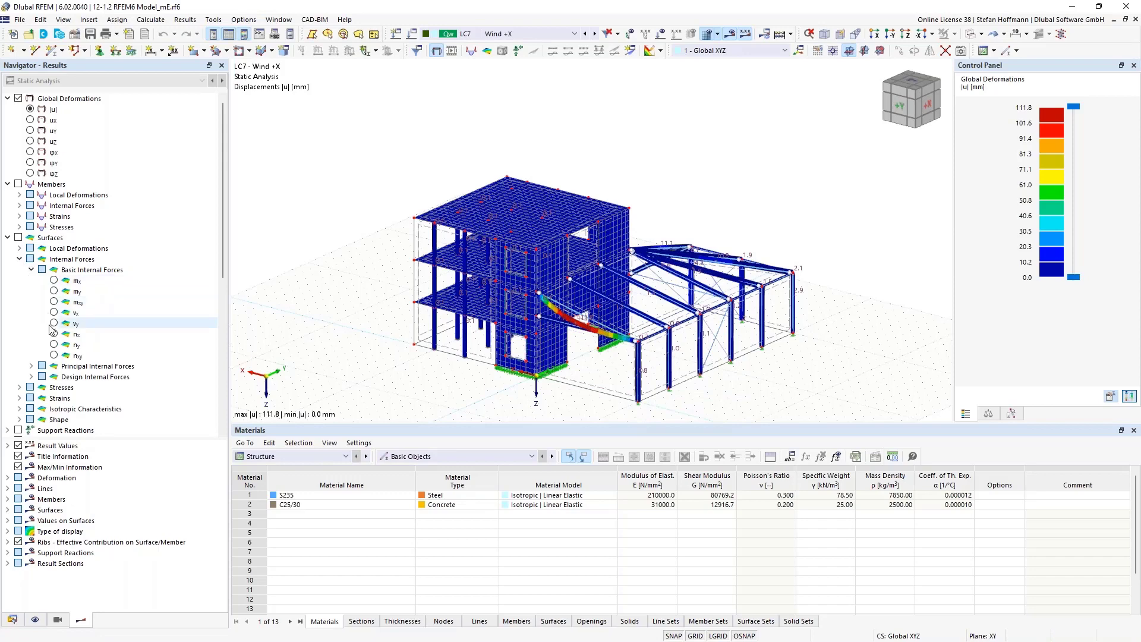
pyautogui.click(20, 205)
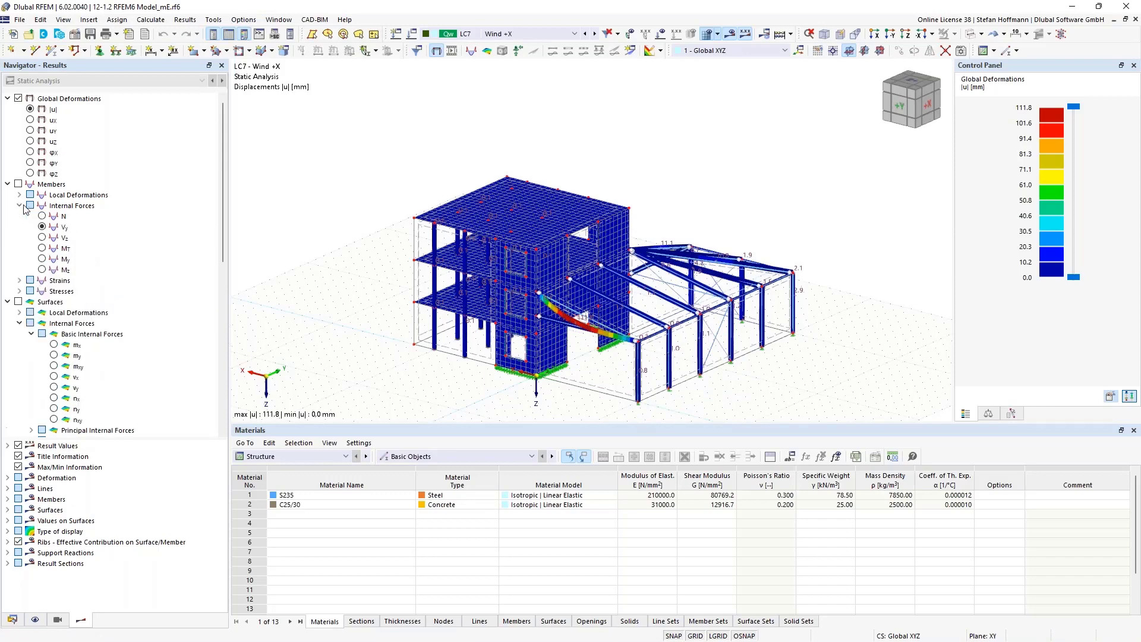
pyautogui.click(59, 237)
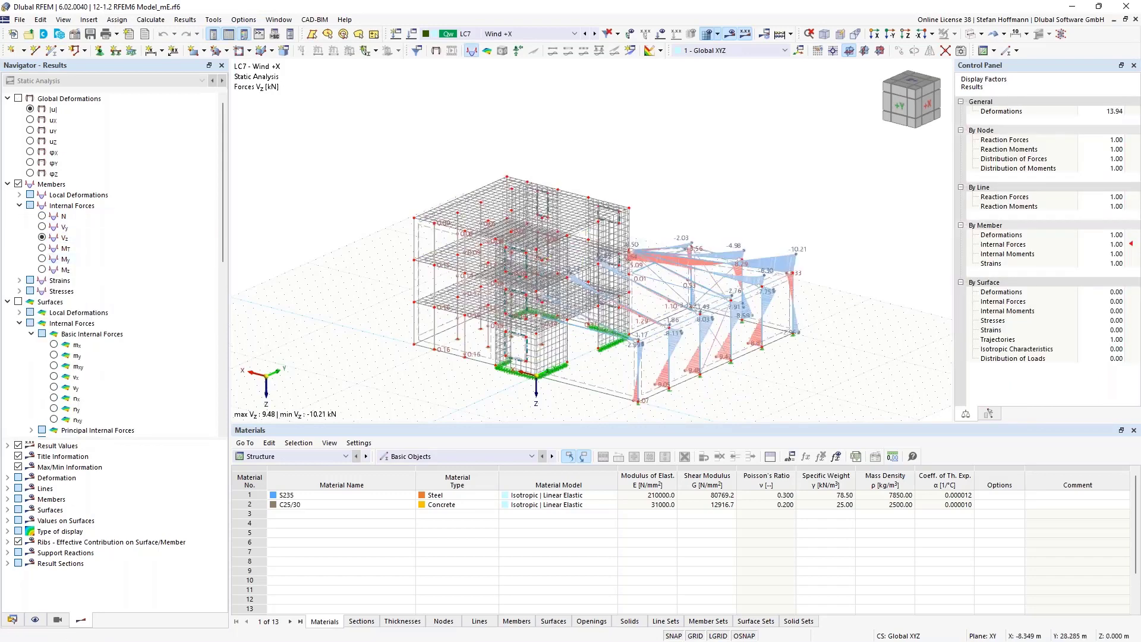
pyautogui.keyDown('ctrl'); pyautogui.moveTo(784, 306); pyautogui.dragTo(471, 279, button='middle'); pyautogui.keyUp('ctrl')
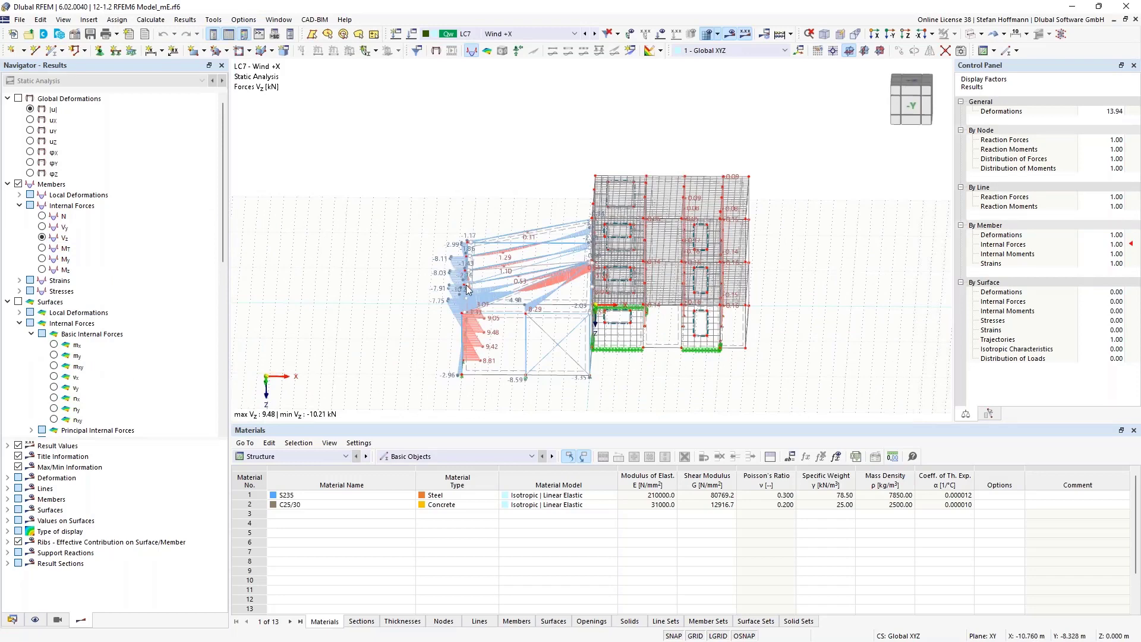
pyautogui.keyDown('ctrl'); pyautogui.moveTo(474, 307); pyautogui.dragTo(496, 352, button='middle'); pyautogui.keyUp('ctrl')
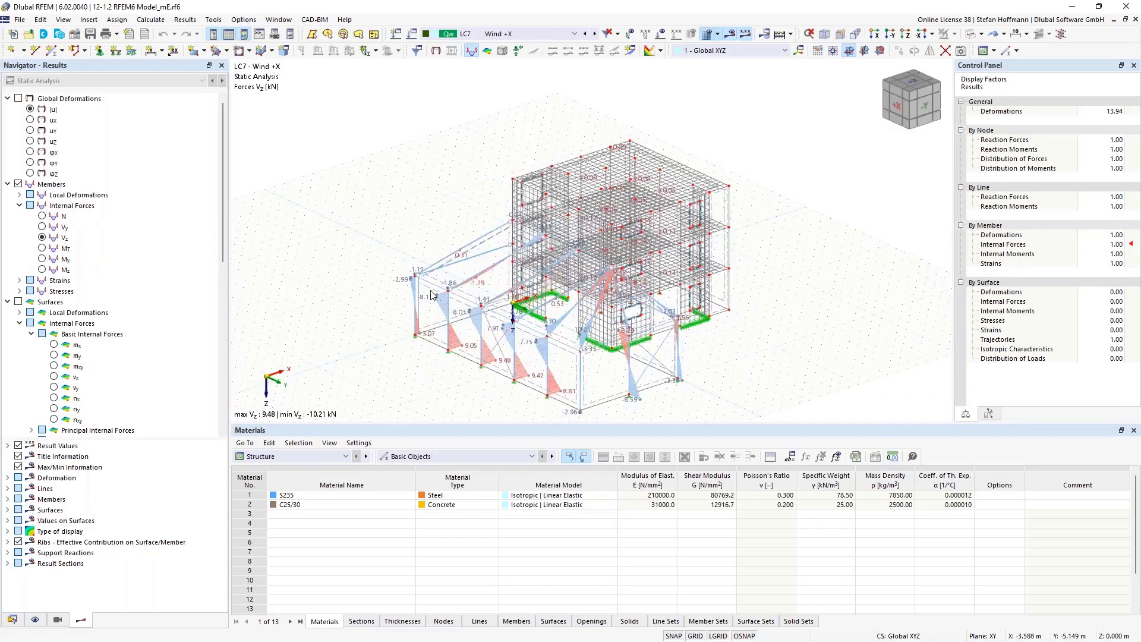
pyautogui.scroll(4, 489, 354)
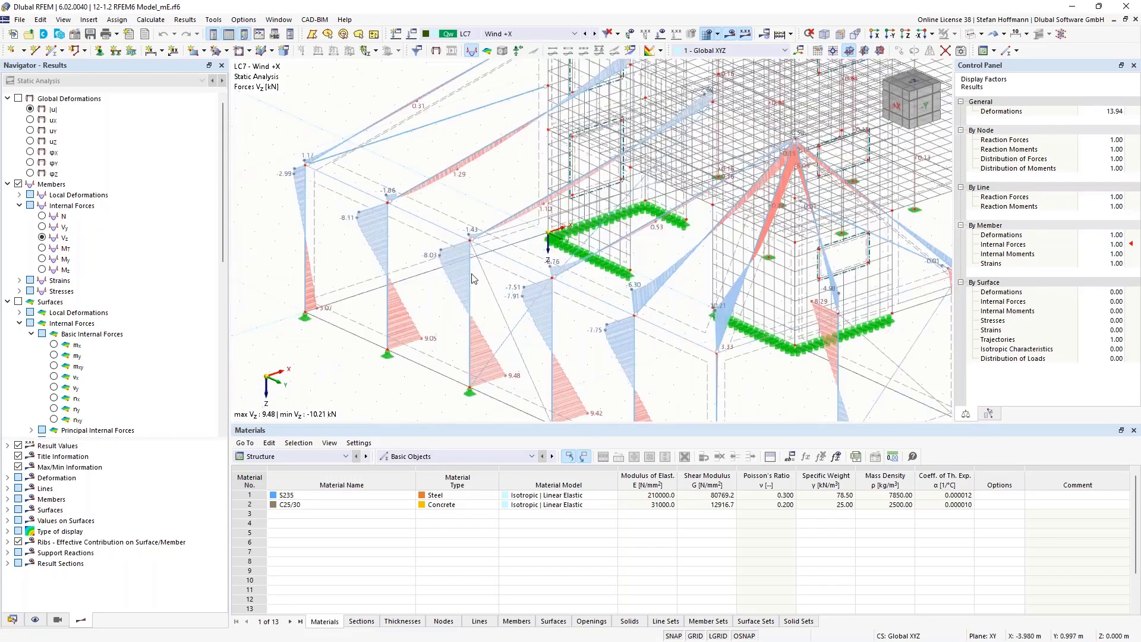
pyautogui.scroll(-4, 493, 300)
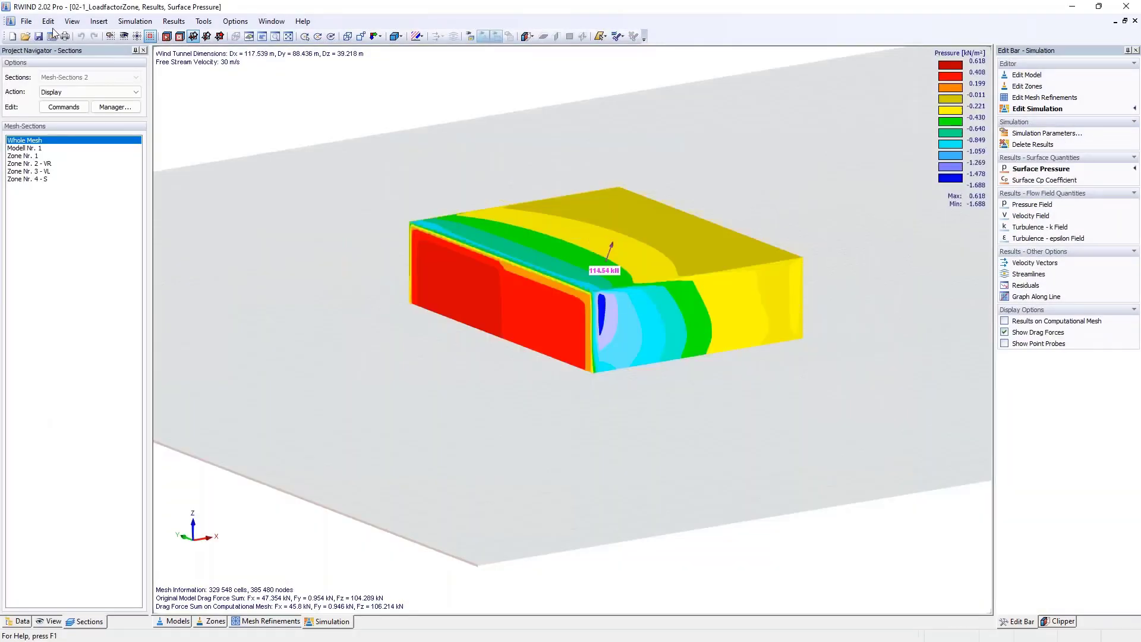
# Step: Check the print commands available in RWIND for the surface pressure results and return to RFEM
pyautogui.click(26, 21)
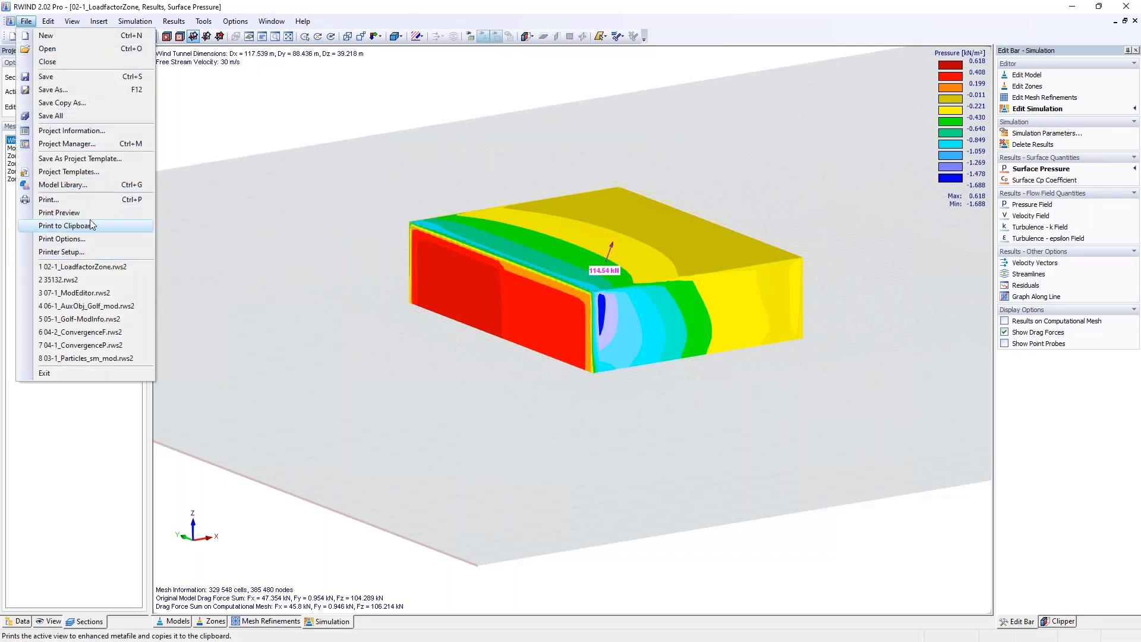
pyautogui.click(318, 144)
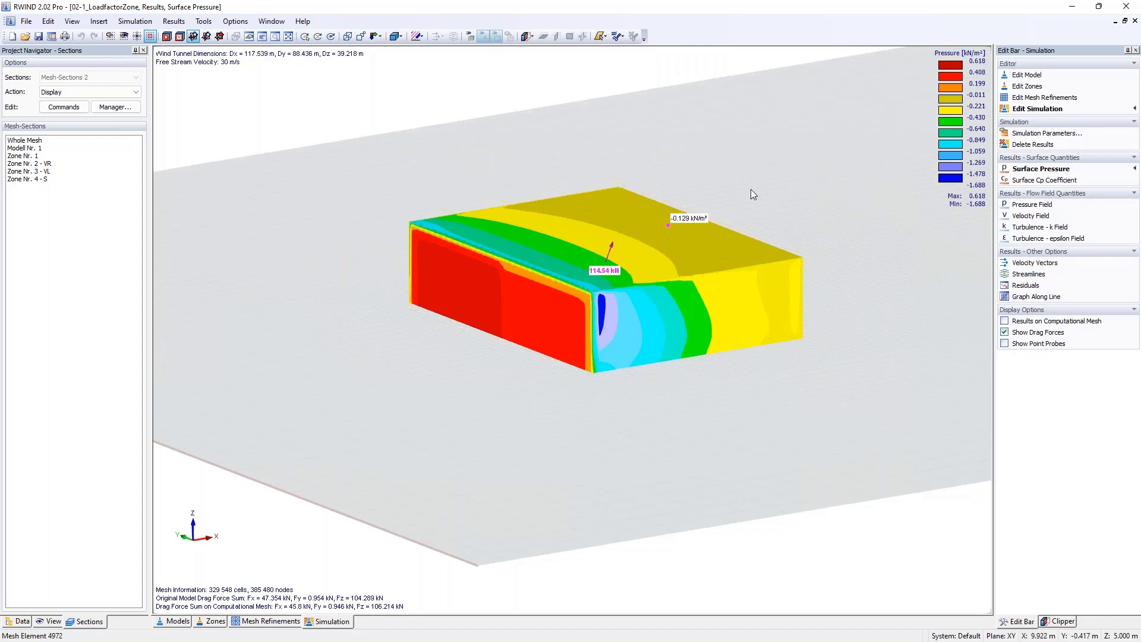
pyautogui.click(1071, 6)
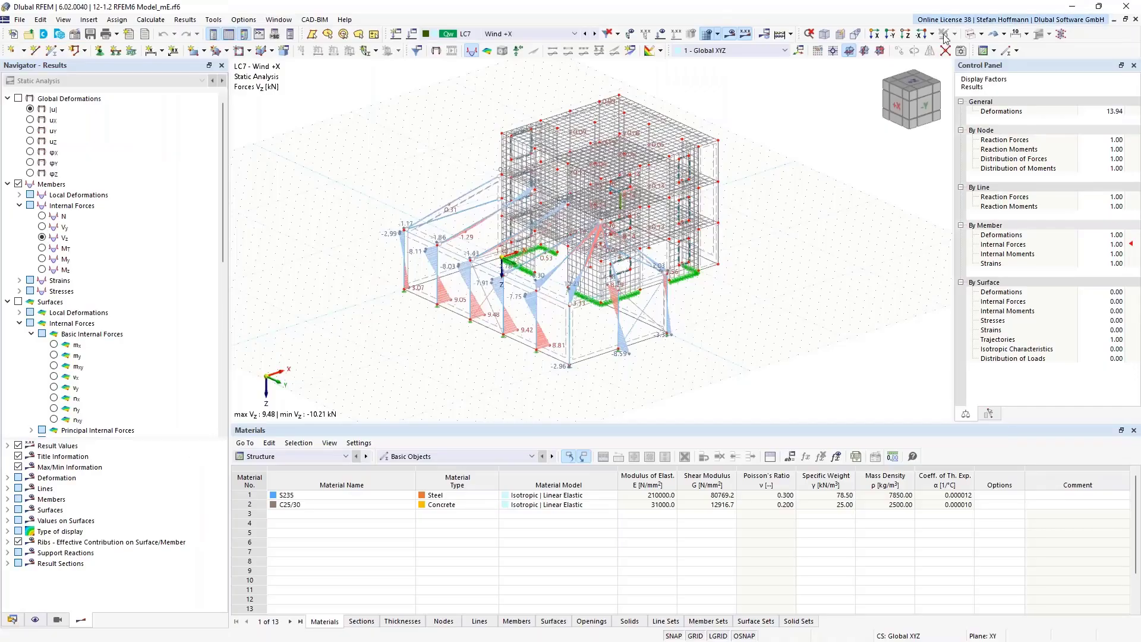